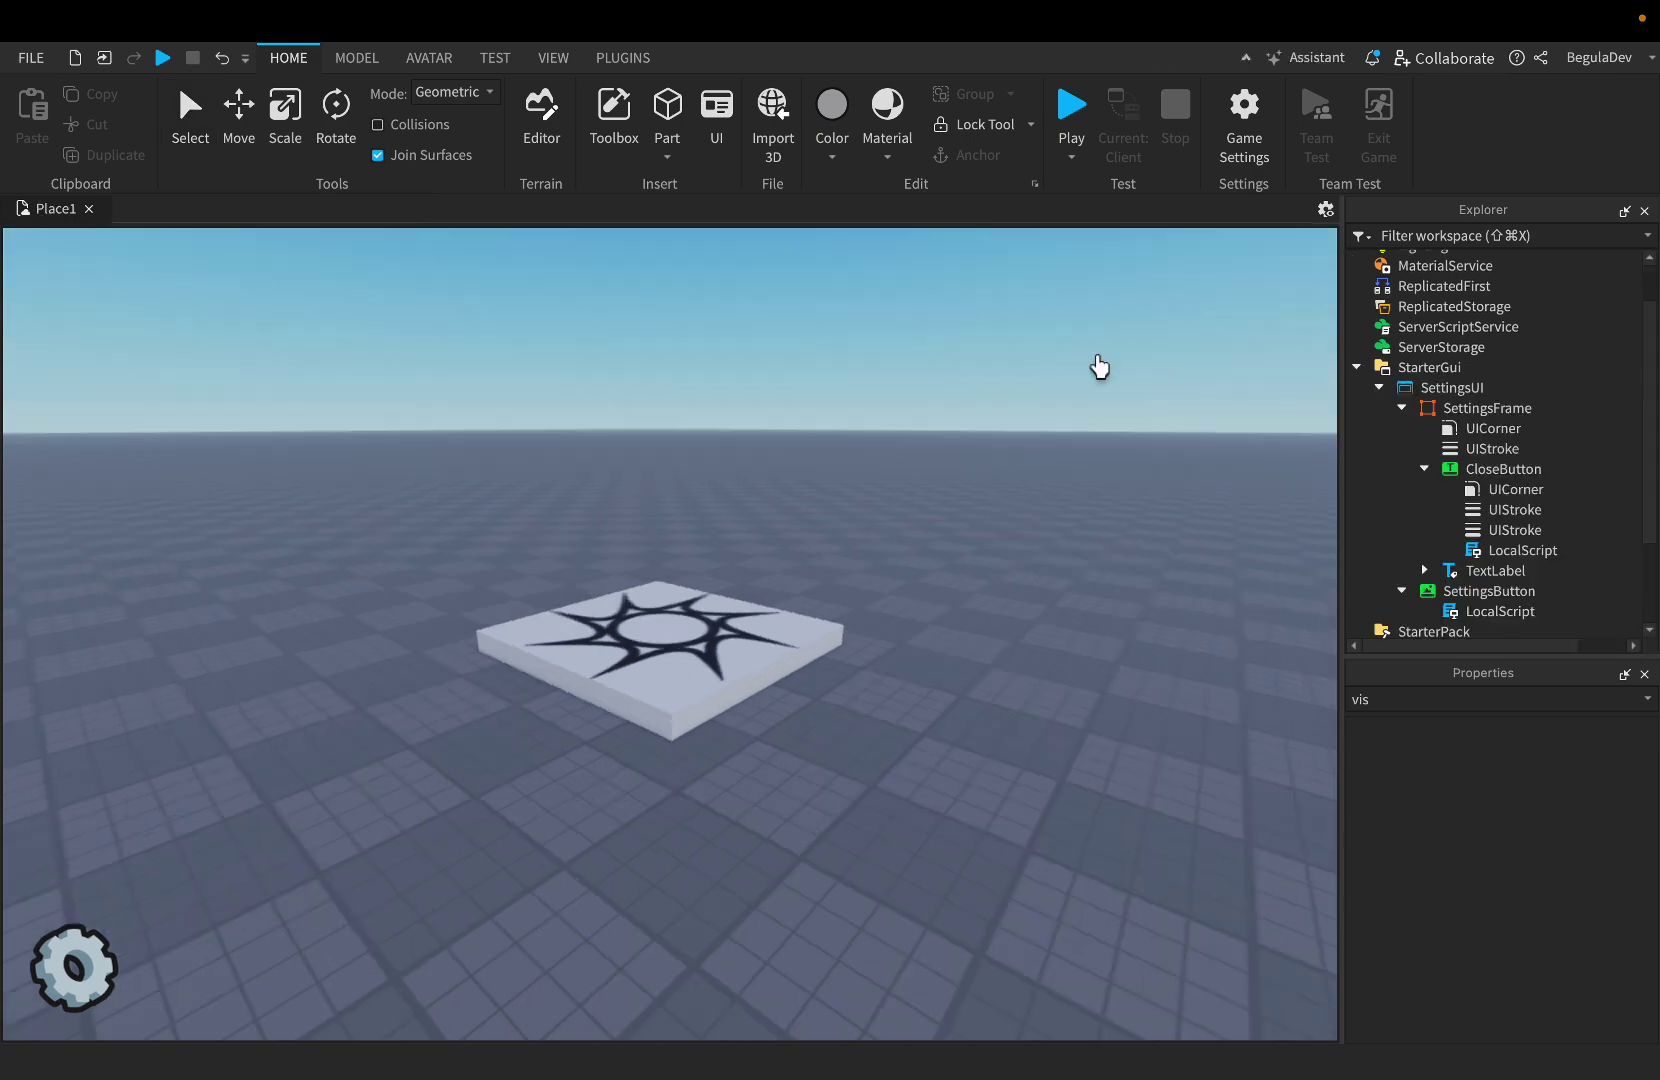
- Turn on SettingsFrame's Visible property so the Settings panel shows, and collapse the CloseButton node
click(1478, 408)
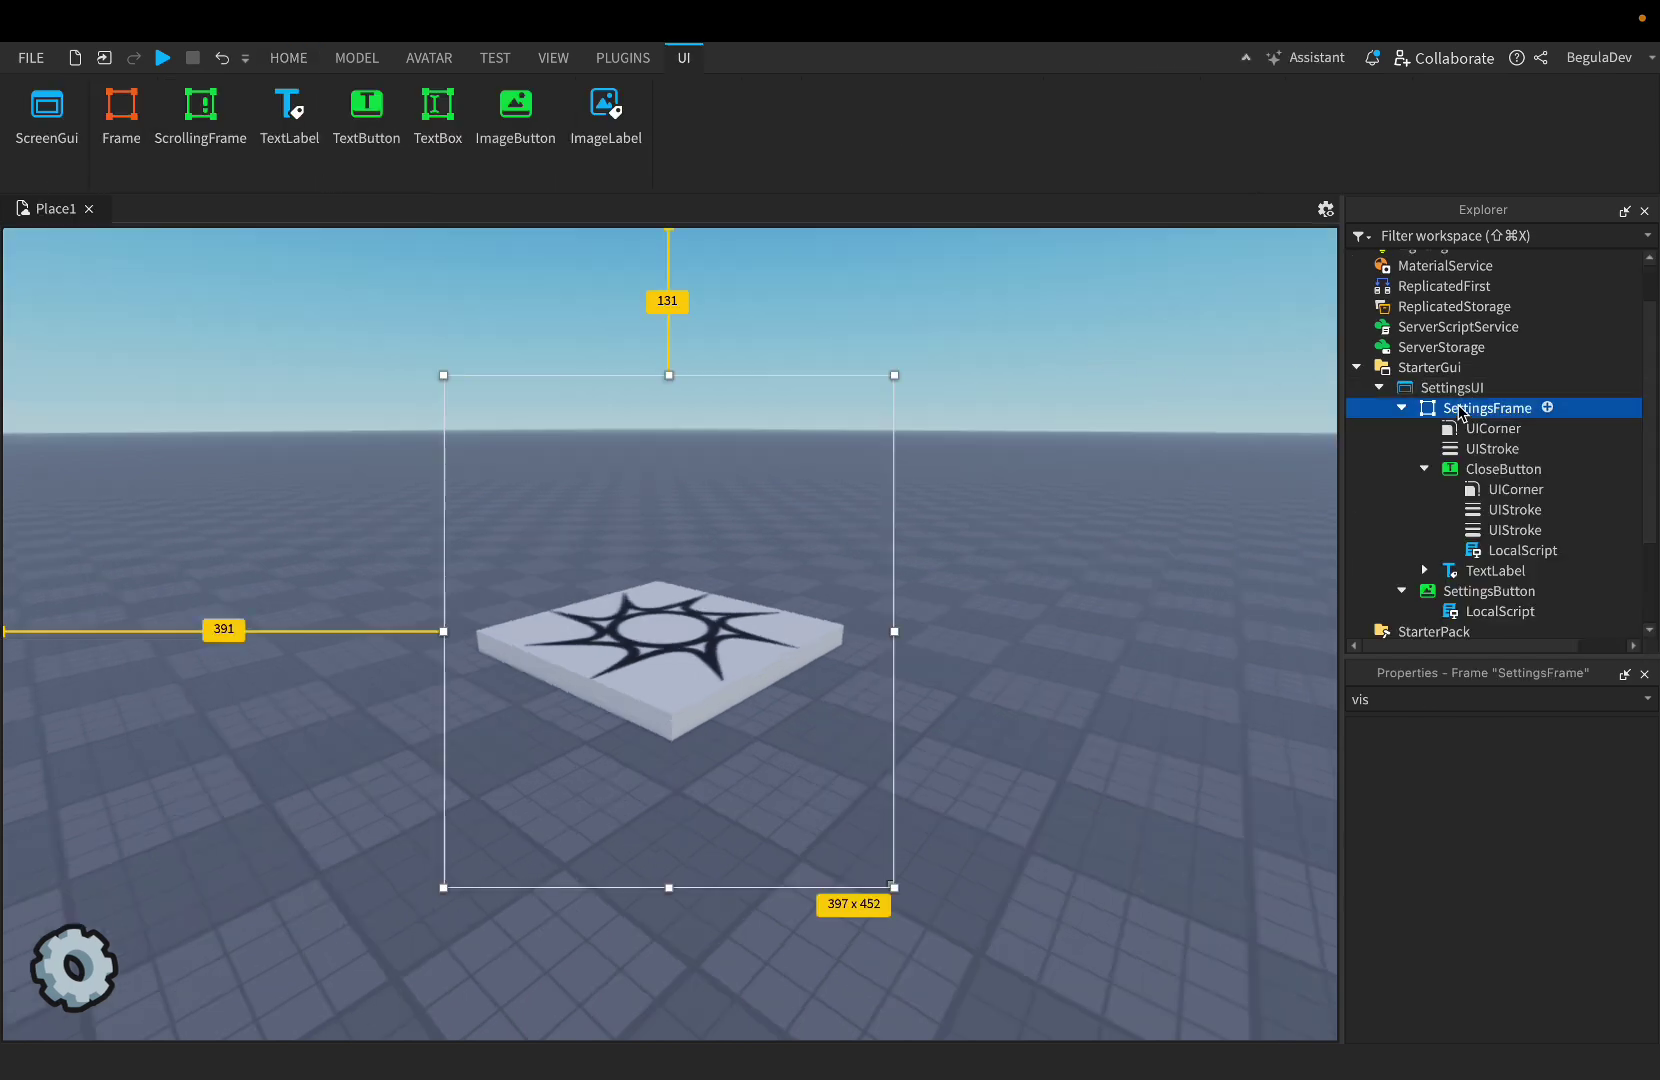
click(1554, 766)
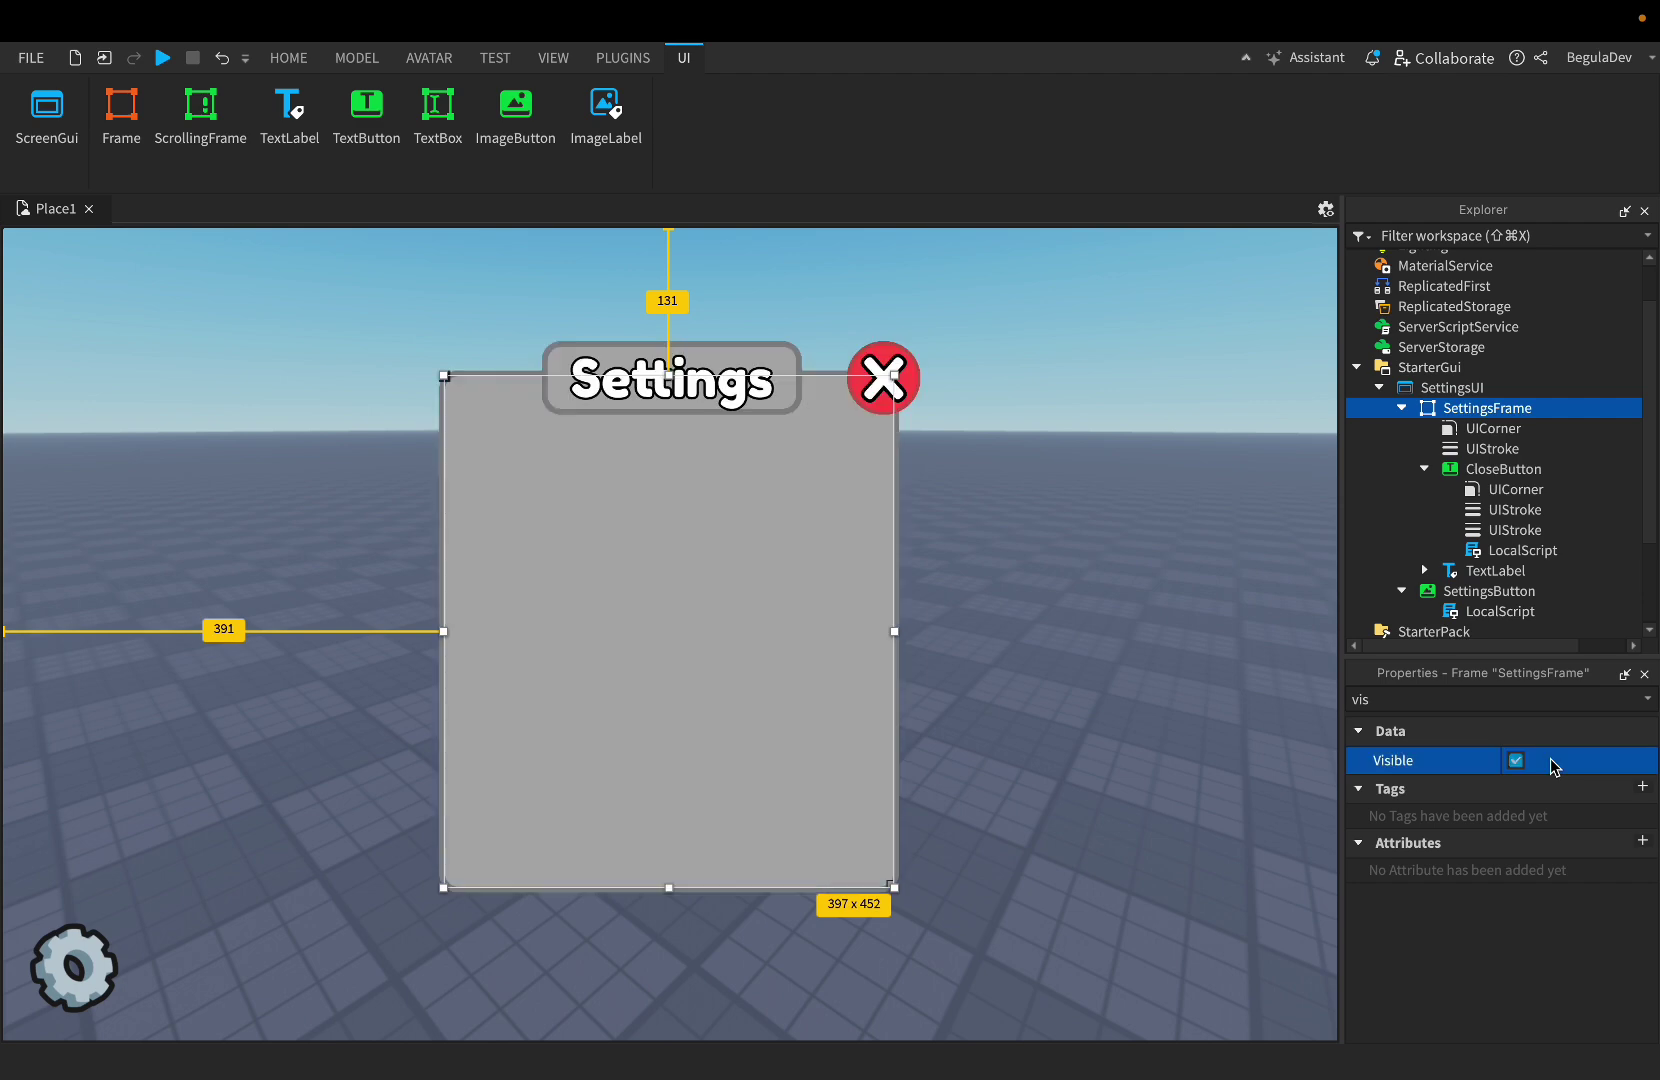
click(1424, 469)
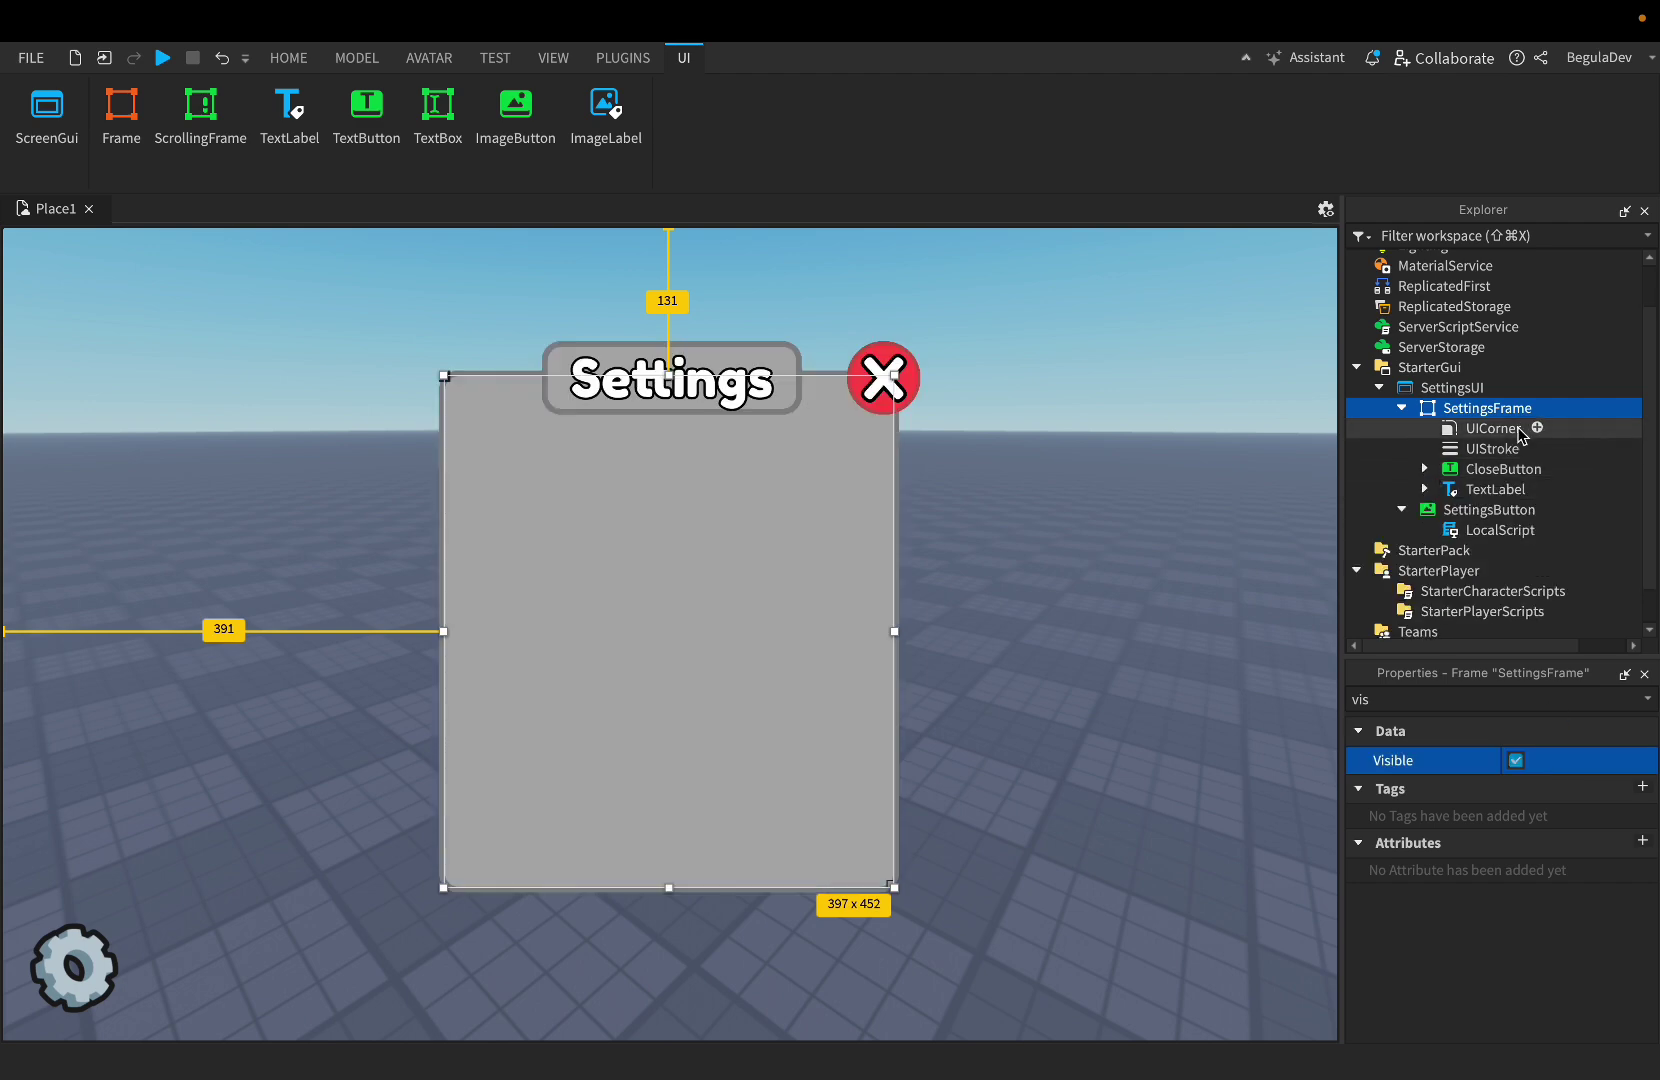
- Insert a TextLabel into SettingsFrame and set its text to 'Music'
click(1547, 408)
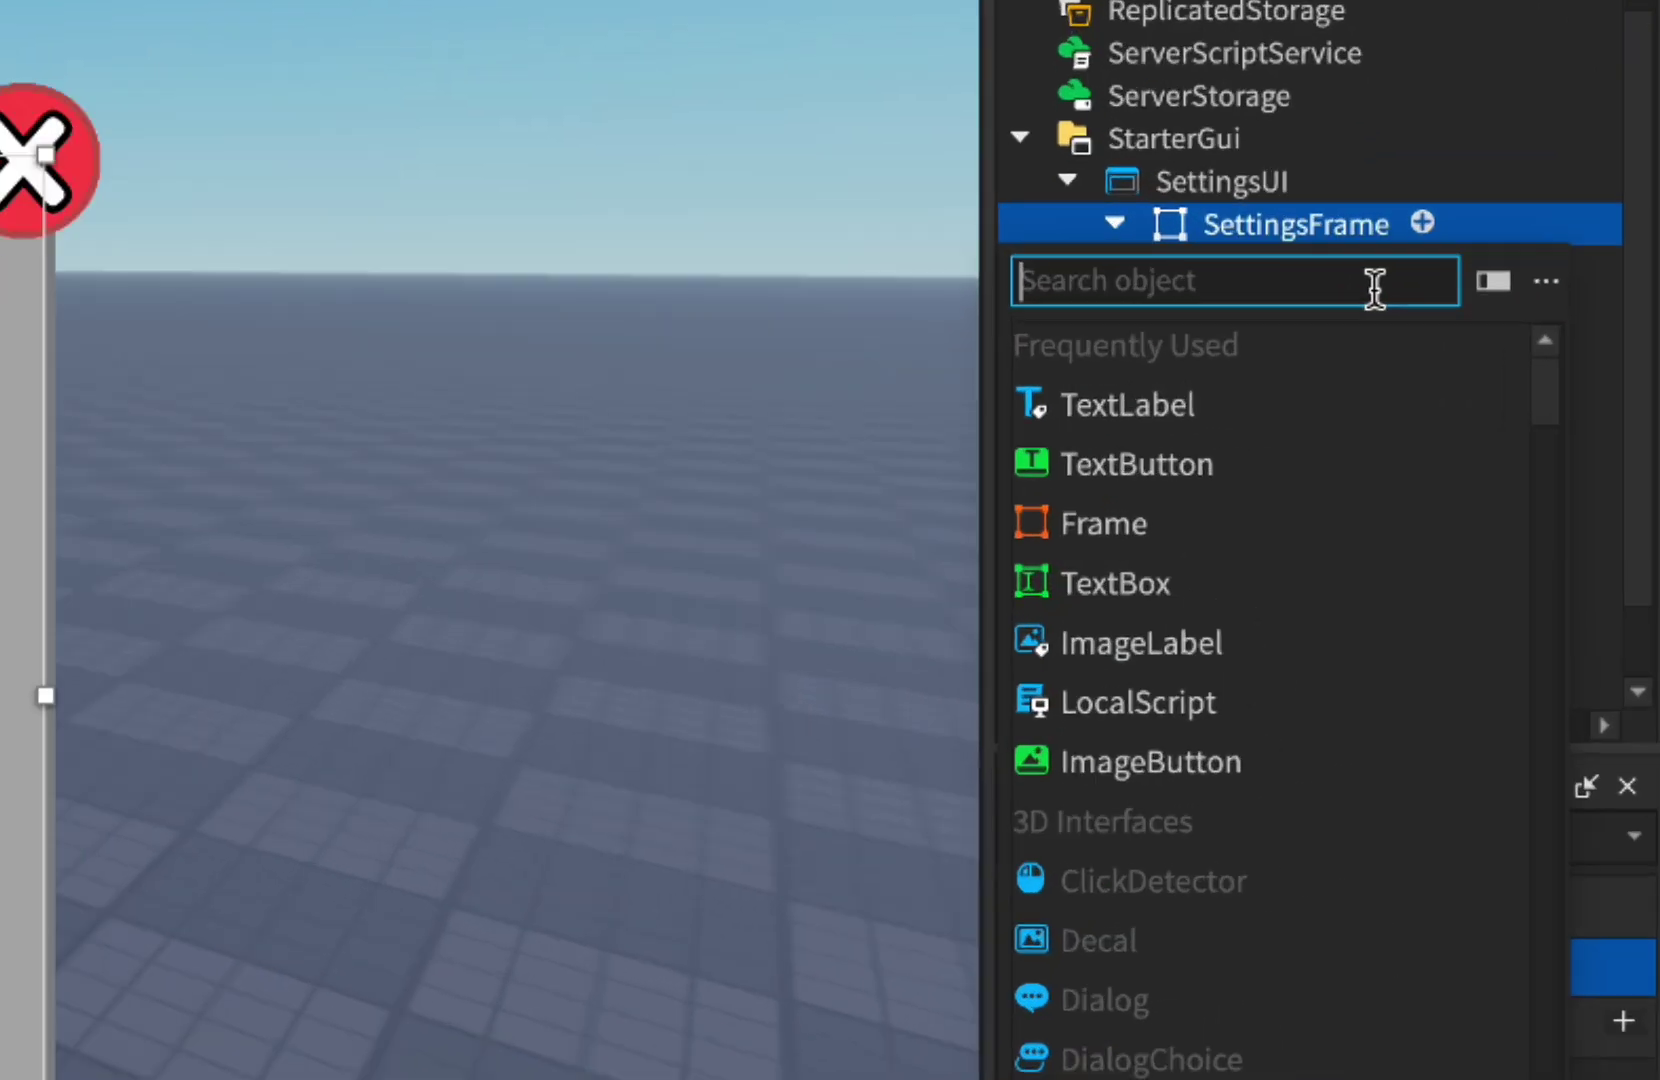
text(te)
click(1431, 496)
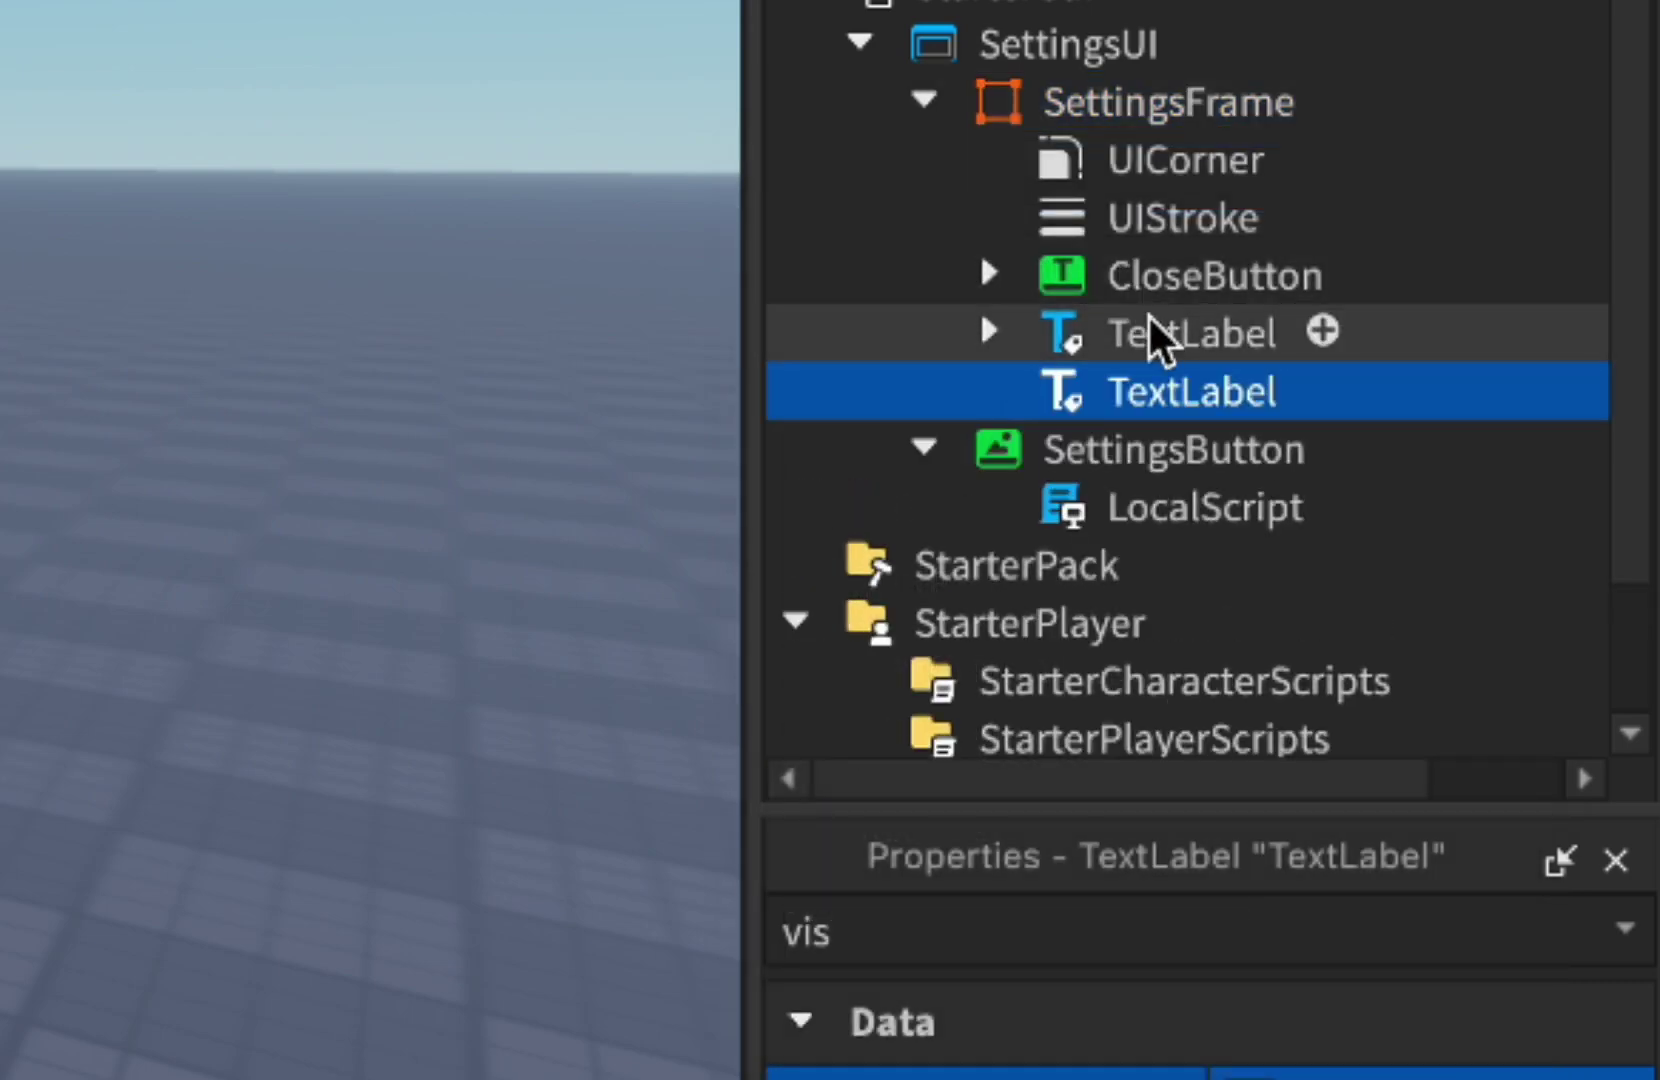
click(951, 870)
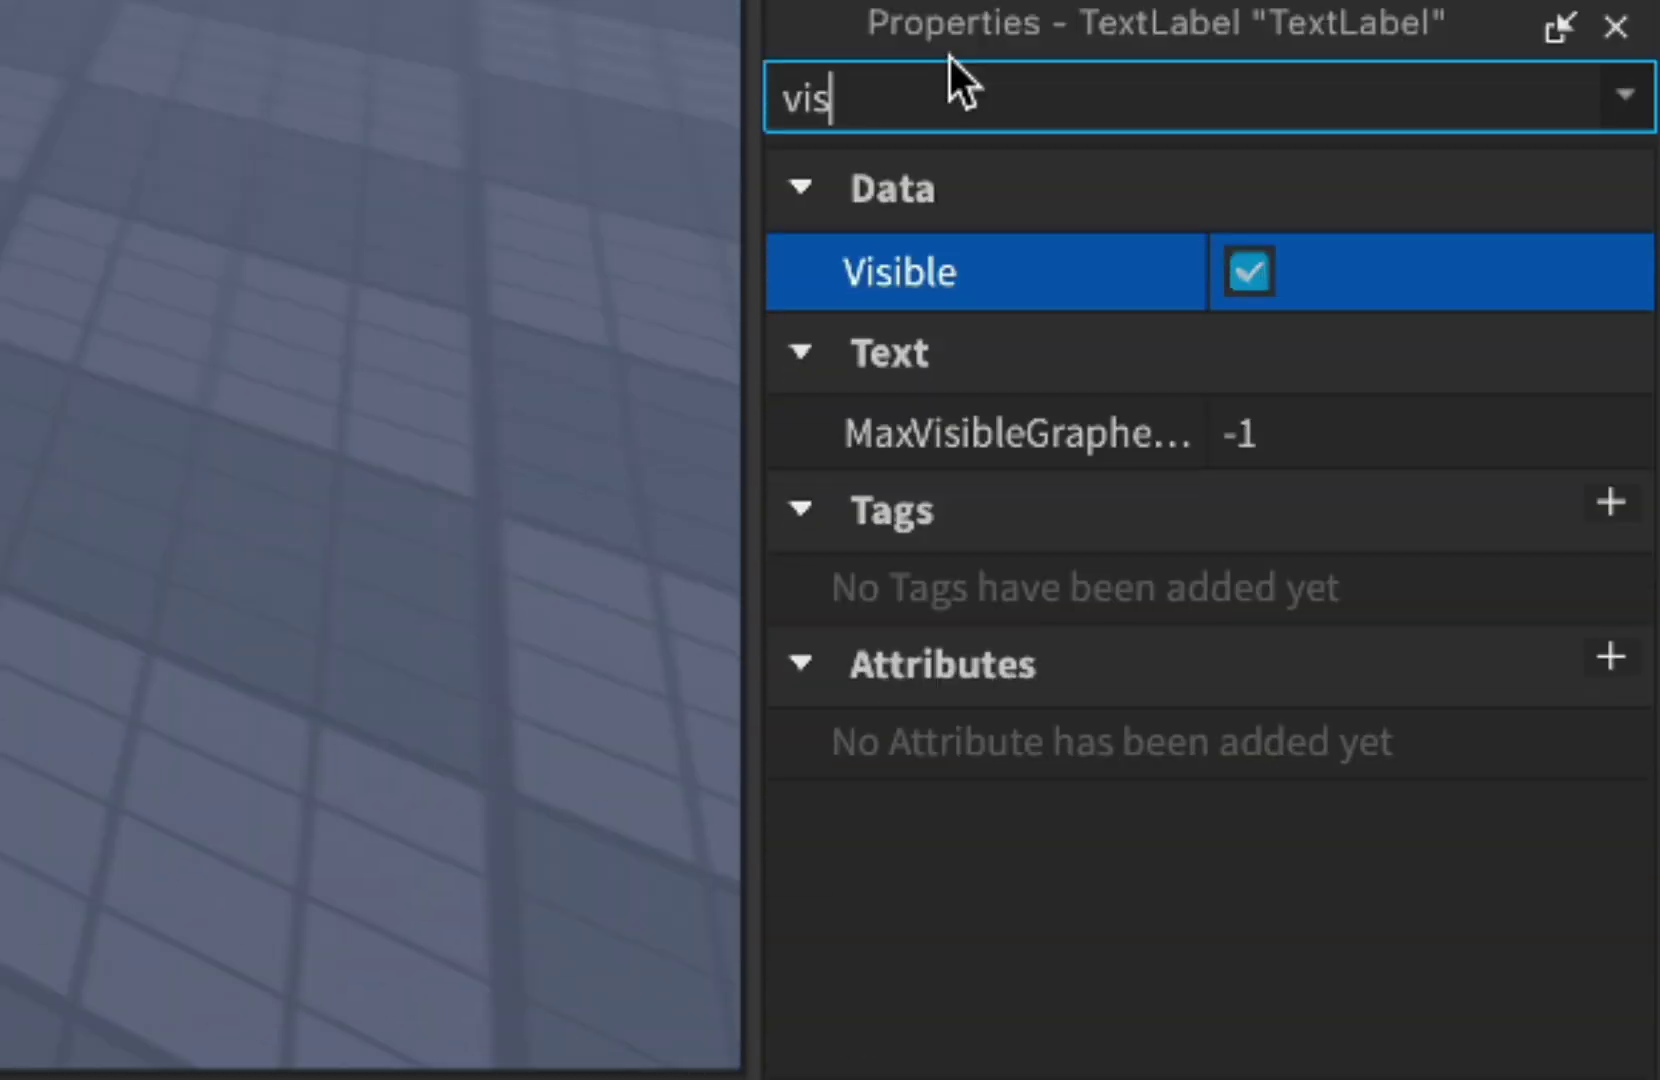
double_click(951, 870)
text(tex)
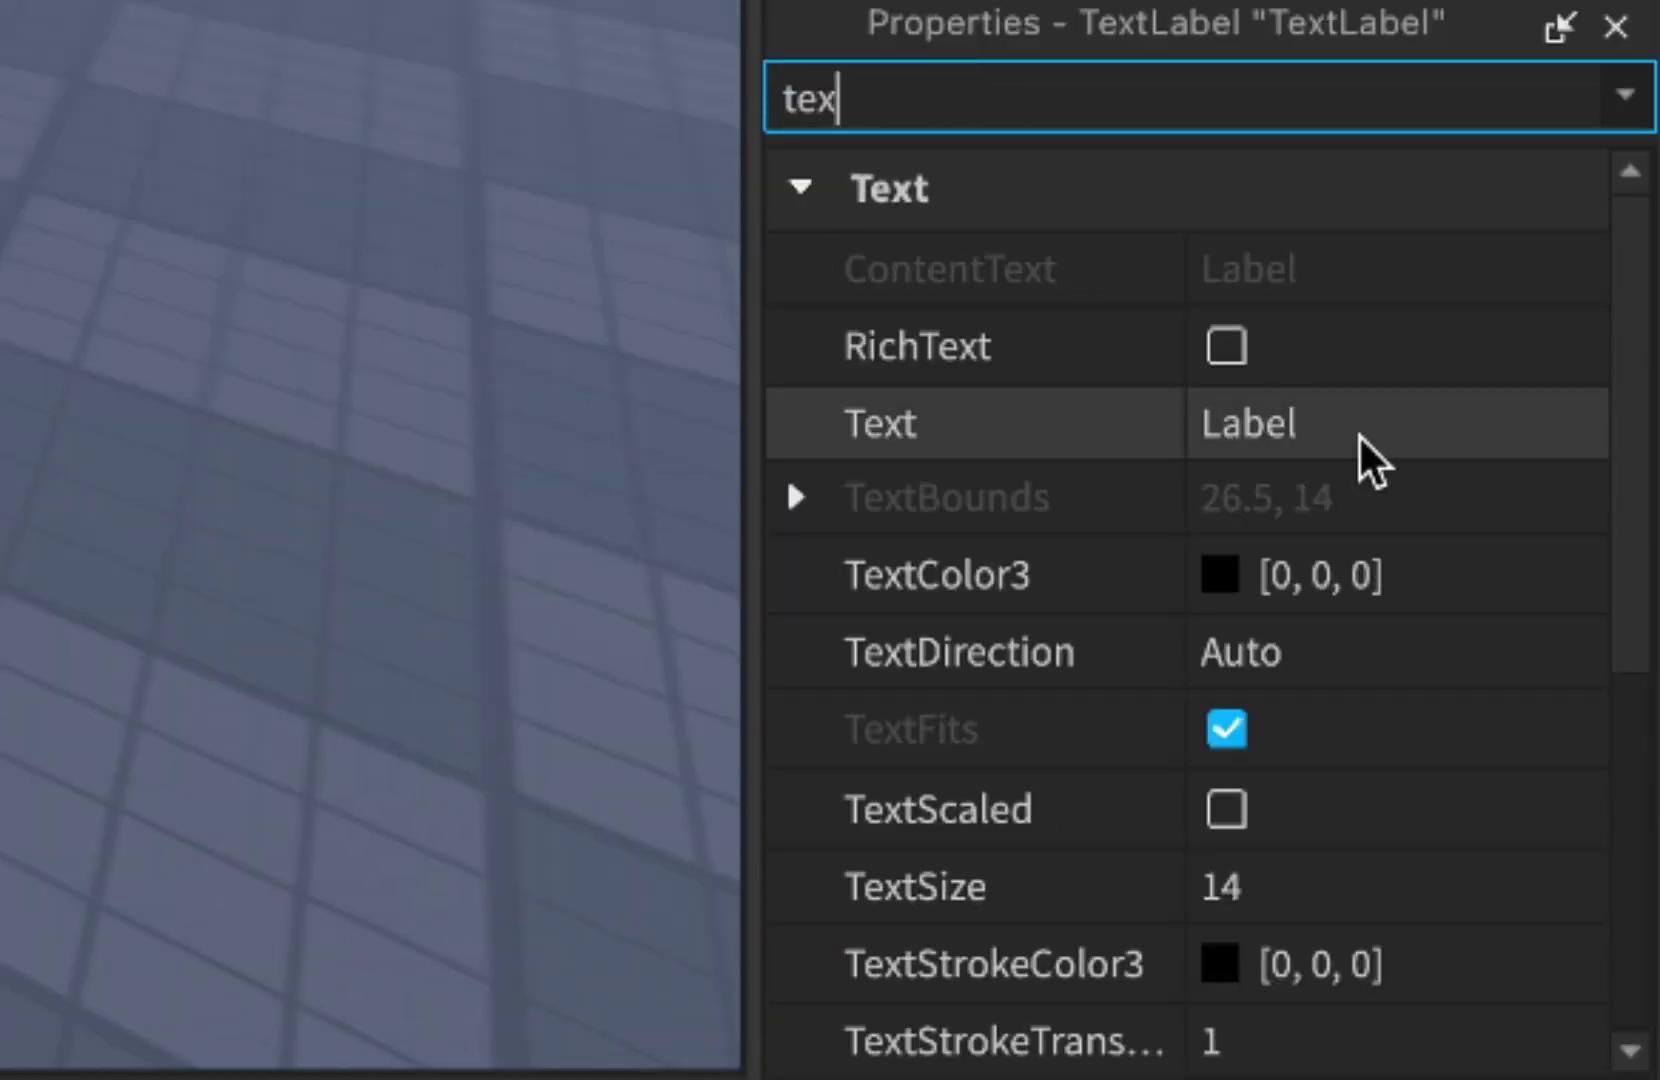
click(1362, 436)
text(Music)
key(Return)
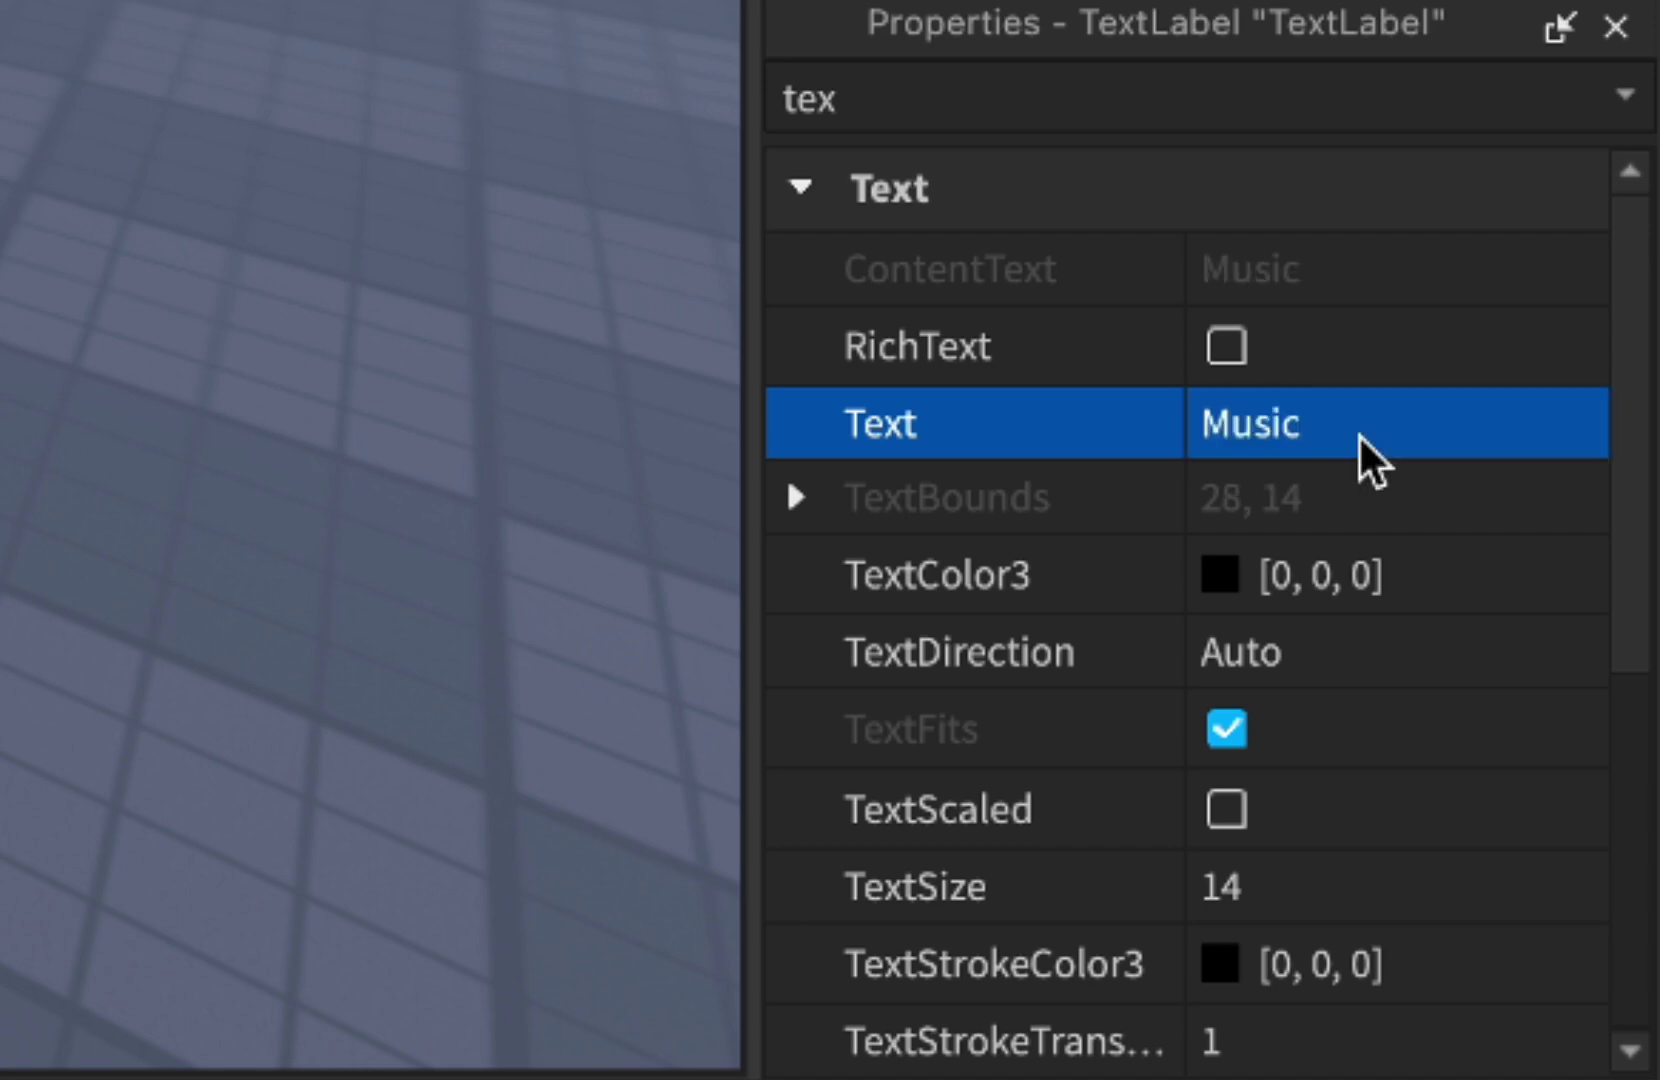
- Make the label text white and scaled, in the Fredoka One font
click(1232, 580)
drag(628, 505, 59, 523)
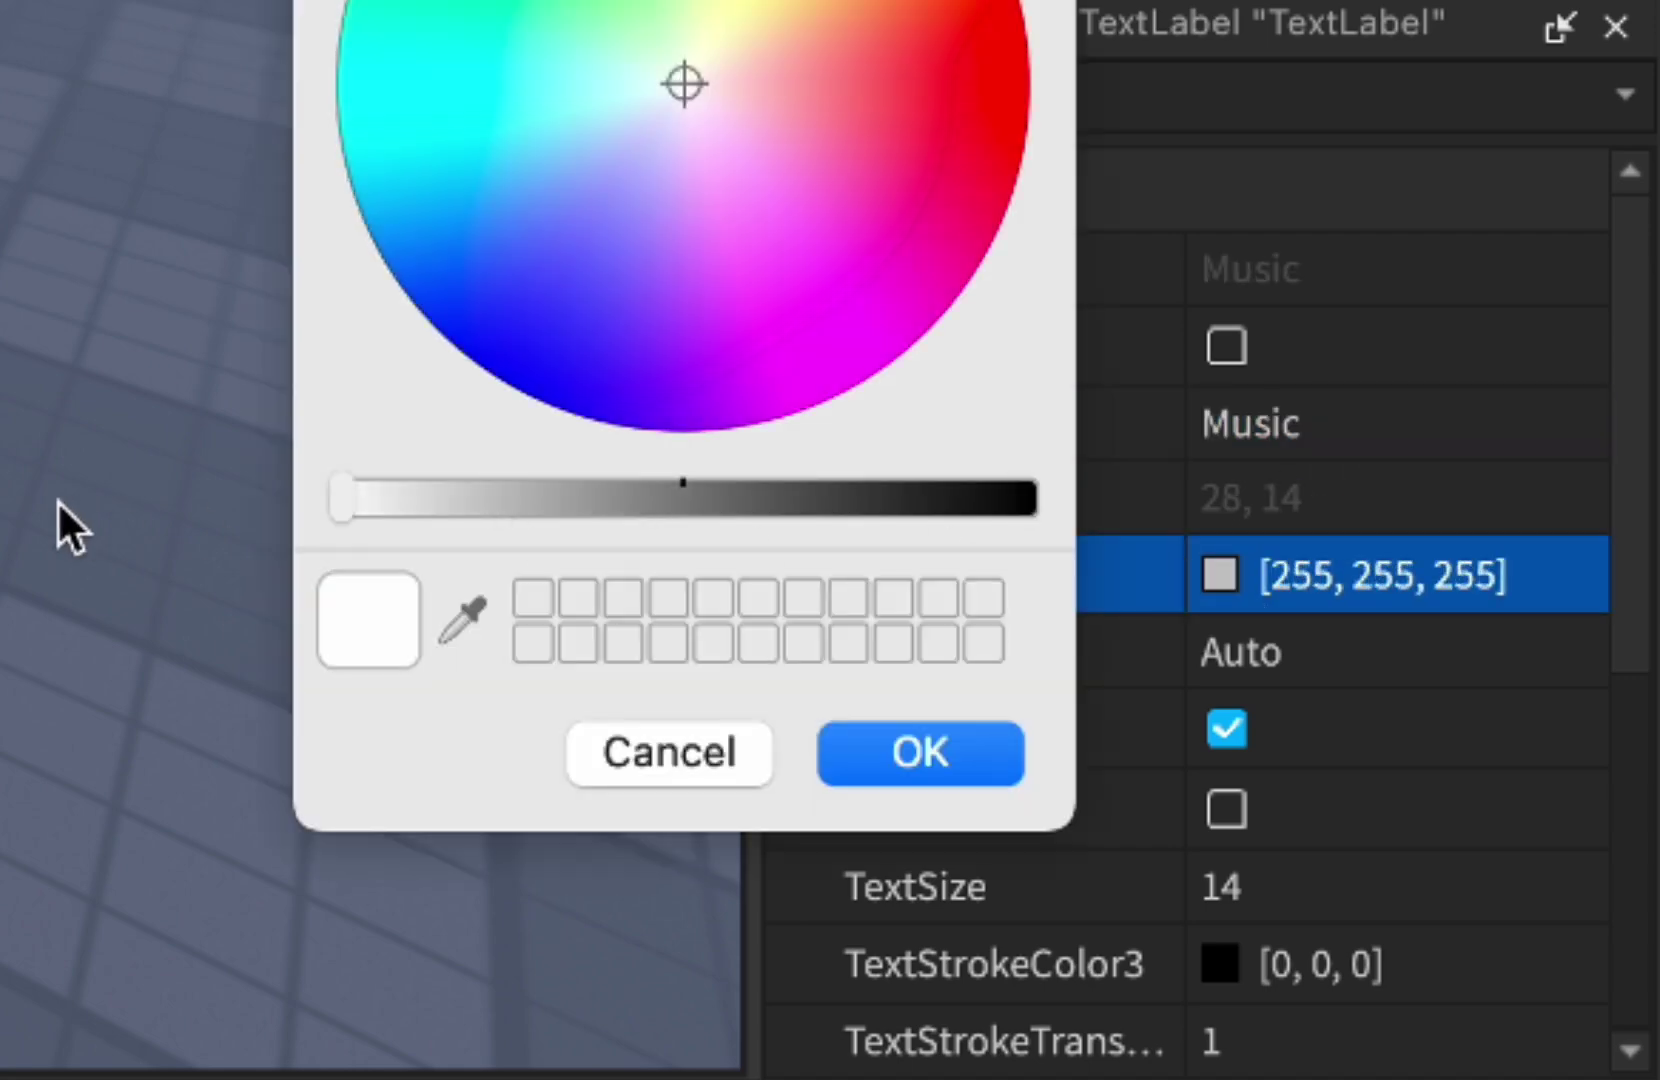
click(874, 753)
click(1292, 814)
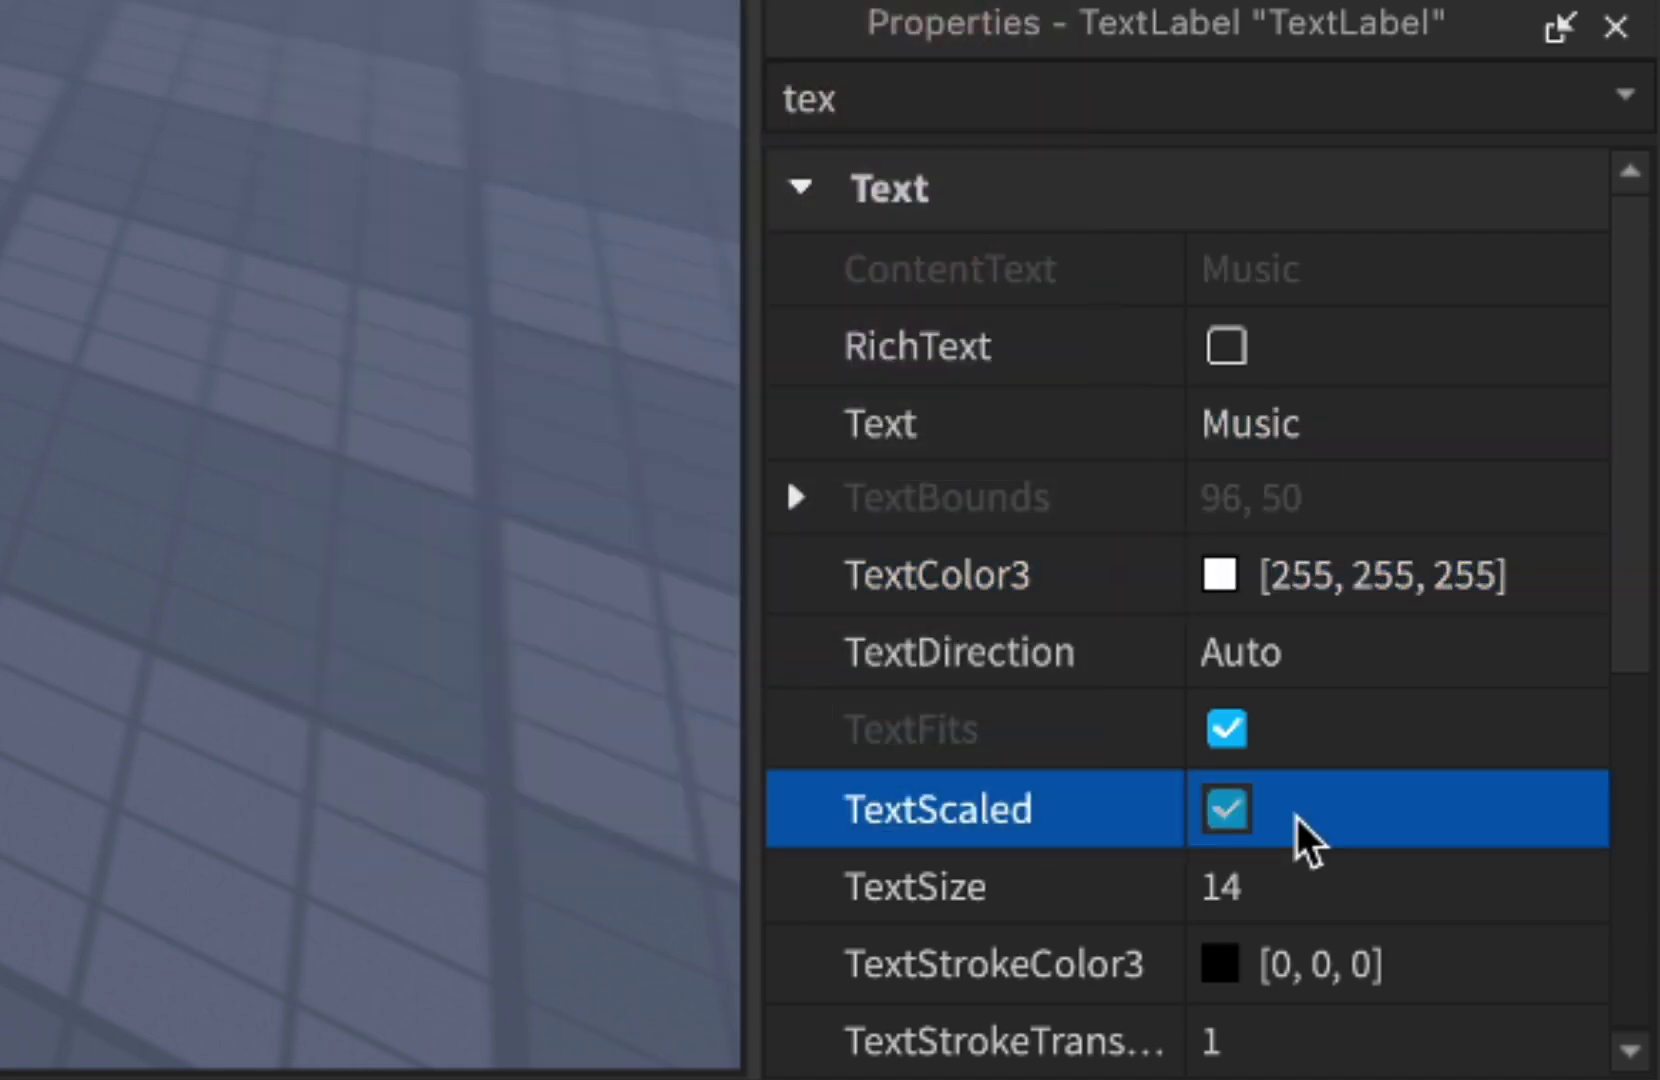
click(982, 100)
text(f)
click(1396, 420)
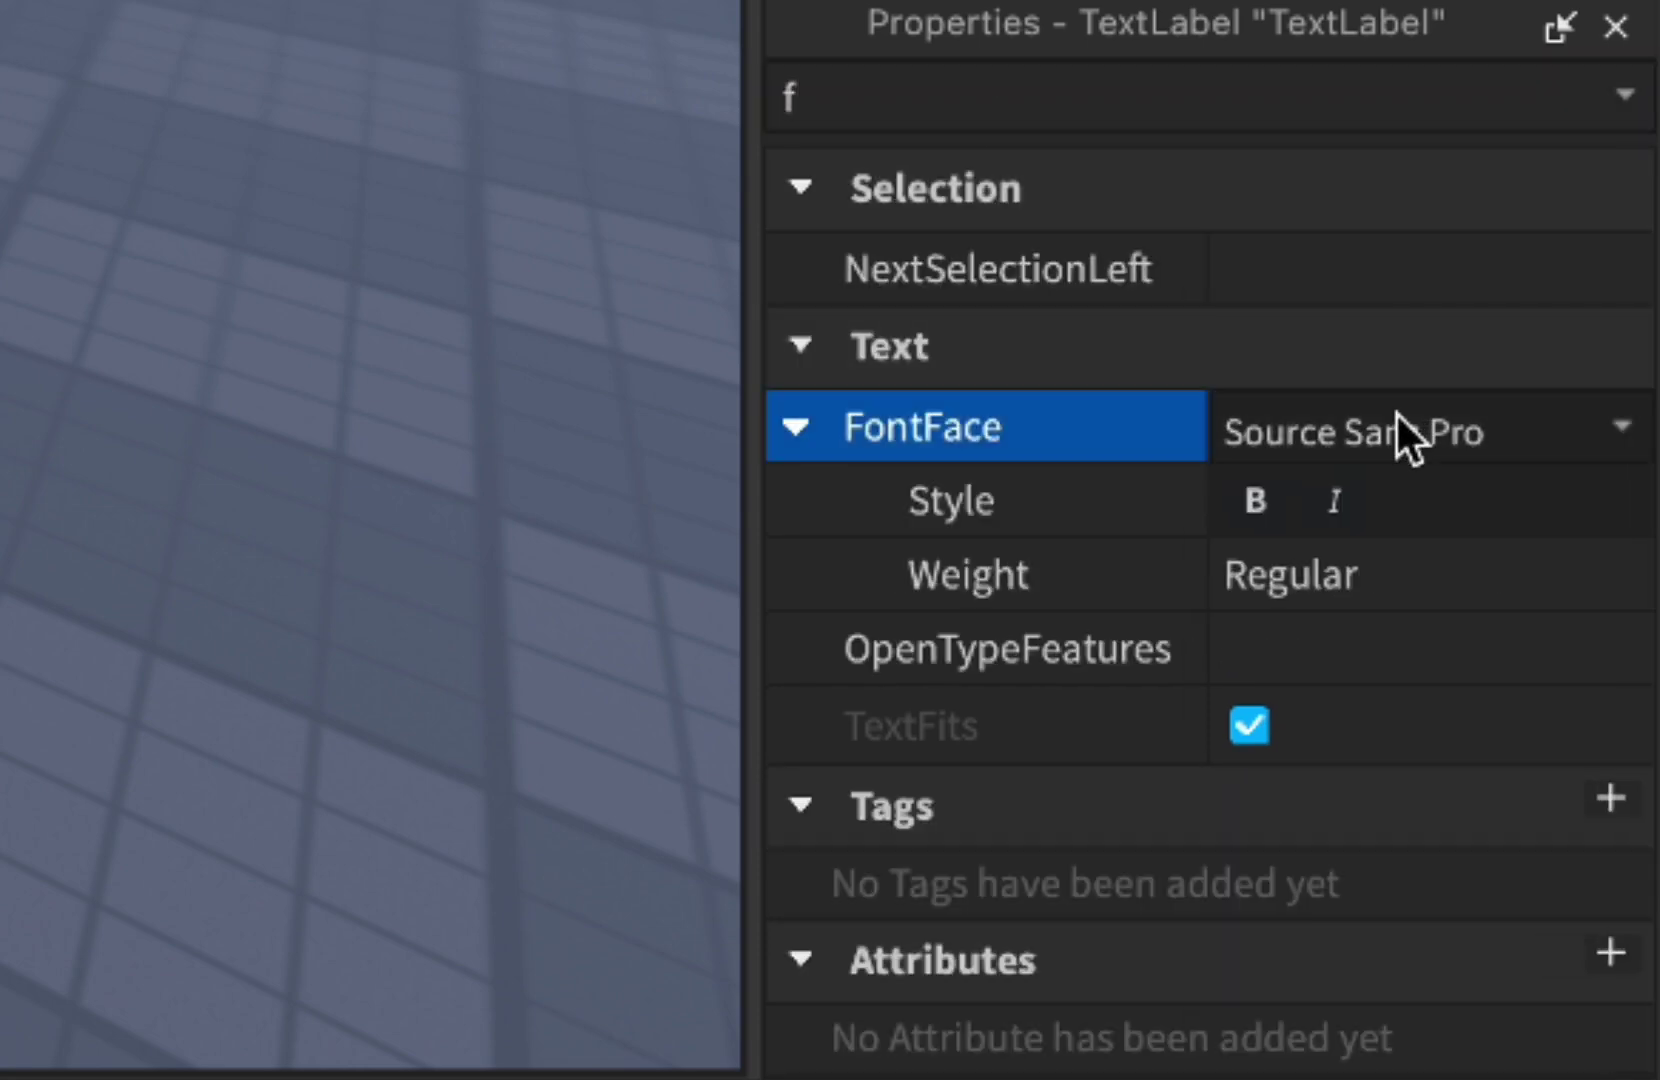
click(1396, 420)
key(Return)
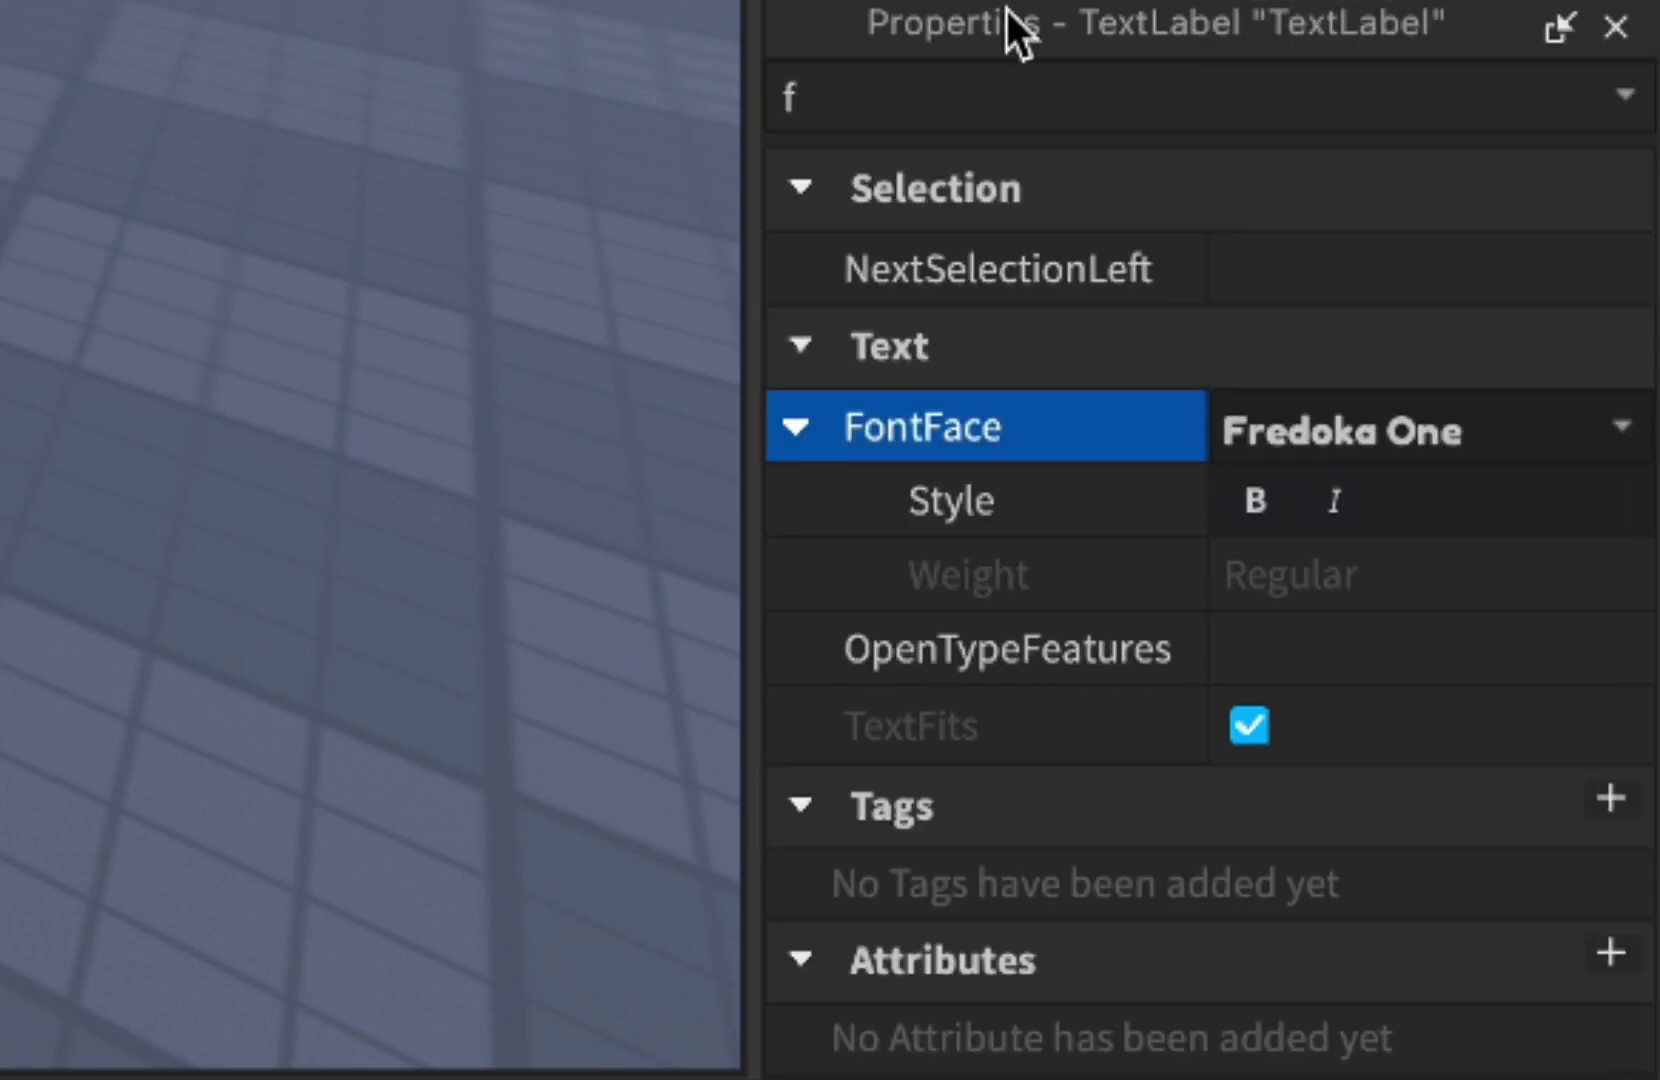
- Set the label's BackgroundTransparency to 1 and add a UIStroke with Thickness 3
click(968, 90)
text(bac)
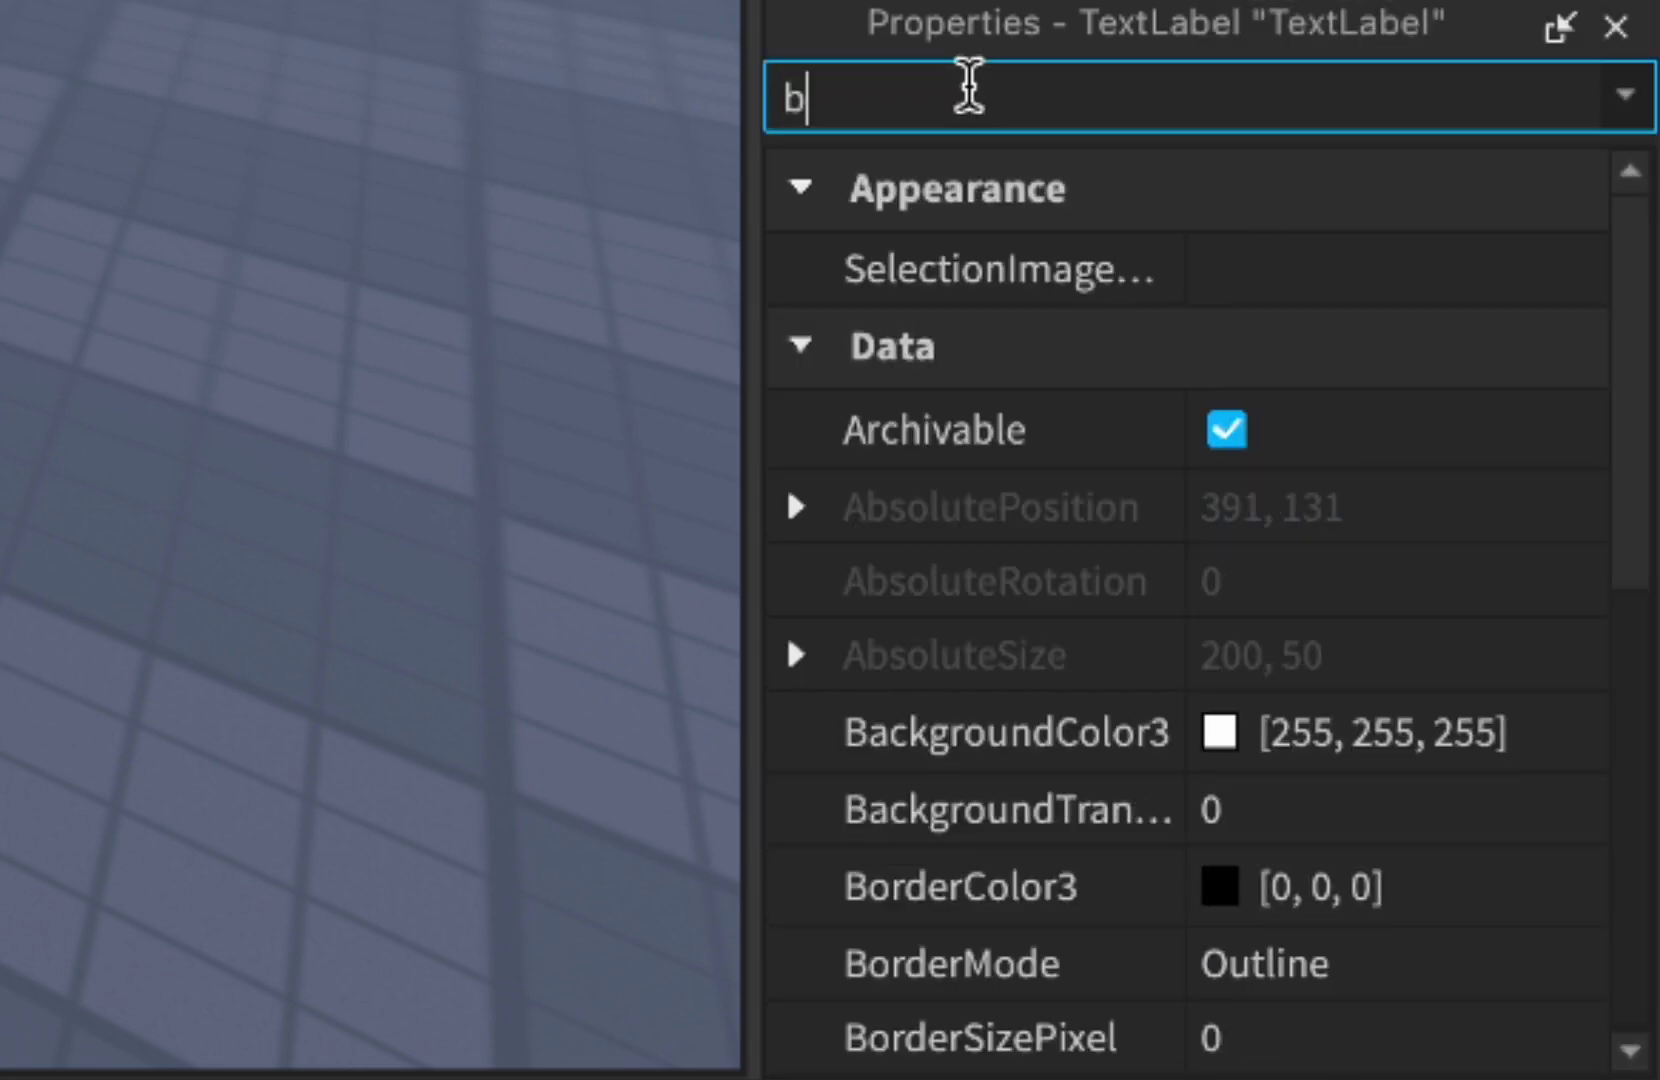
click(1408, 350)
text(1)
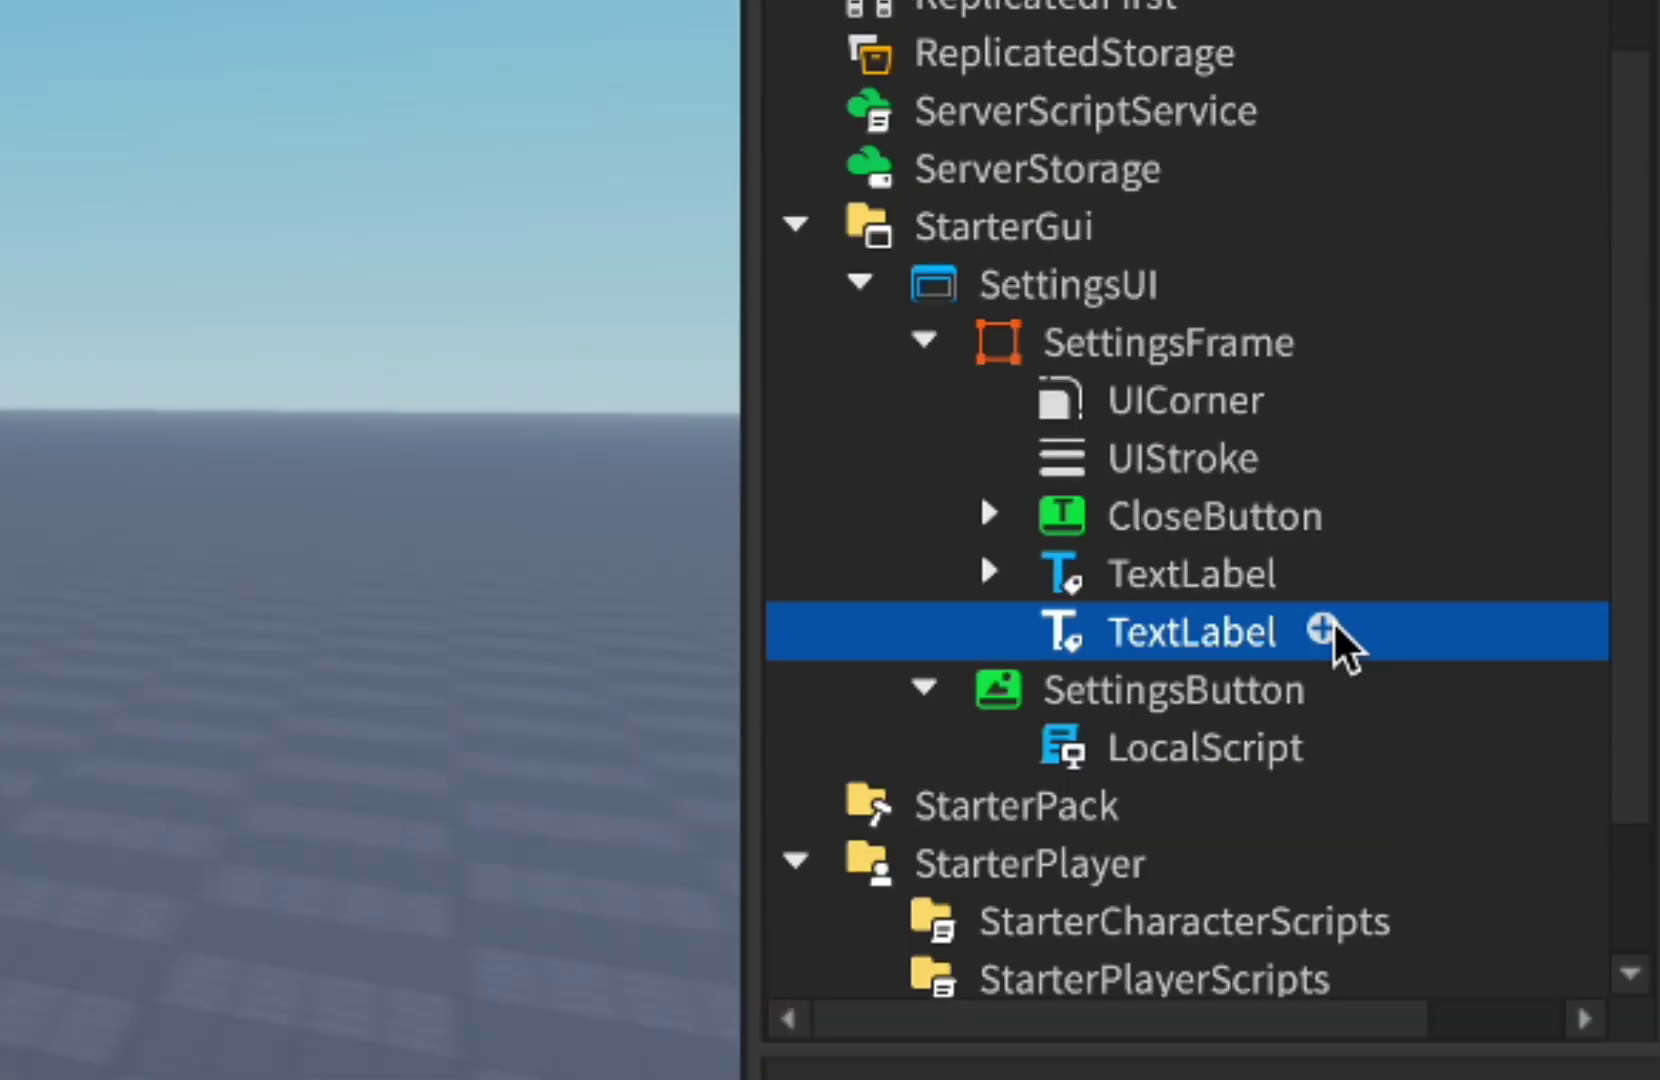
click(1322, 630)
text(uis)
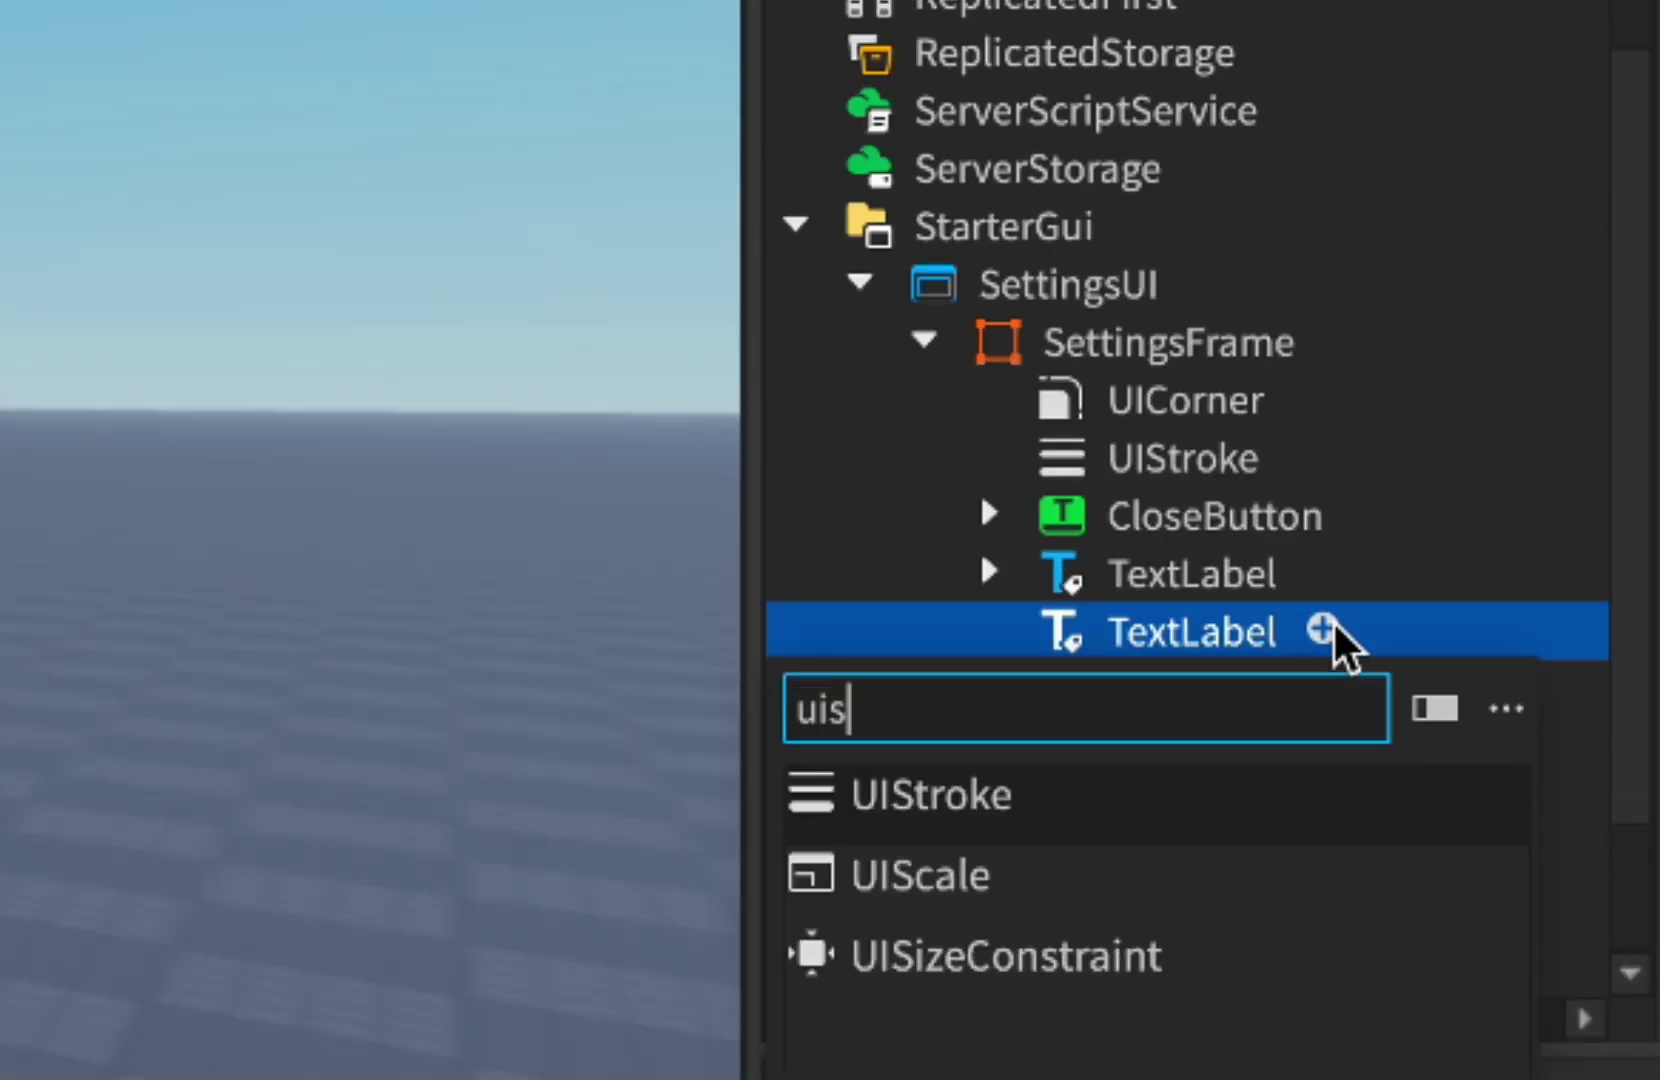
key(Return)
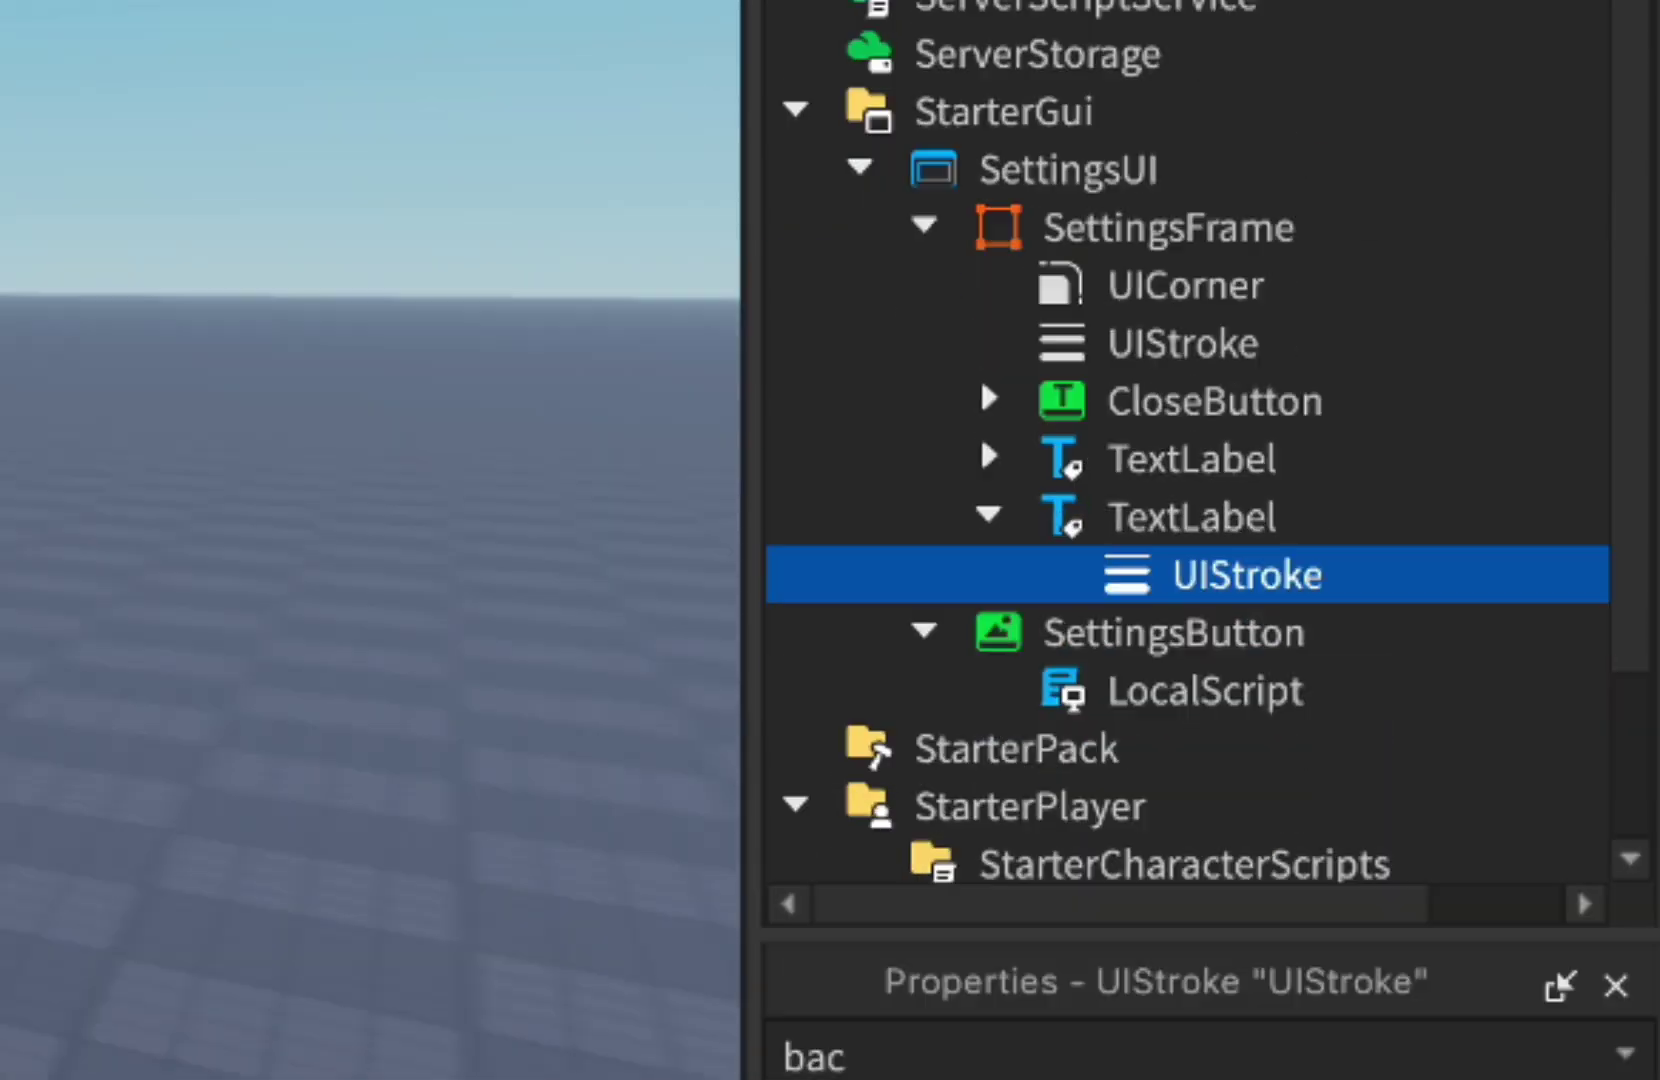
click(955, 137)
key(BackSpace)
key(BackSpace)
key(BackSpace)
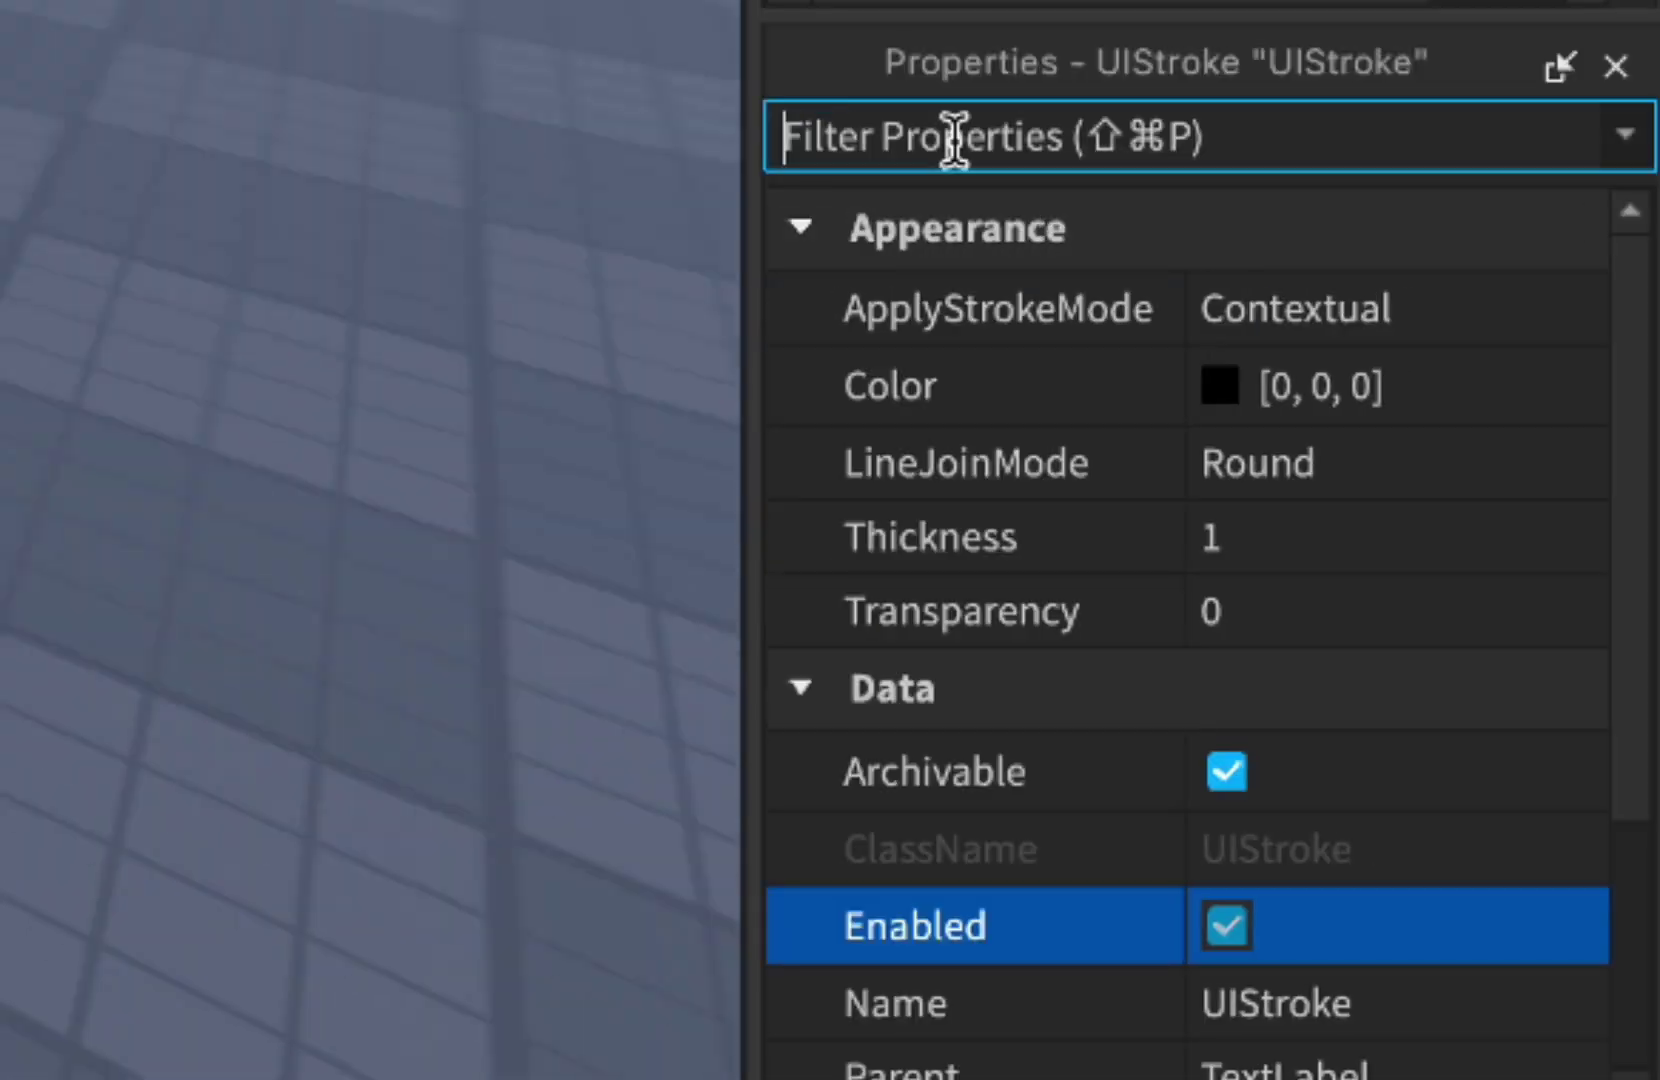
click(1278, 540)
text(3)
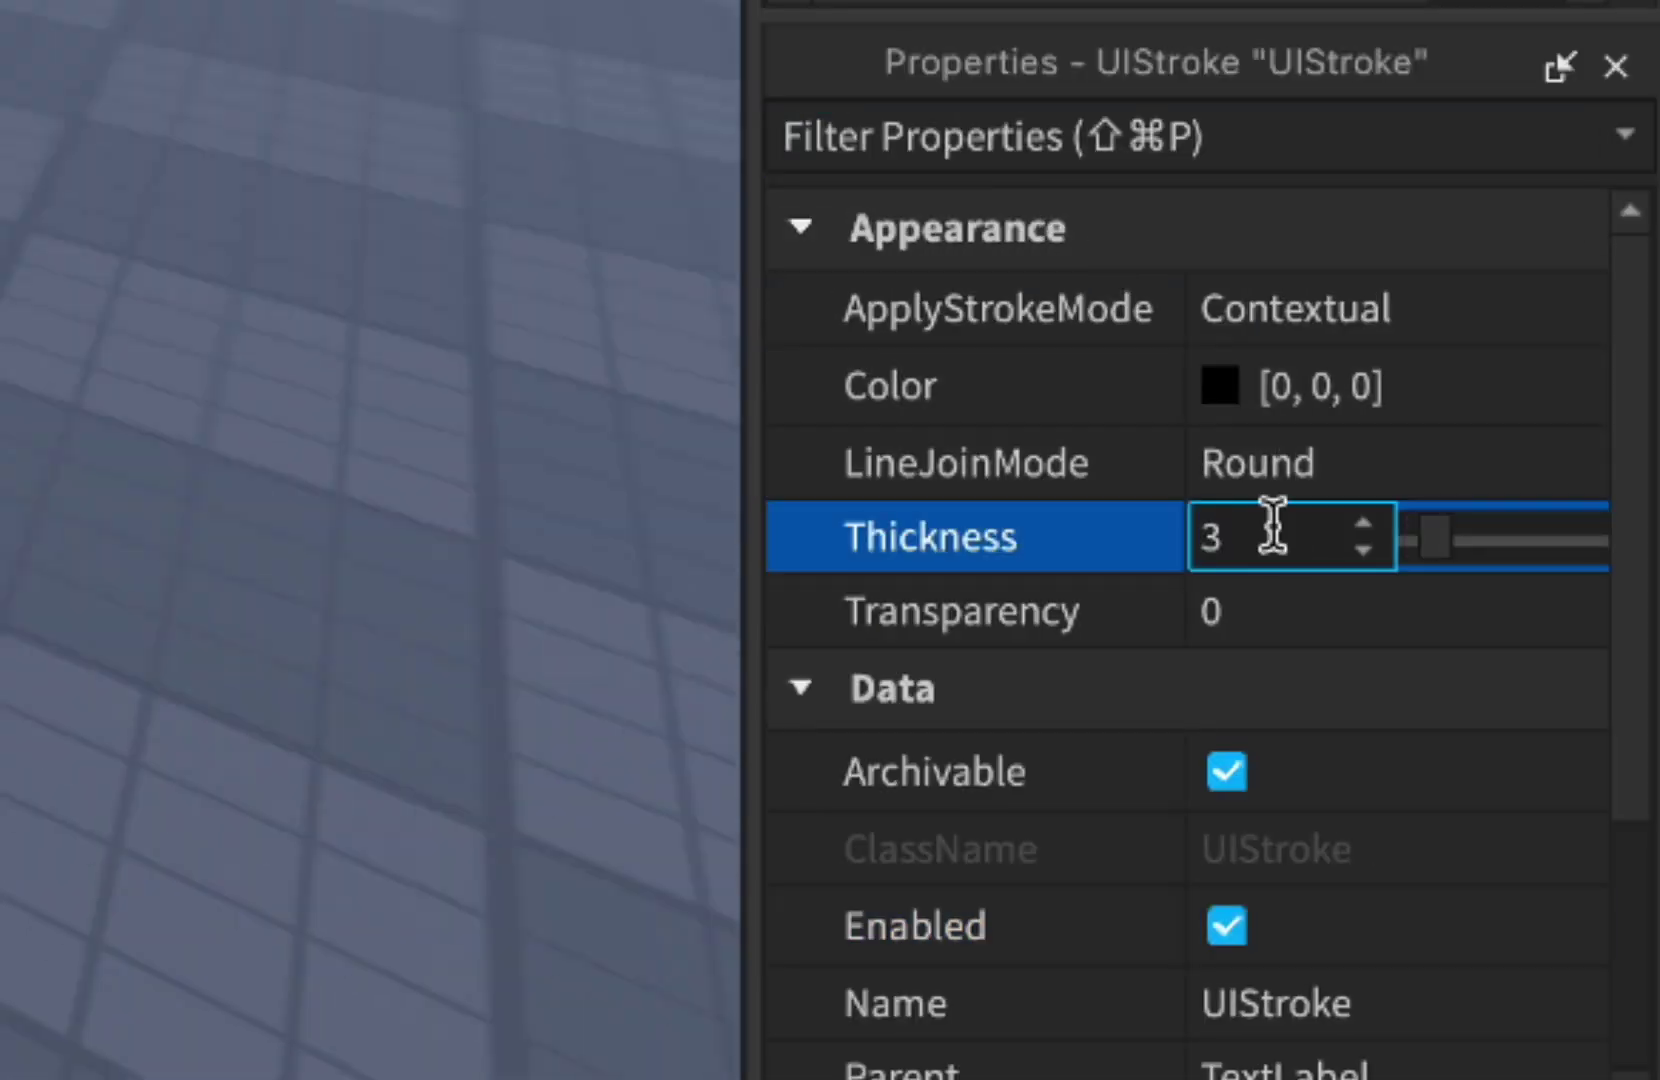
key(Return)
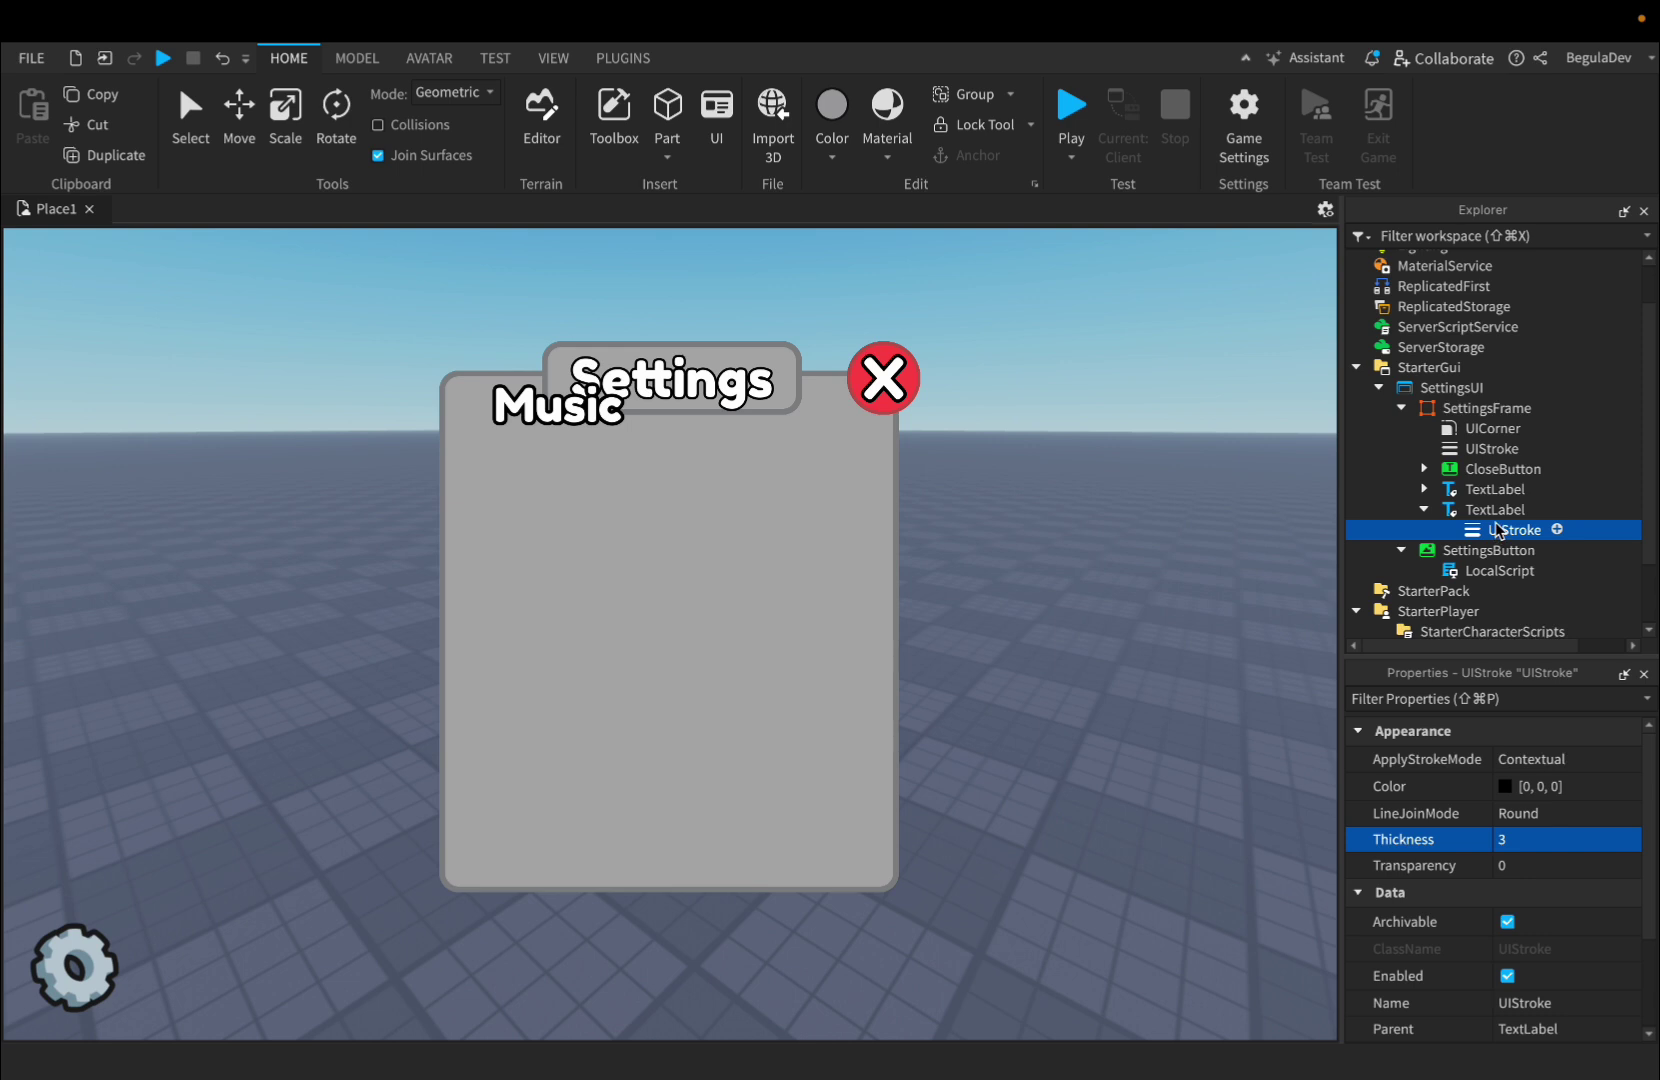
- Move the Music label below the Settings title and enlarge it to about 187 x 63
click(1495, 509)
drag(580, 405, 583, 494)
drag(680, 523, 598, 497)
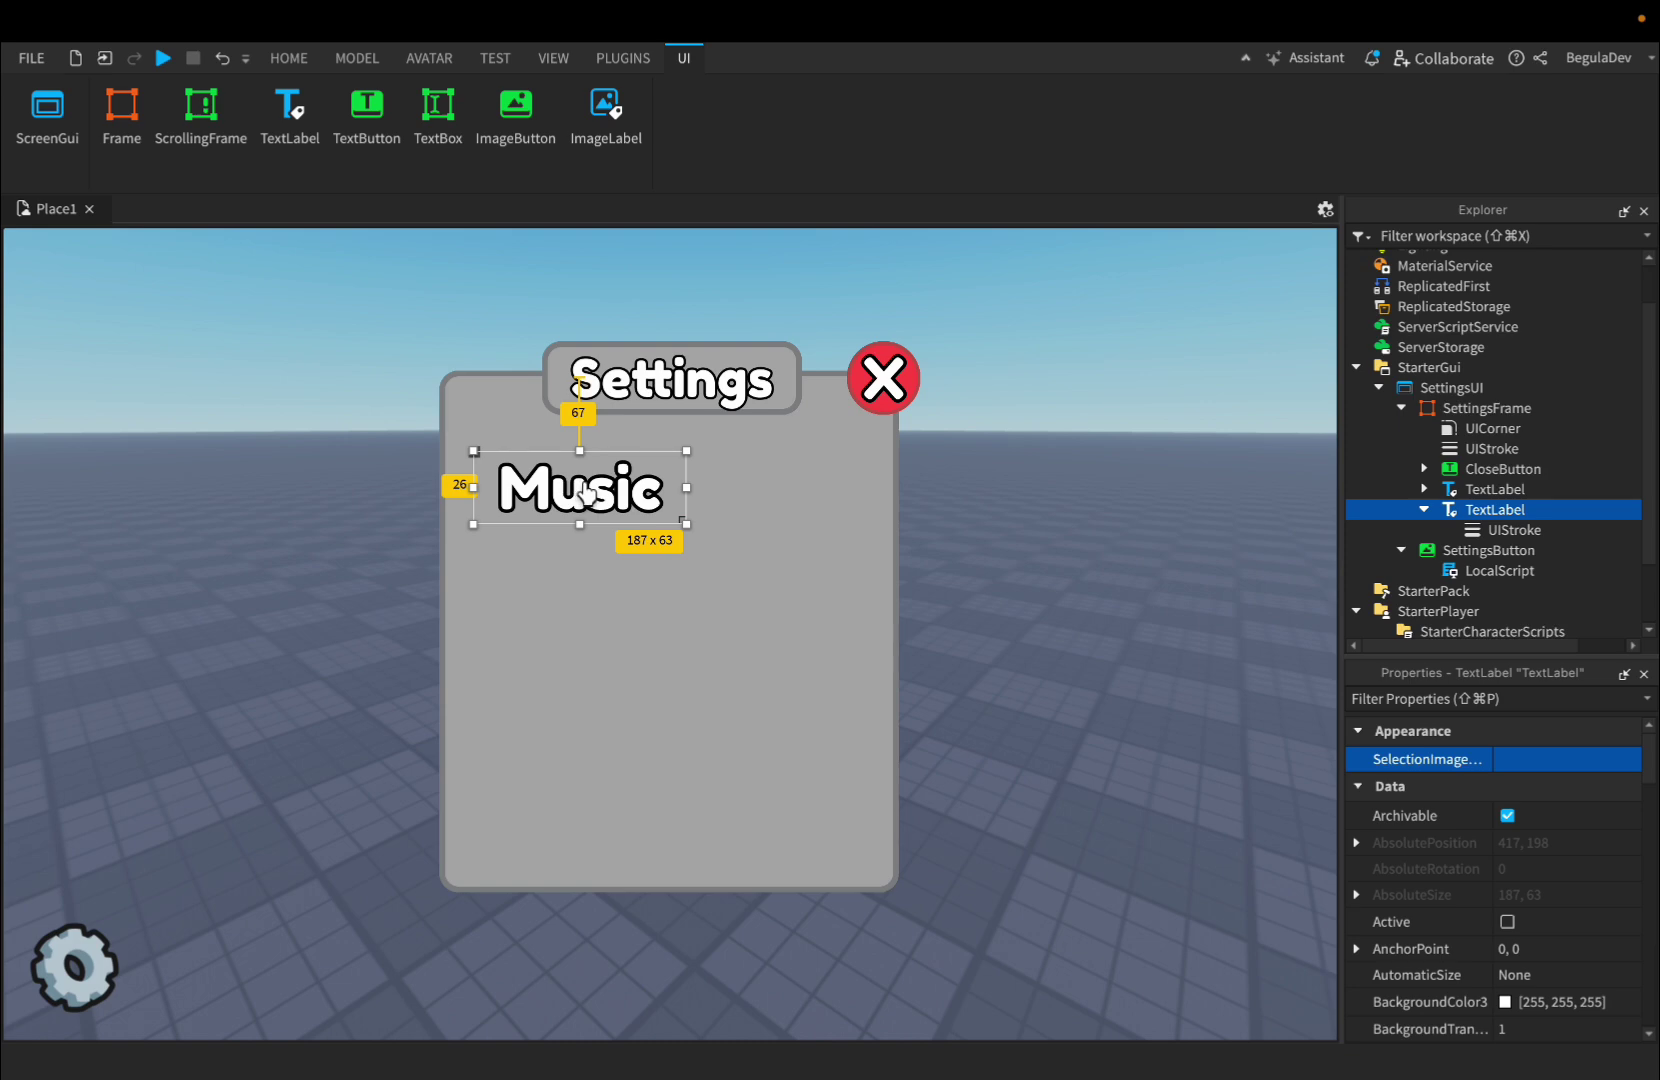
click(1425, 510)
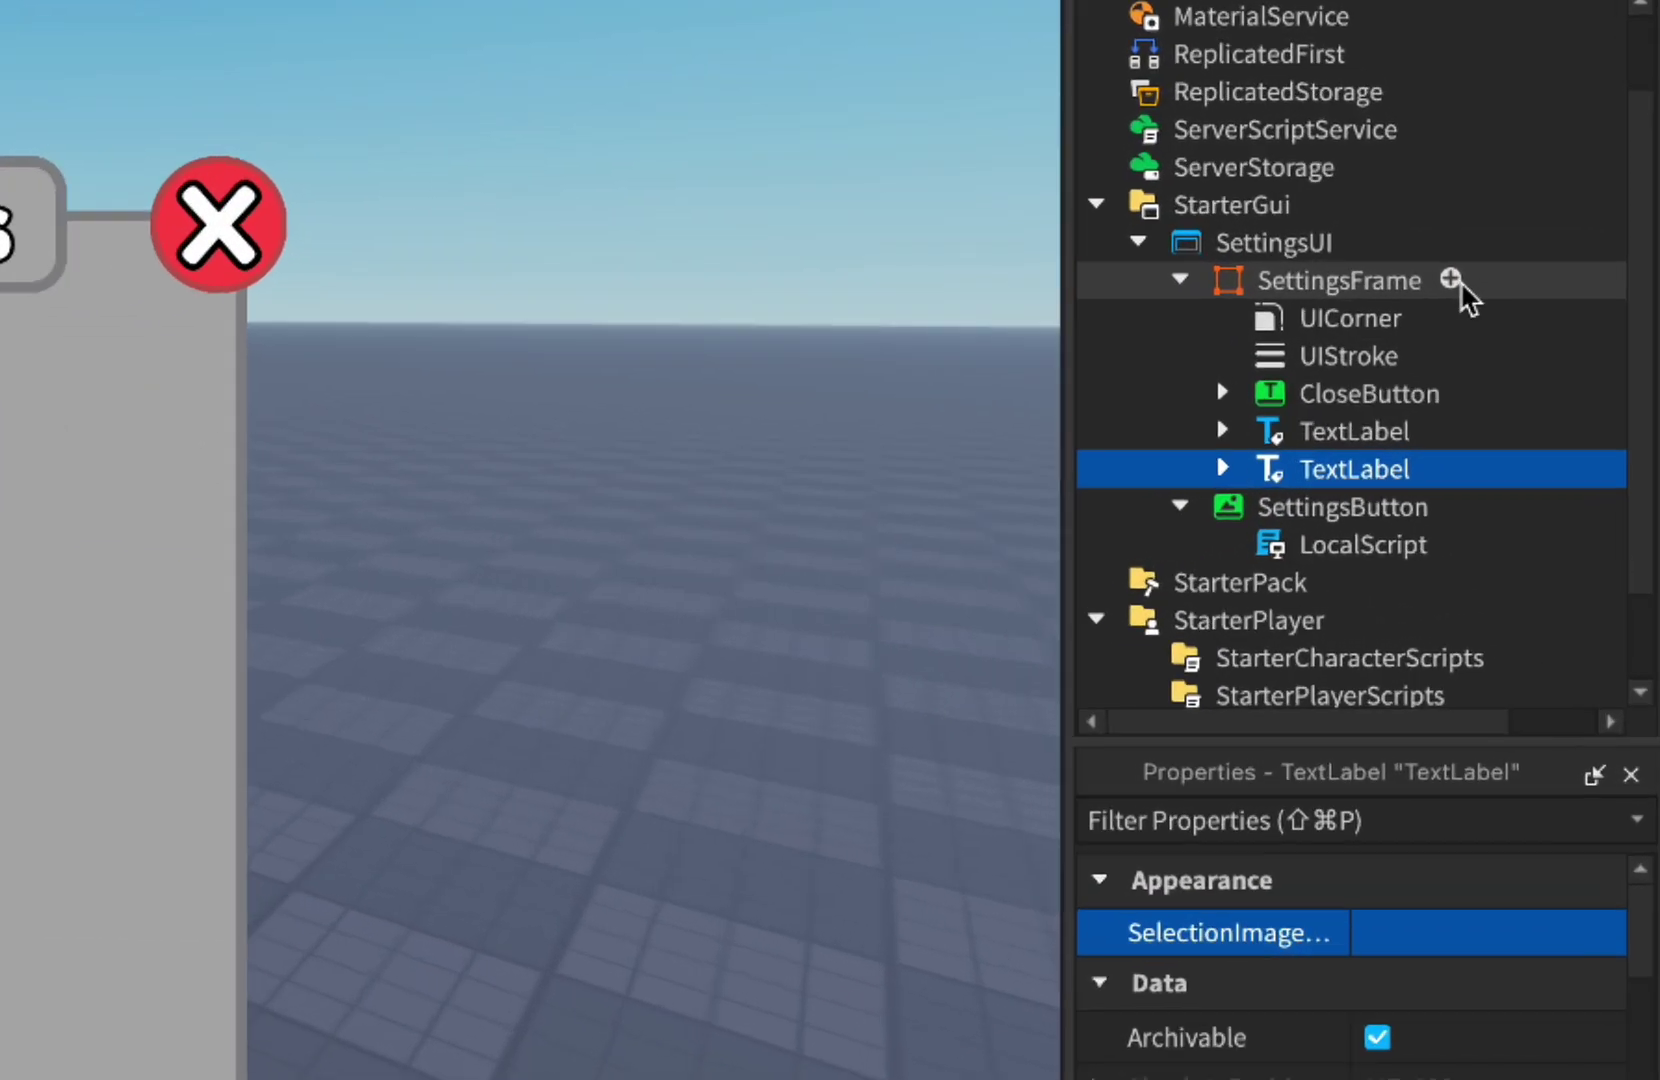
- Add a TextButton named GameMusic to SettingsFrame and position it in the panel
click(1551, 408)
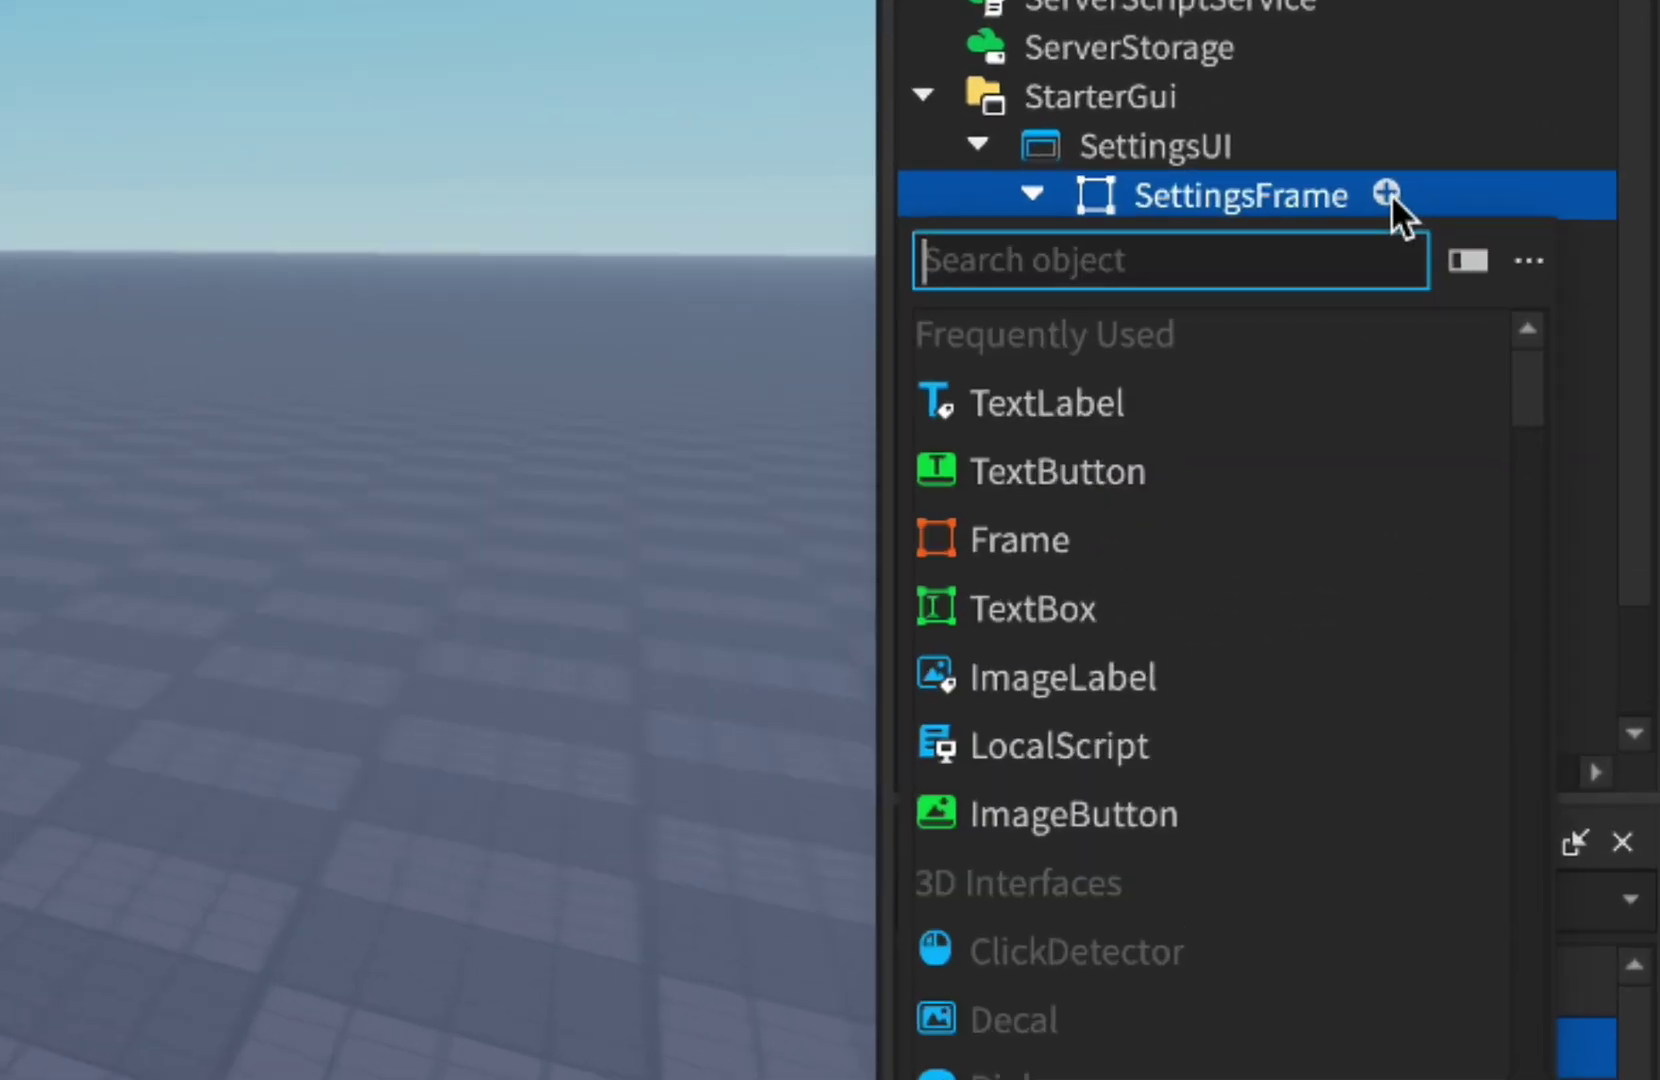
text(te)
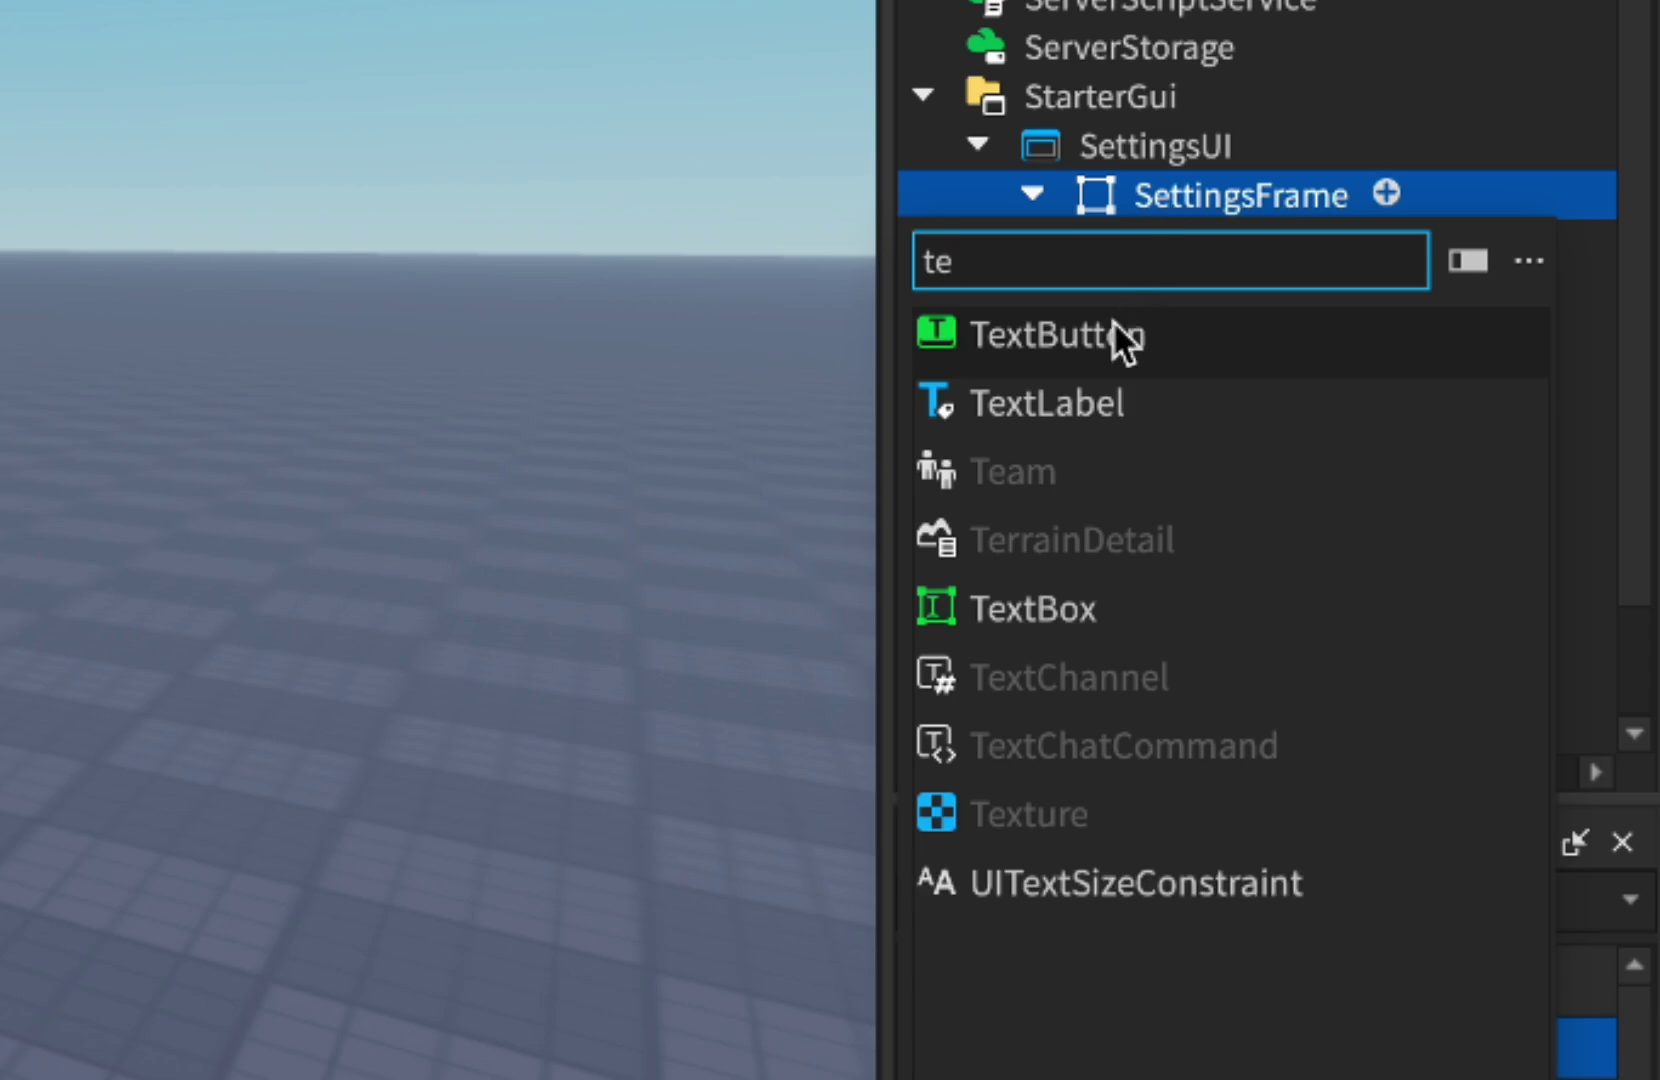
click(1131, 335)
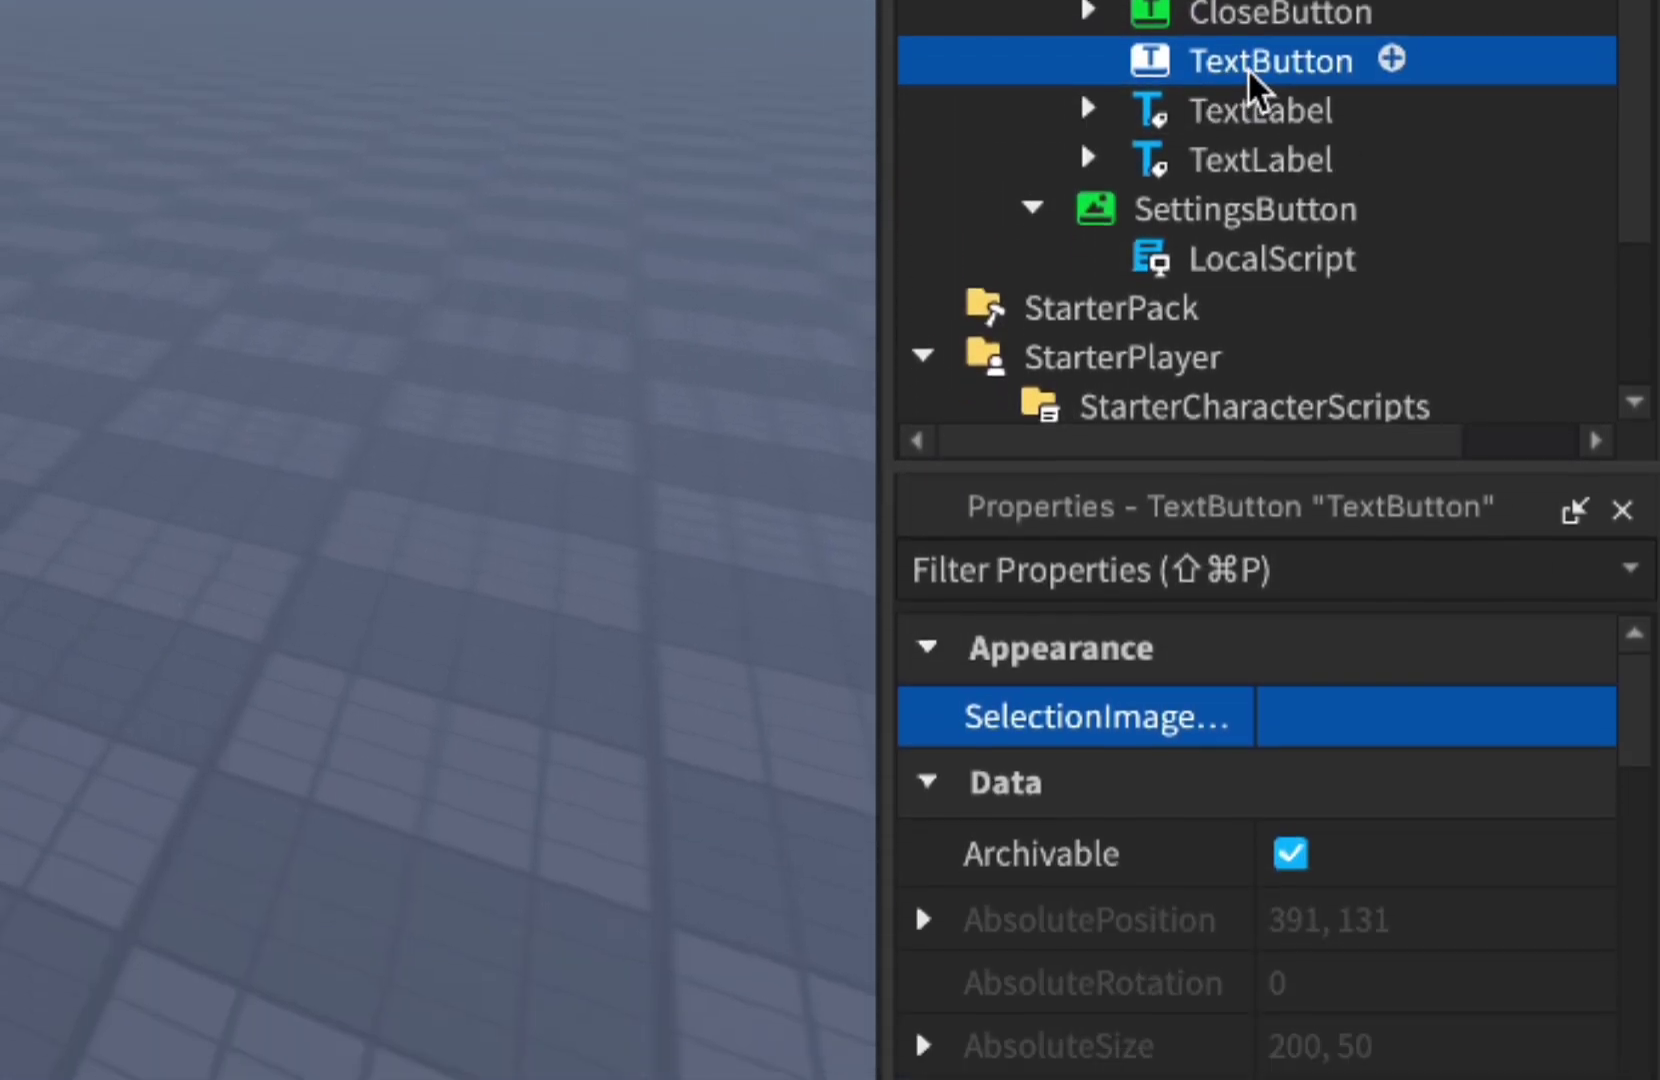
scroll(1216, 800, down, 10)
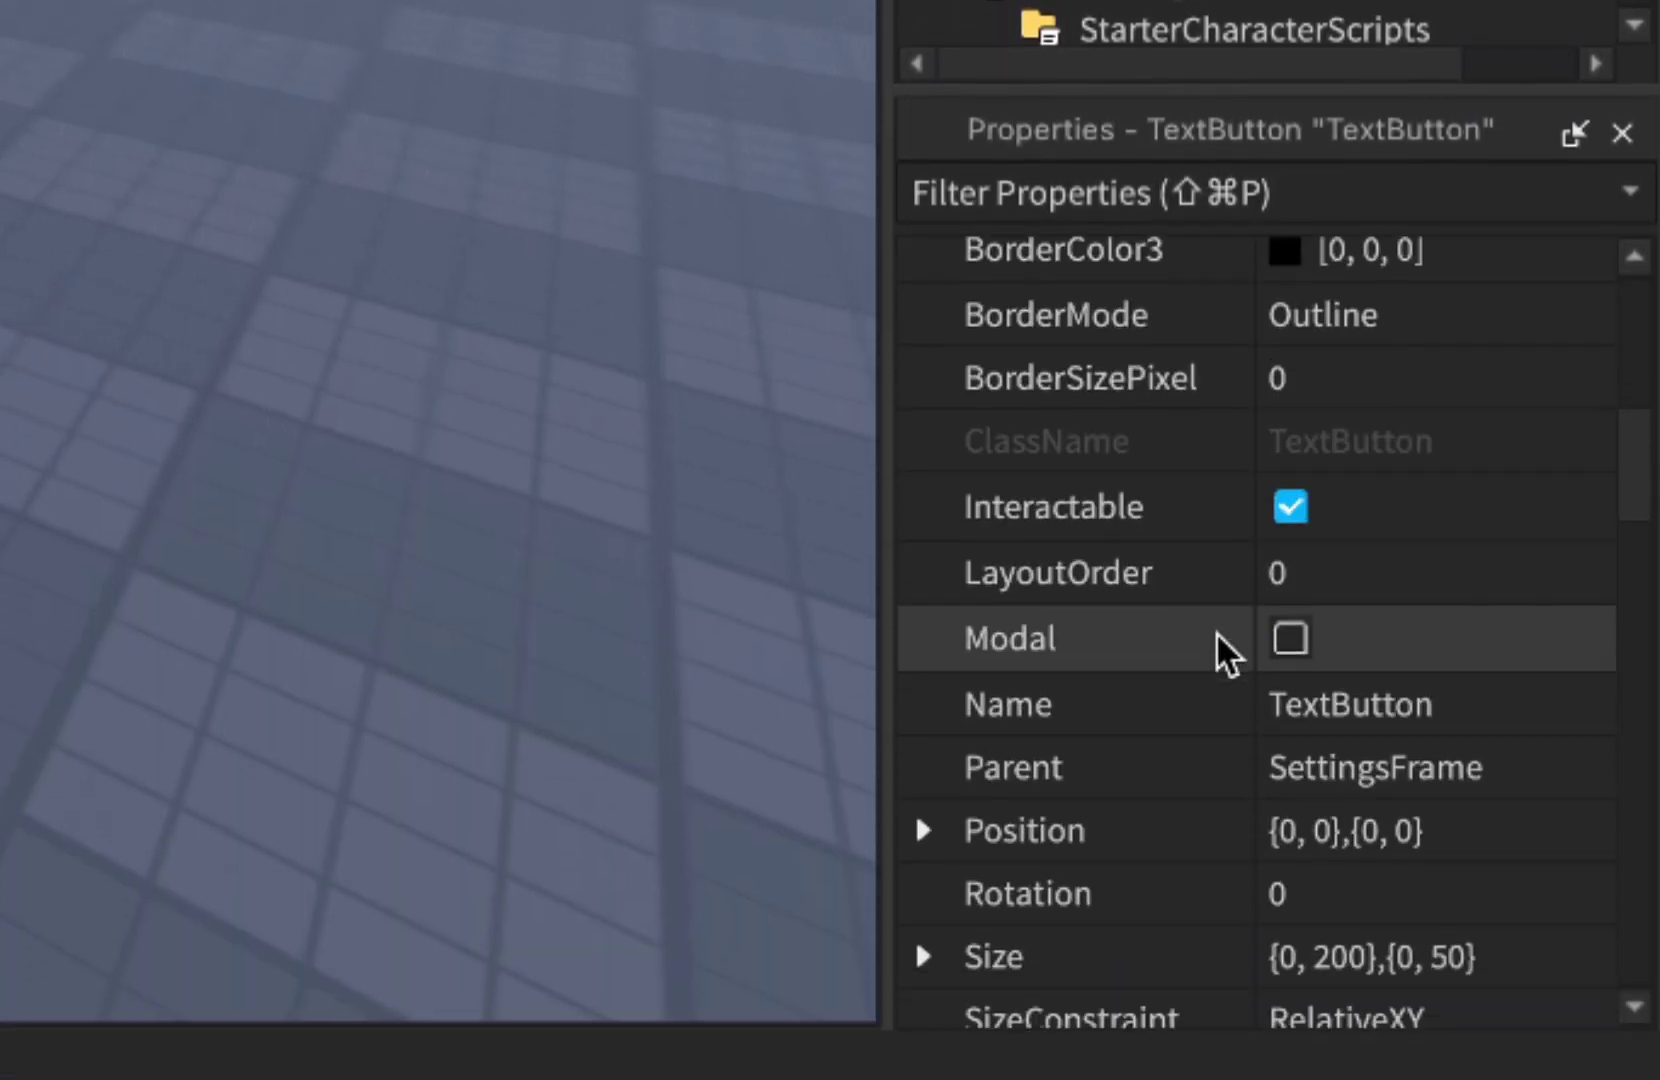
click(1362, 705)
text(Game)
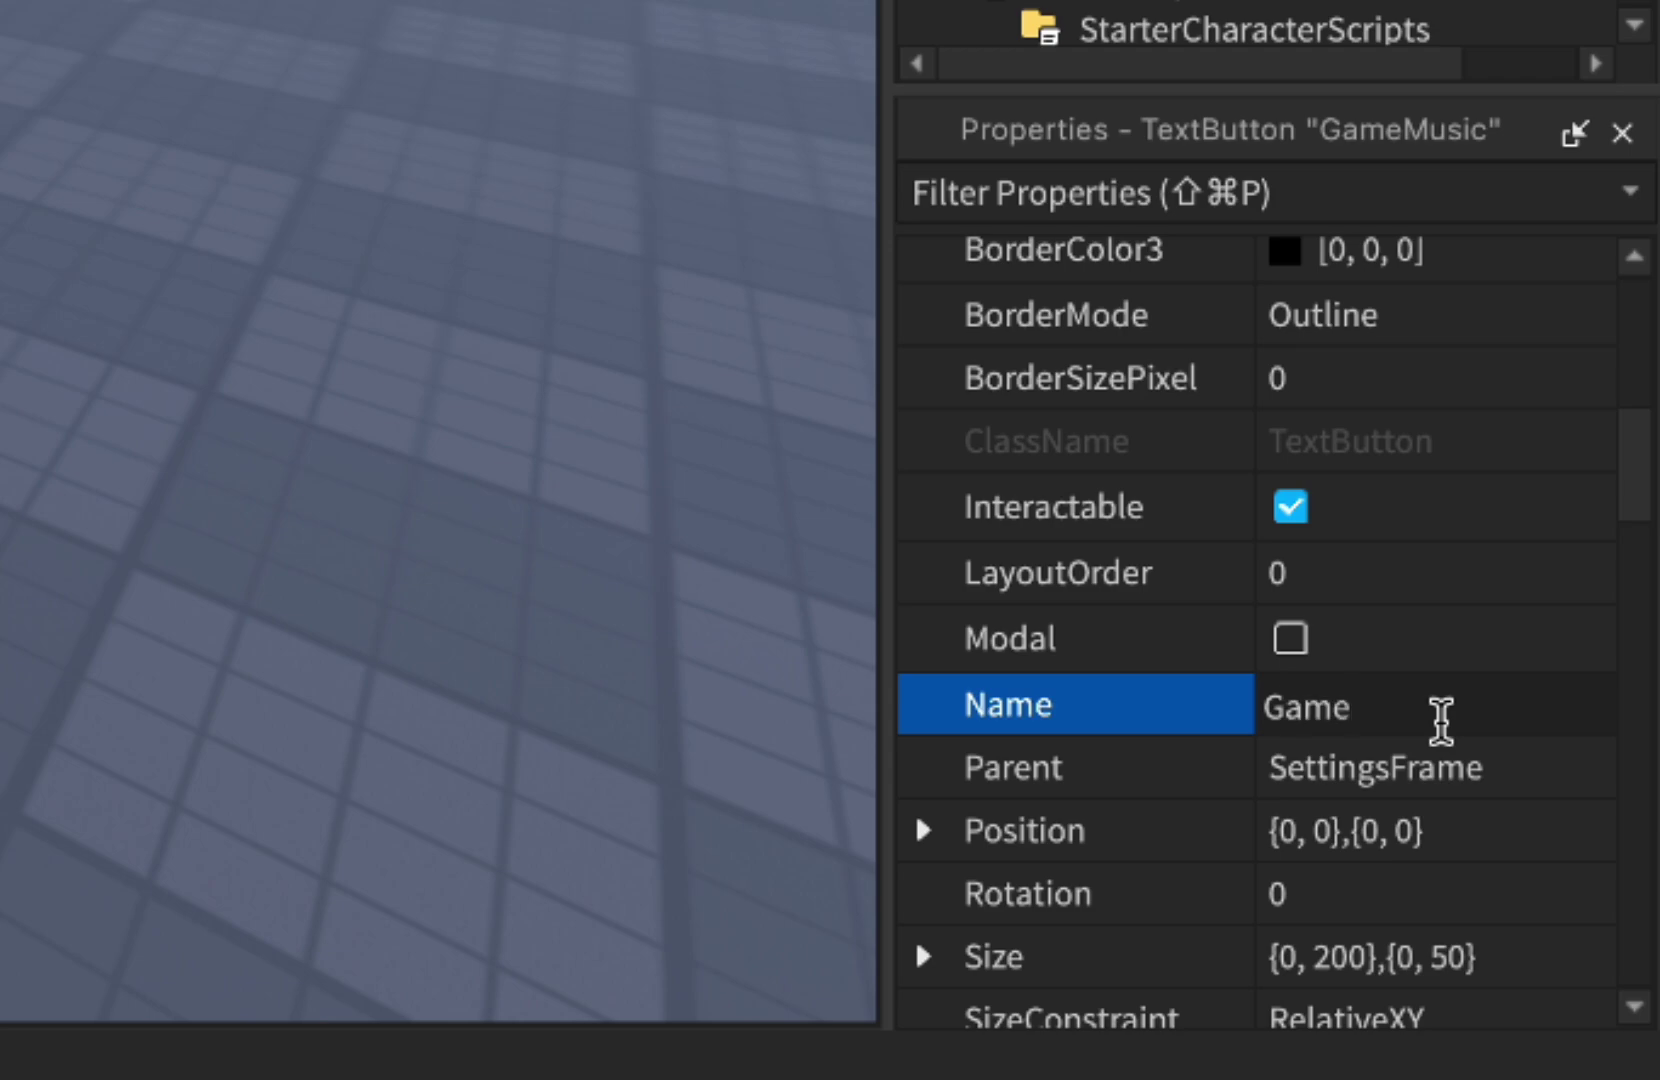
text(Music)
key(Return)
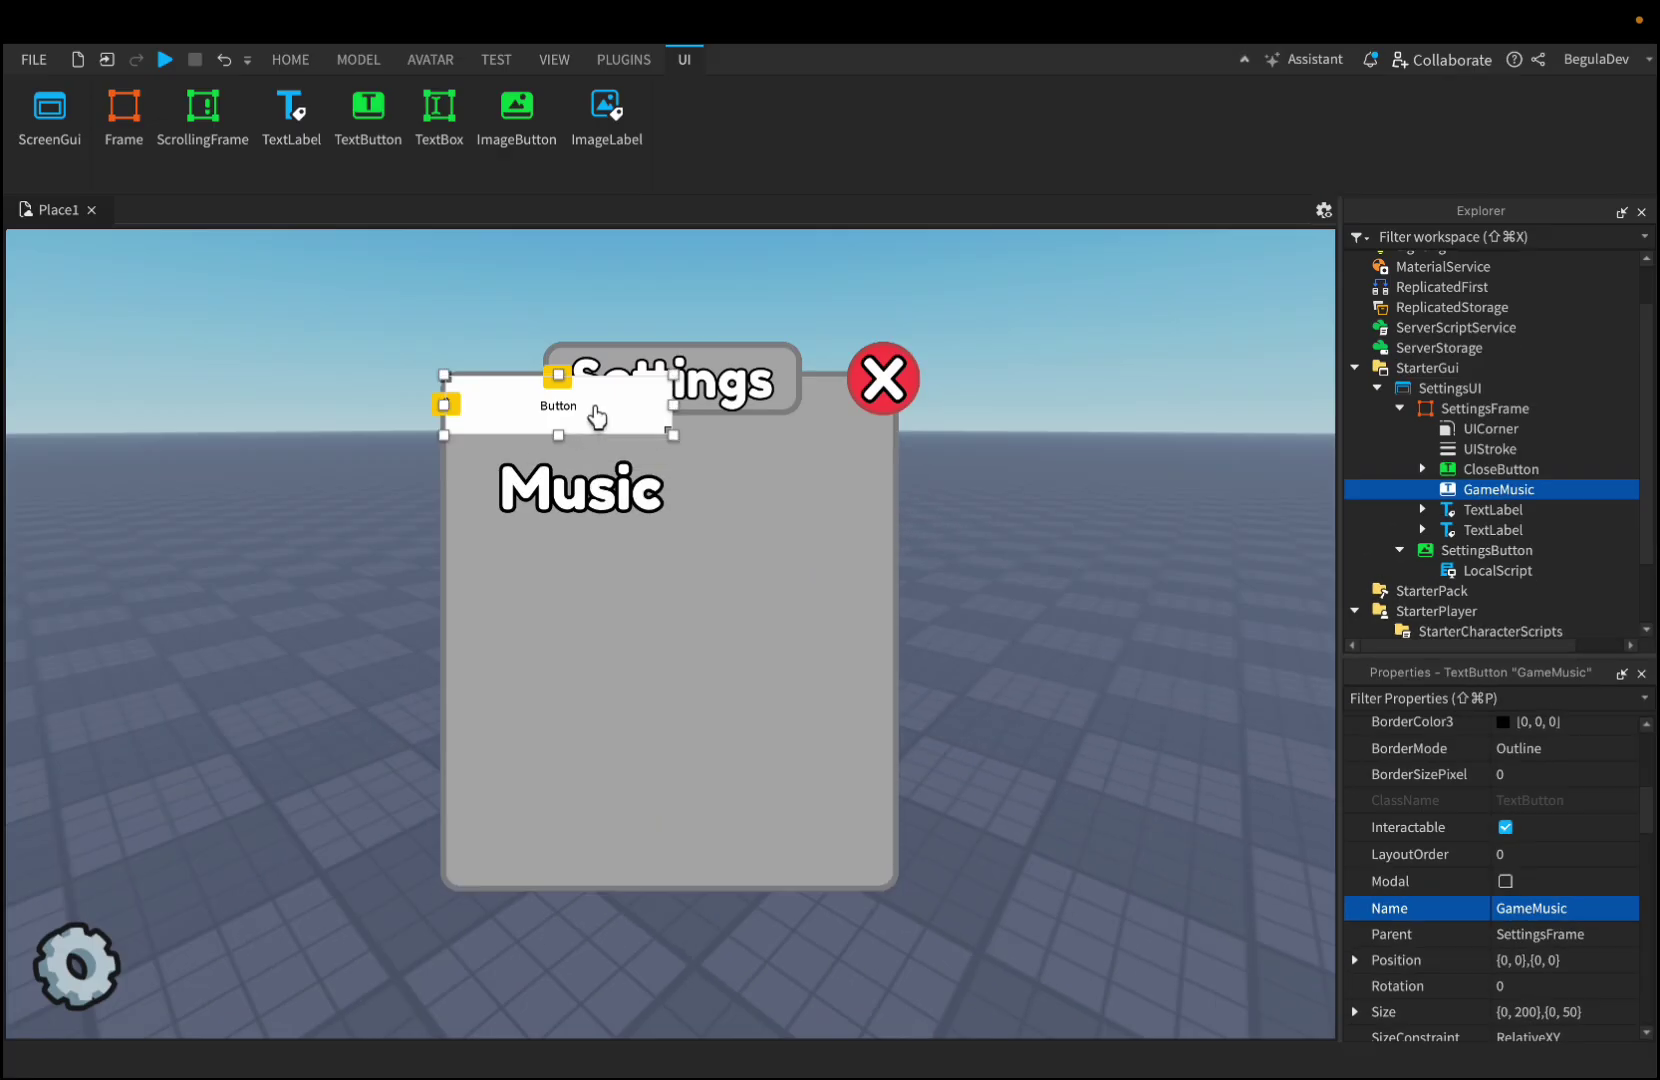
drag(393, 299, 536, 480)
drag(716, 571, 716, 573)
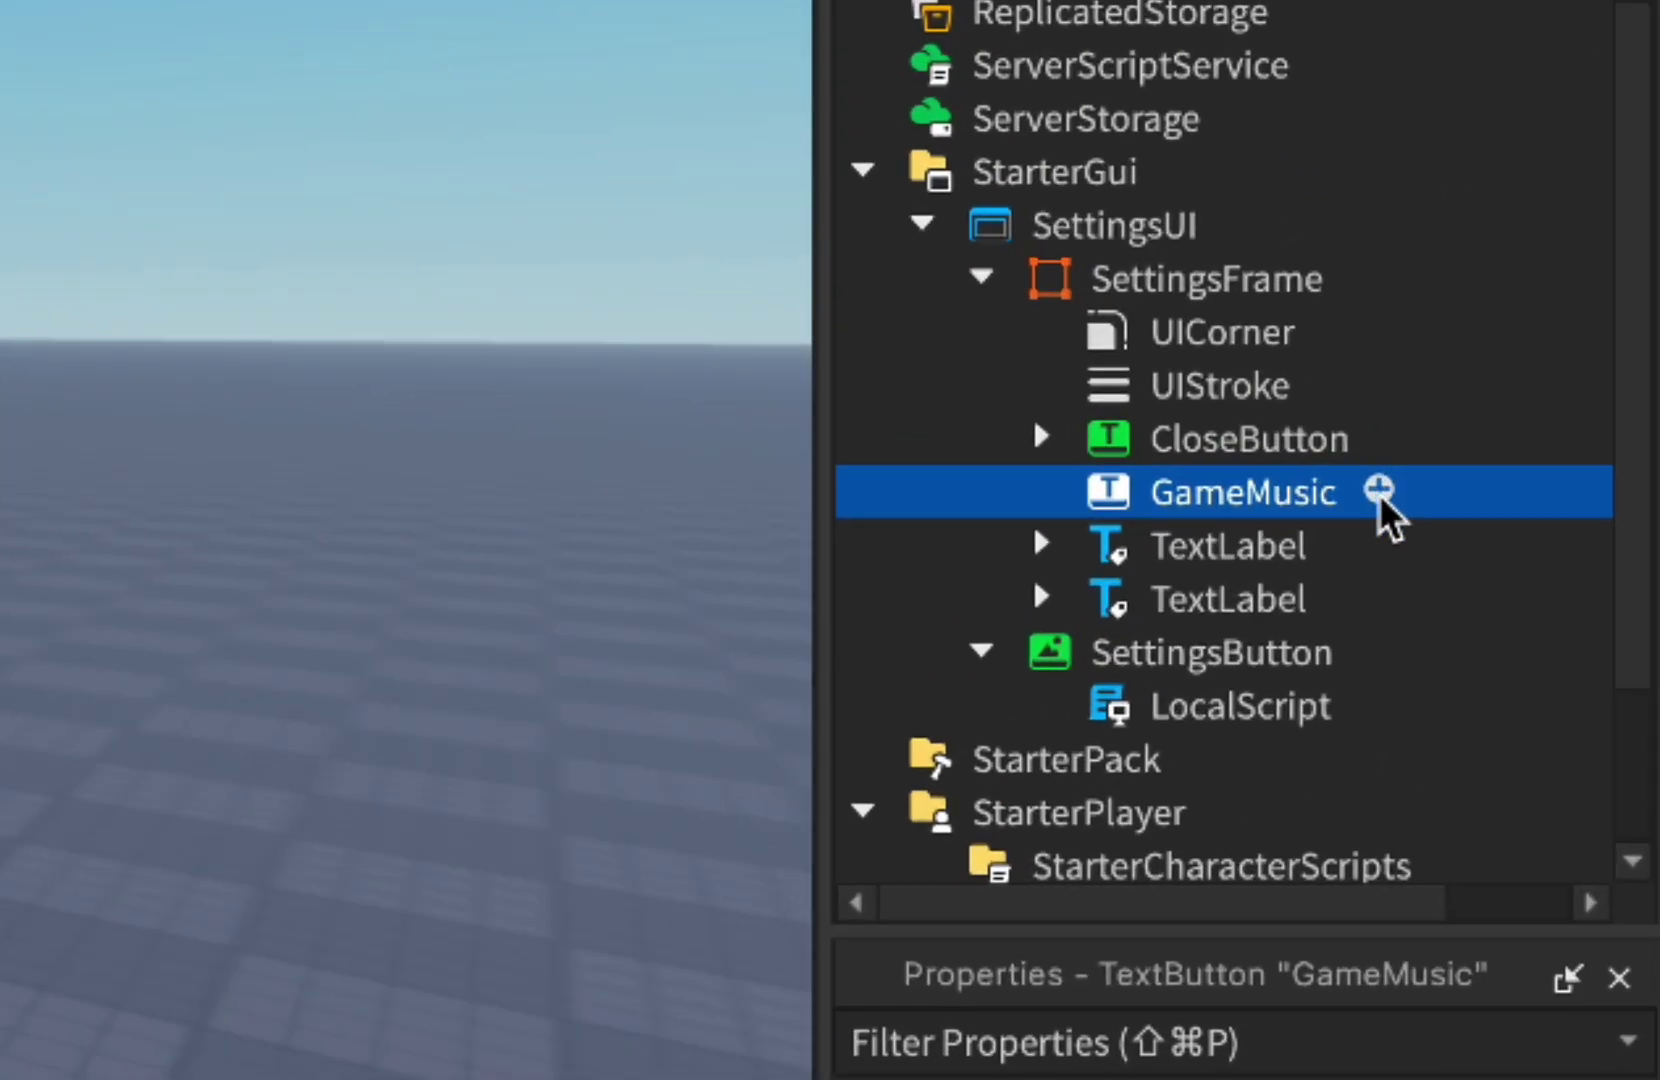
- Add a UICorner to GameMusic with CornerRadius 0, 18
click(1550, 488)
text(uic)
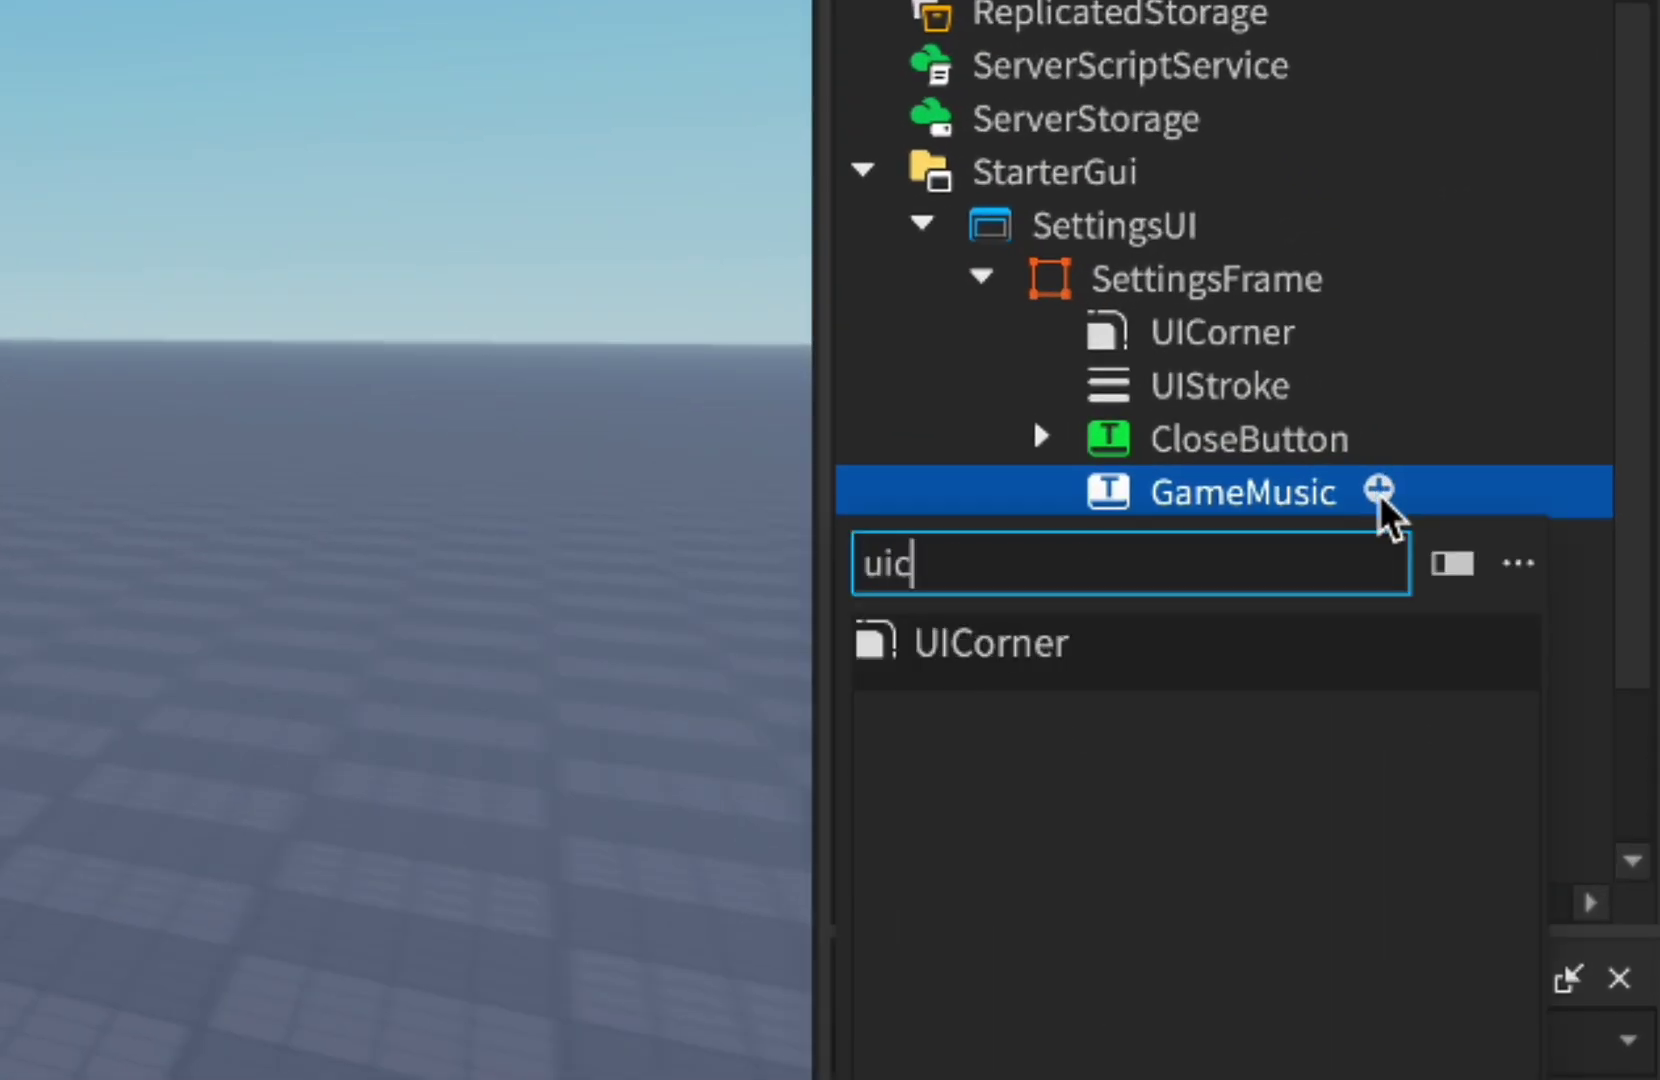
key(Return)
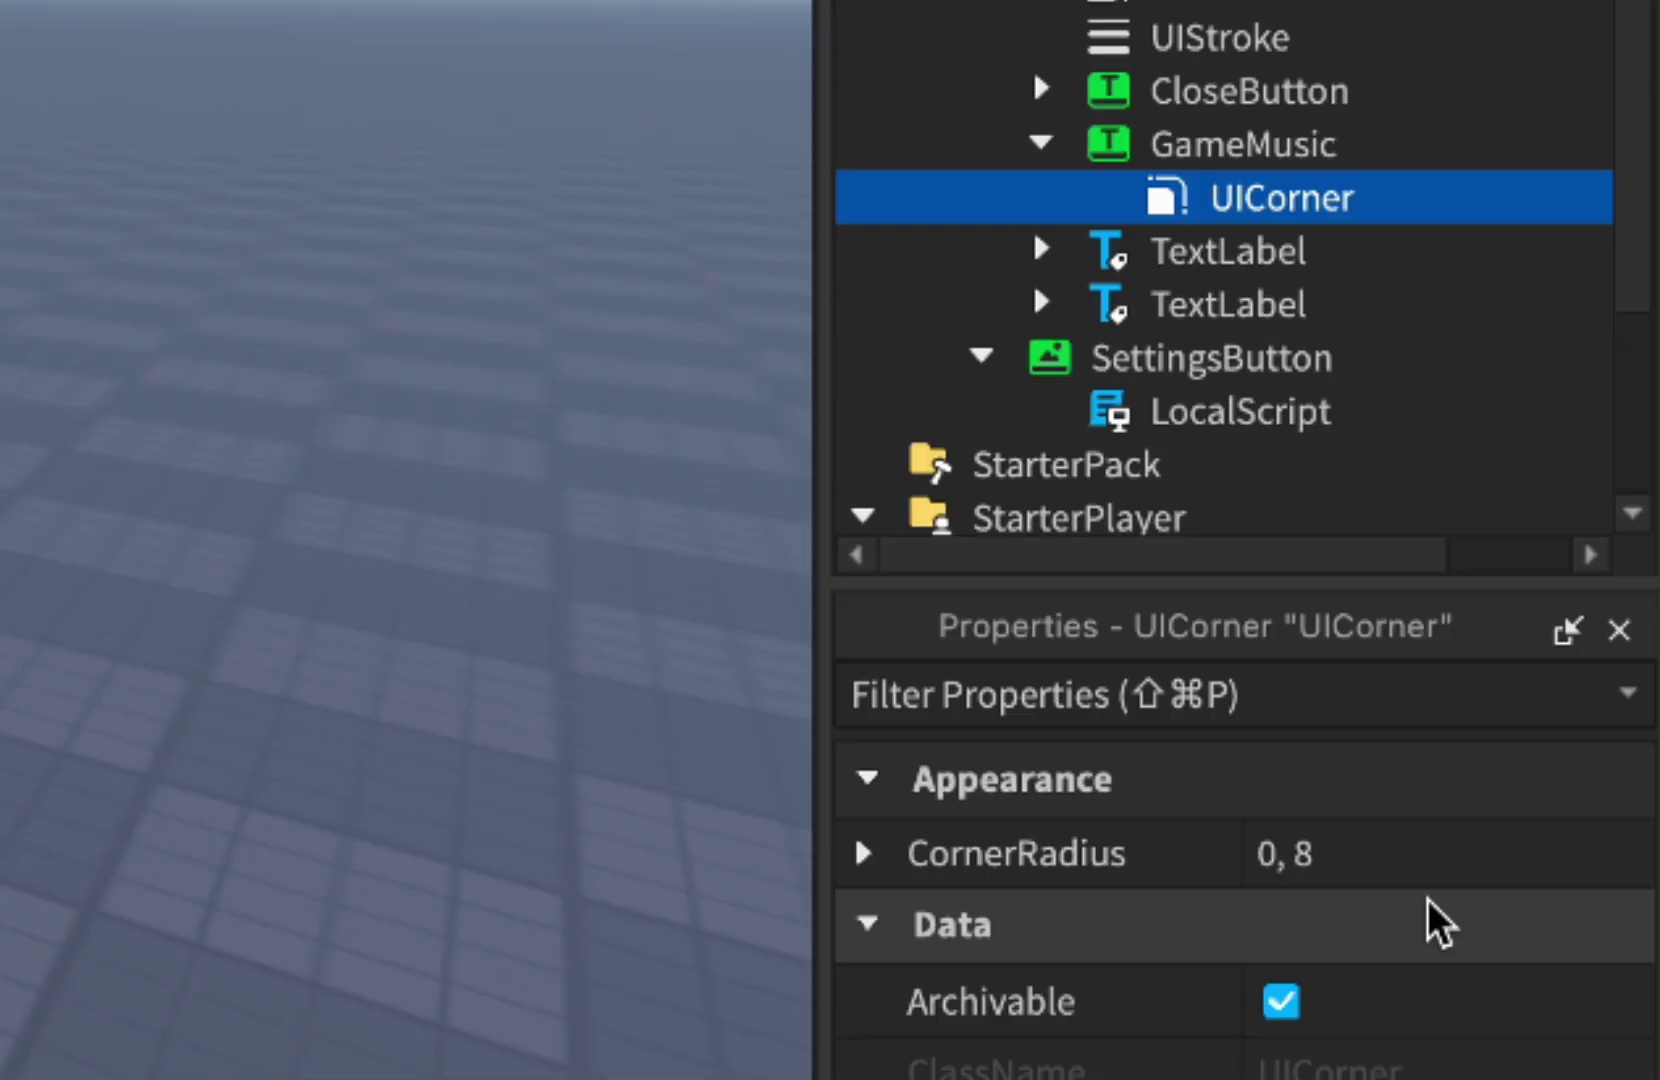
click(1441, 850)
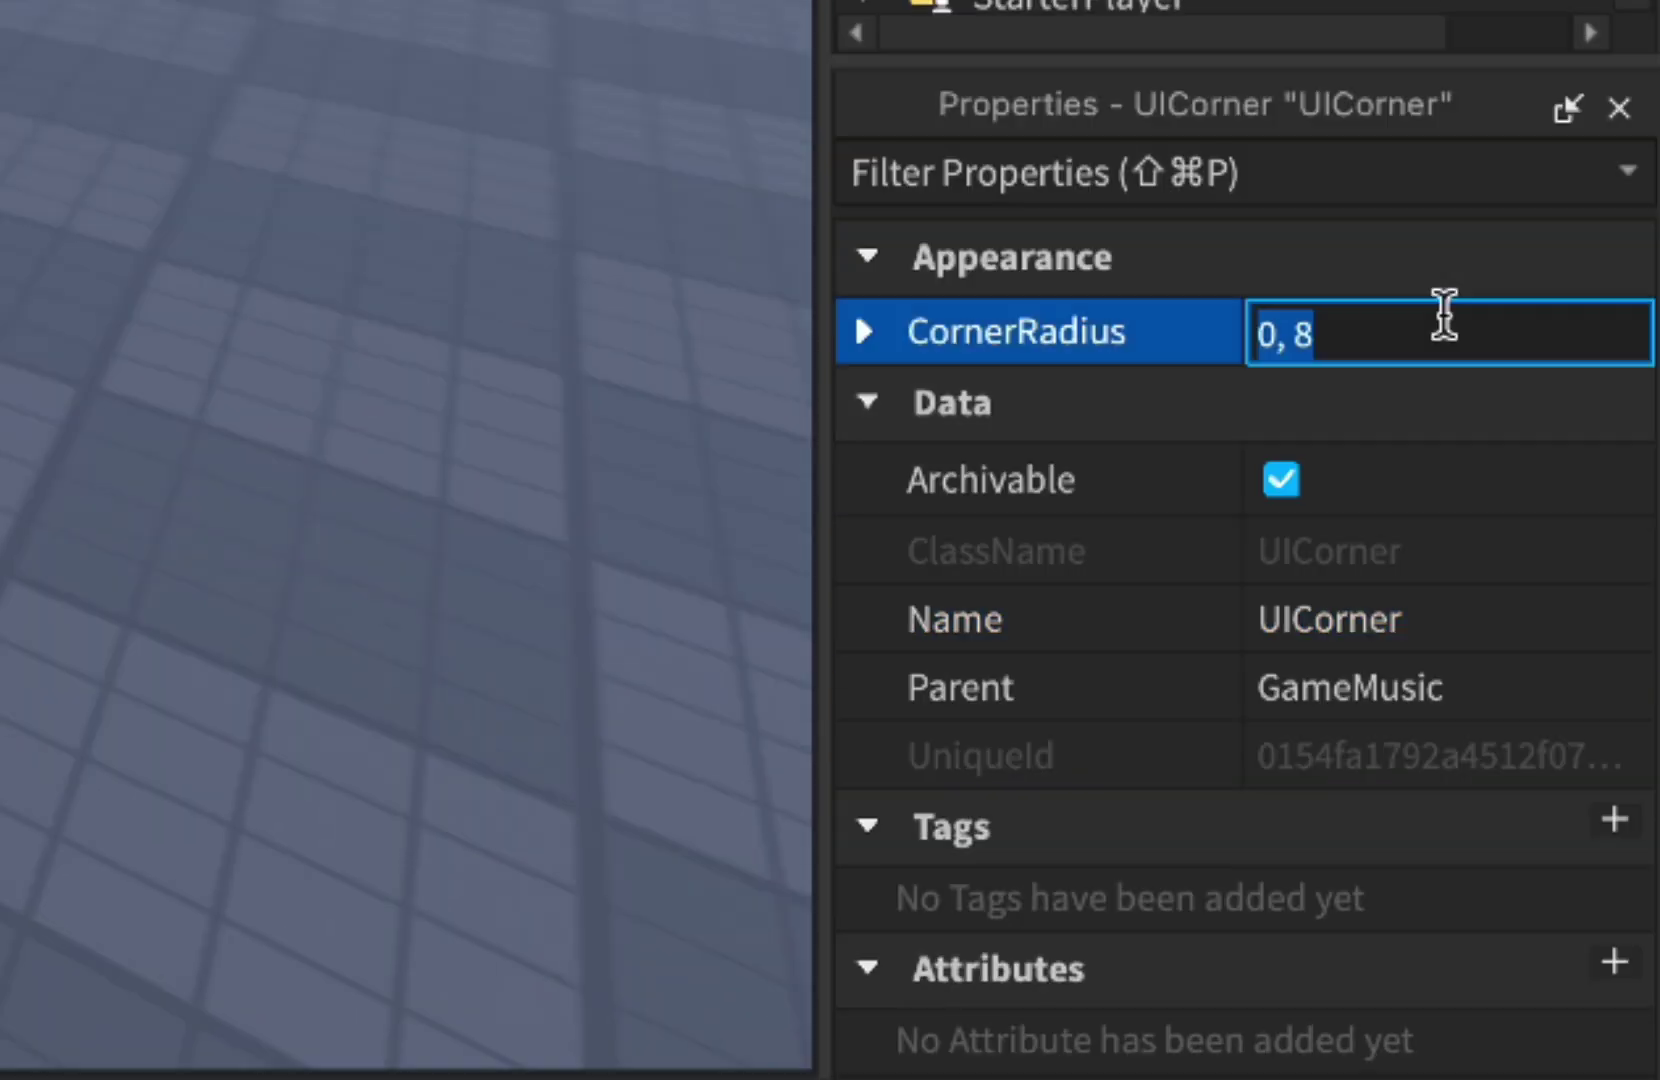
double_click(1444, 850)
text(18)
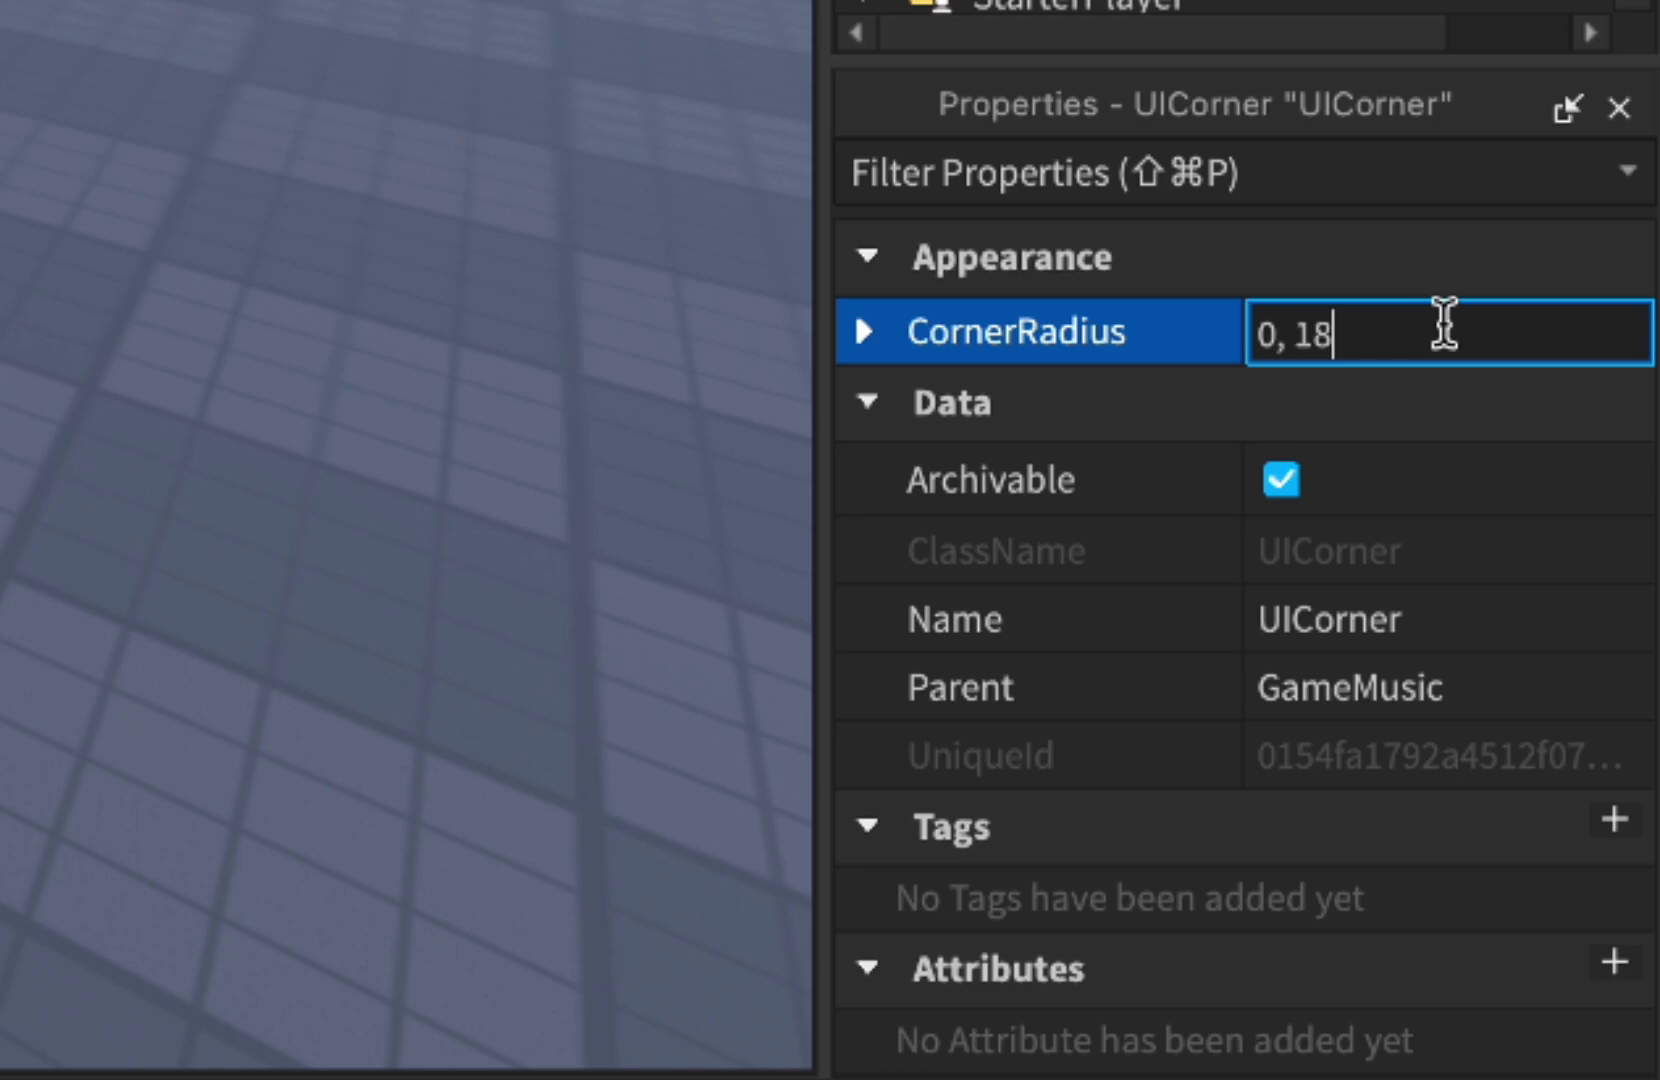
key(Return)
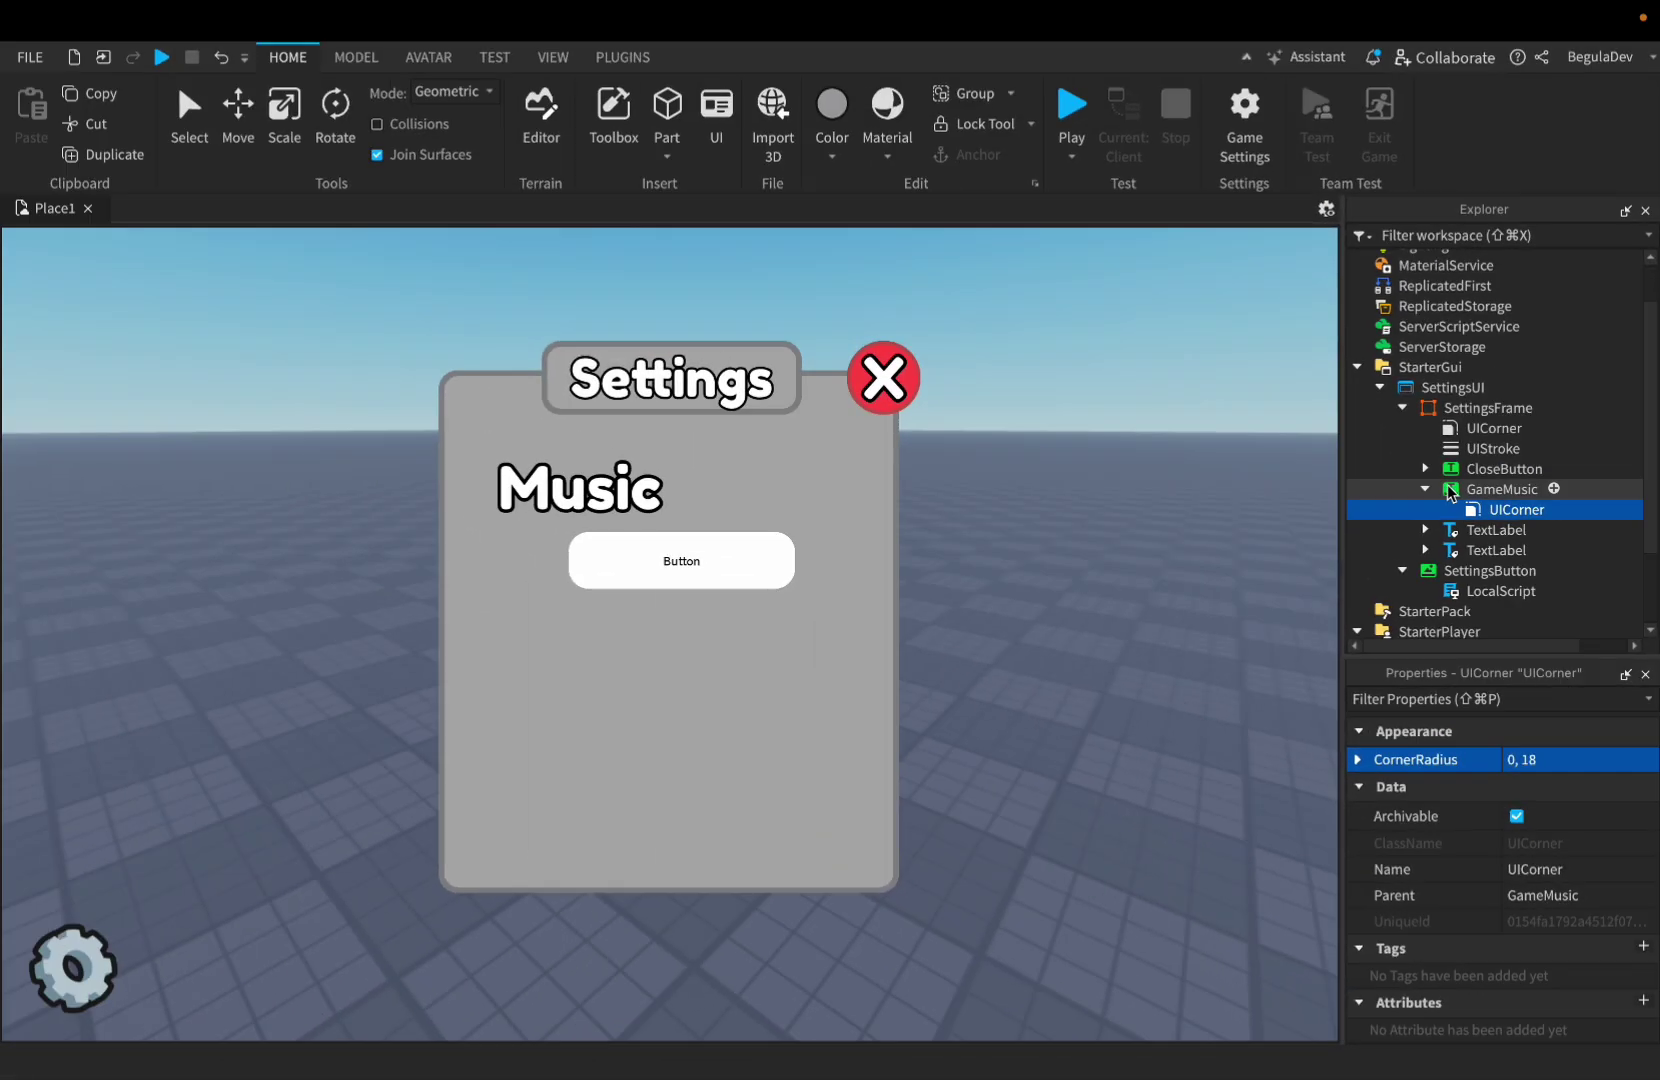
- Resize GameMusic to 131 x 64, place it beside the Music label, and set its background to green (108, 255, 83)
click(1460, 490)
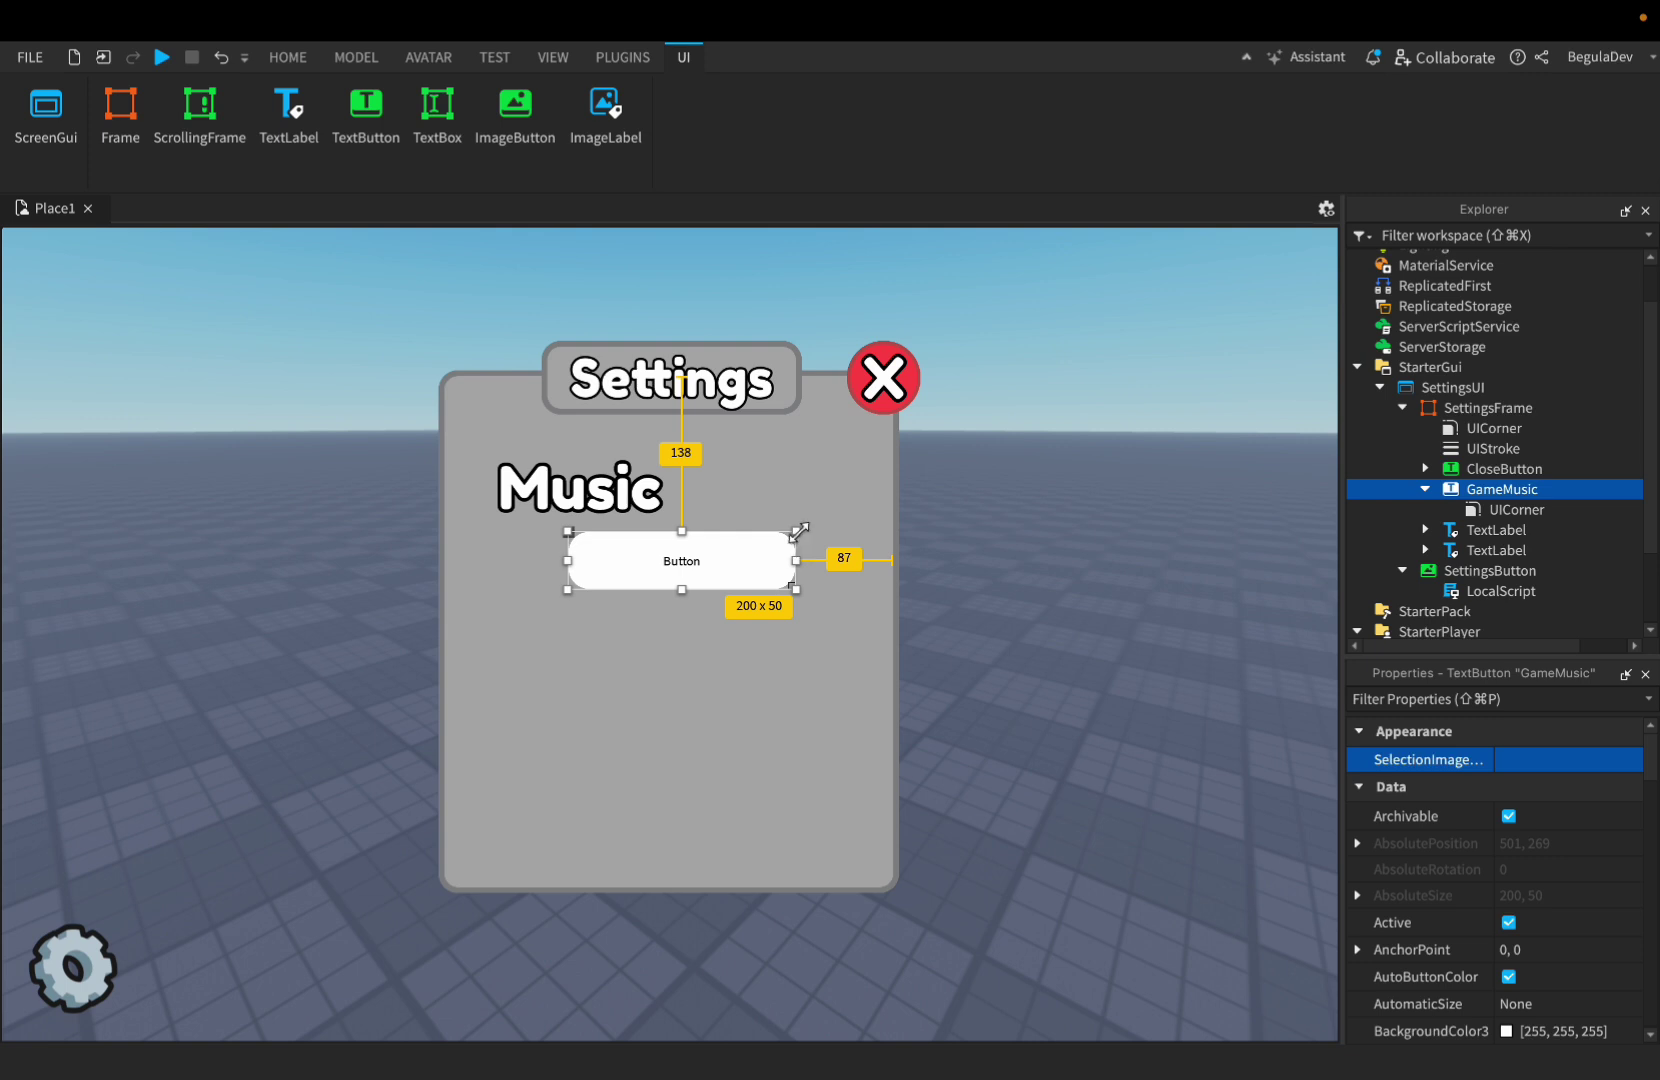
drag(798, 531, 719, 515)
drag(652, 564, 784, 513)
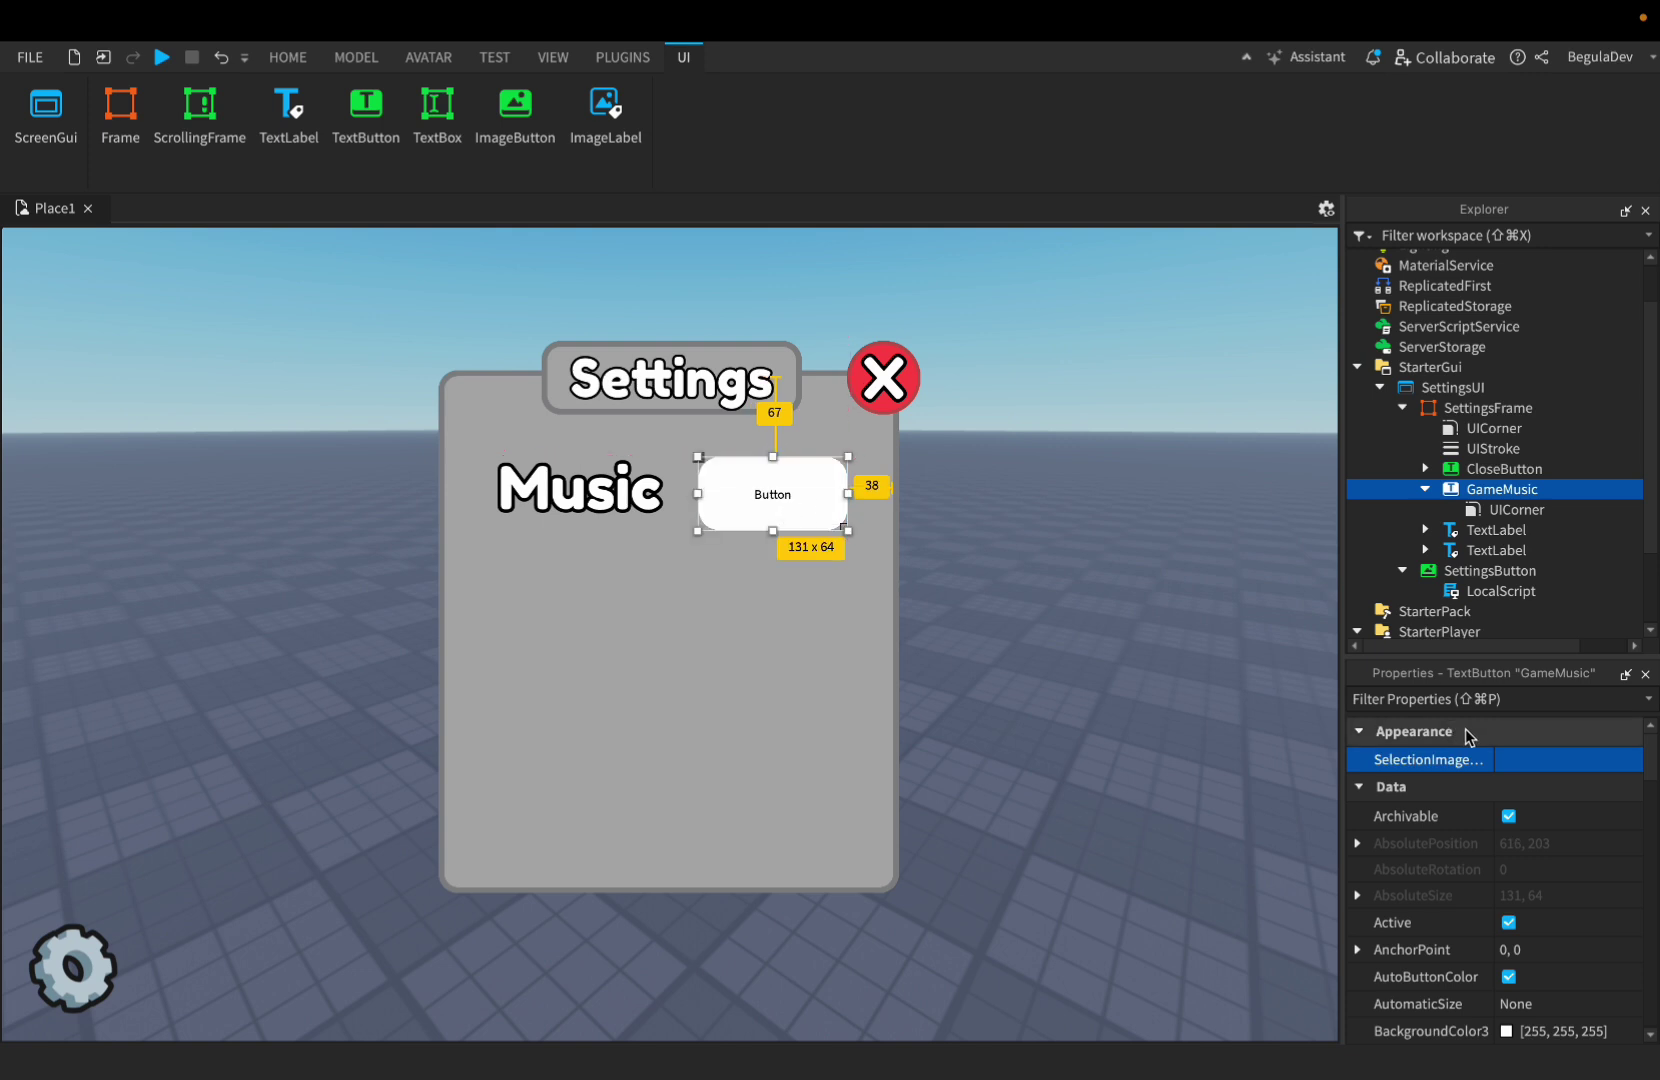
scroll(1490, 820, down, 3)
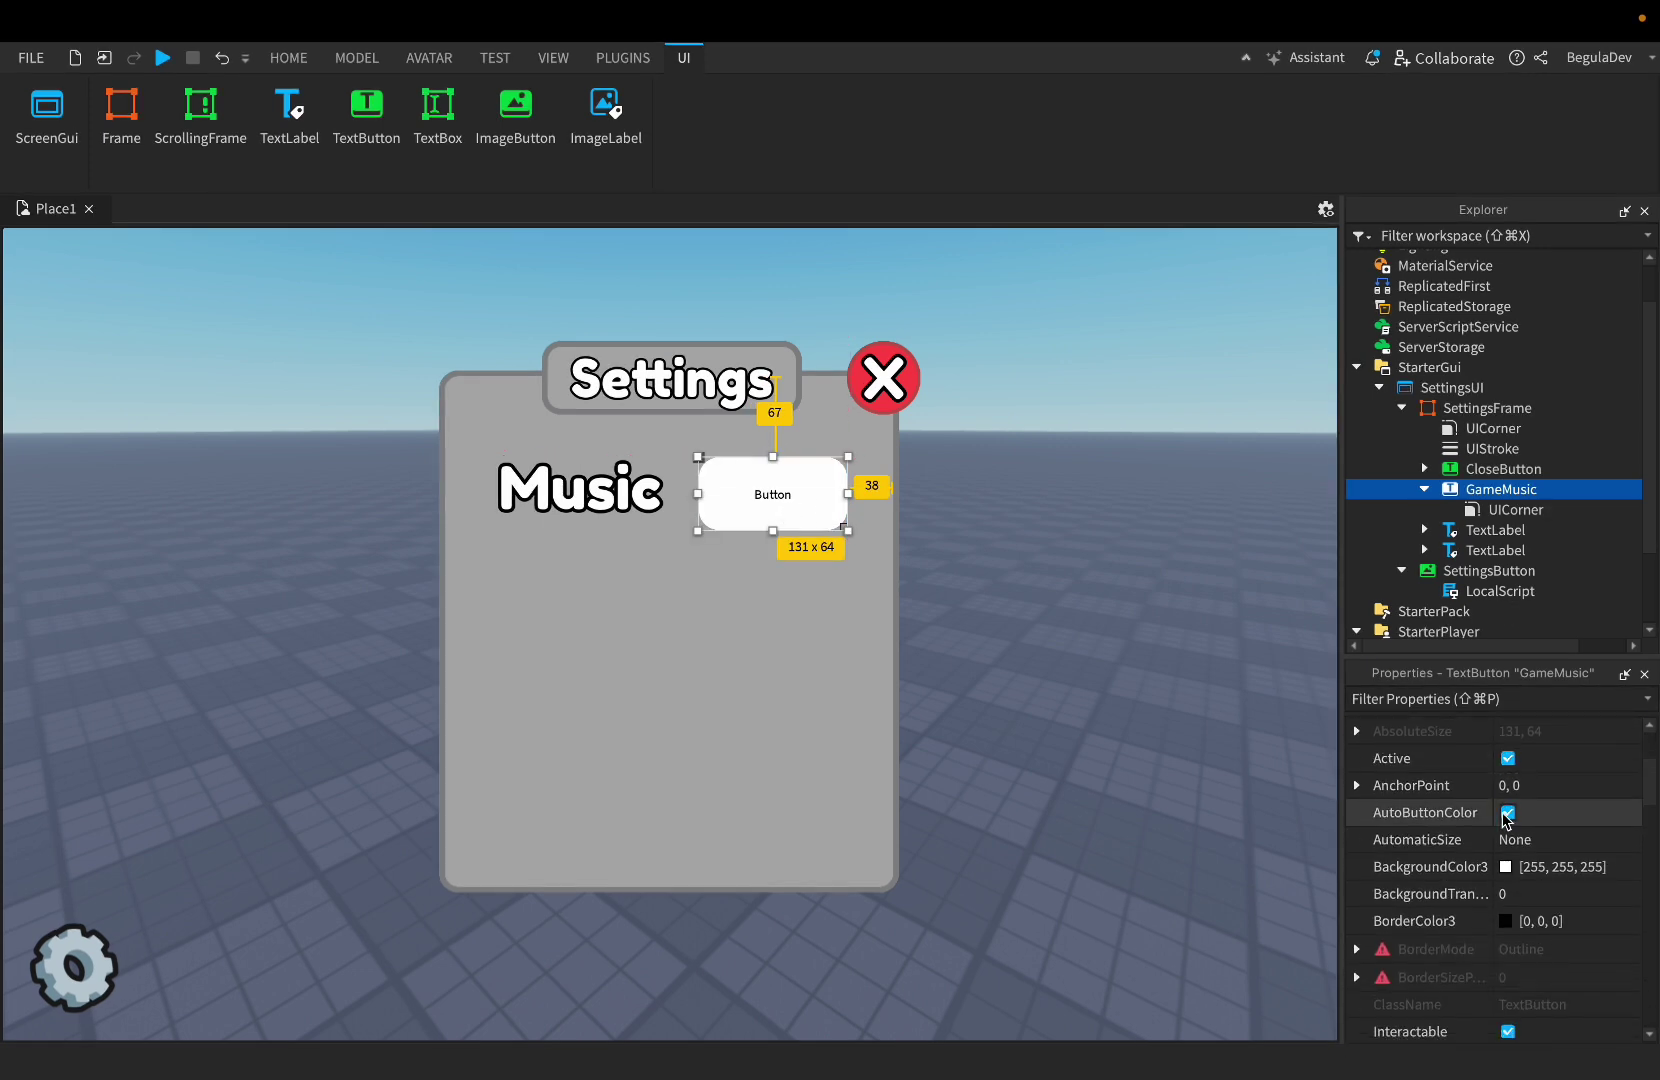
click(1578, 866)
text(108, 255, 83)
key(Return)
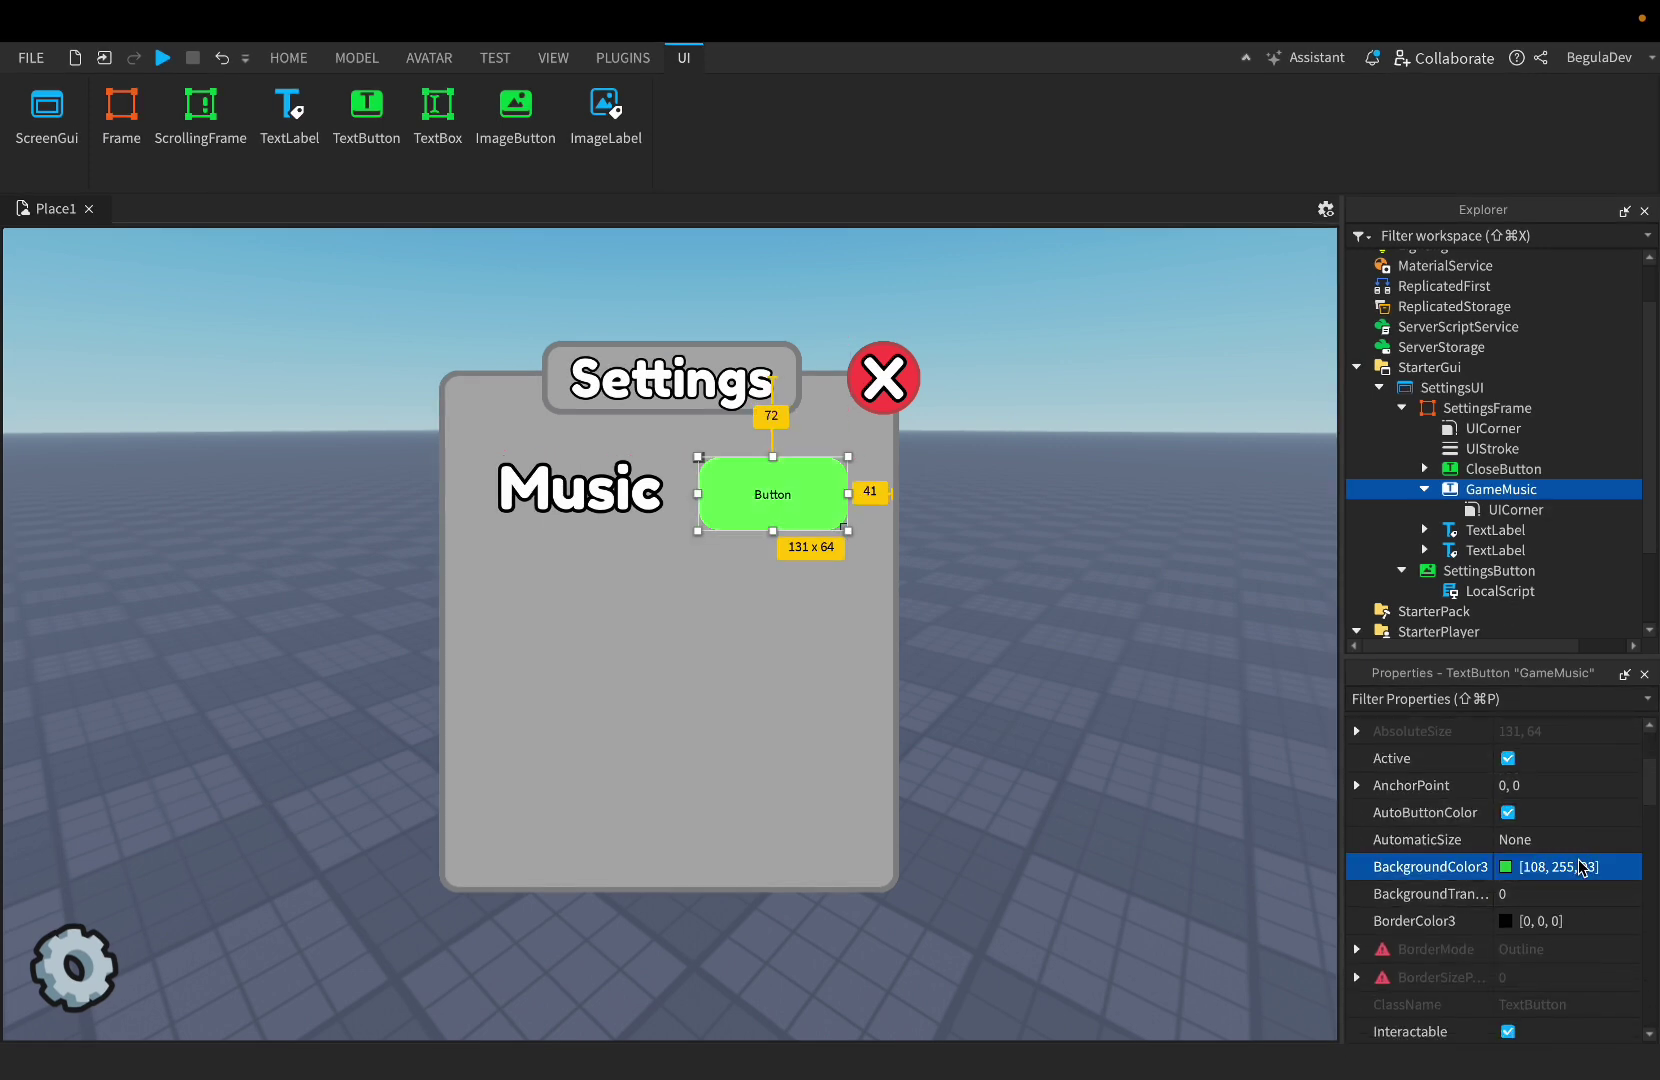
- Make the GameMusic button read 'On' in white, scaled text
click(1425, 700)
text(tex)
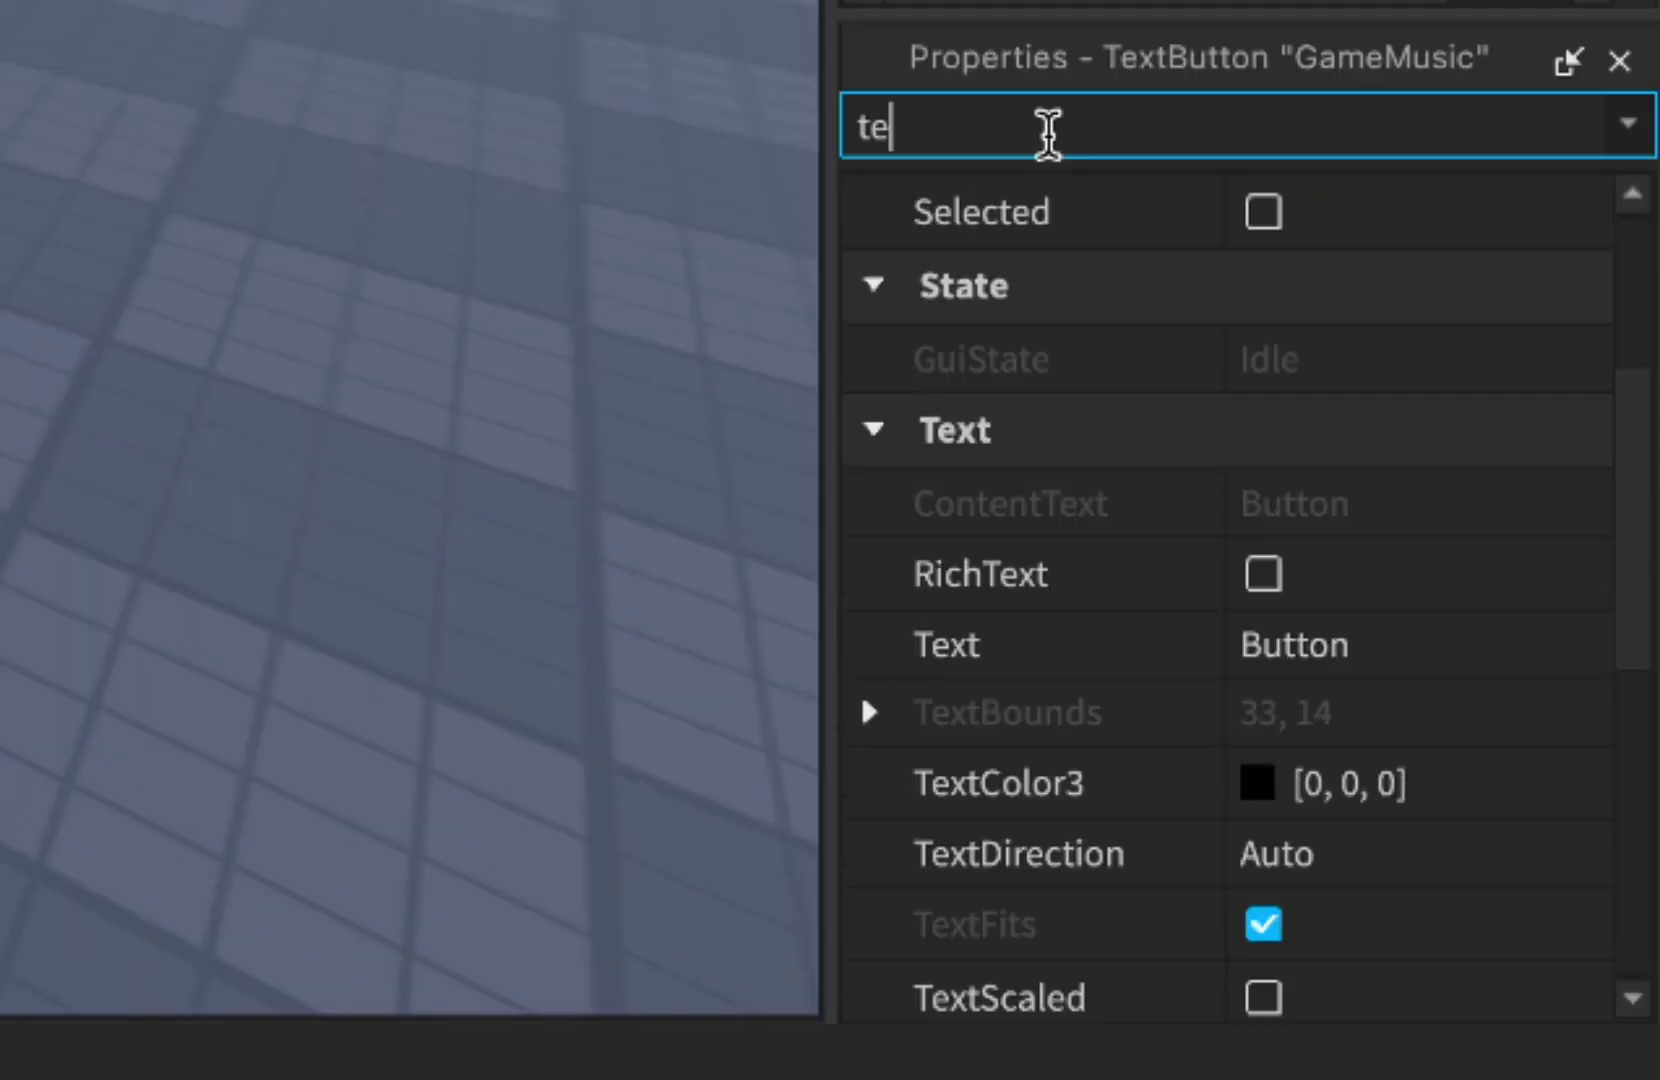
scroll(1397, 397, up, 3)
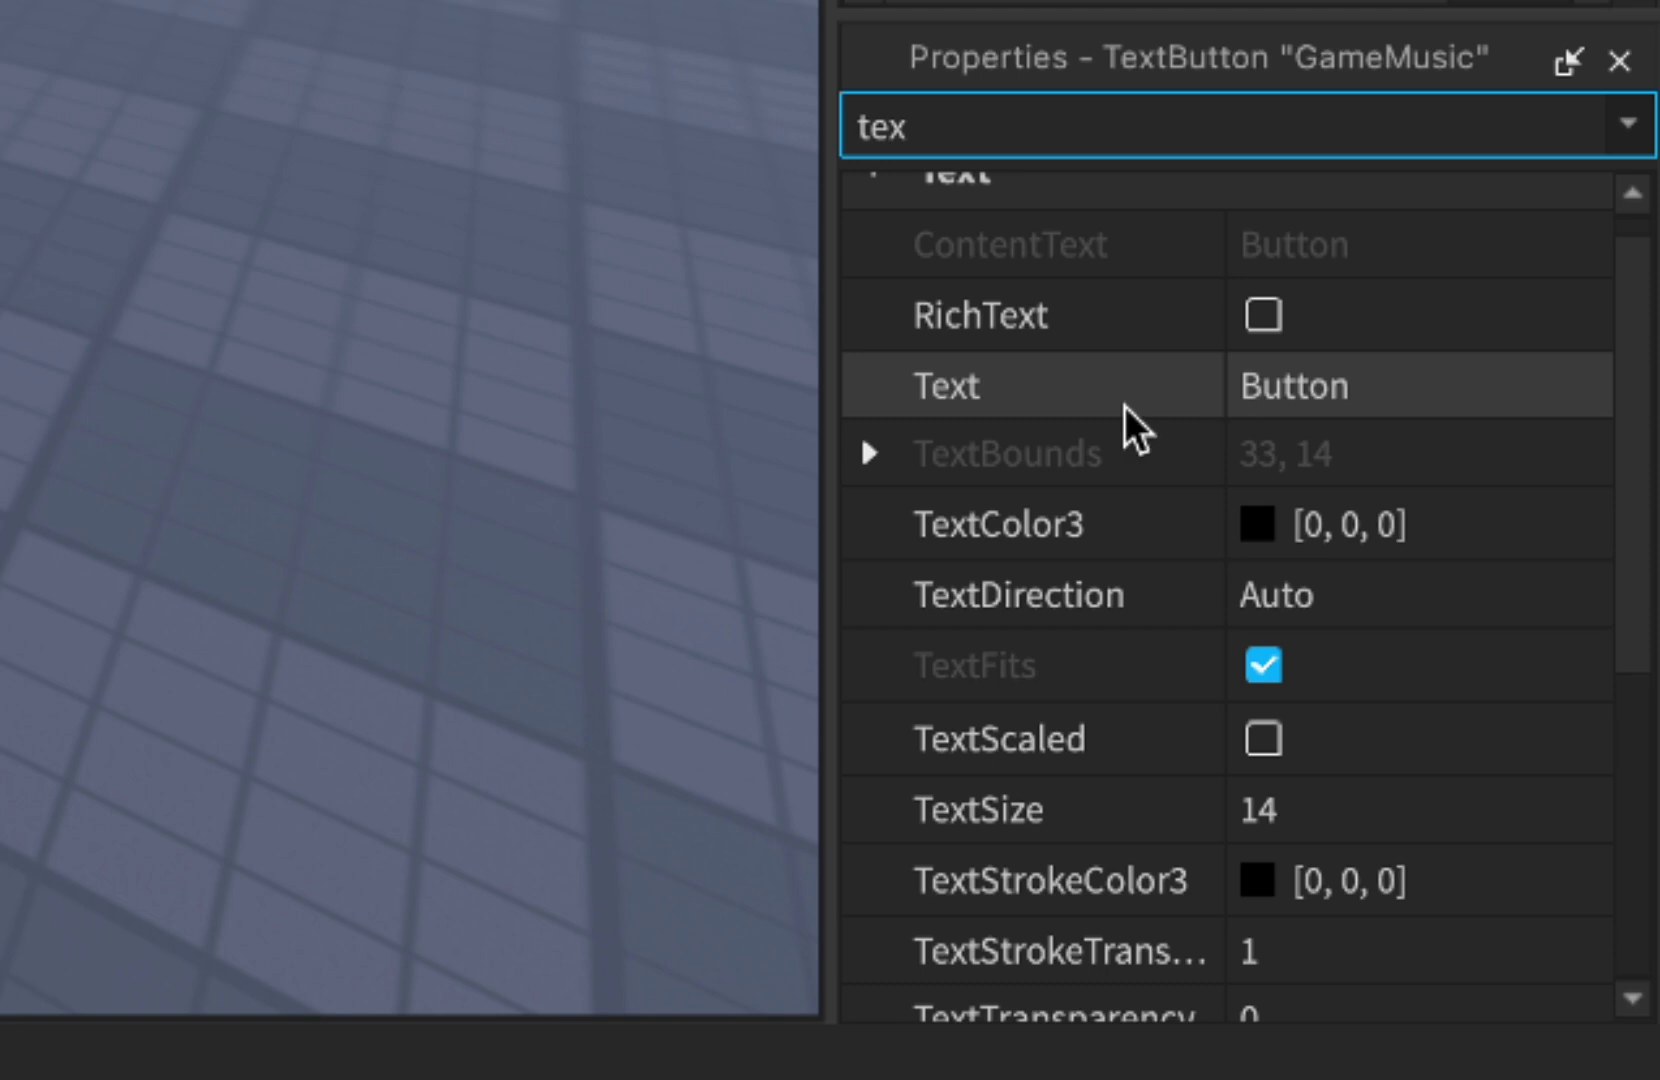
click(1264, 375)
text(On)
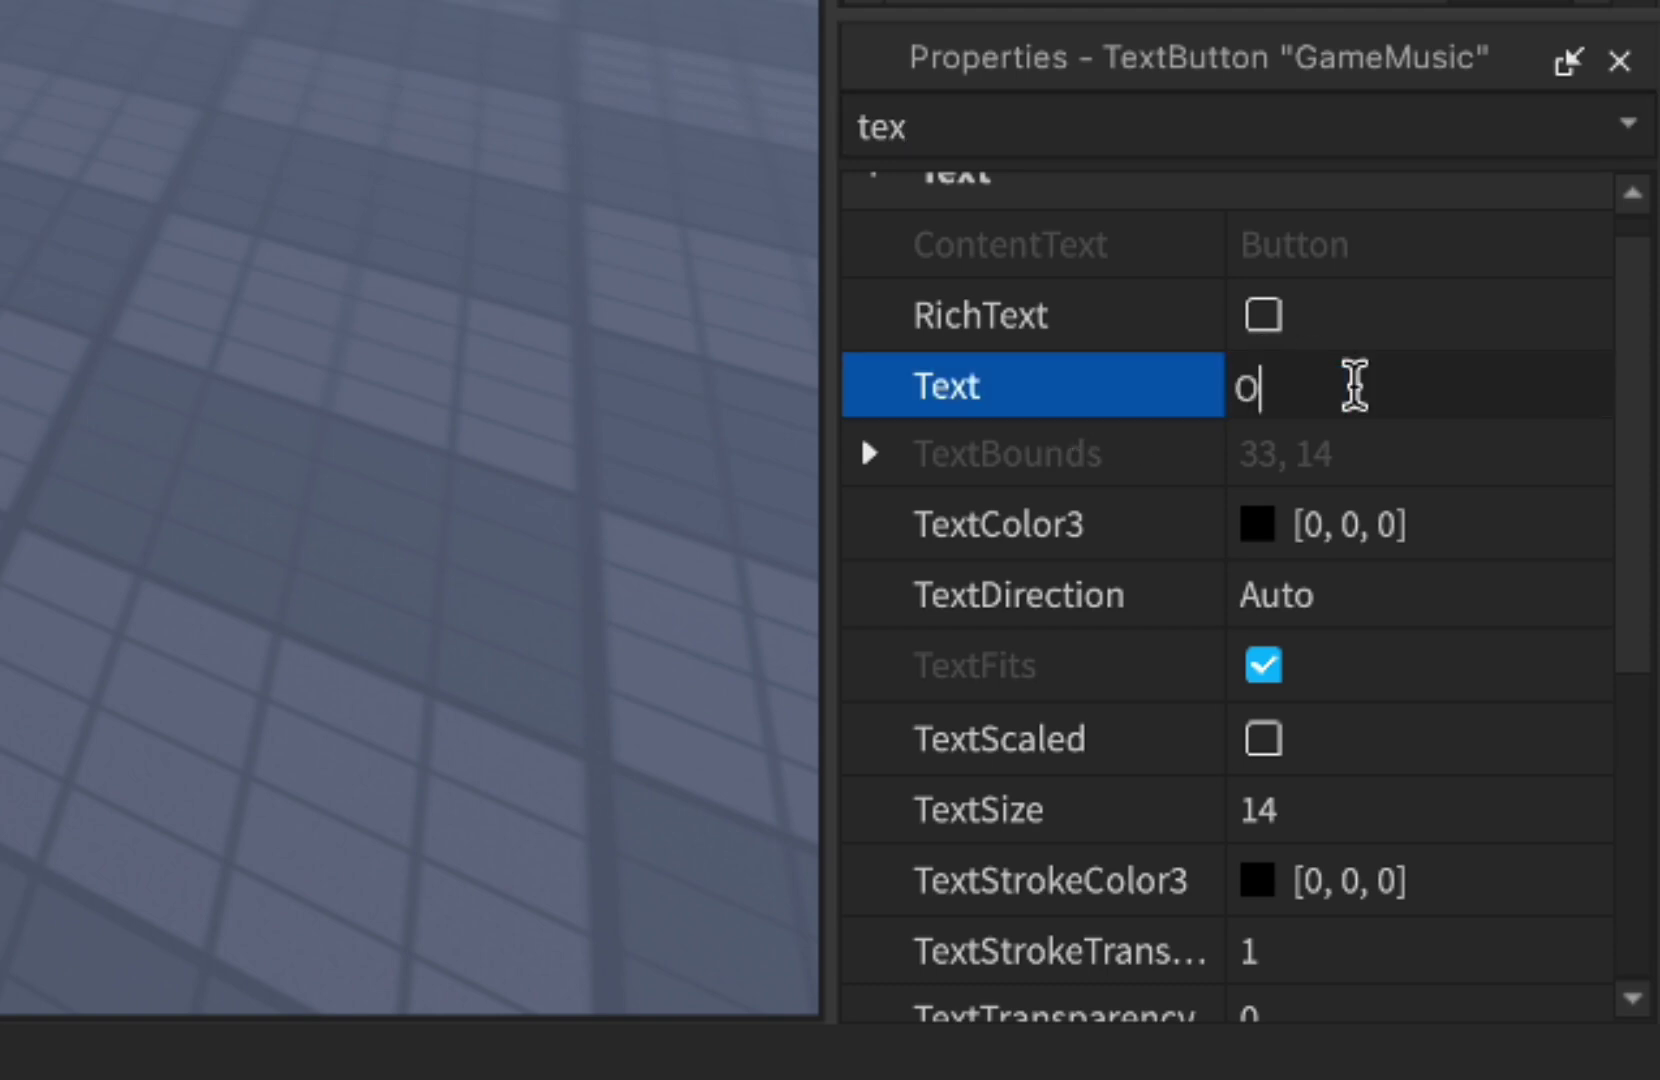
key(Return)
click(1265, 529)
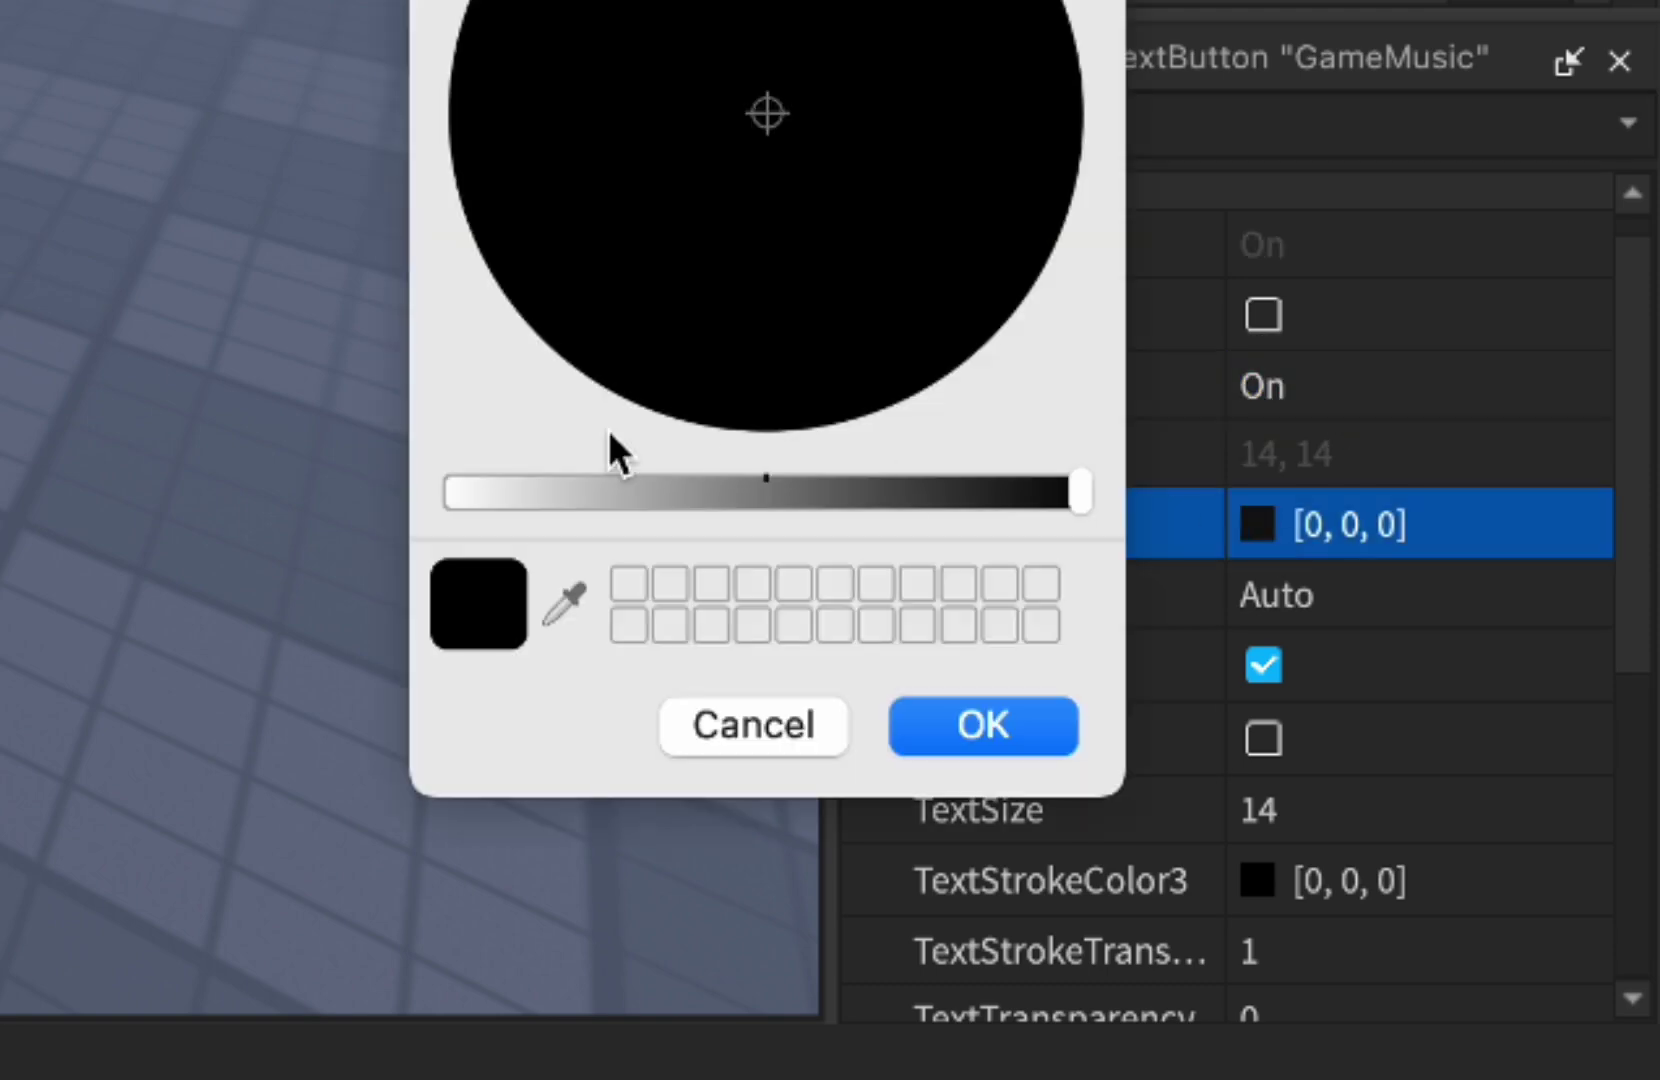
drag(574, 493, 517, 490)
click(1034, 715)
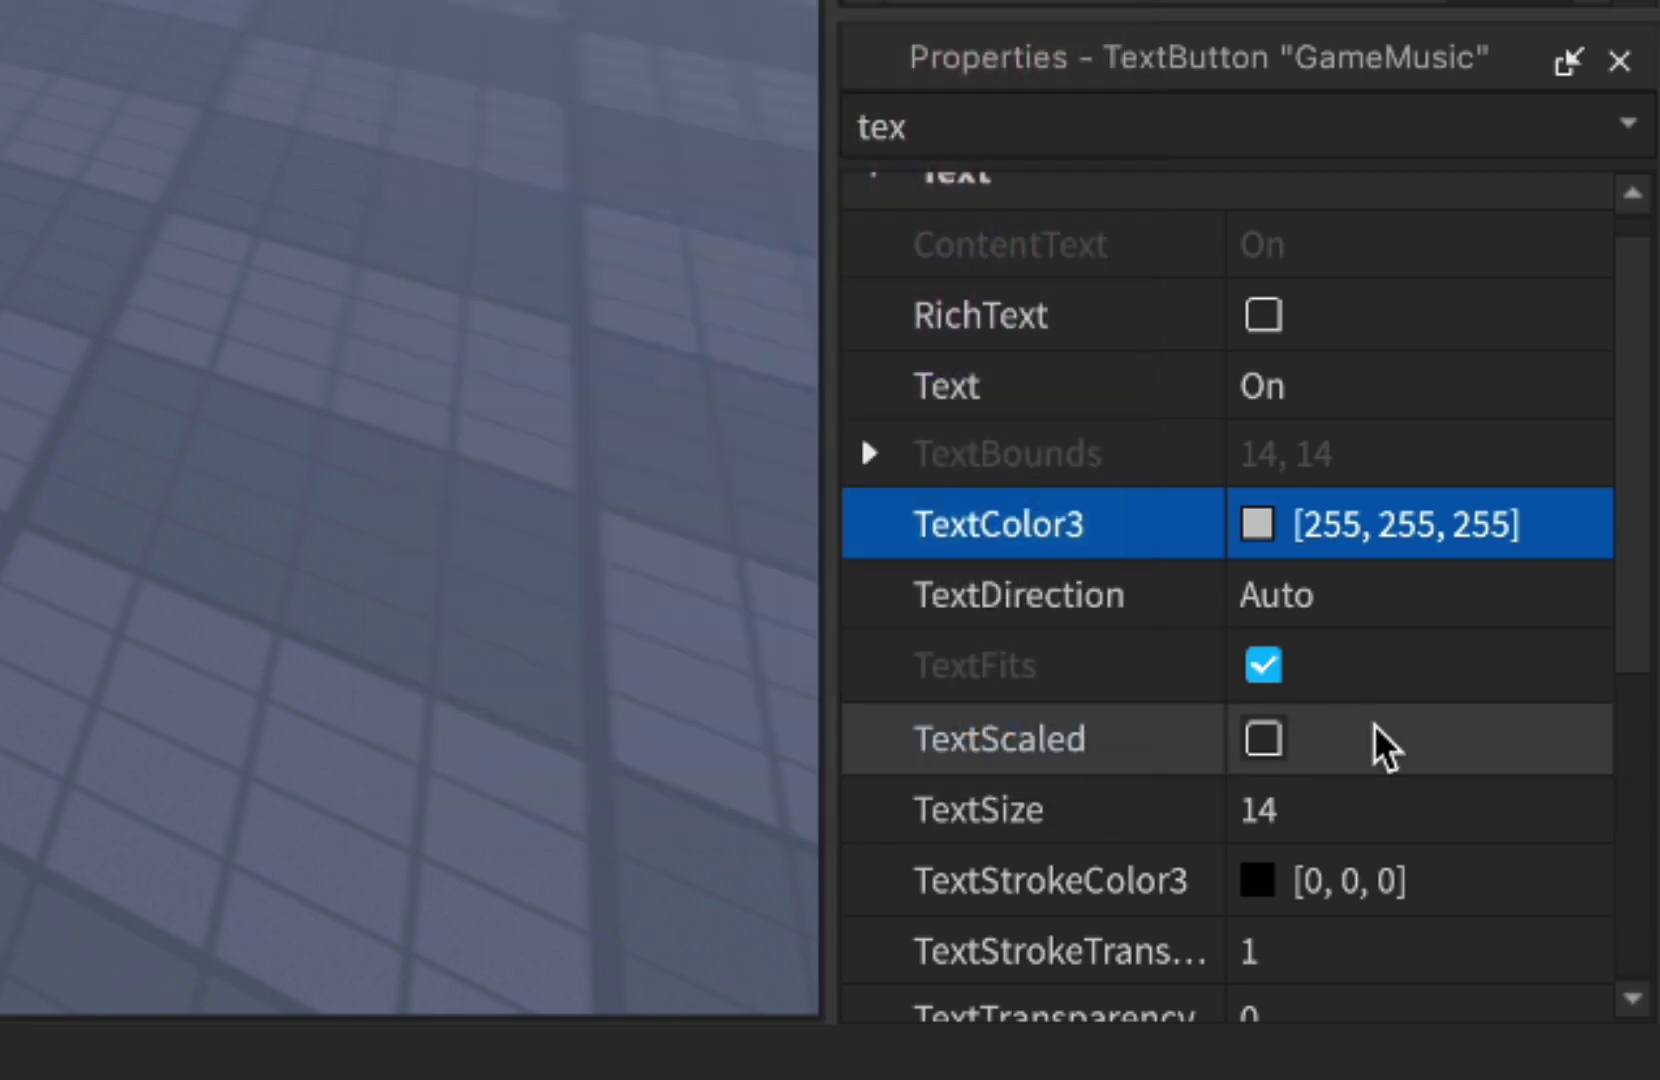
click(1375, 742)
- Change the GameMusic button's font to Fredoka One
double_click(930, 100)
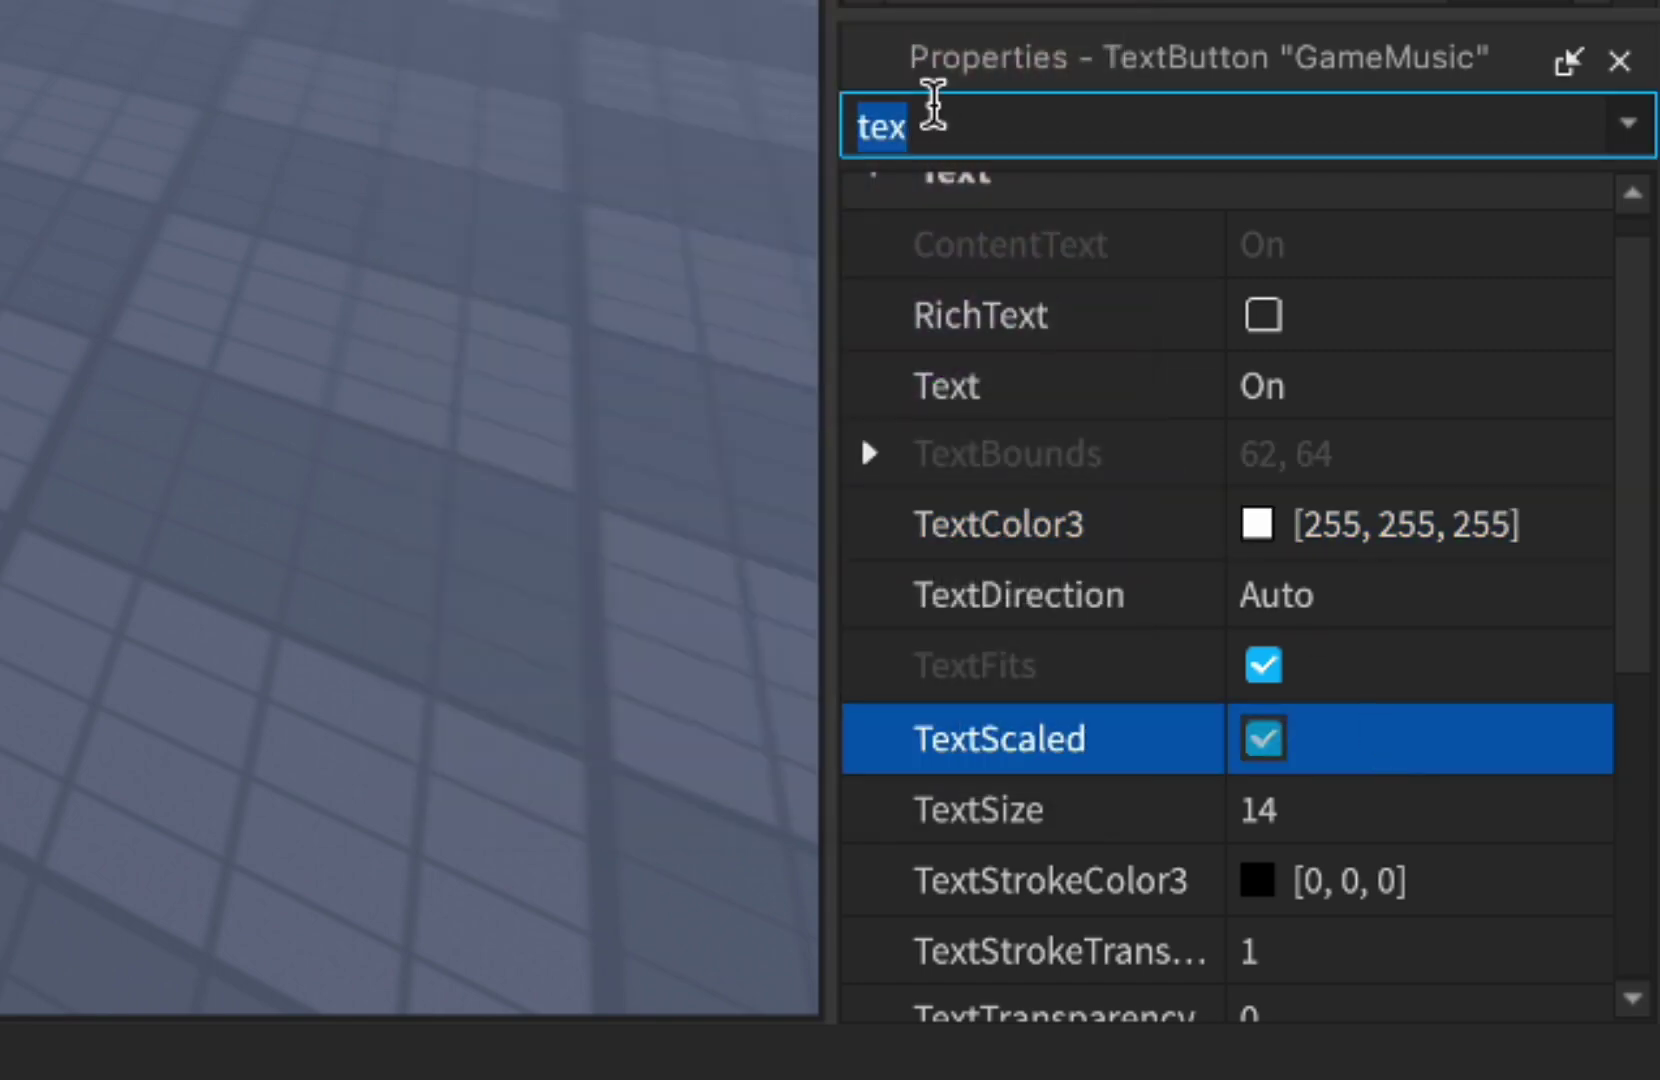
text(f)
click(1382, 425)
click(1383, 422)
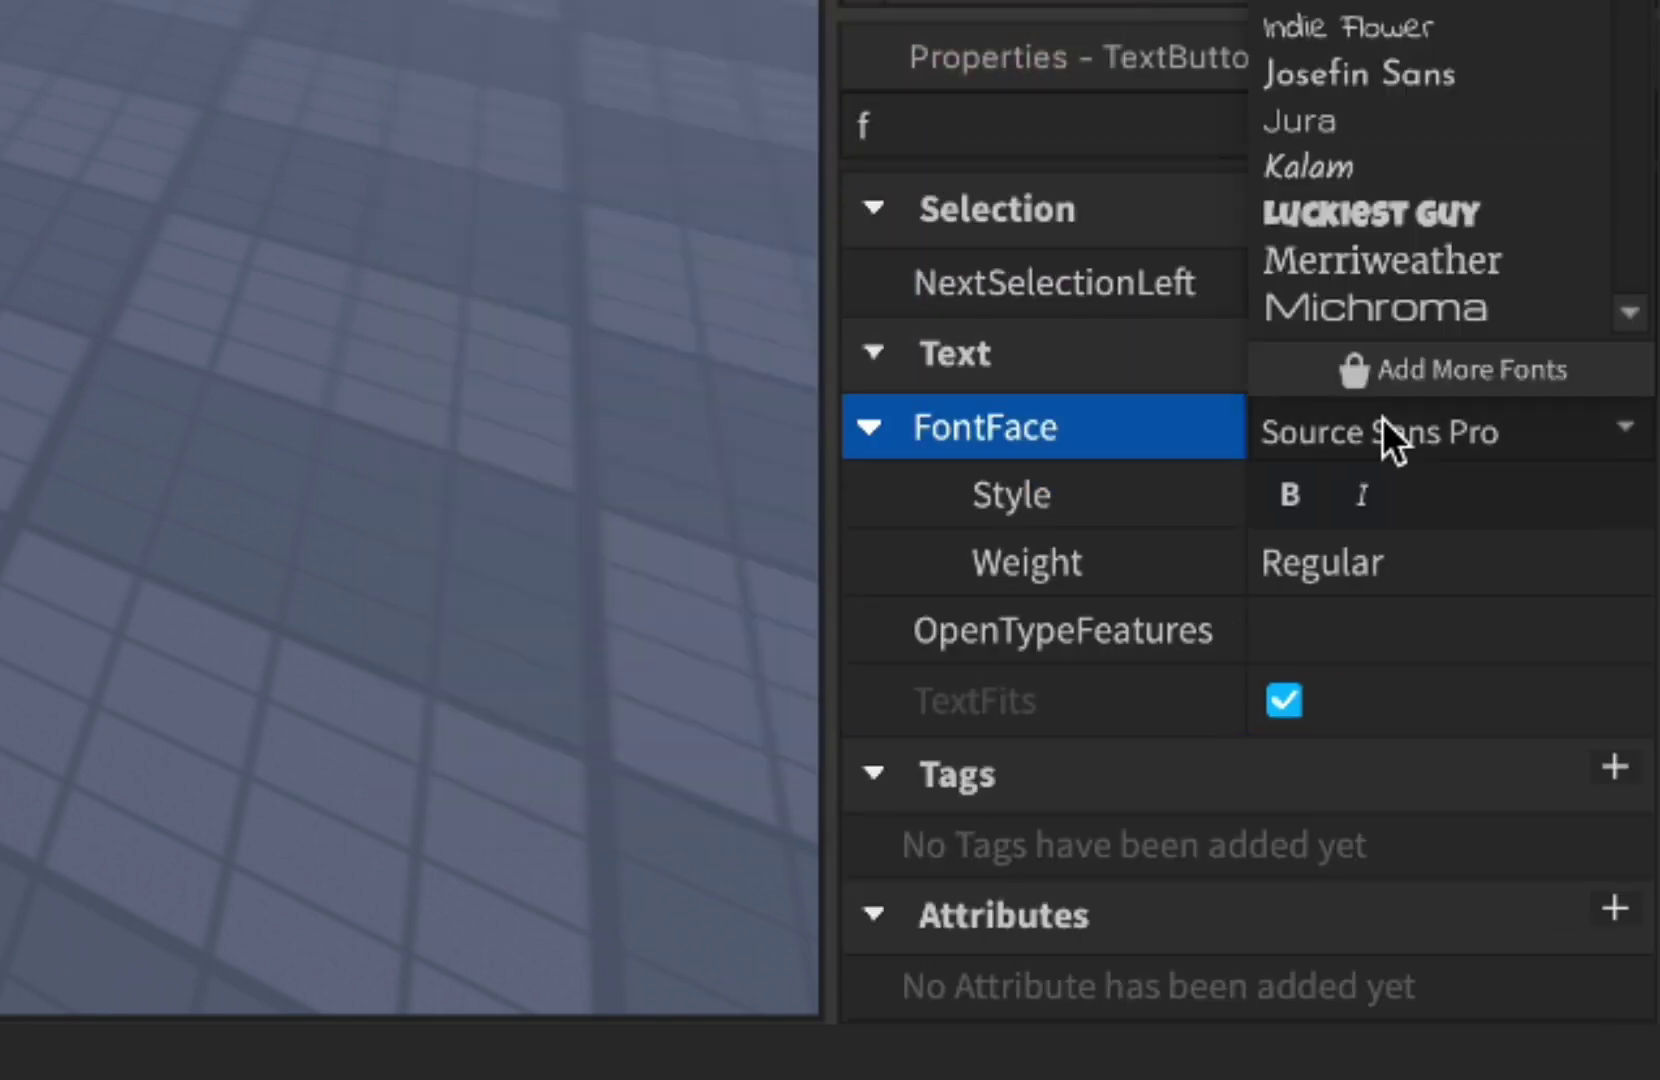
scroll(1430, 170, up, 2)
click(1370, 73)
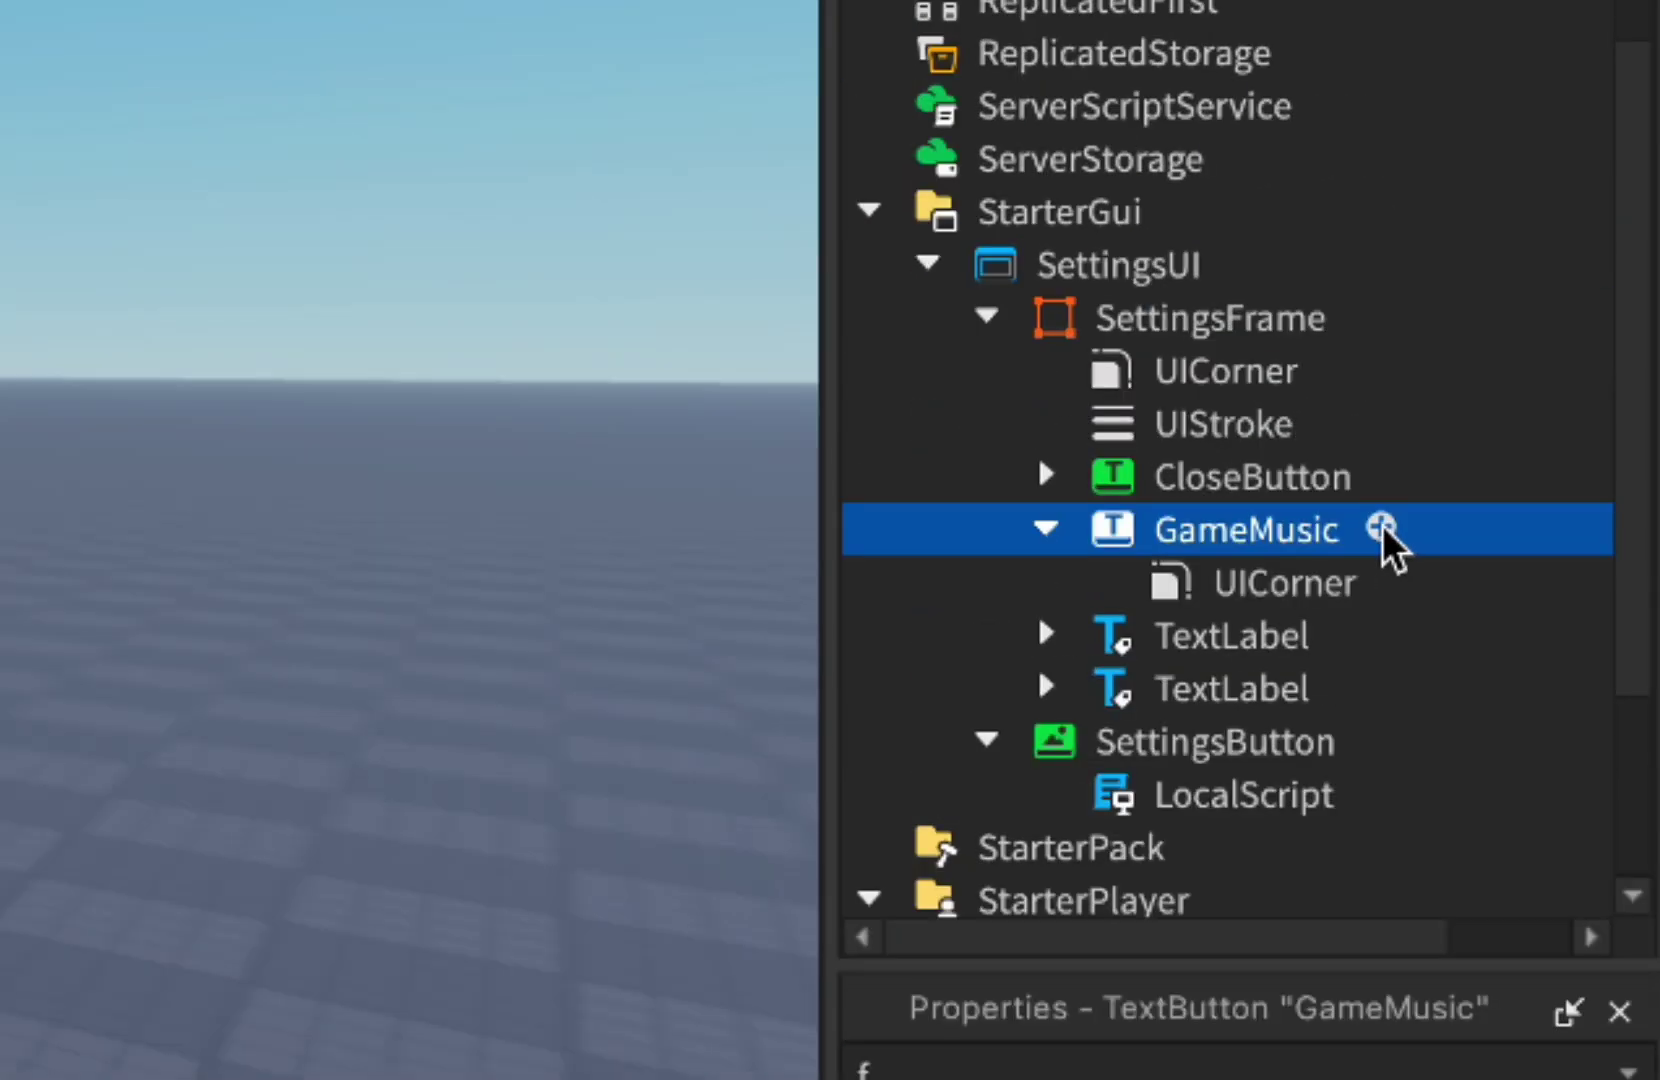
click(1381, 529)
- Add a UIStroke of Thickness 2 to GameMusic to outline the On text
text(uis)
click(1089, 700)
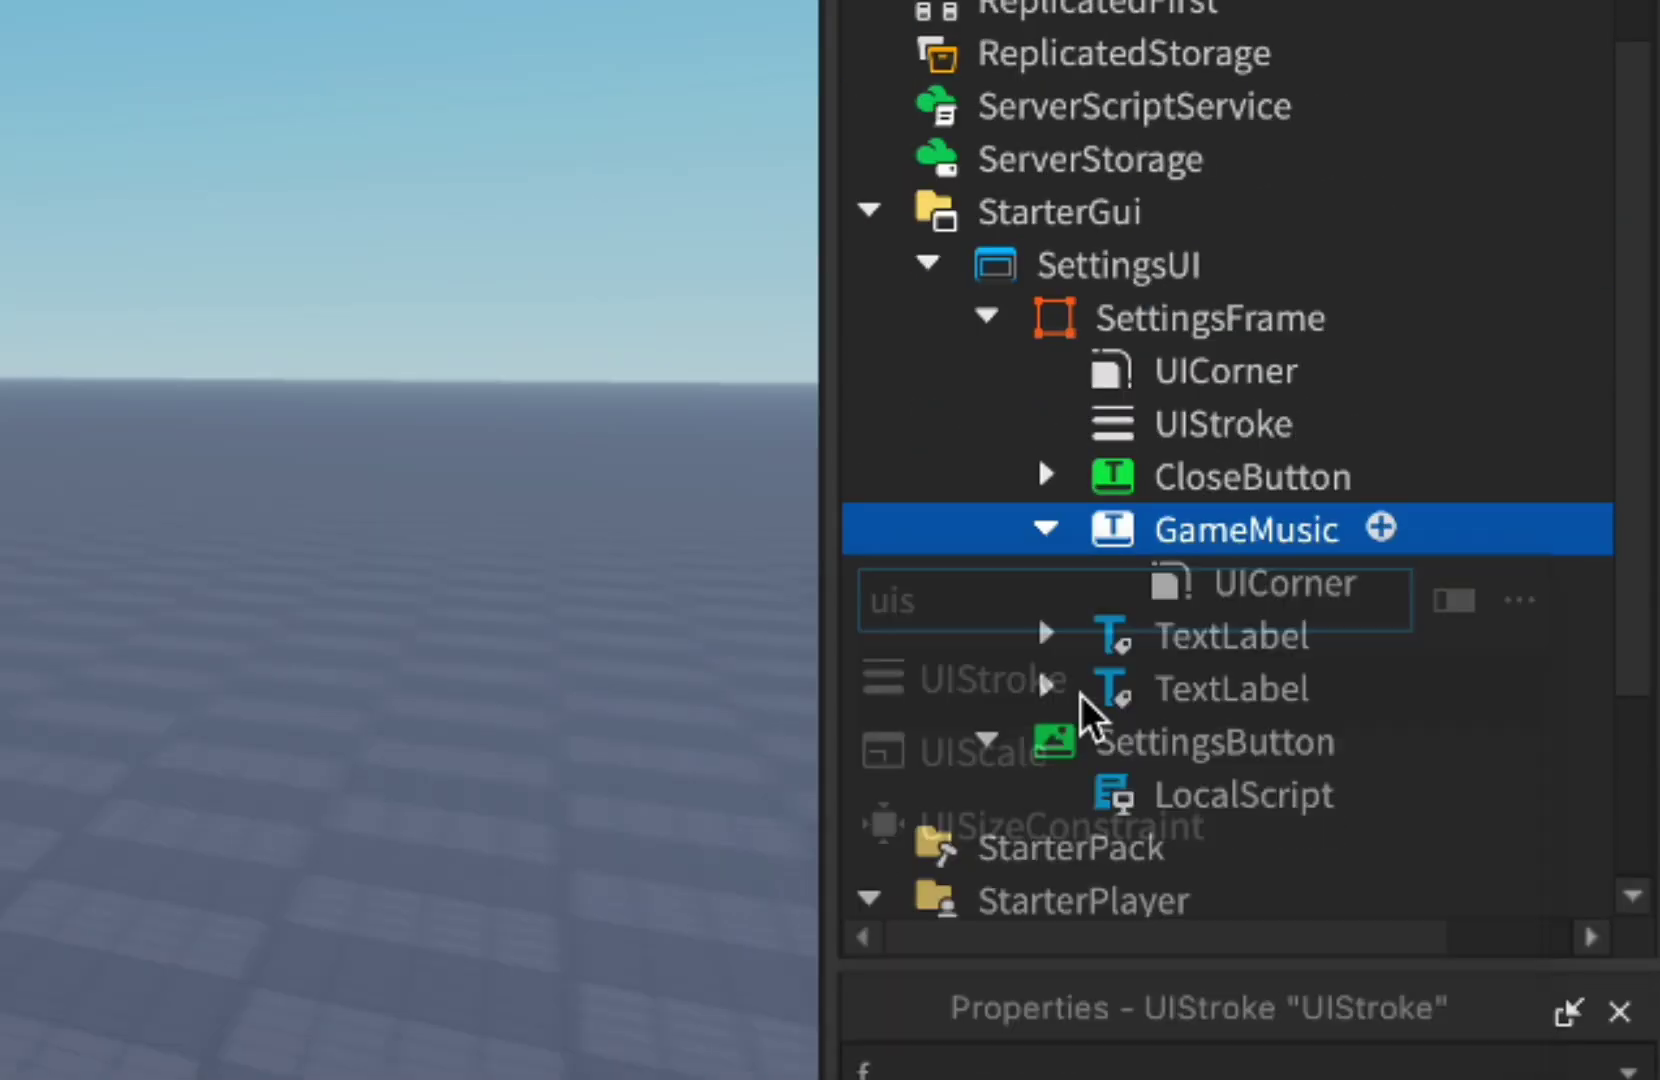
click(1098, 1074)
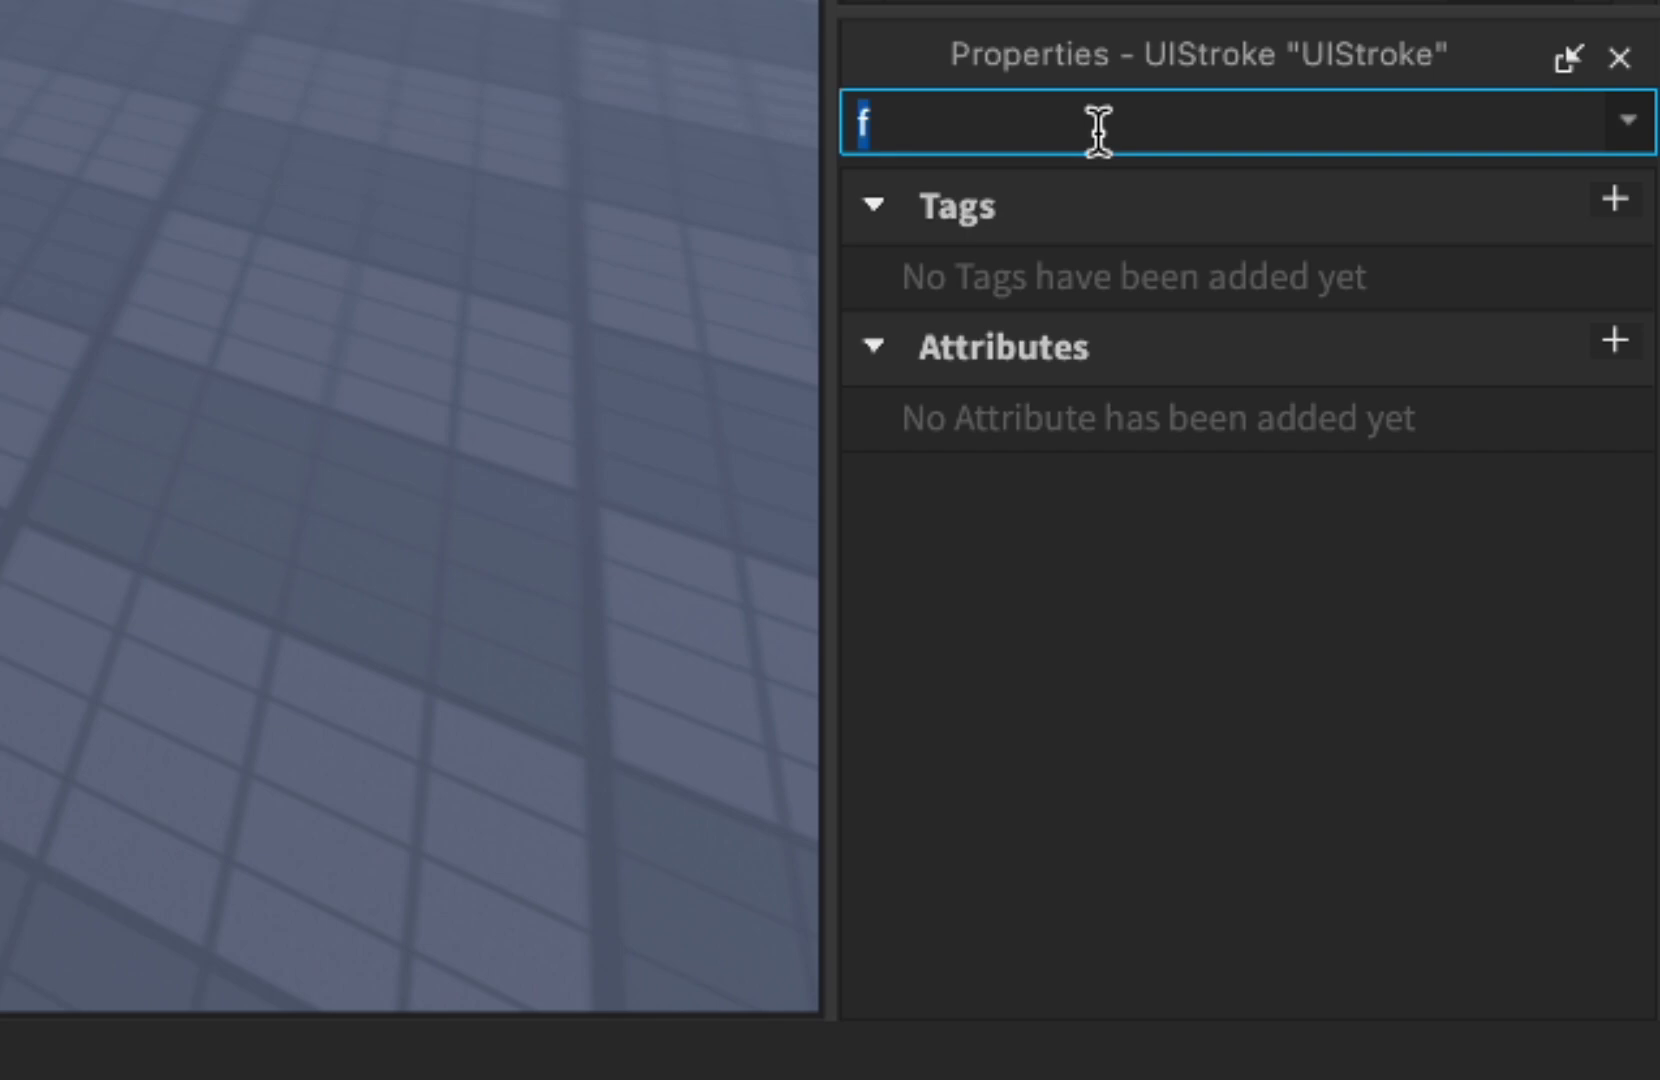
key(BackSpace)
click(1303, 512)
text(2)
key(Return)
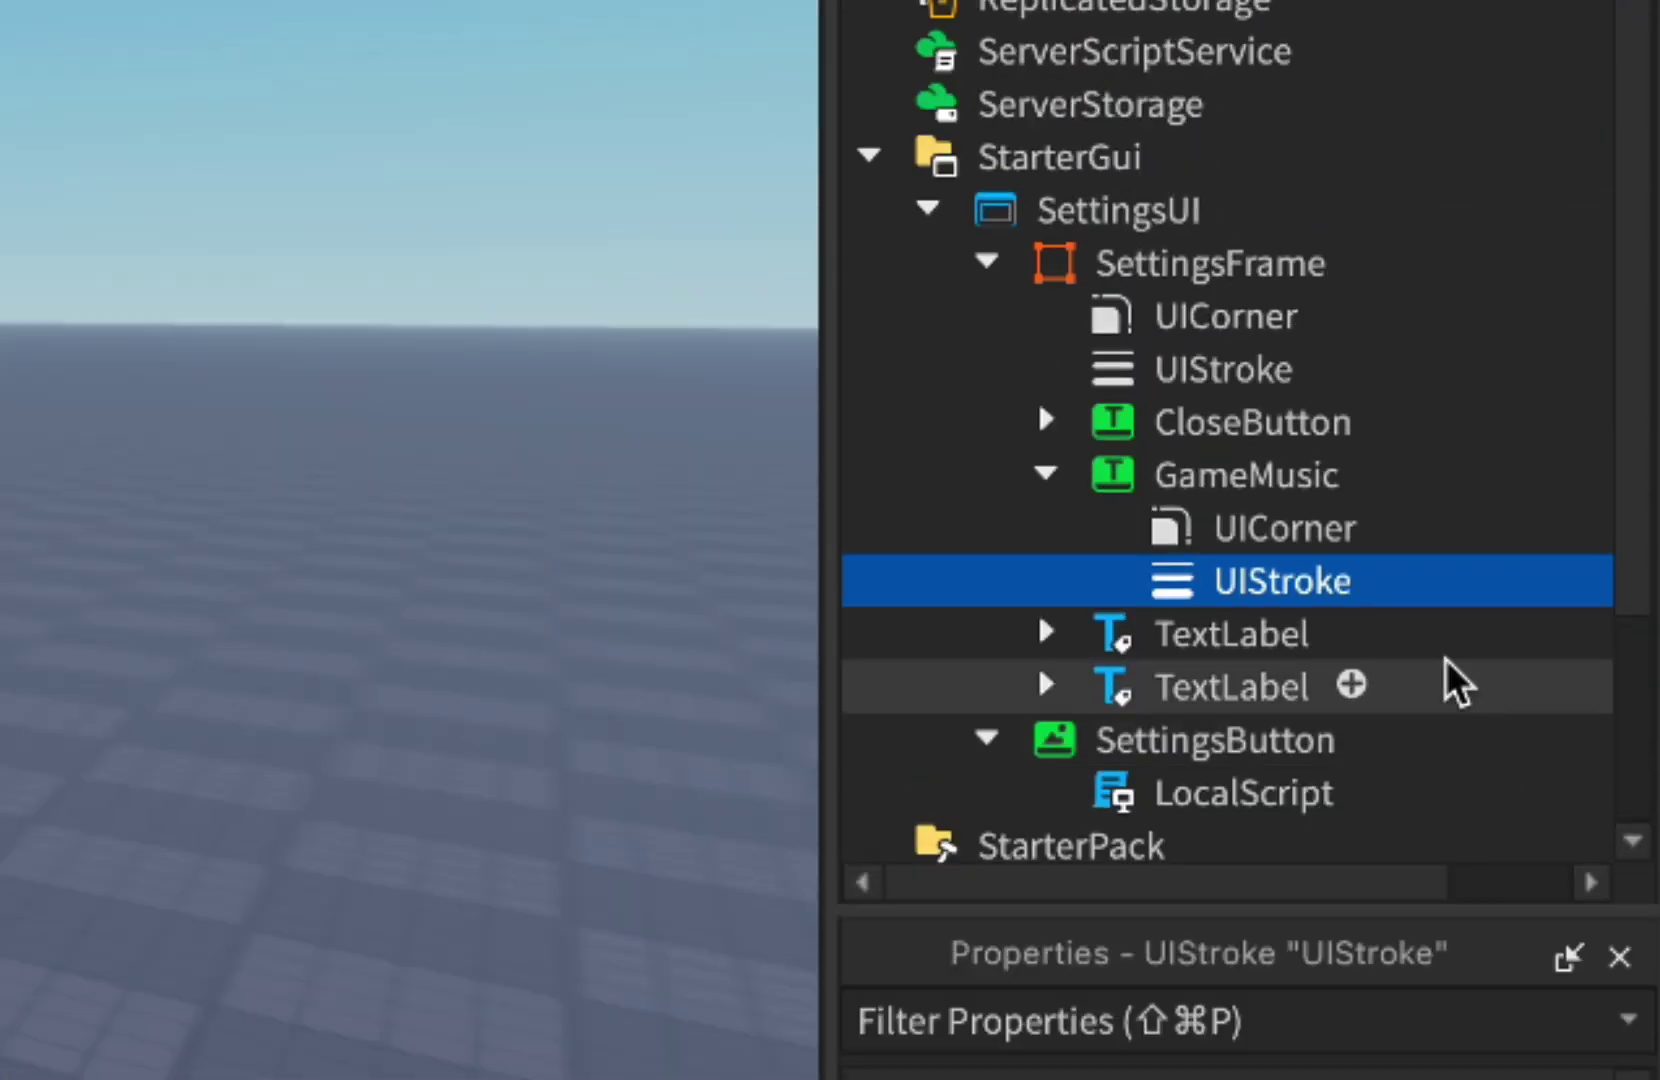
- Duplicate the stroke and make the copy a Border stroke of Thickness 4
key(super+d)
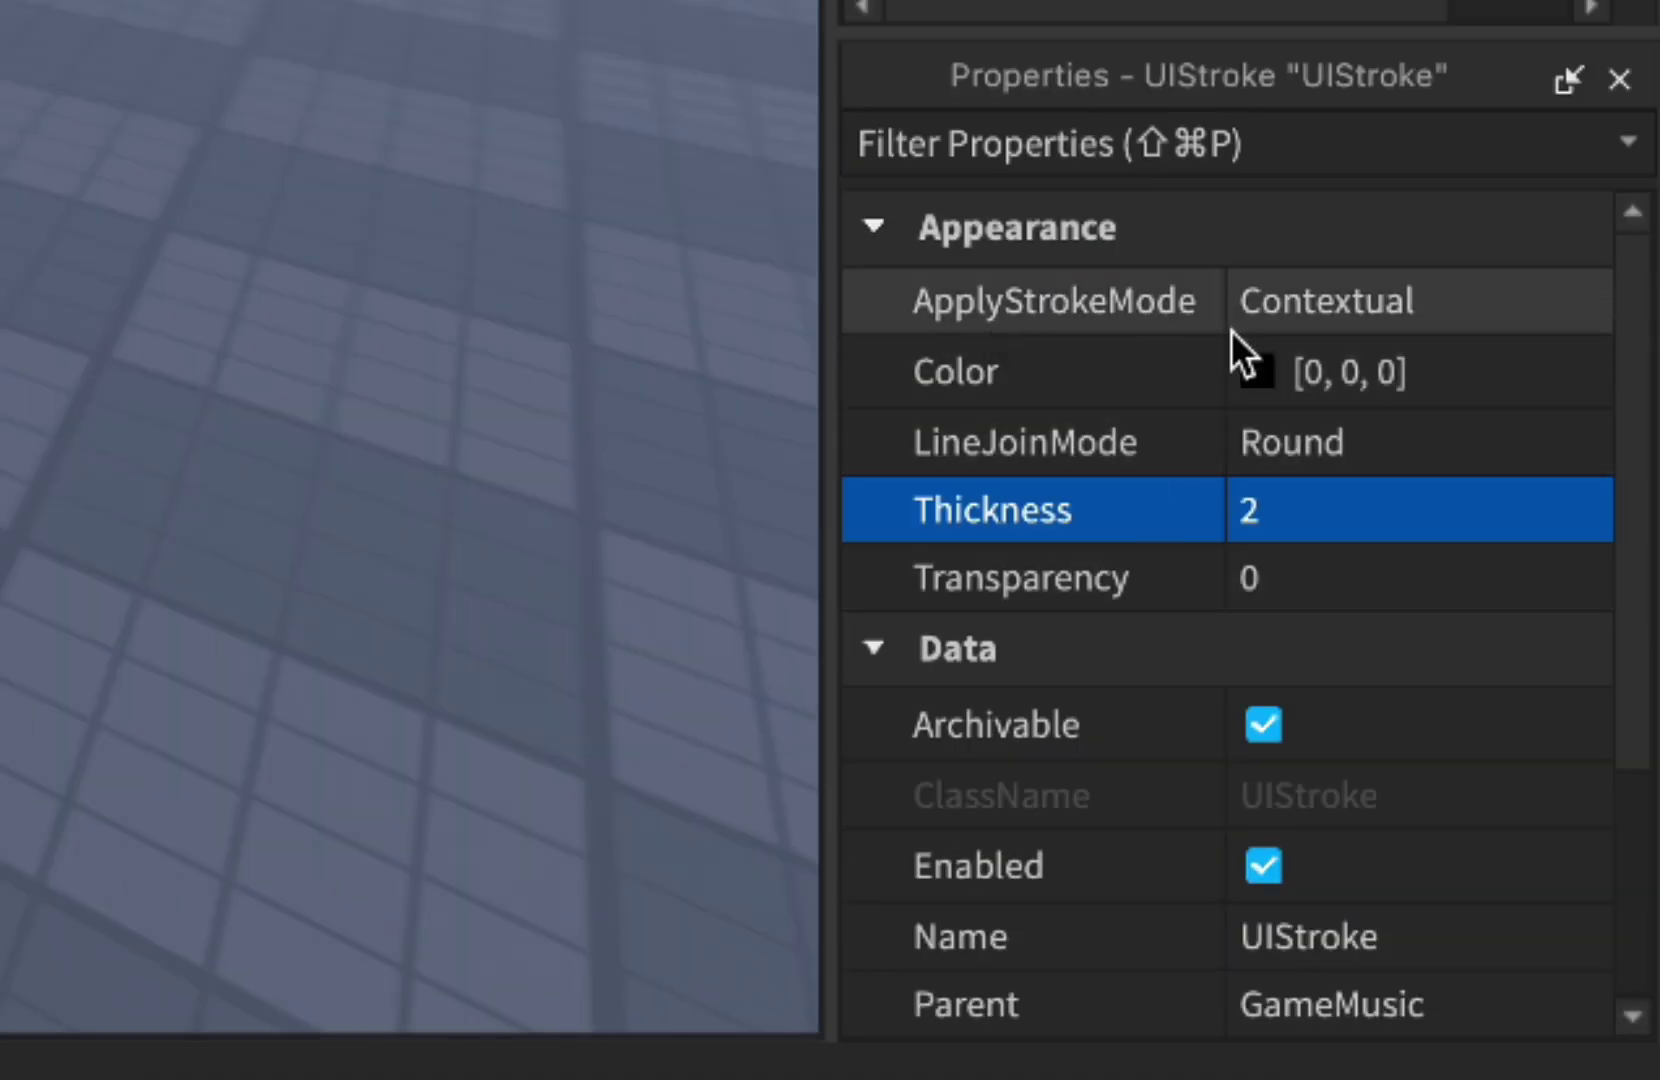
click(1095, 309)
click(1300, 301)
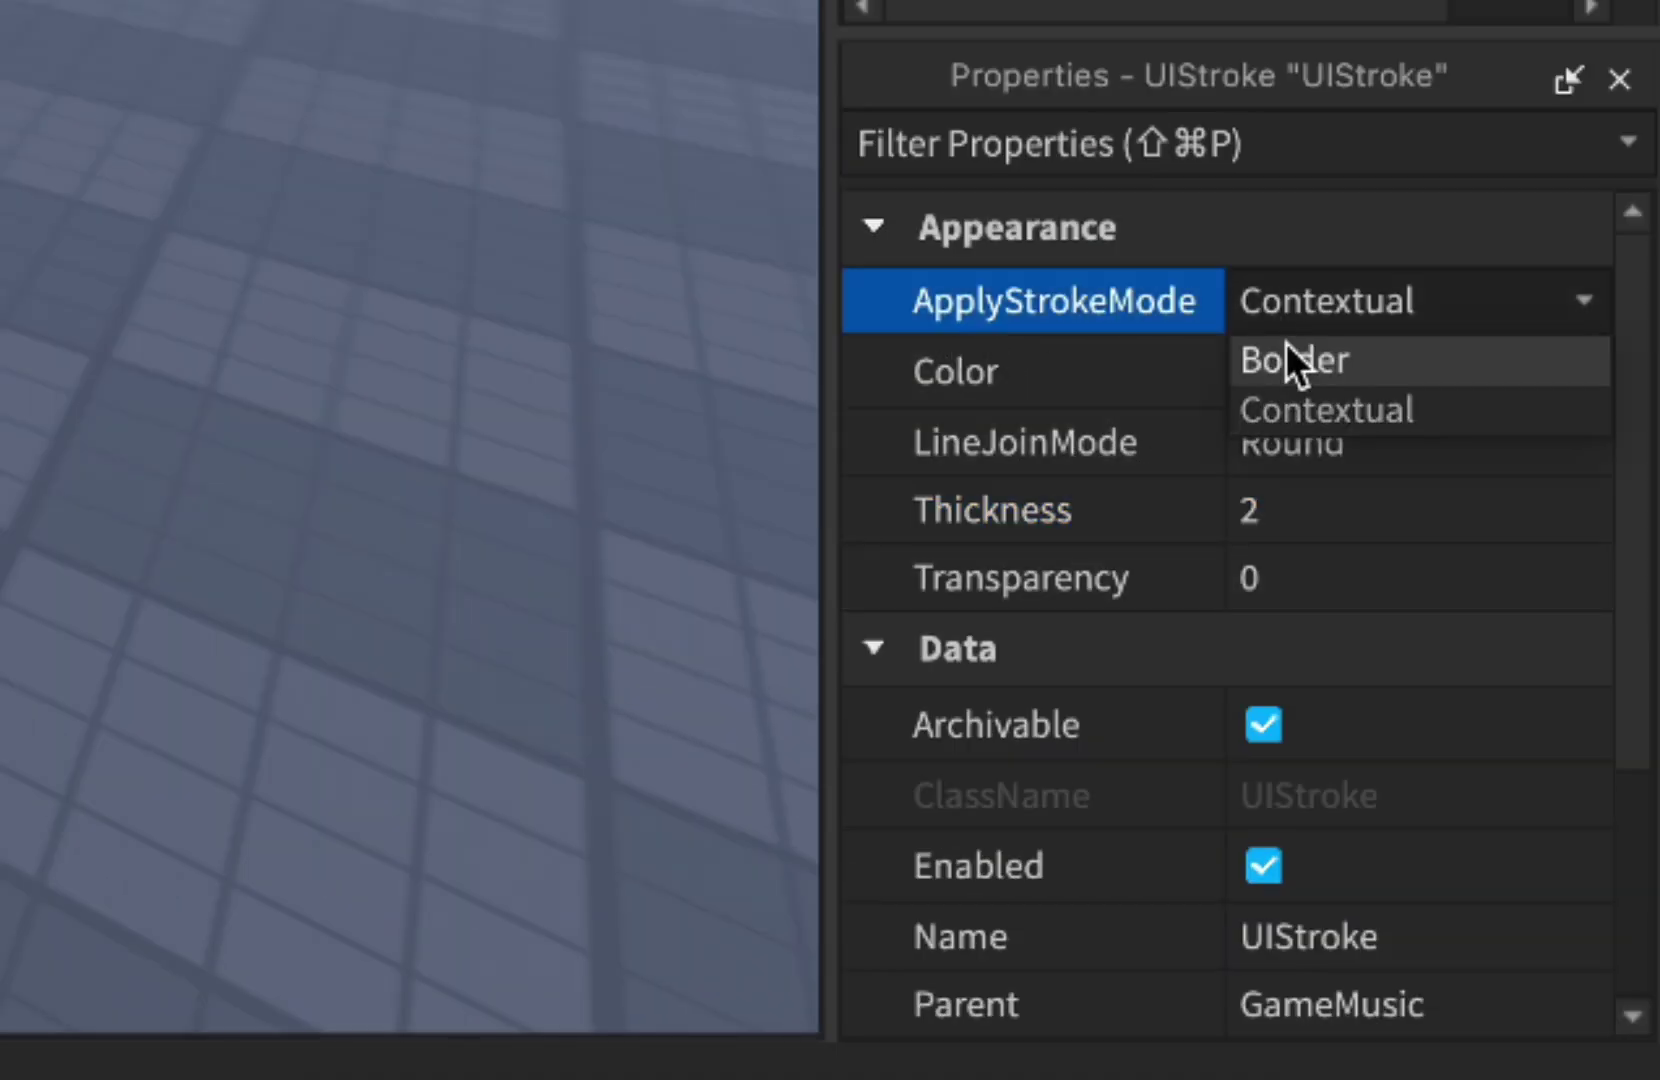
click(1289, 352)
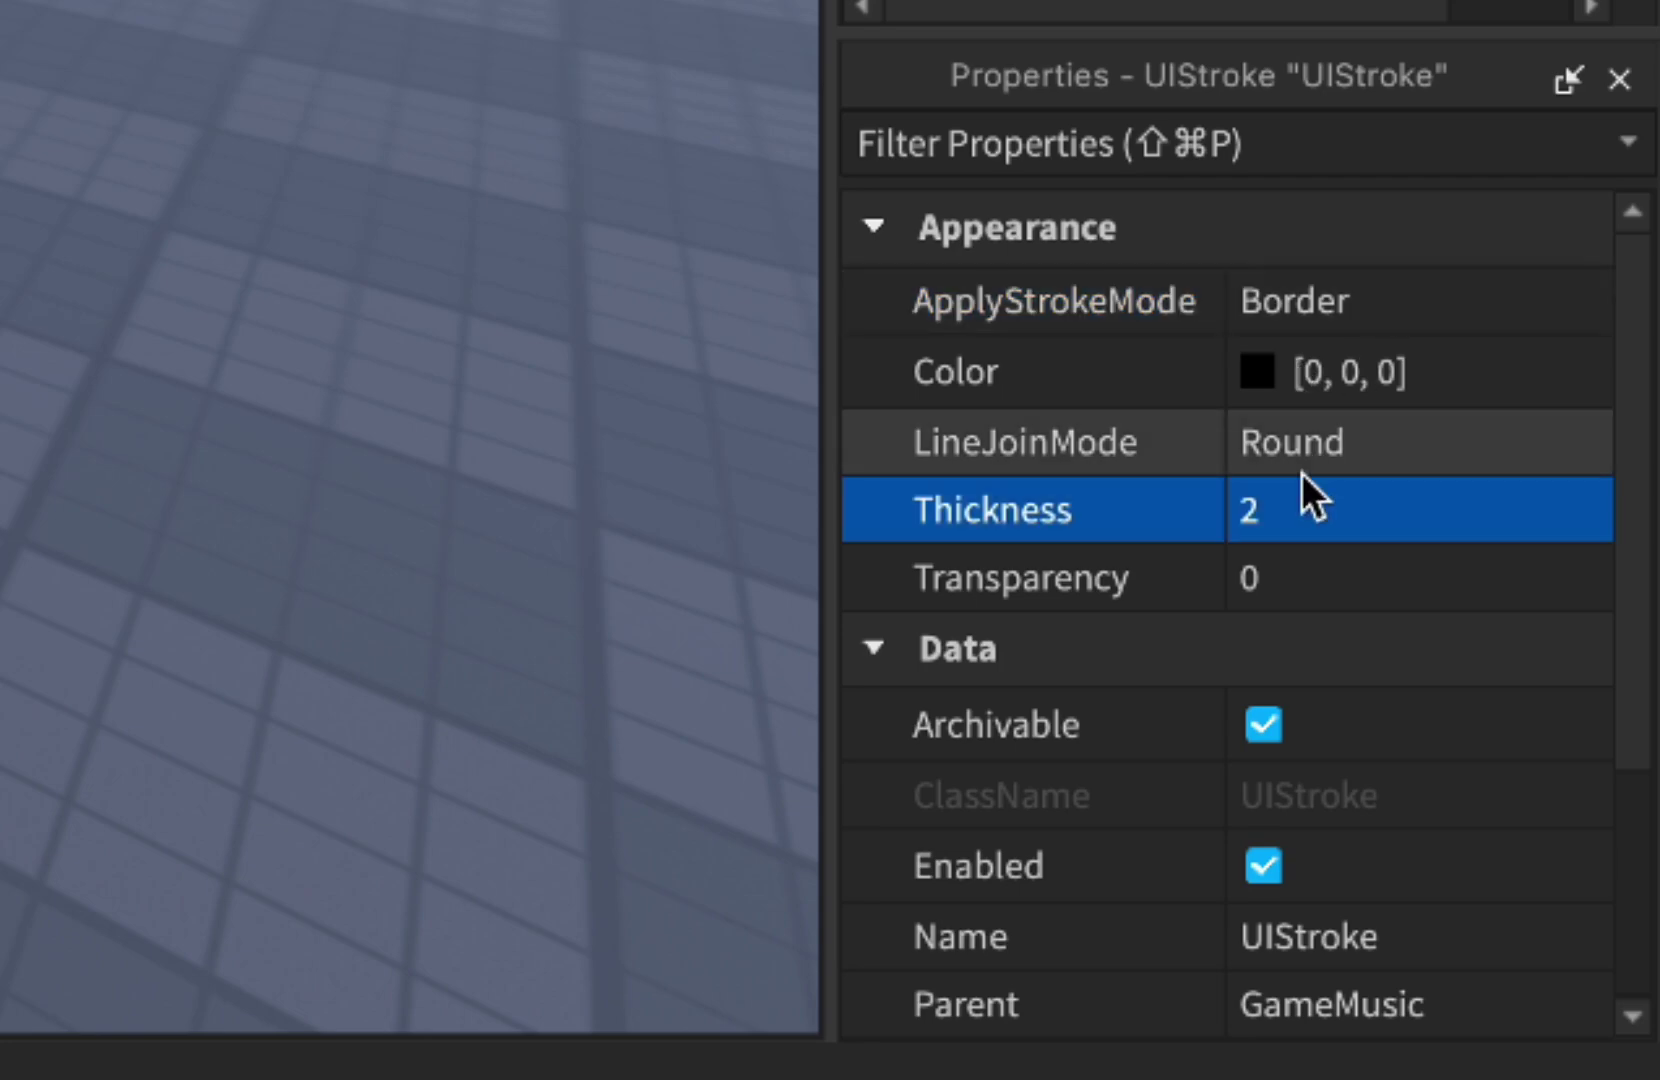
click(1284, 518)
text(4)
key(Return)
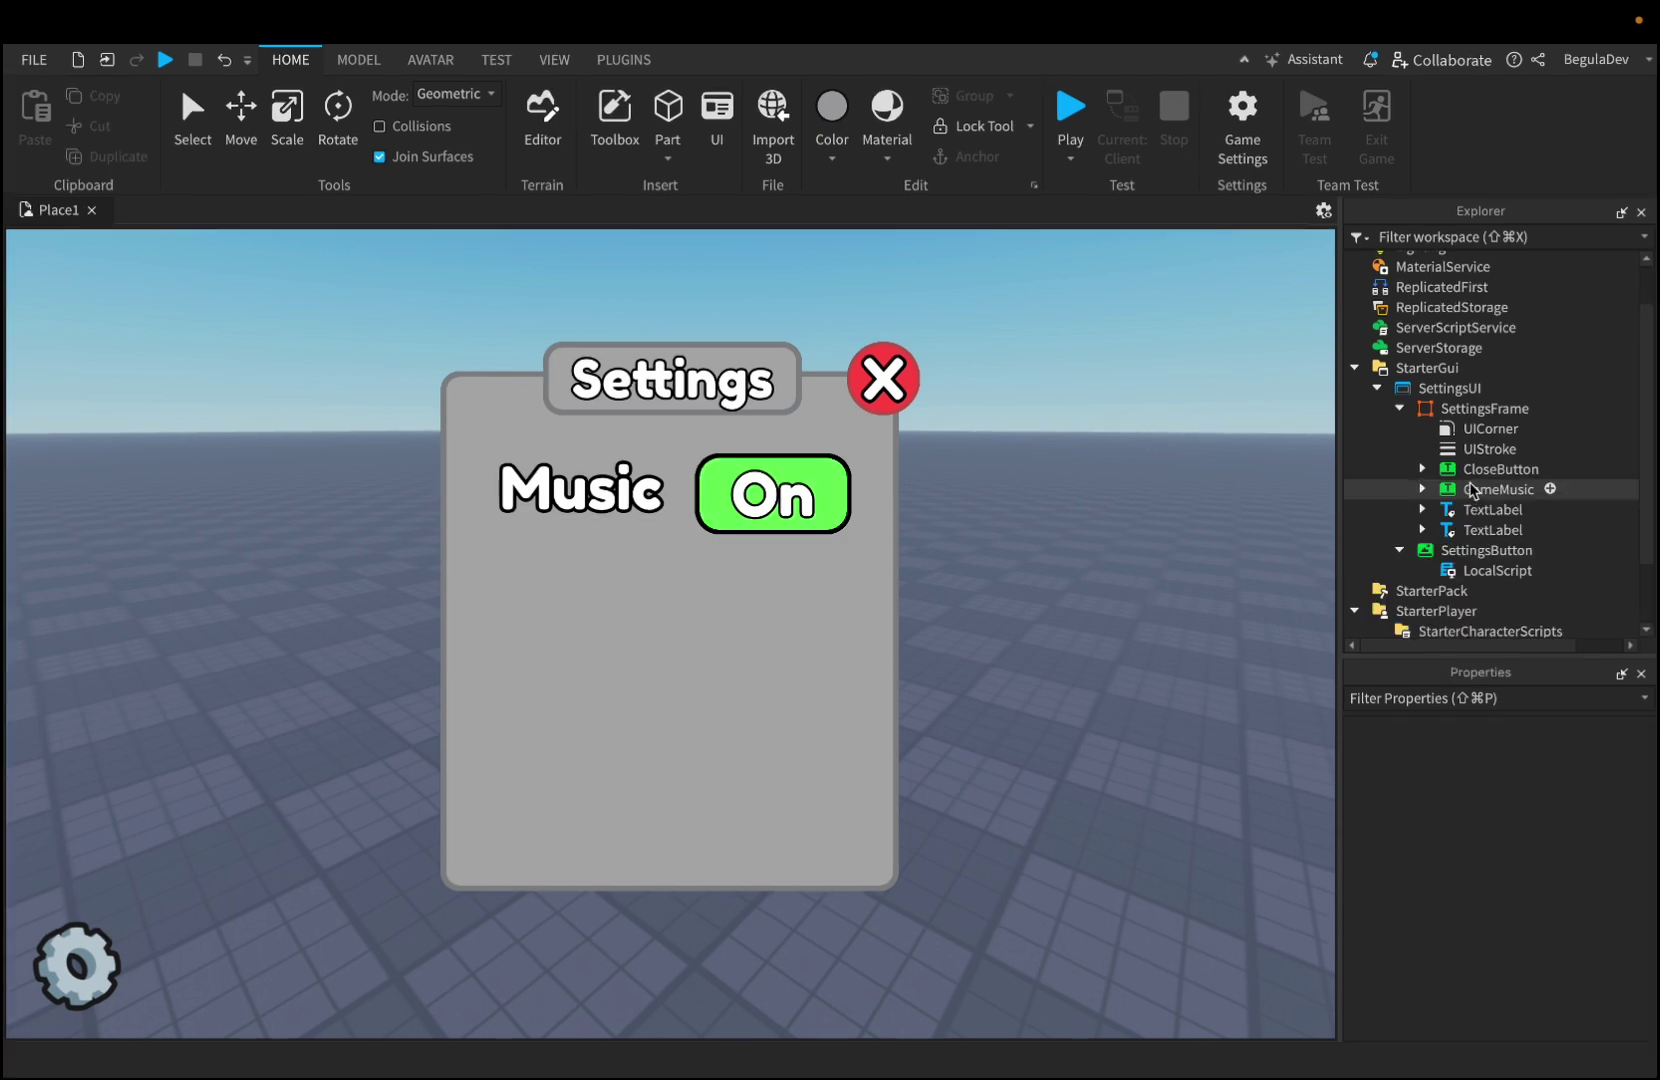
- Preview the Ambient track 'i am sooooo bored' in the Toolbox audio library and insert it
click(613, 125)
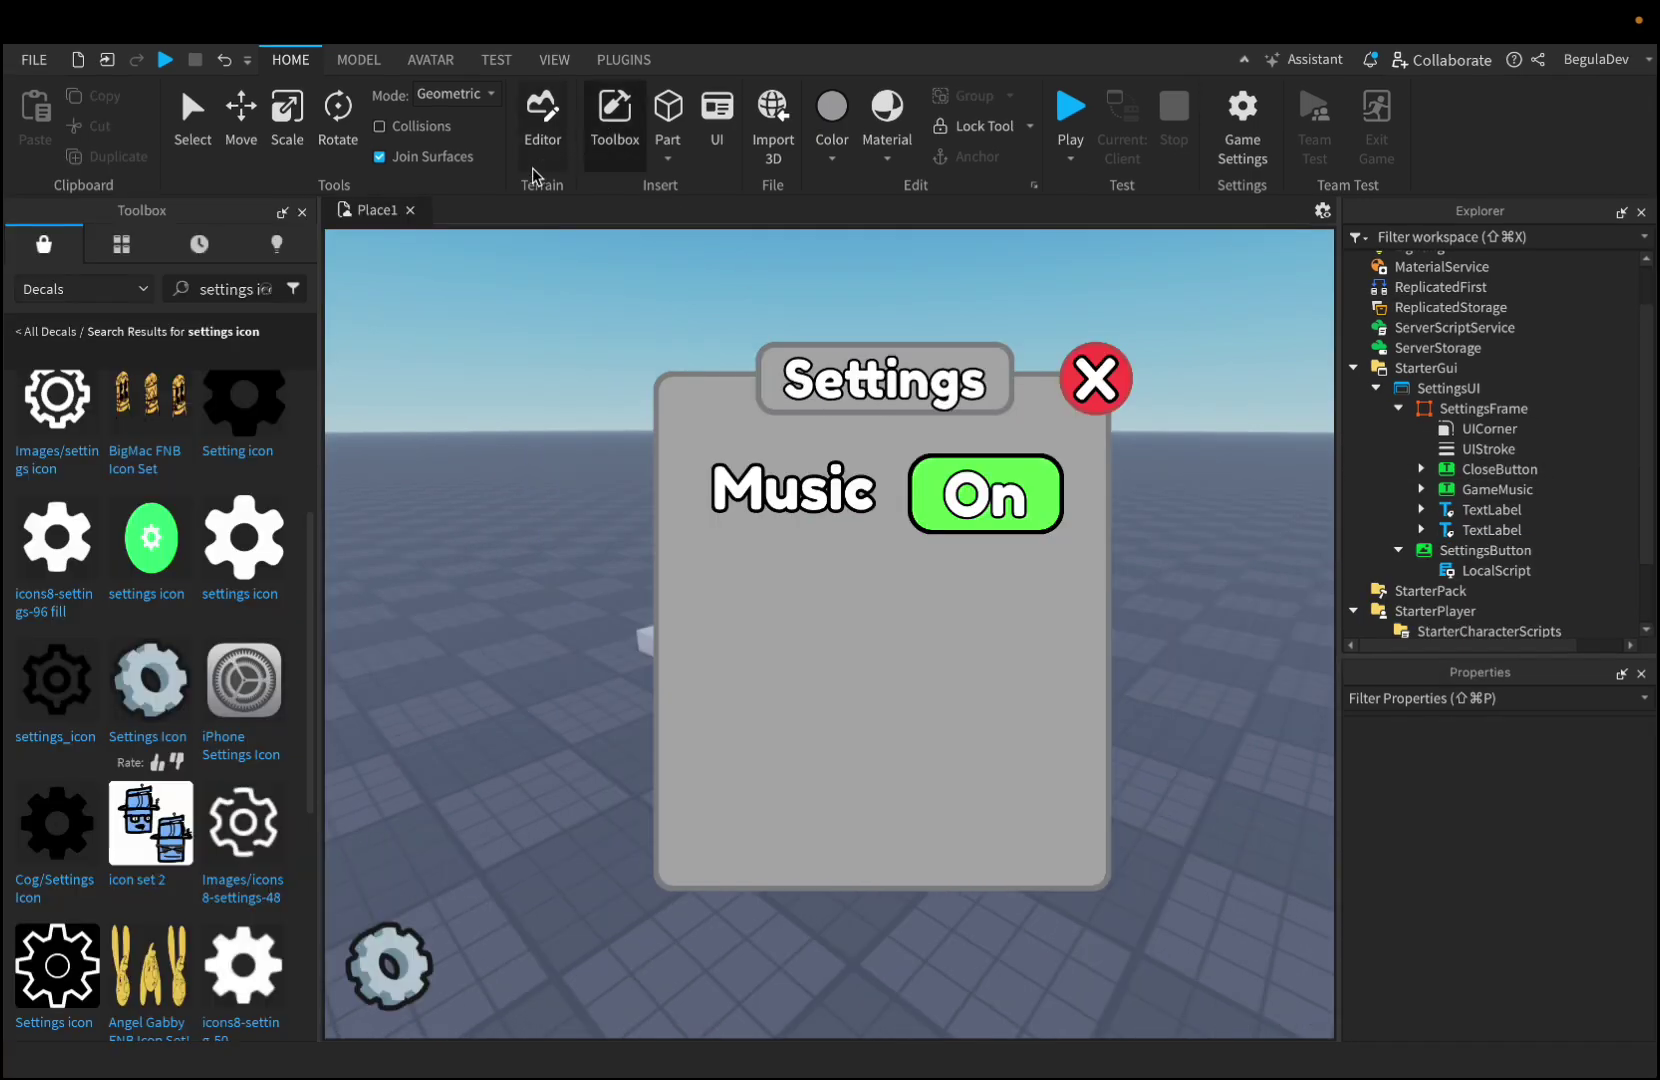
click(72, 300)
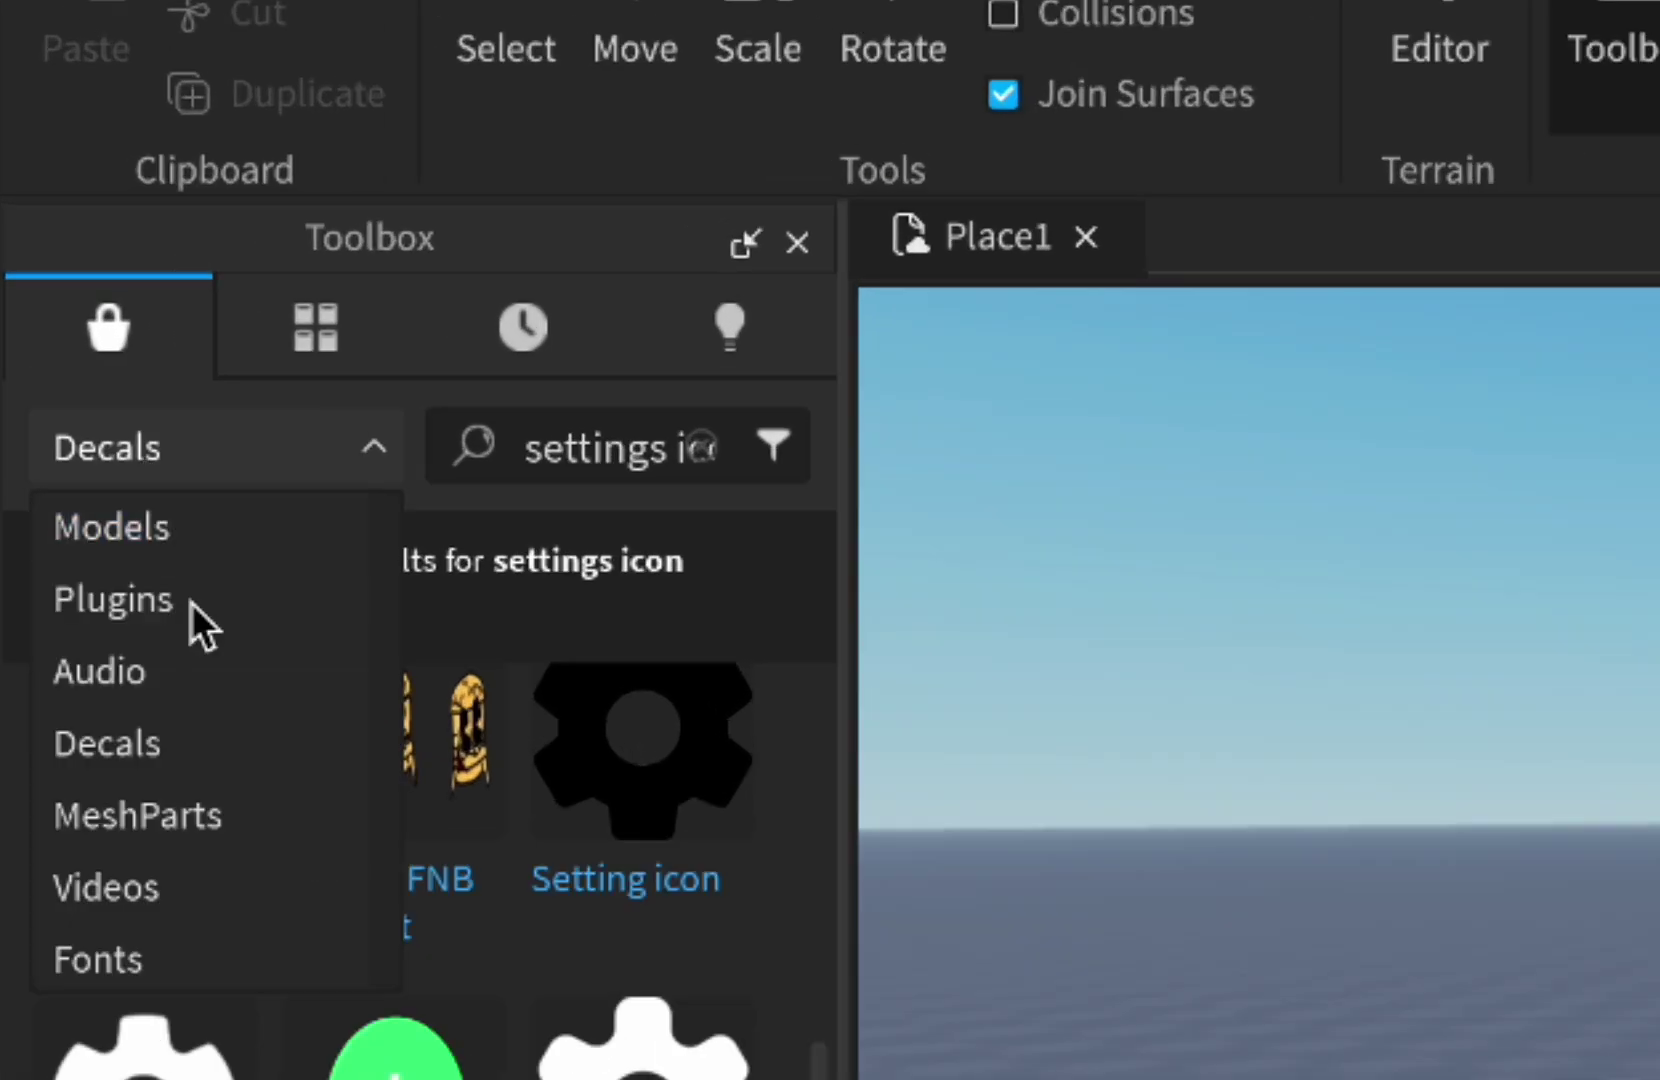
click(74, 380)
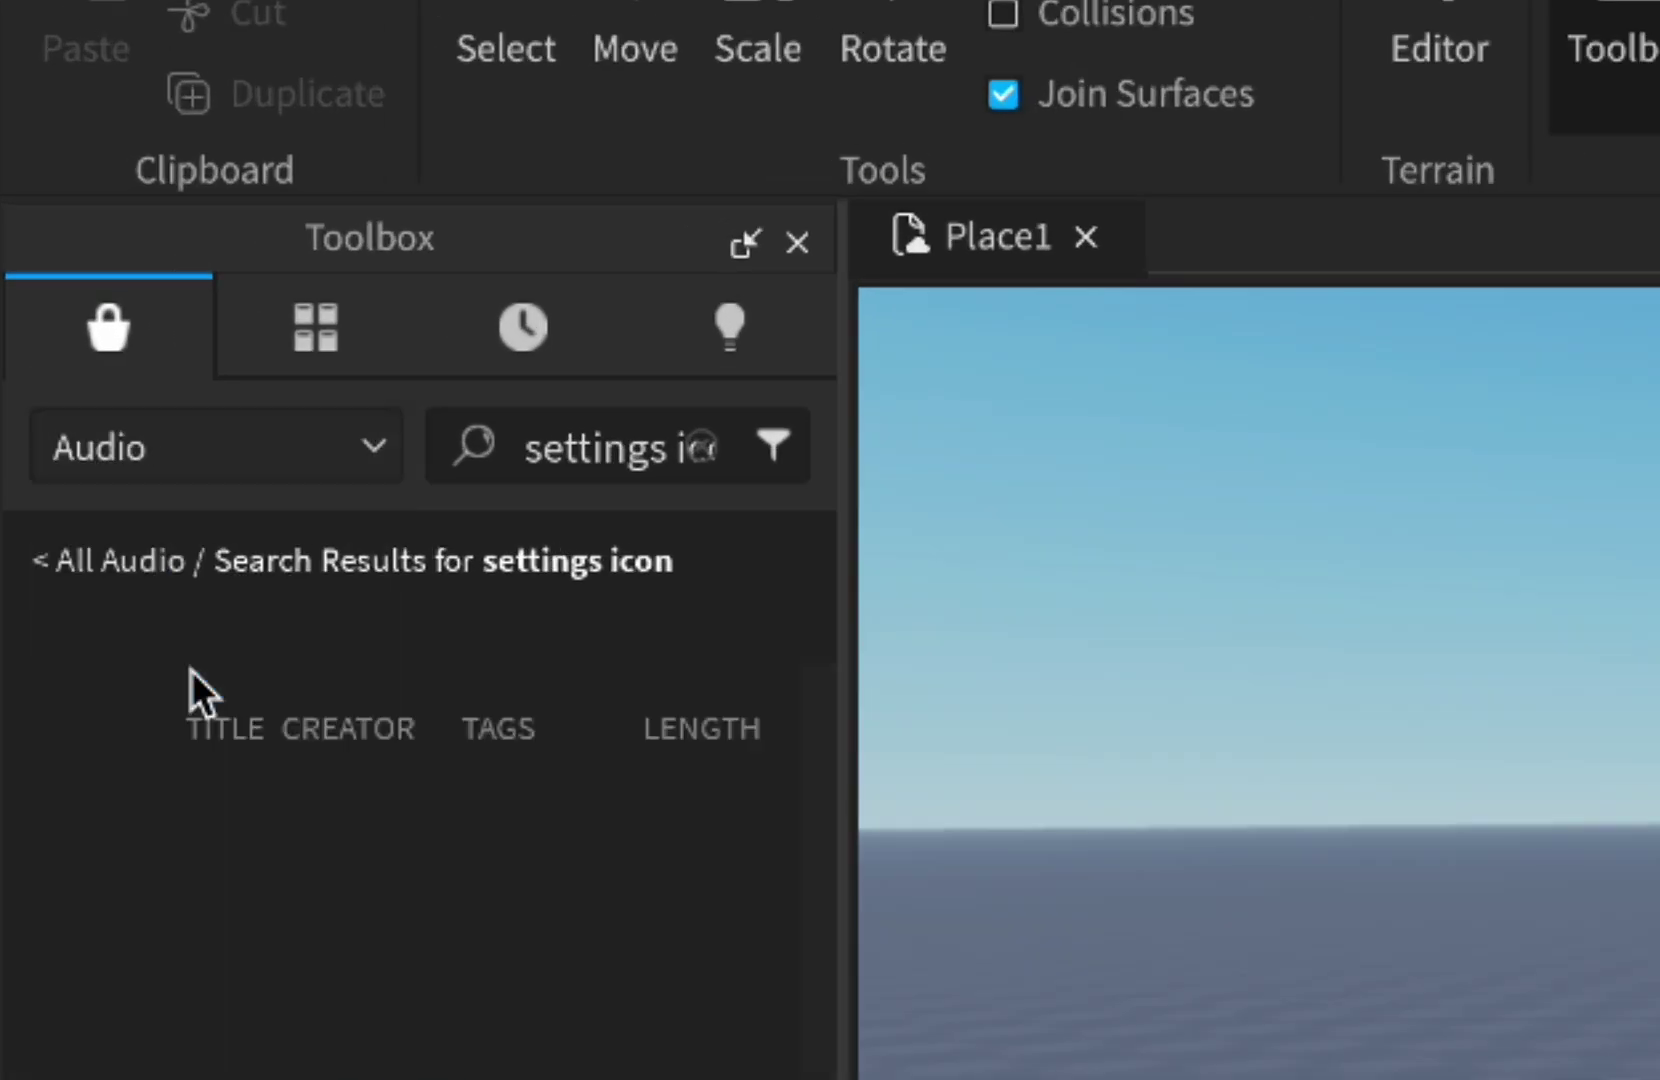
click(688, 455)
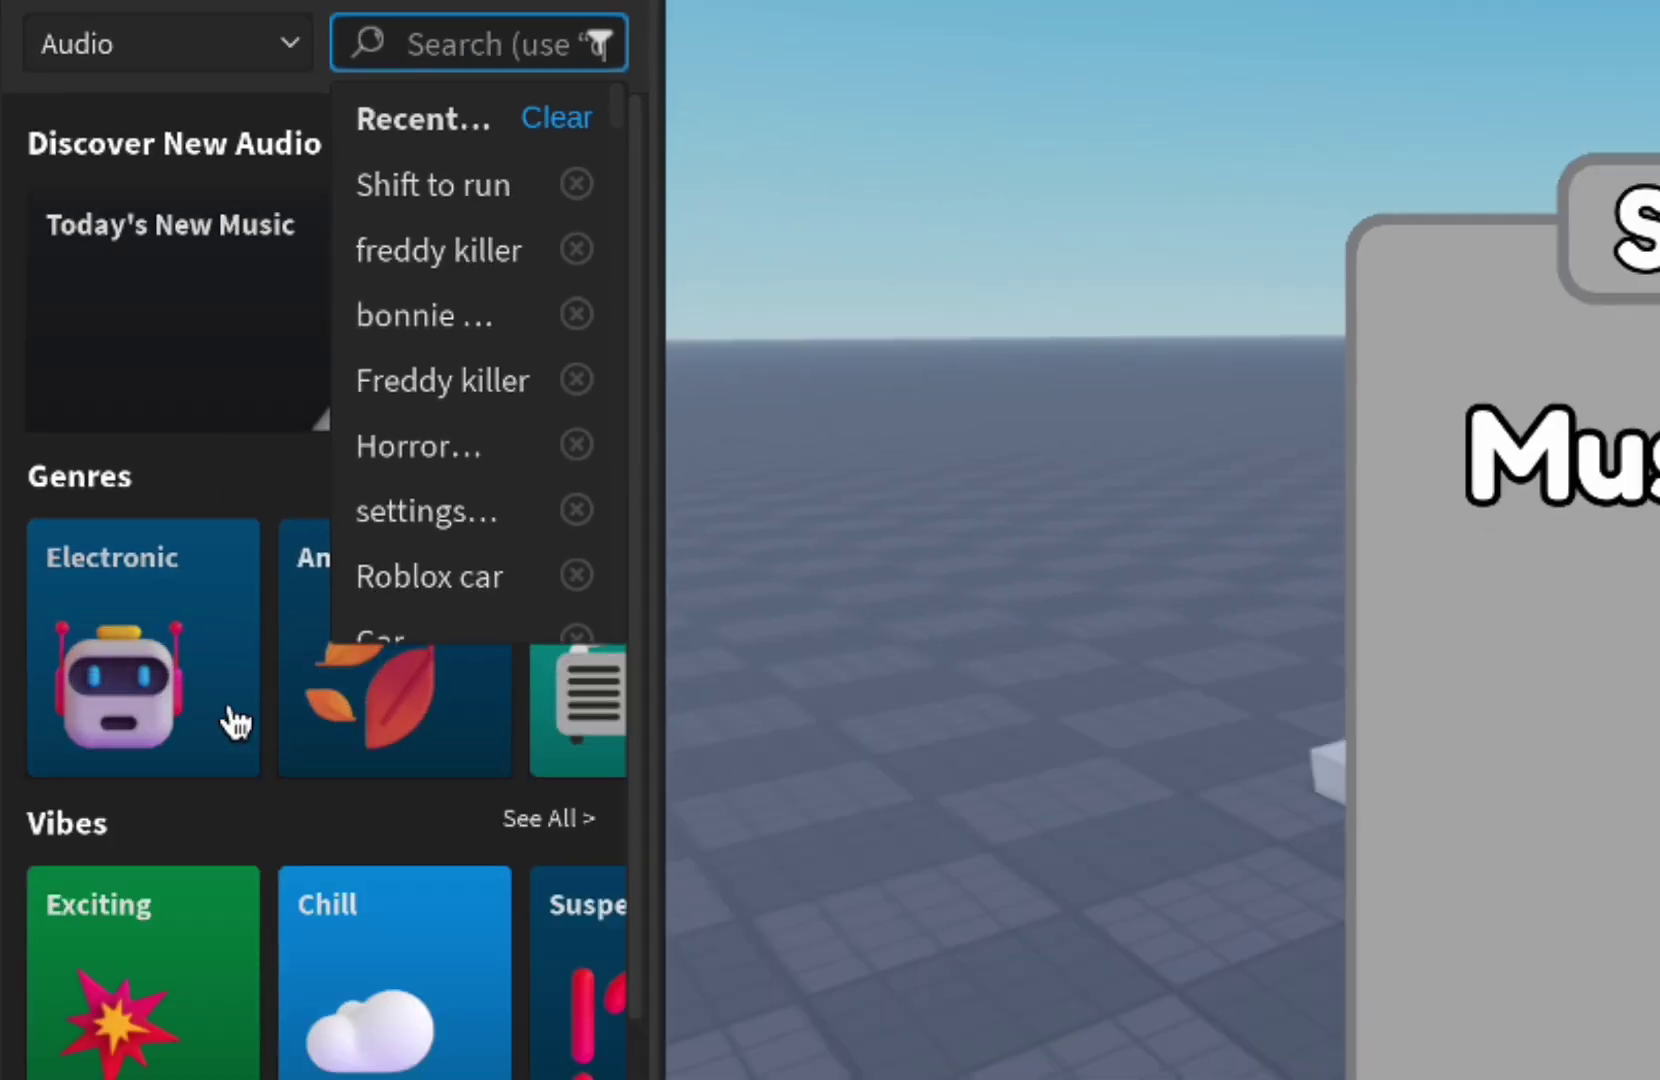
click(274, 485)
click(369, 657)
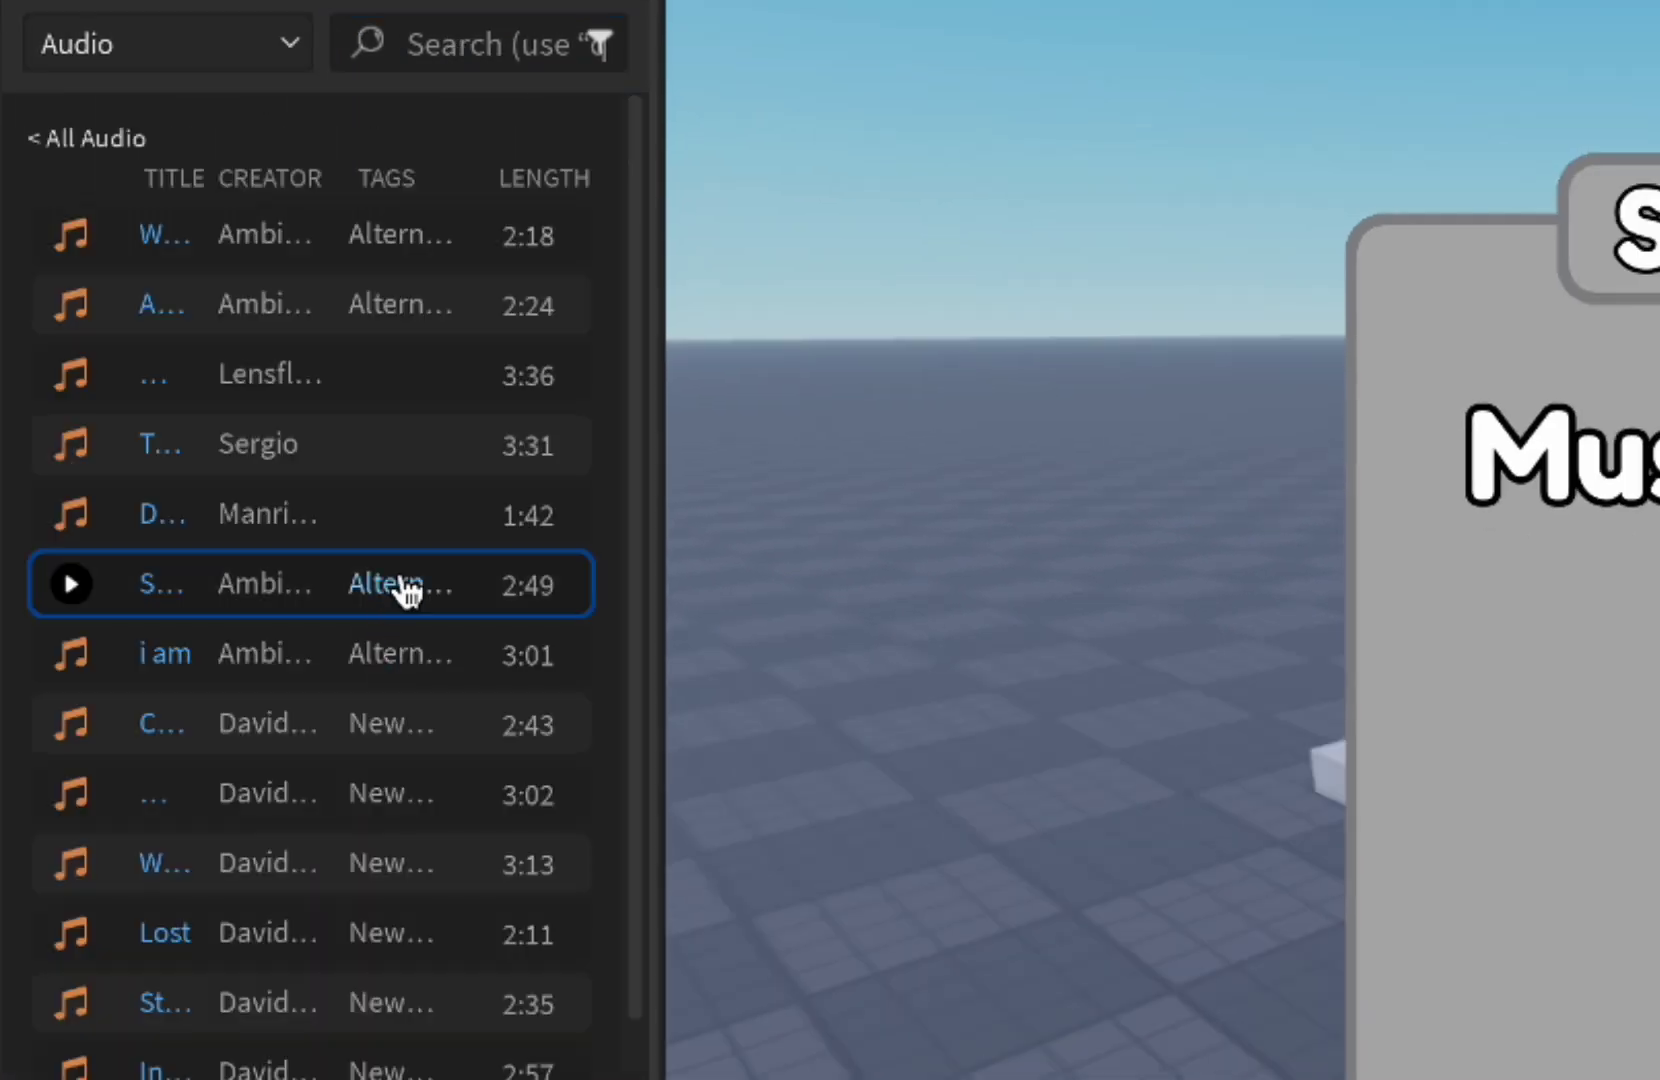
click(69, 662)
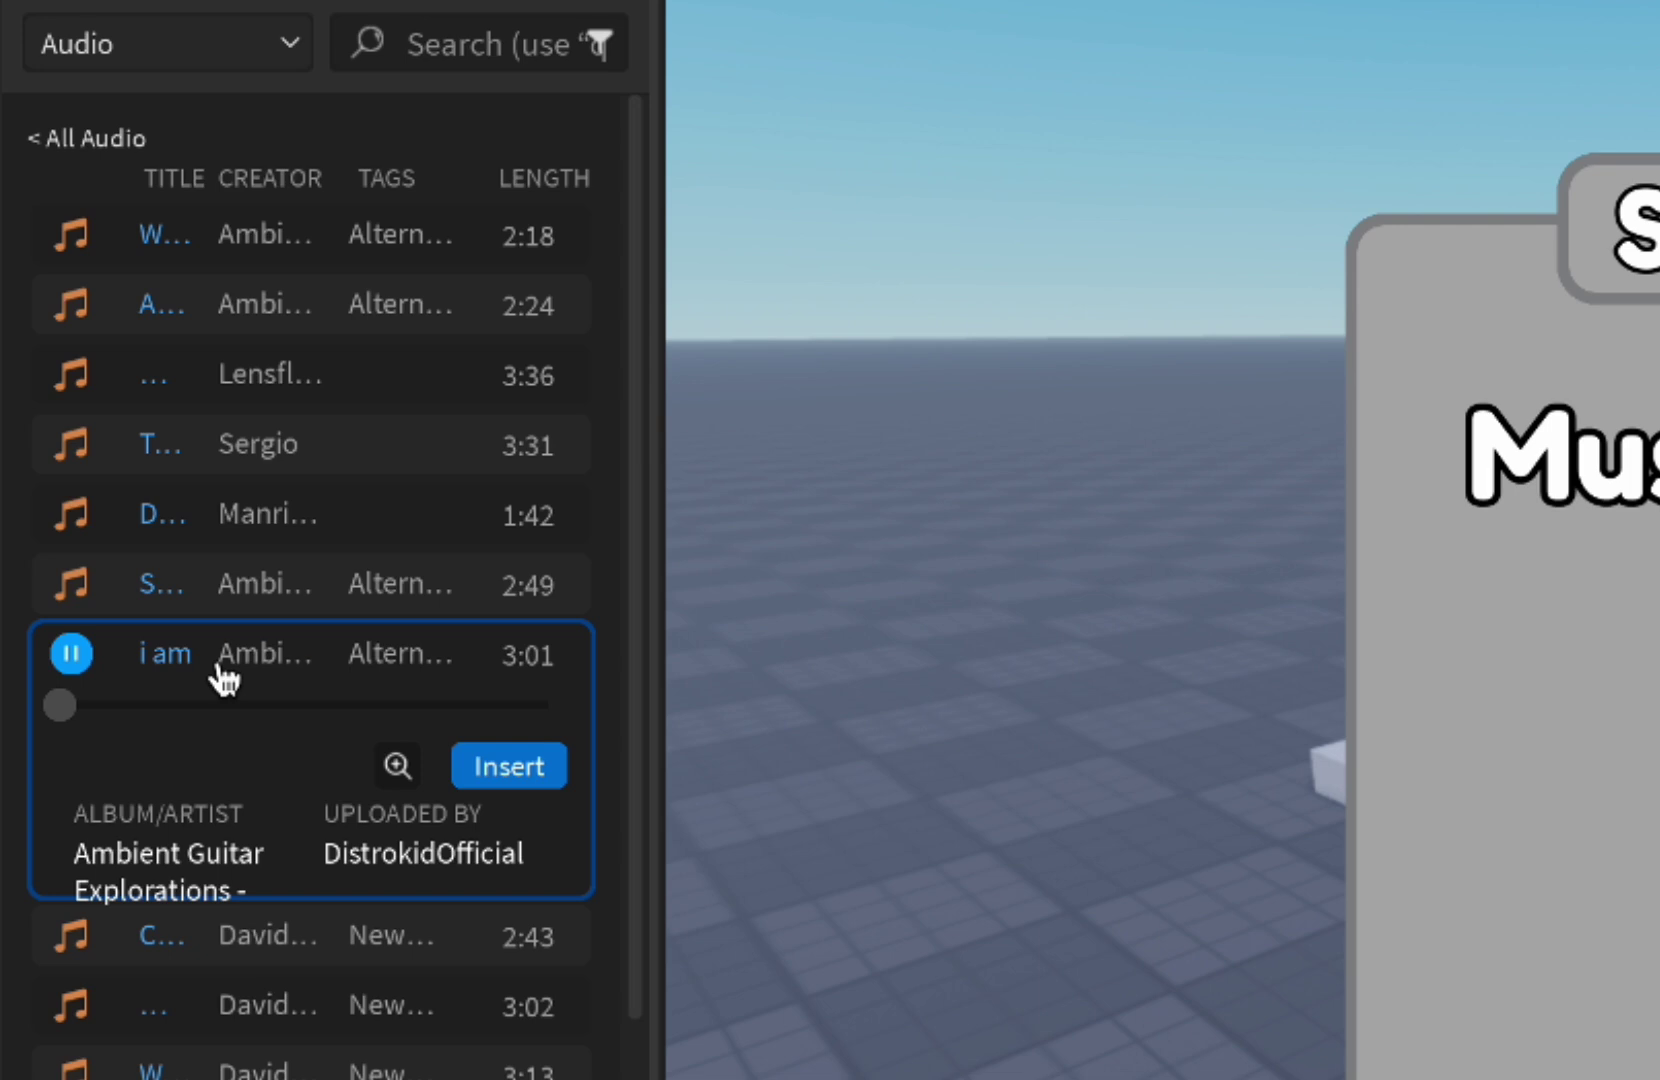
click(156, 703)
click(75, 660)
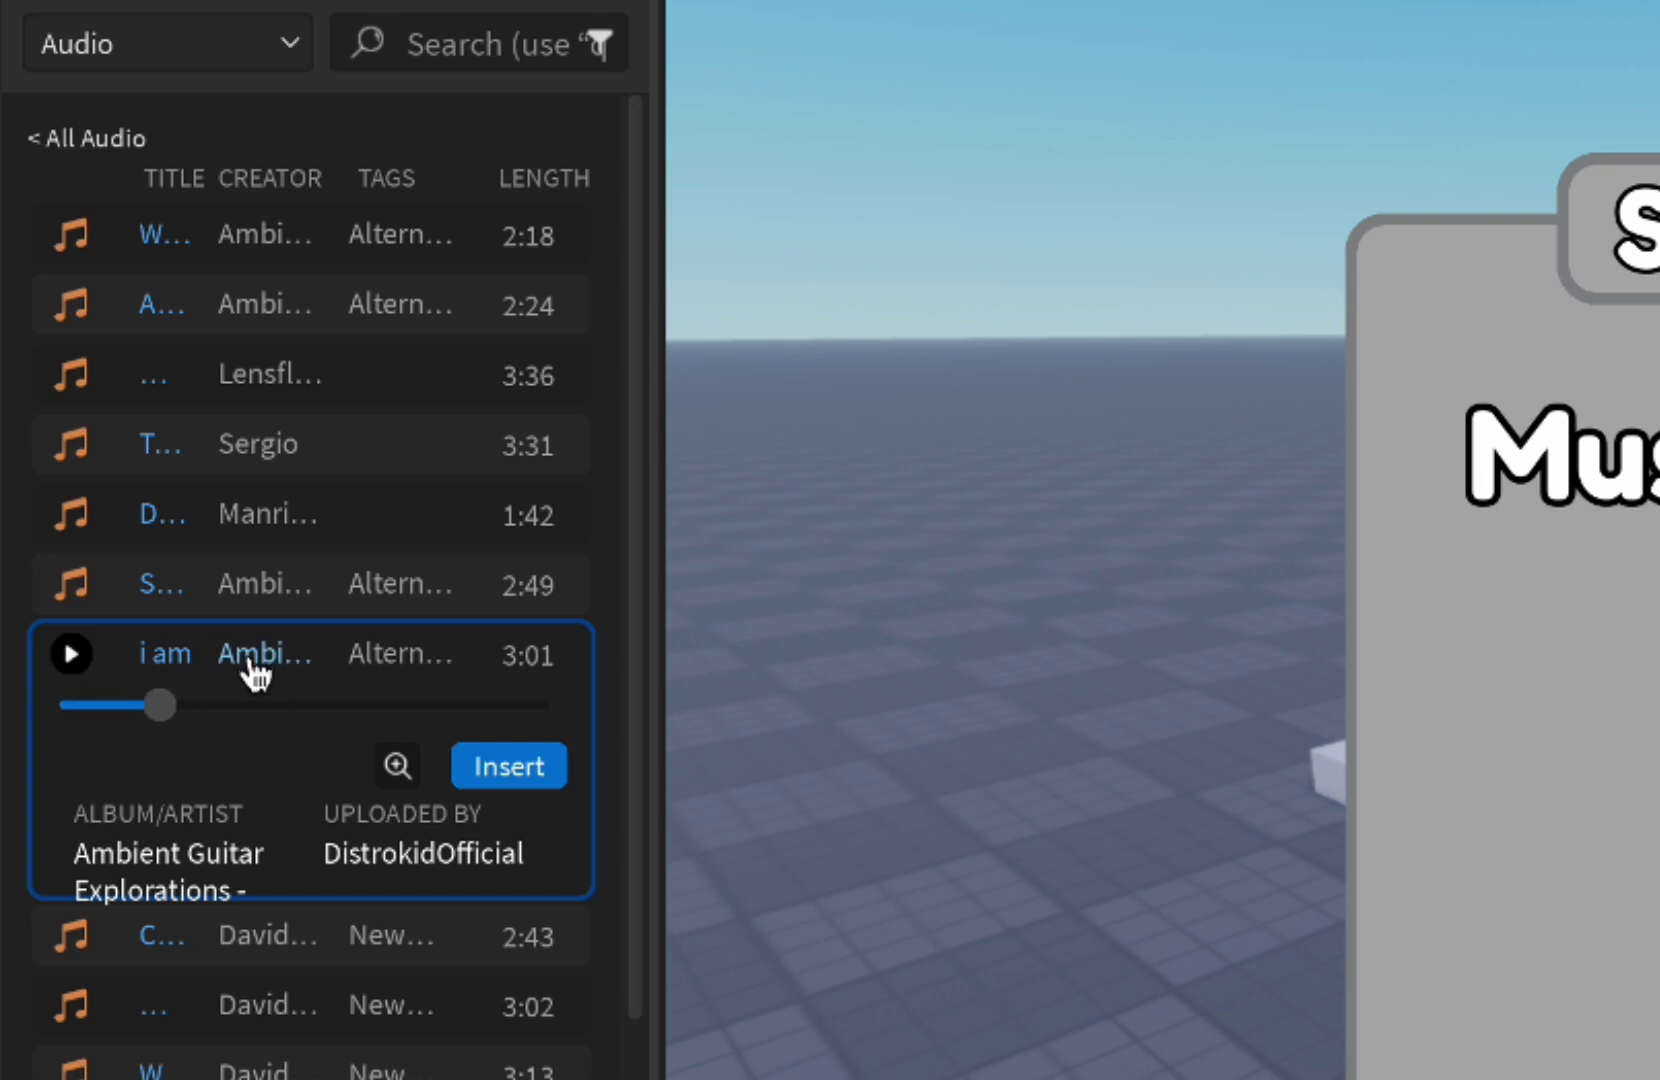
click(522, 776)
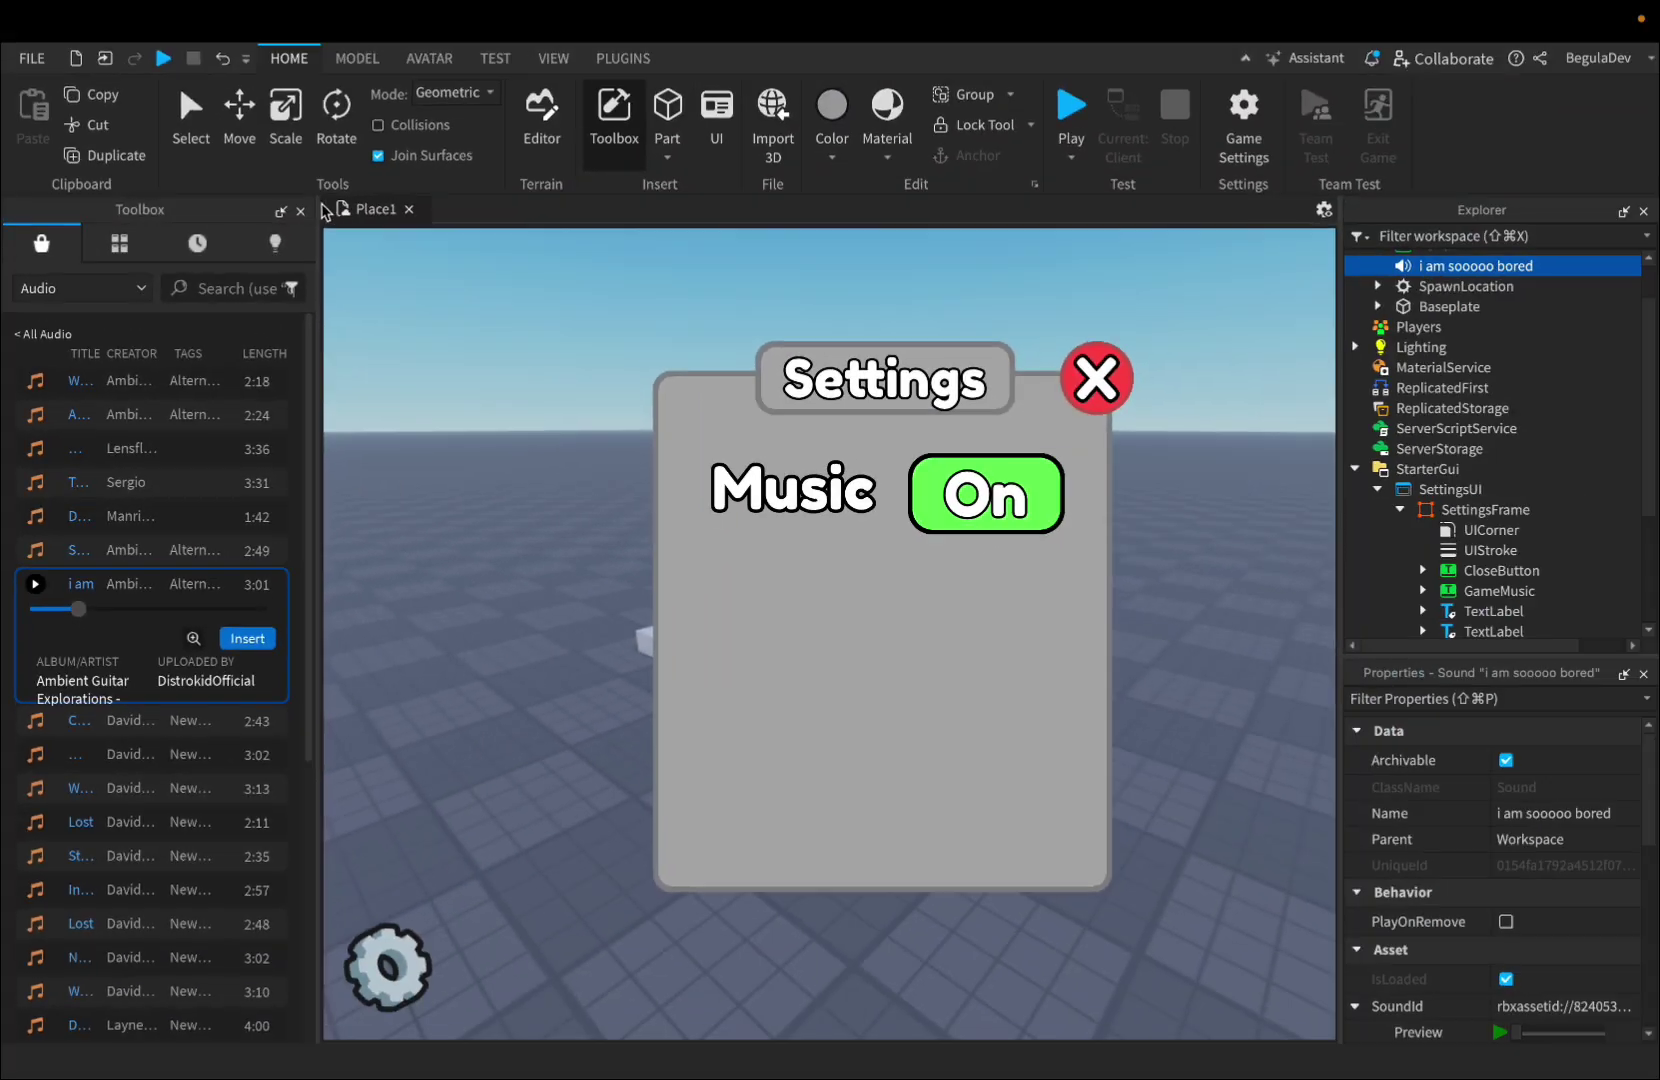
click(300, 211)
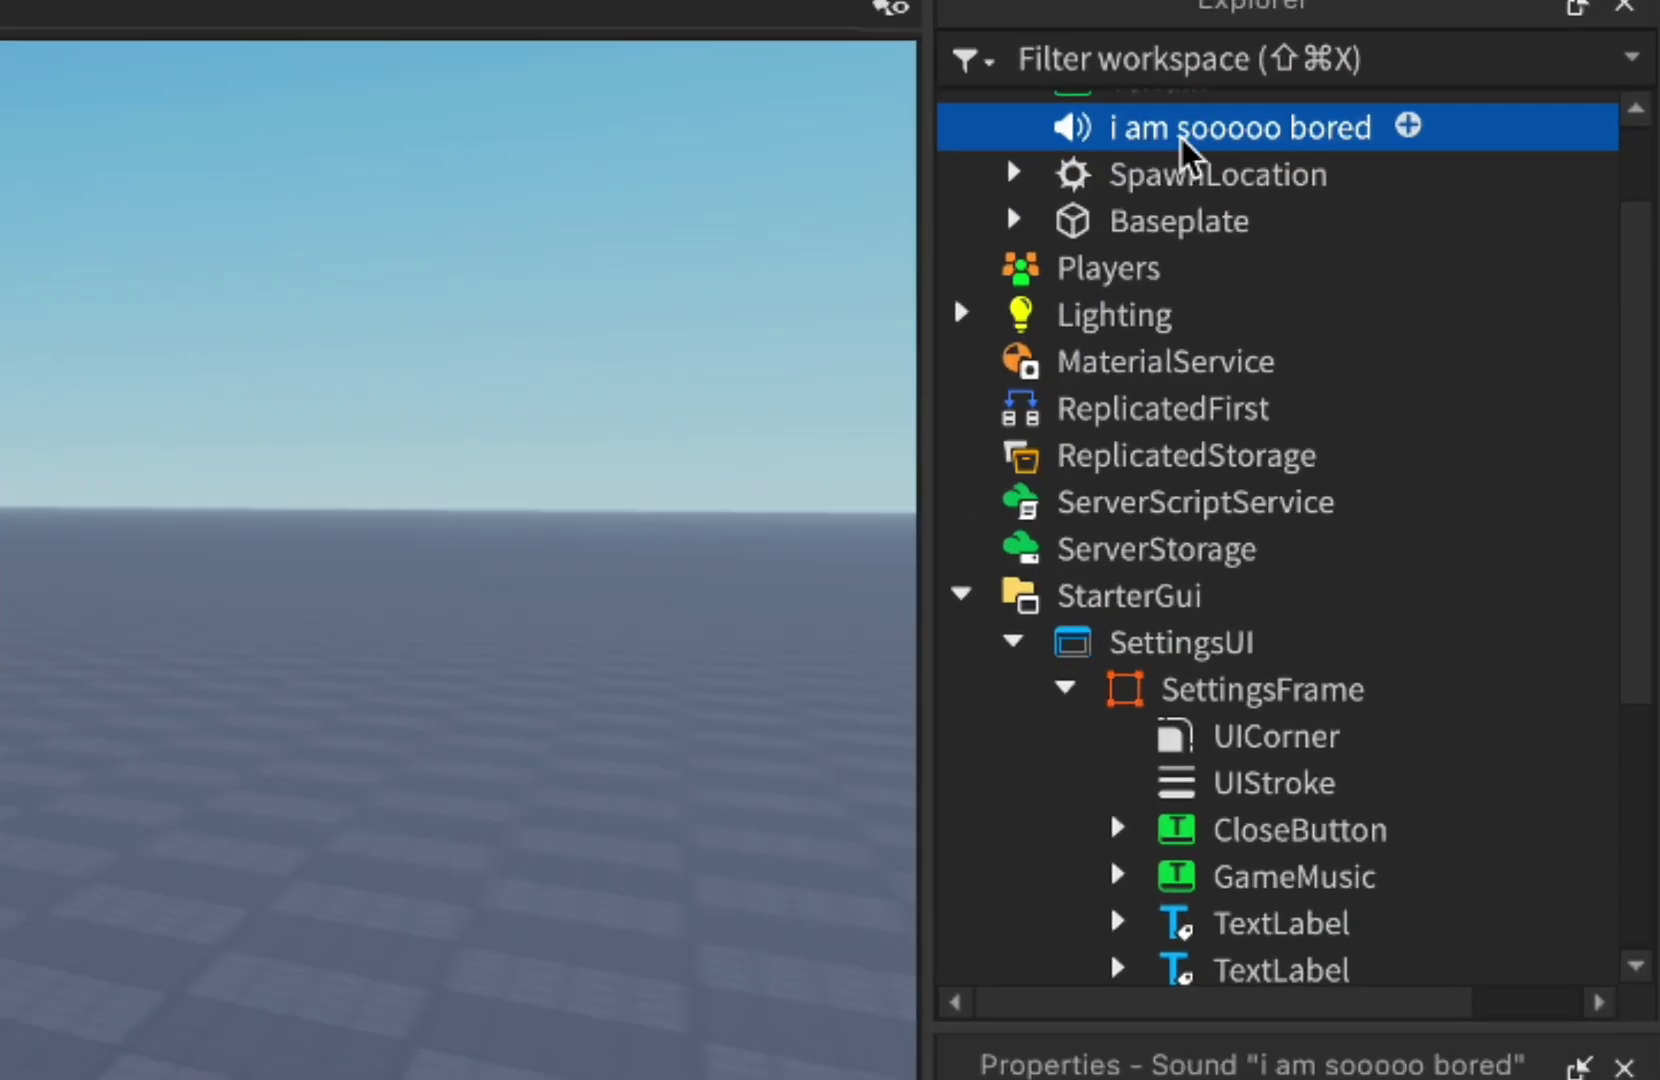
- Move the sound into ReplicatedStorage, rename it GameMusic, and turn on Looped and Playing
drag(1138, 148, 1199, 468)
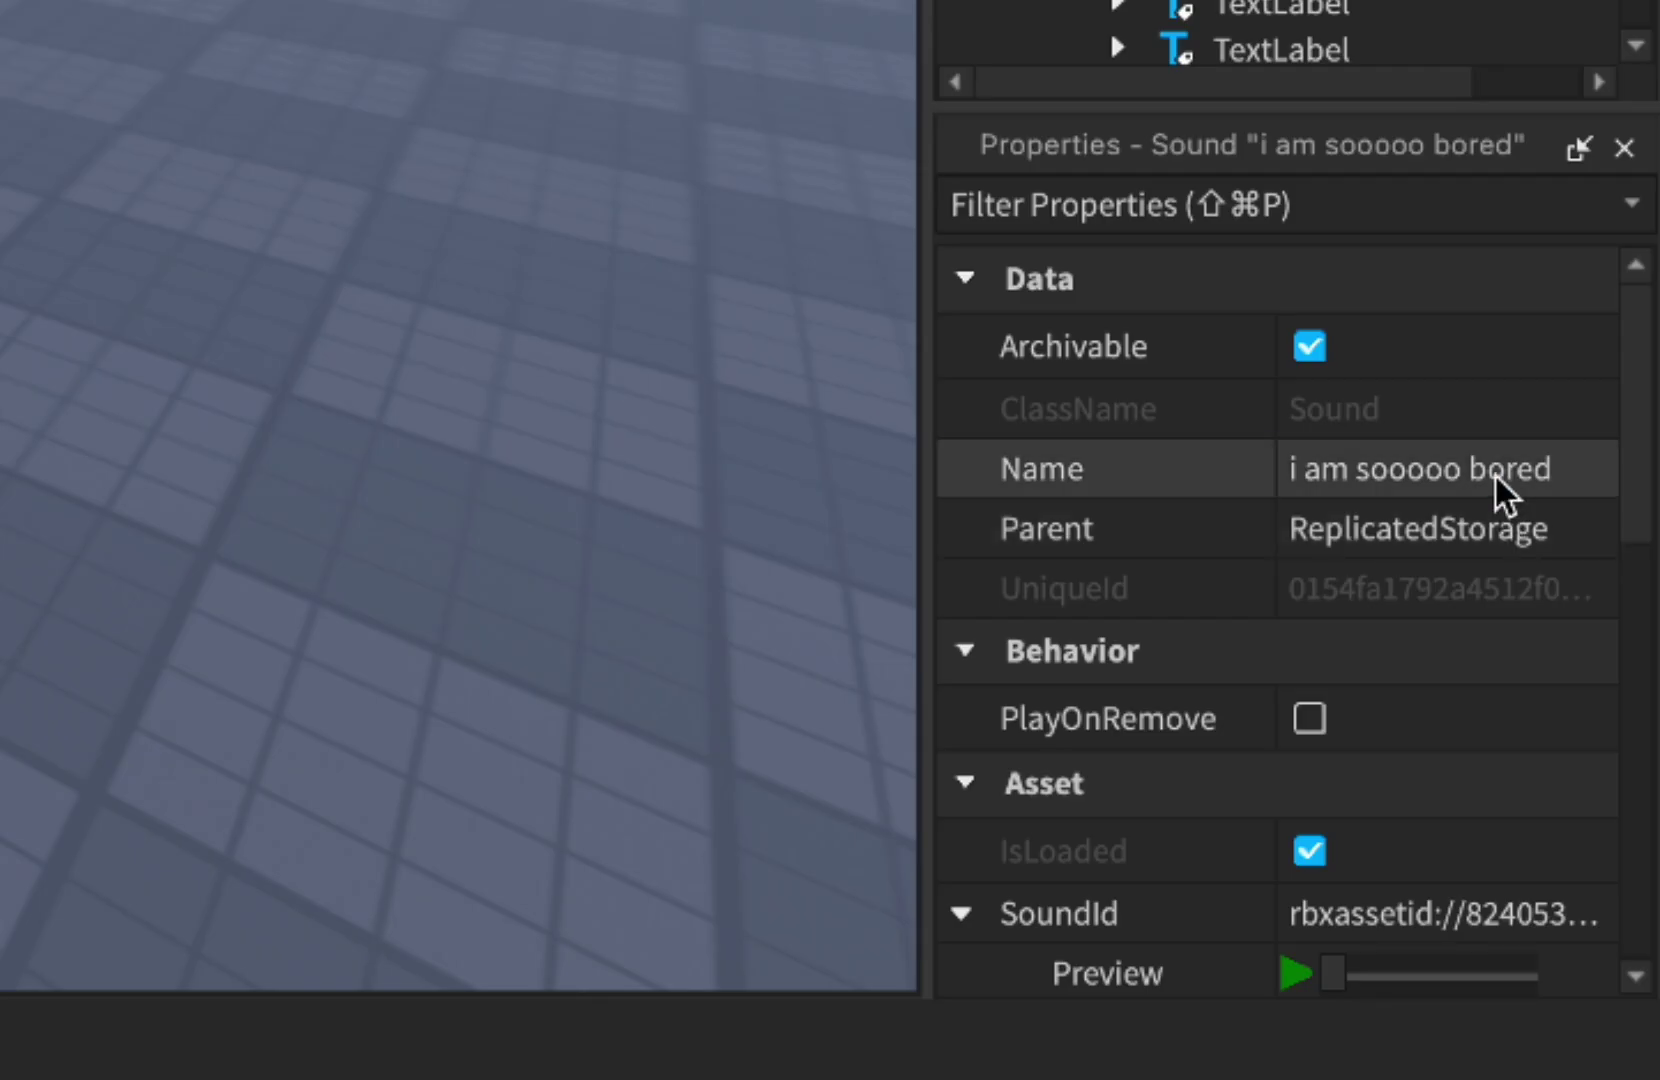
click(1495, 476)
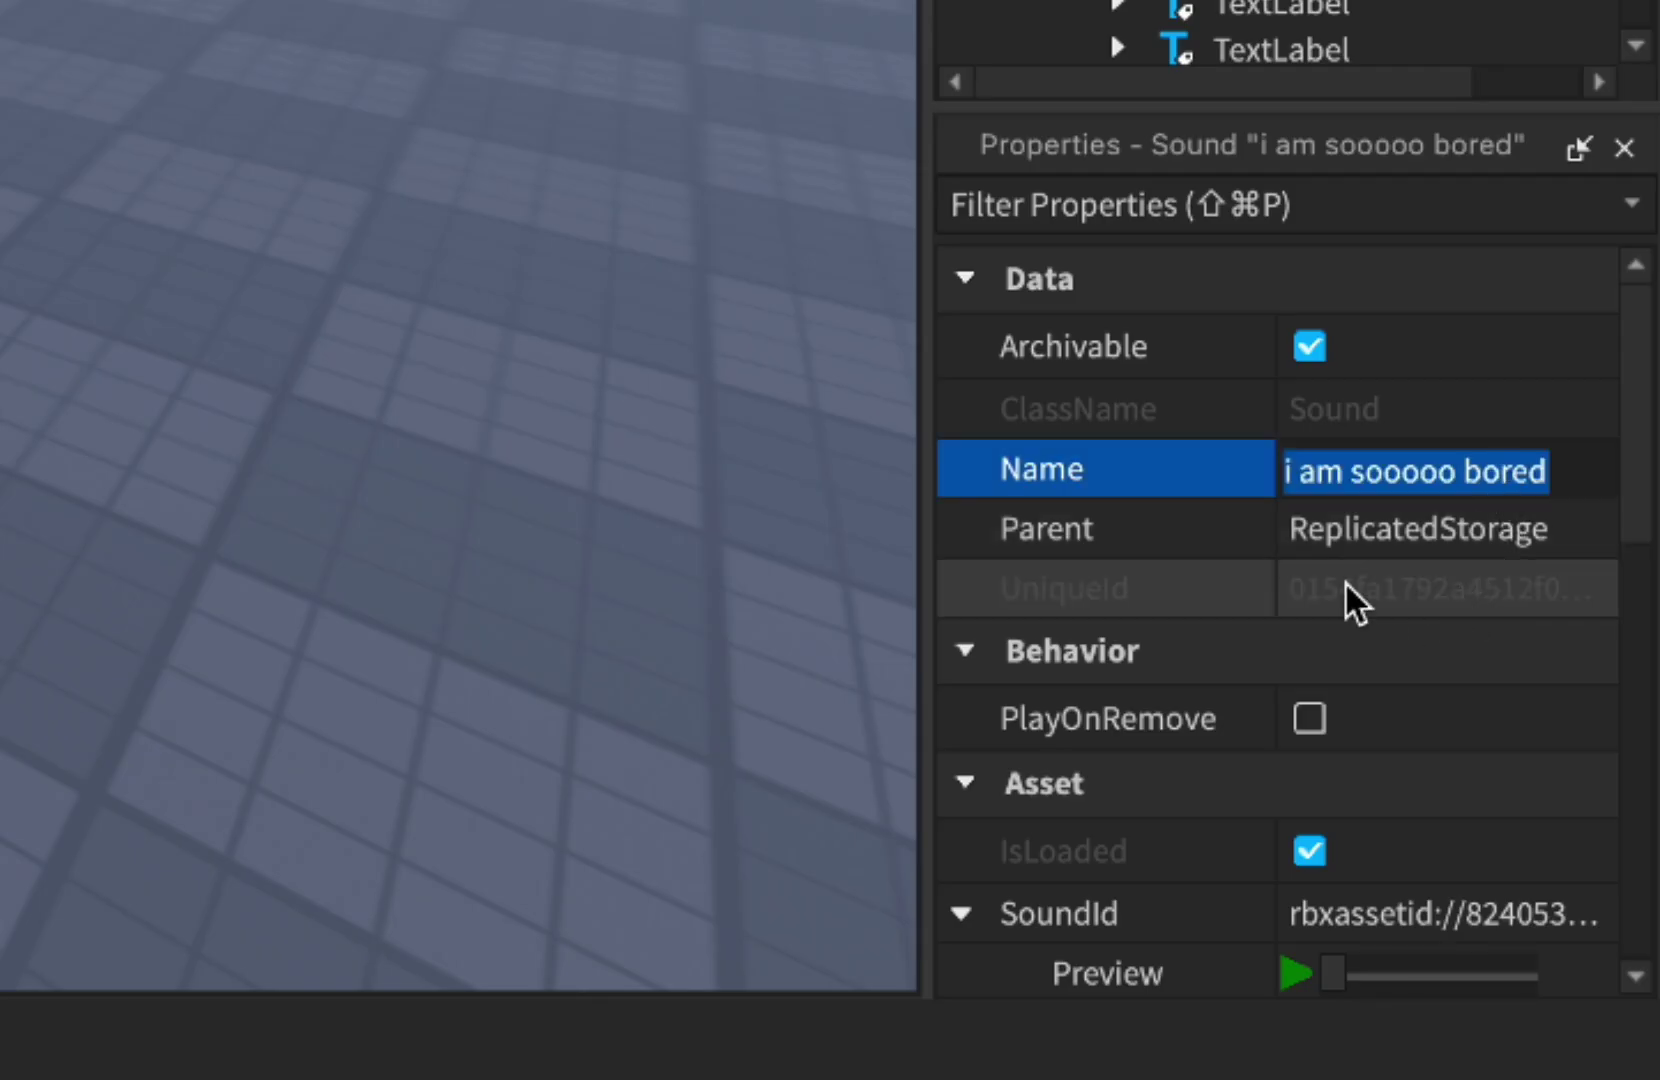
text(GameMusic)
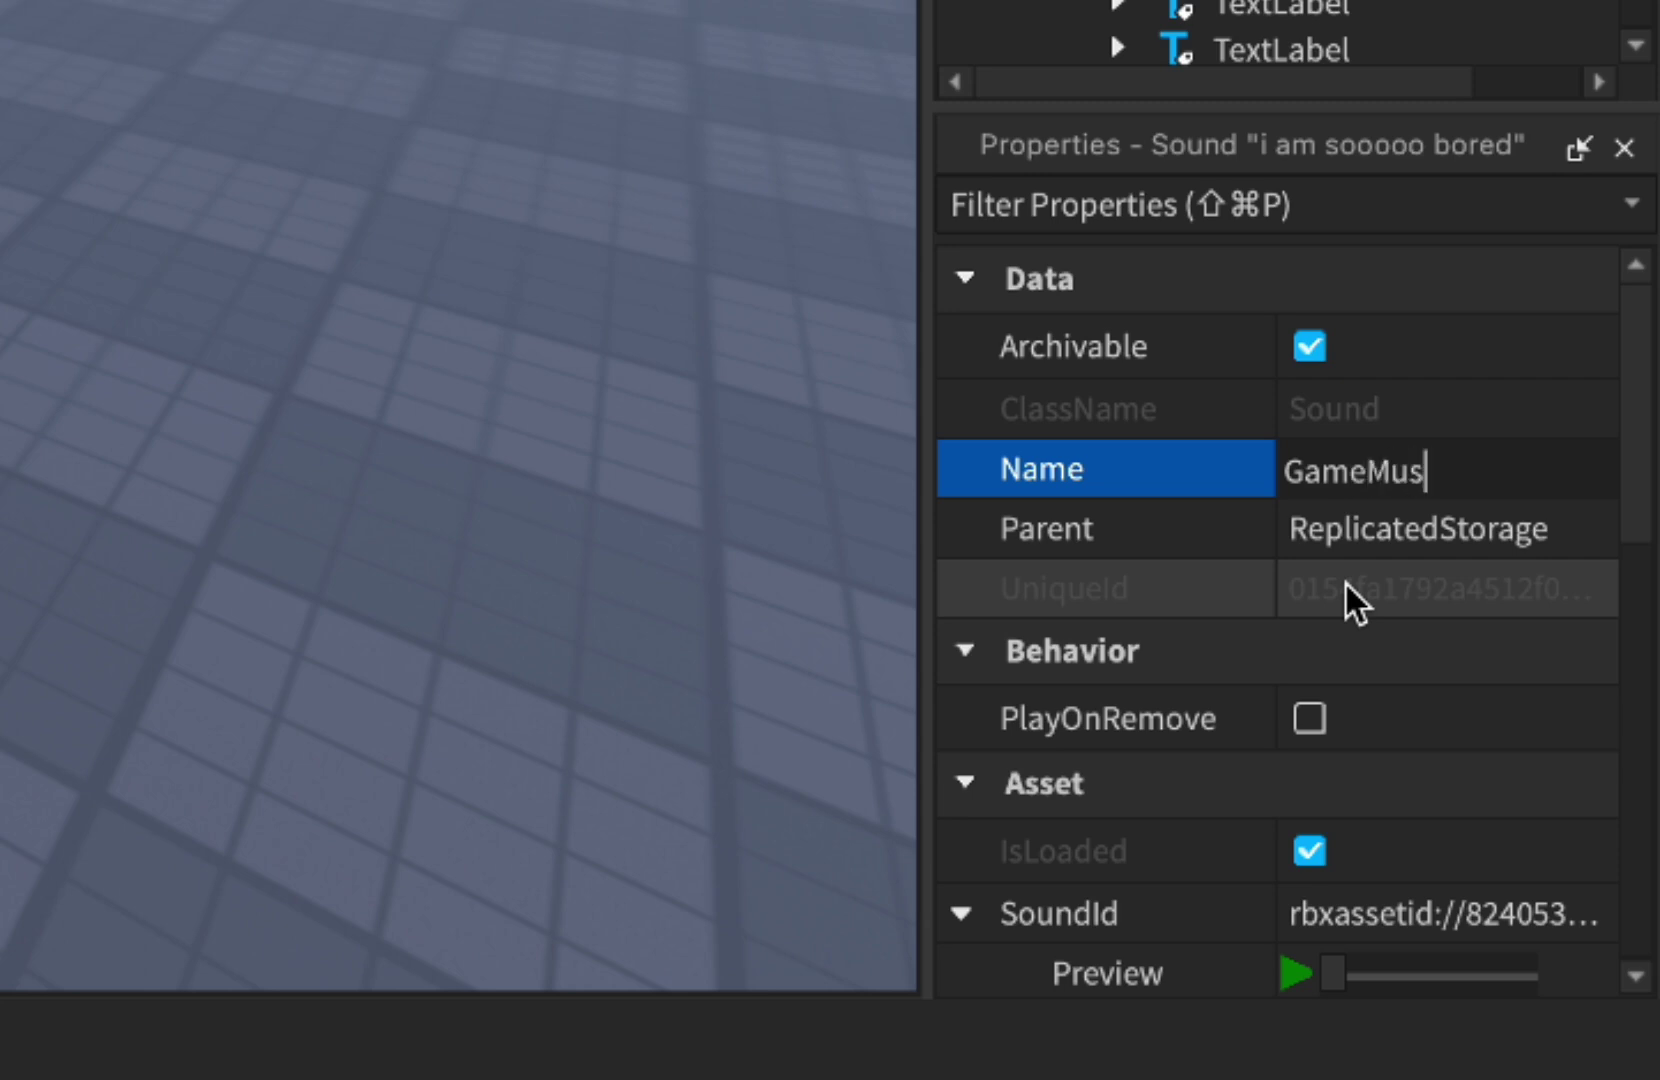
key(Return)
scroll(1346, 584, down, 10)
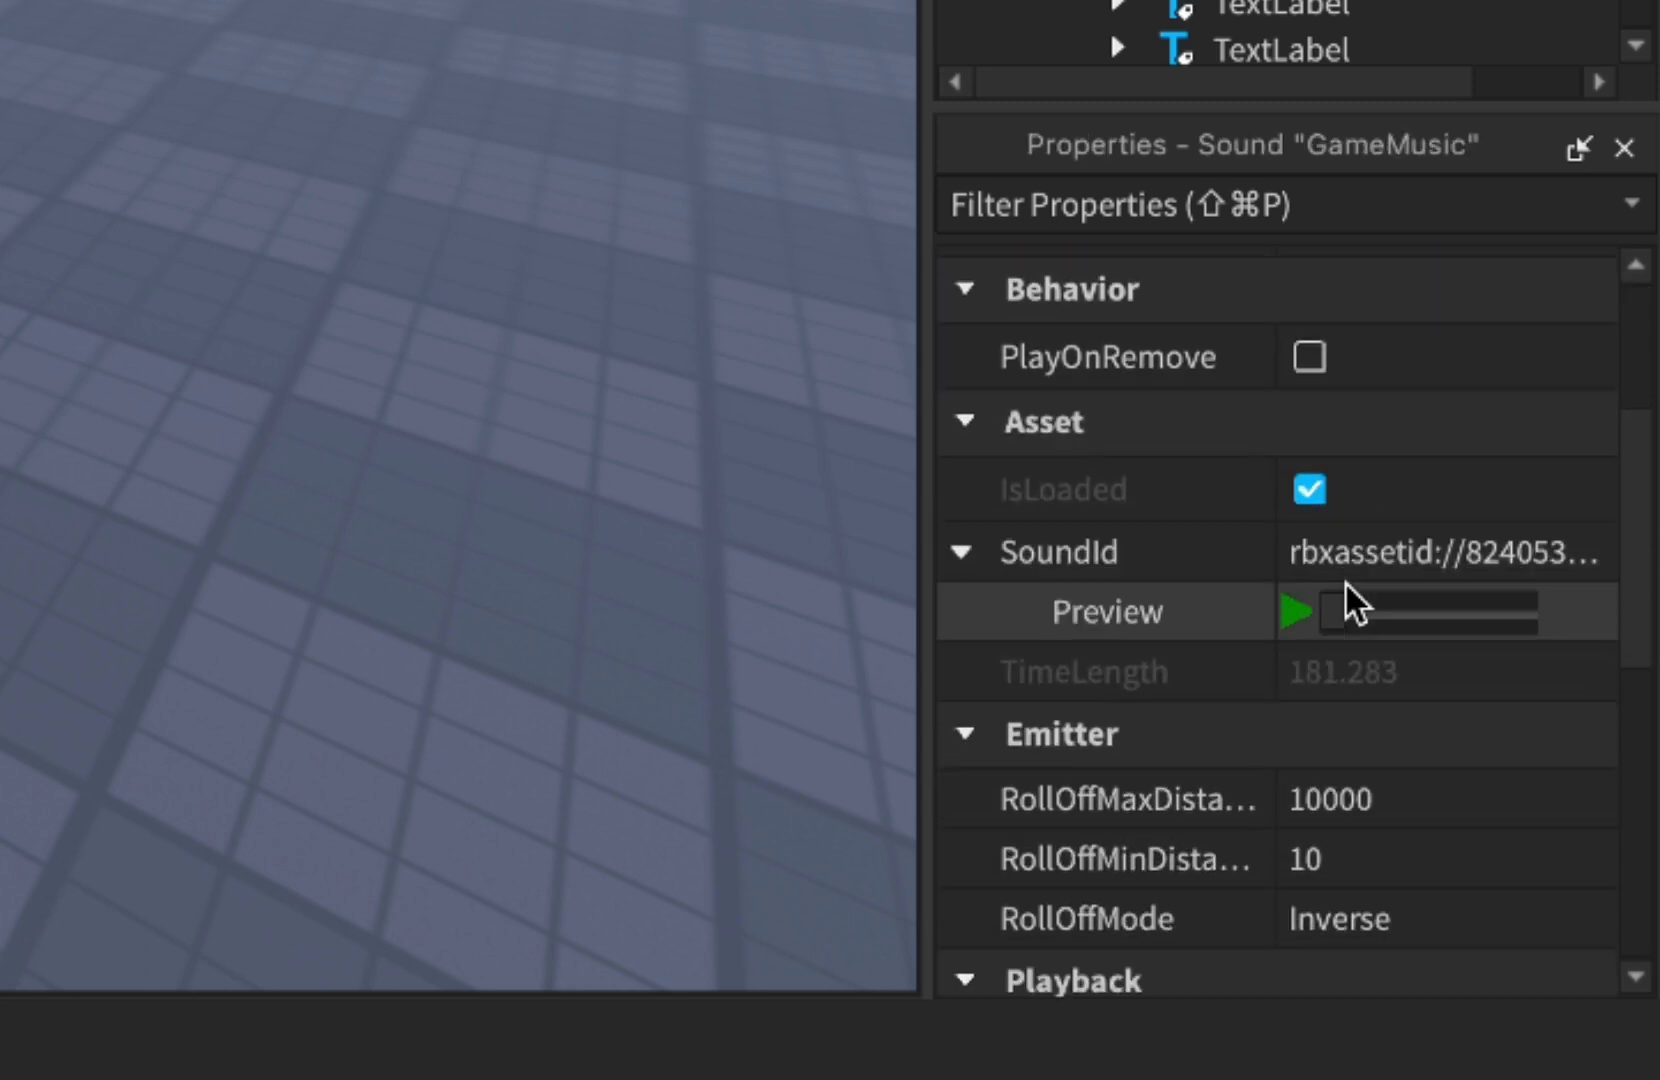
scroll(1346, 584, up, 1)
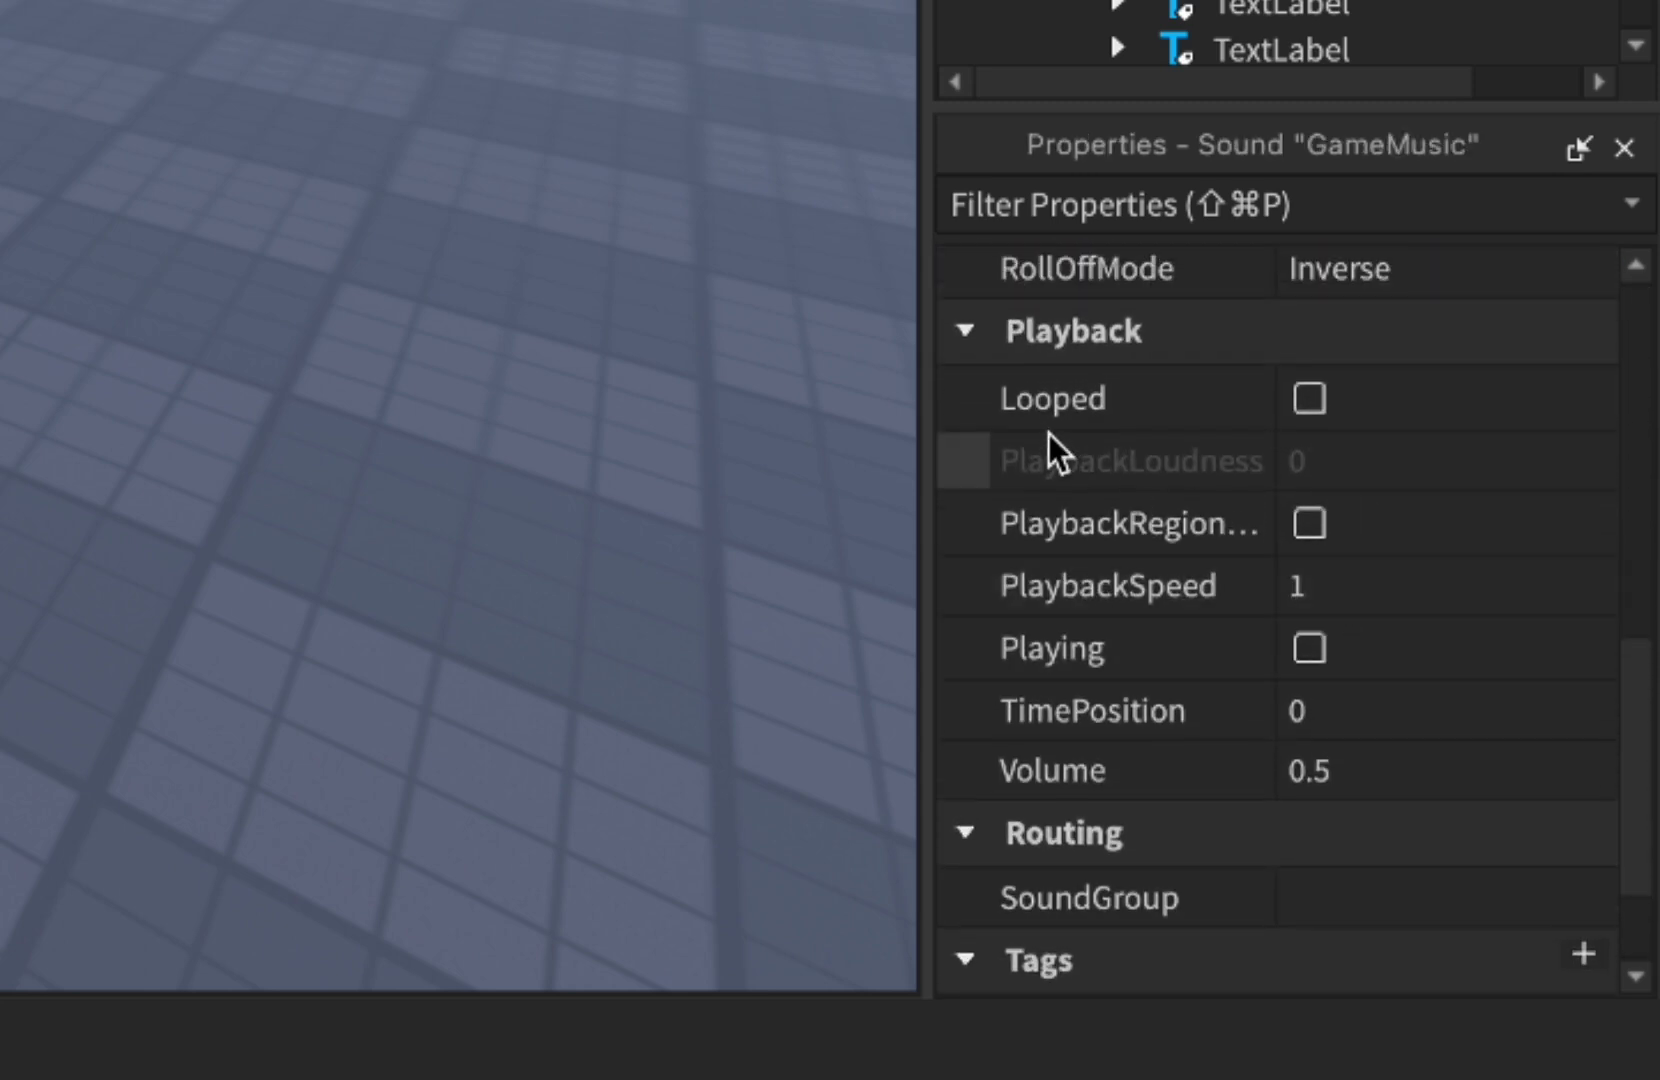
click(1302, 395)
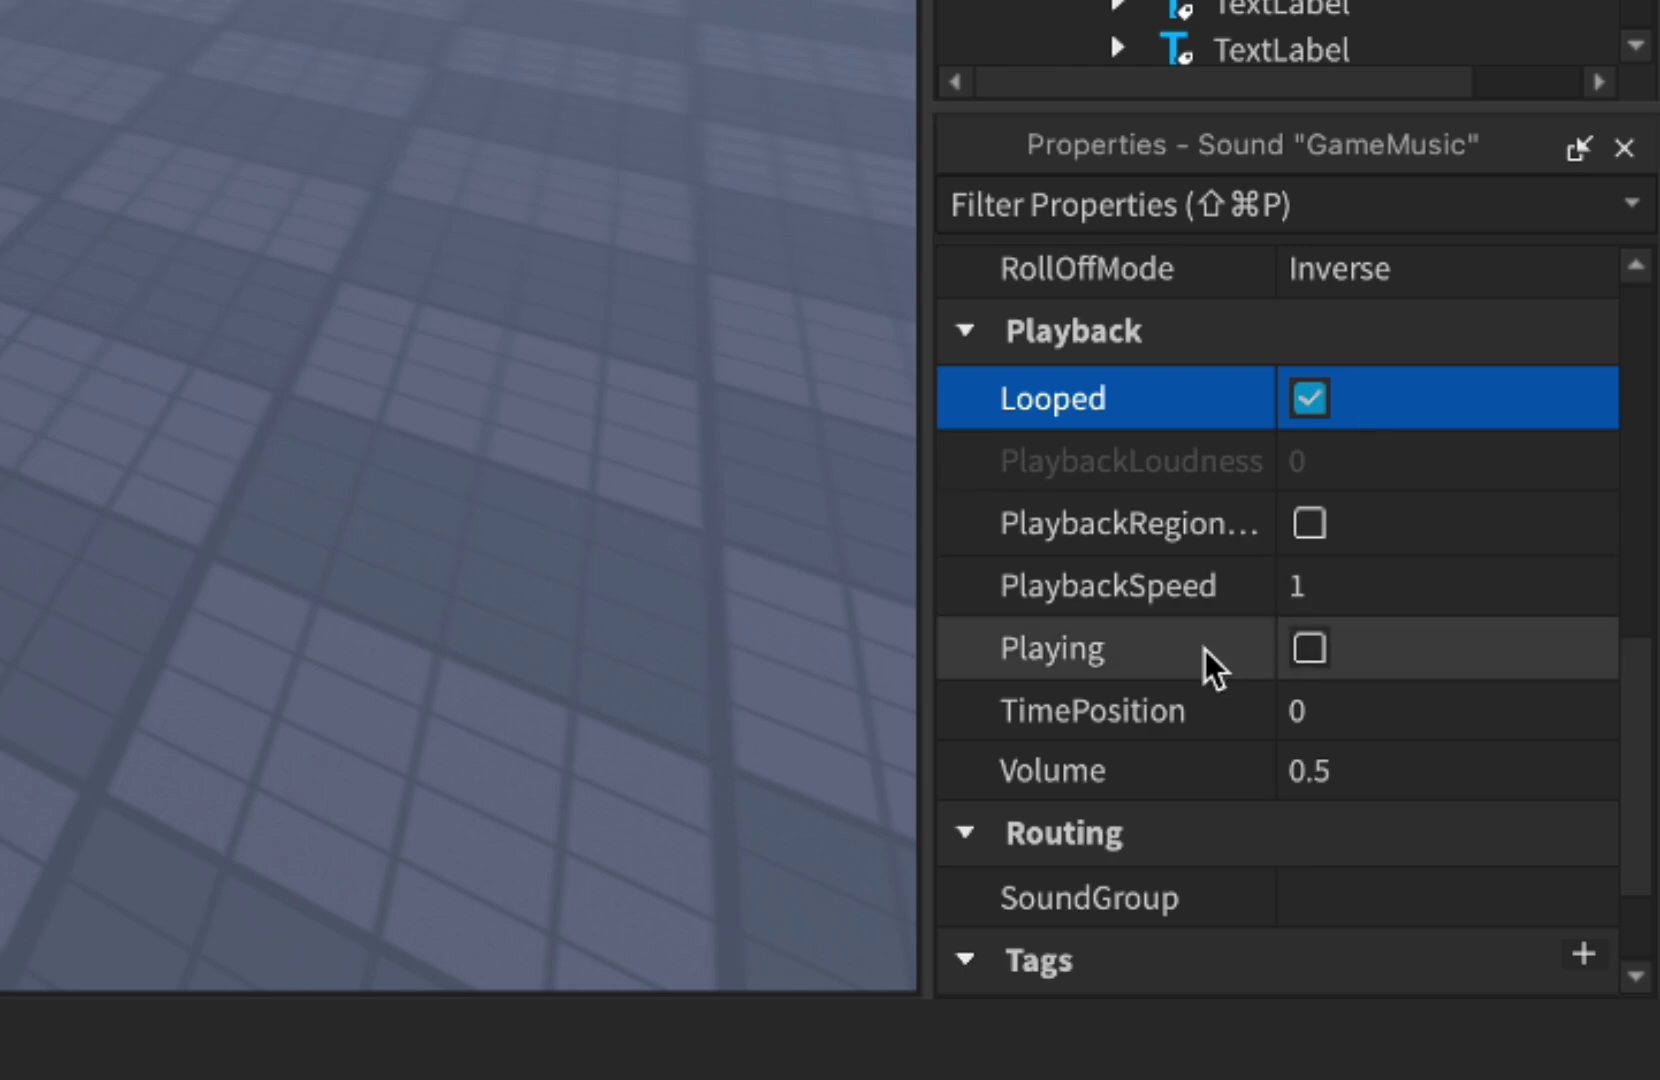
click(1397, 658)
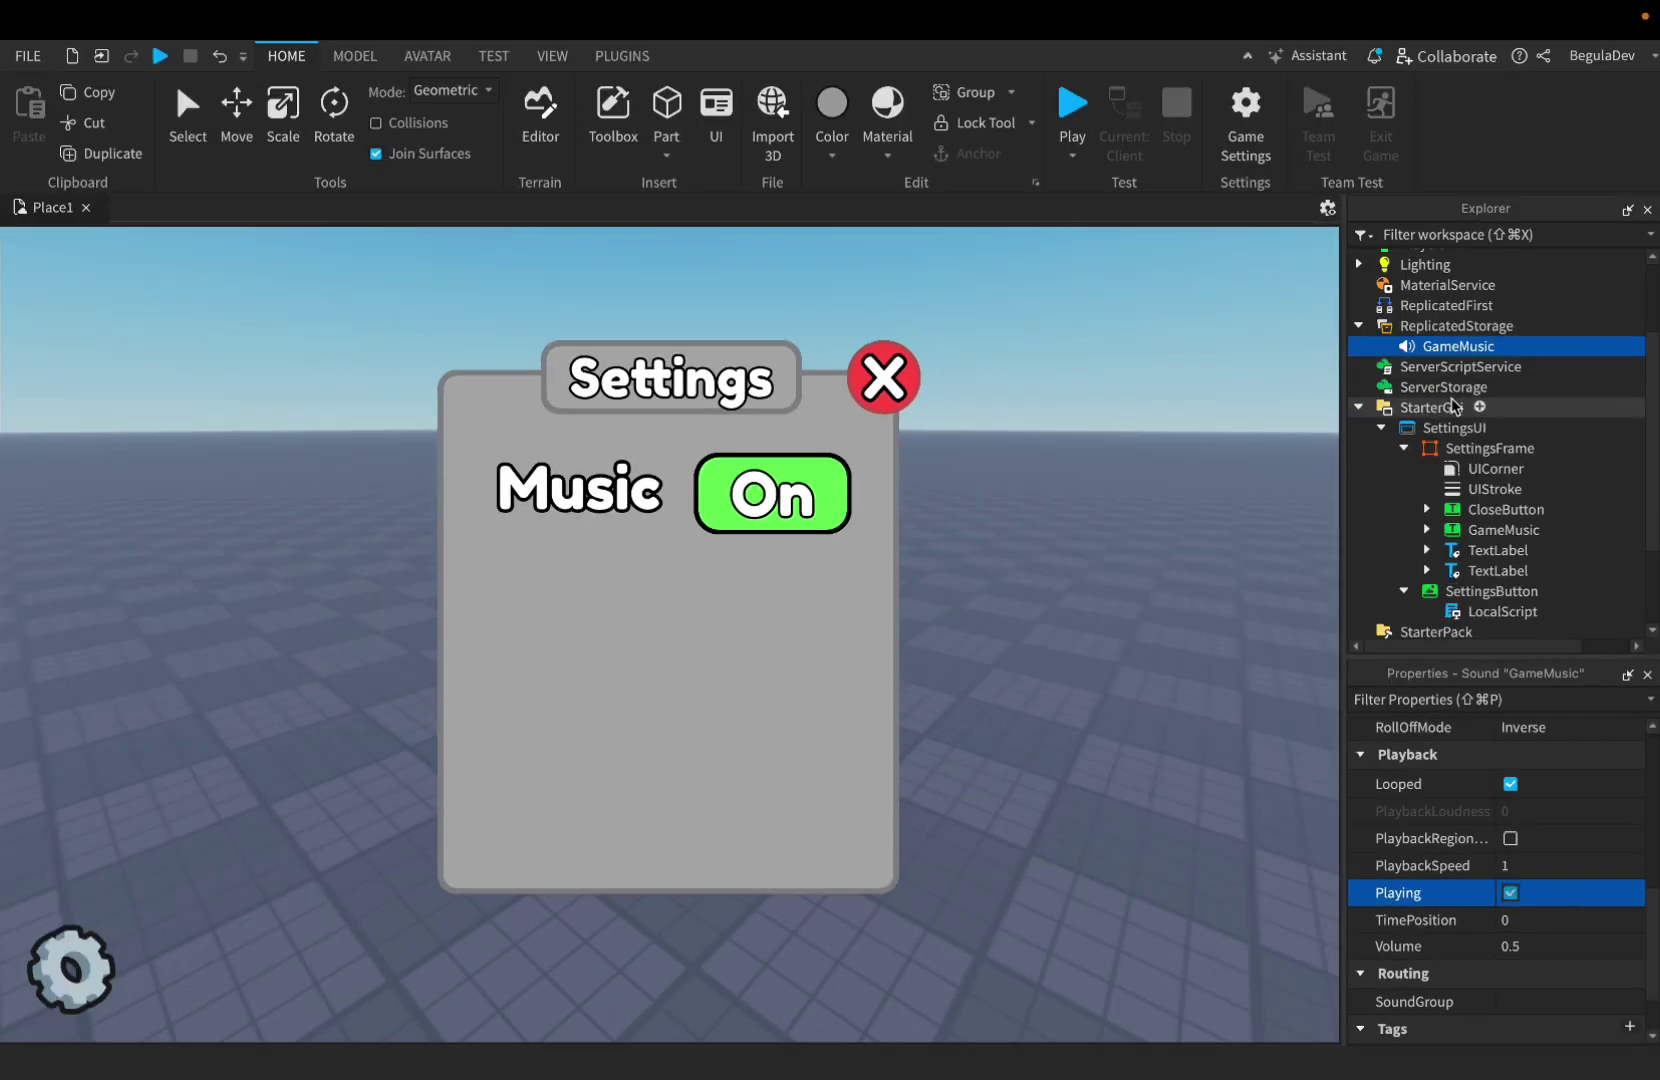
scroll(1452, 405, down, 1)
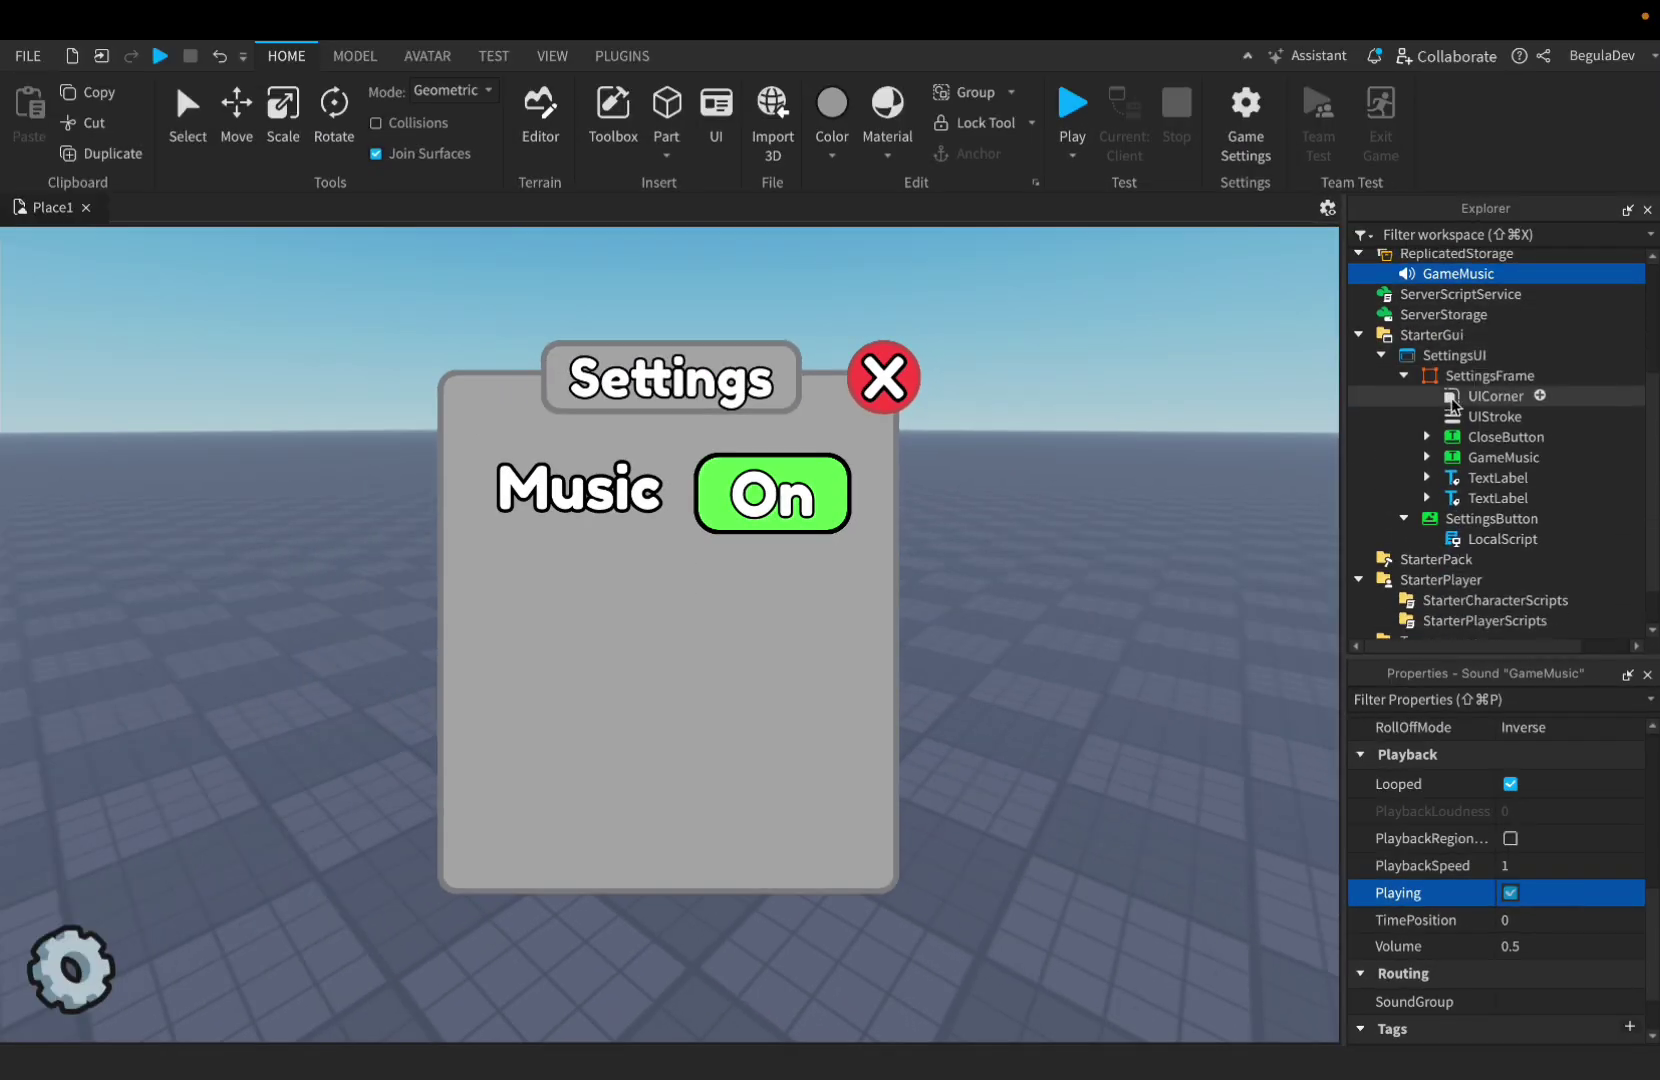
- Add a LocalScript under GameMusic and declare the button and GameMusic variables
click(1484, 460)
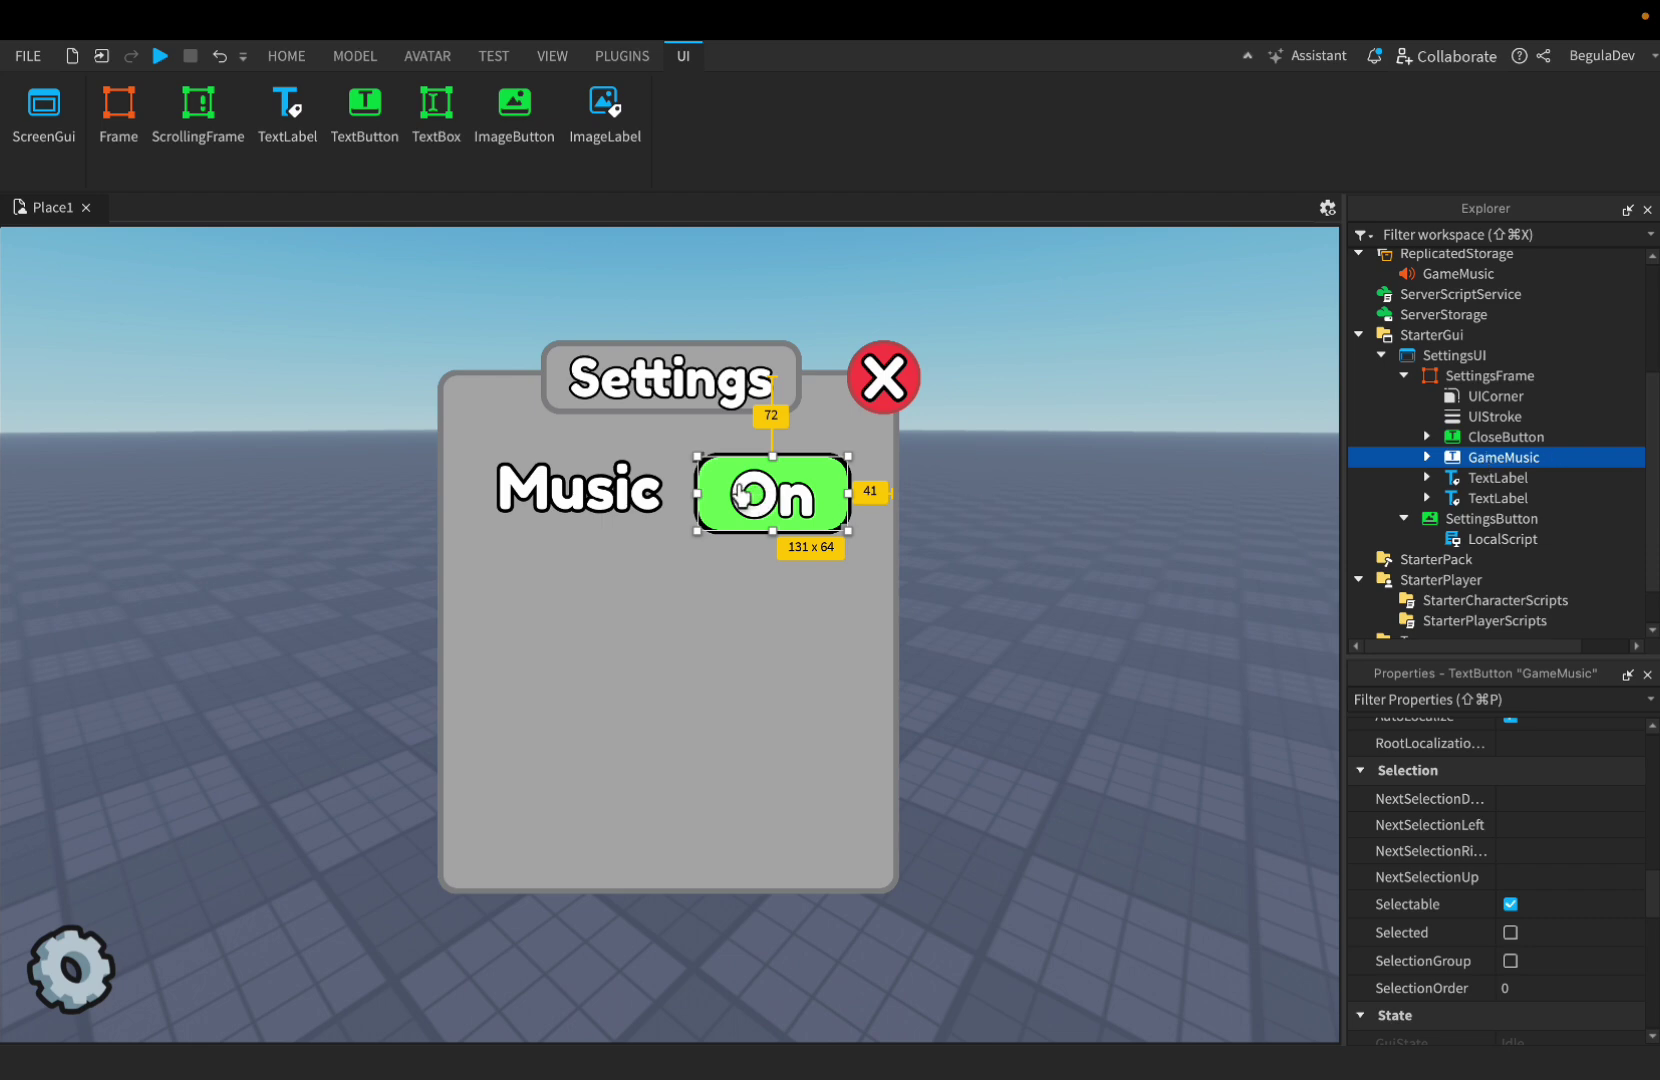
click(1556, 457)
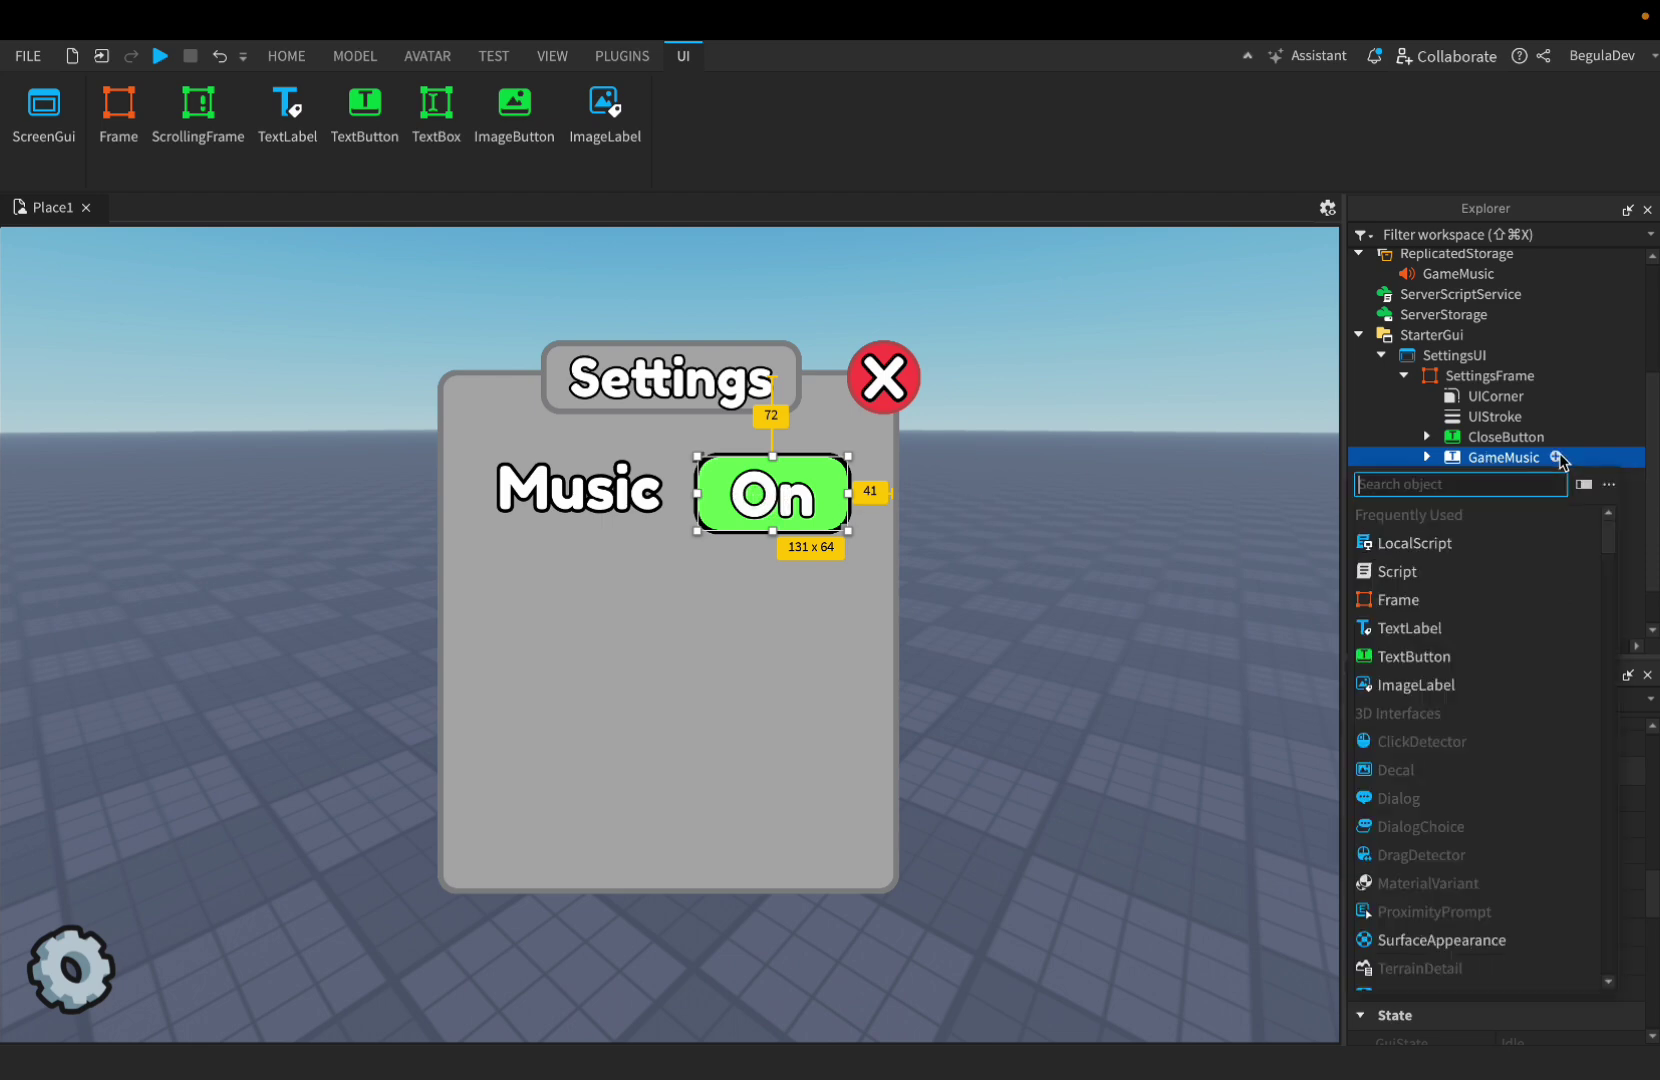
click(1430, 543)
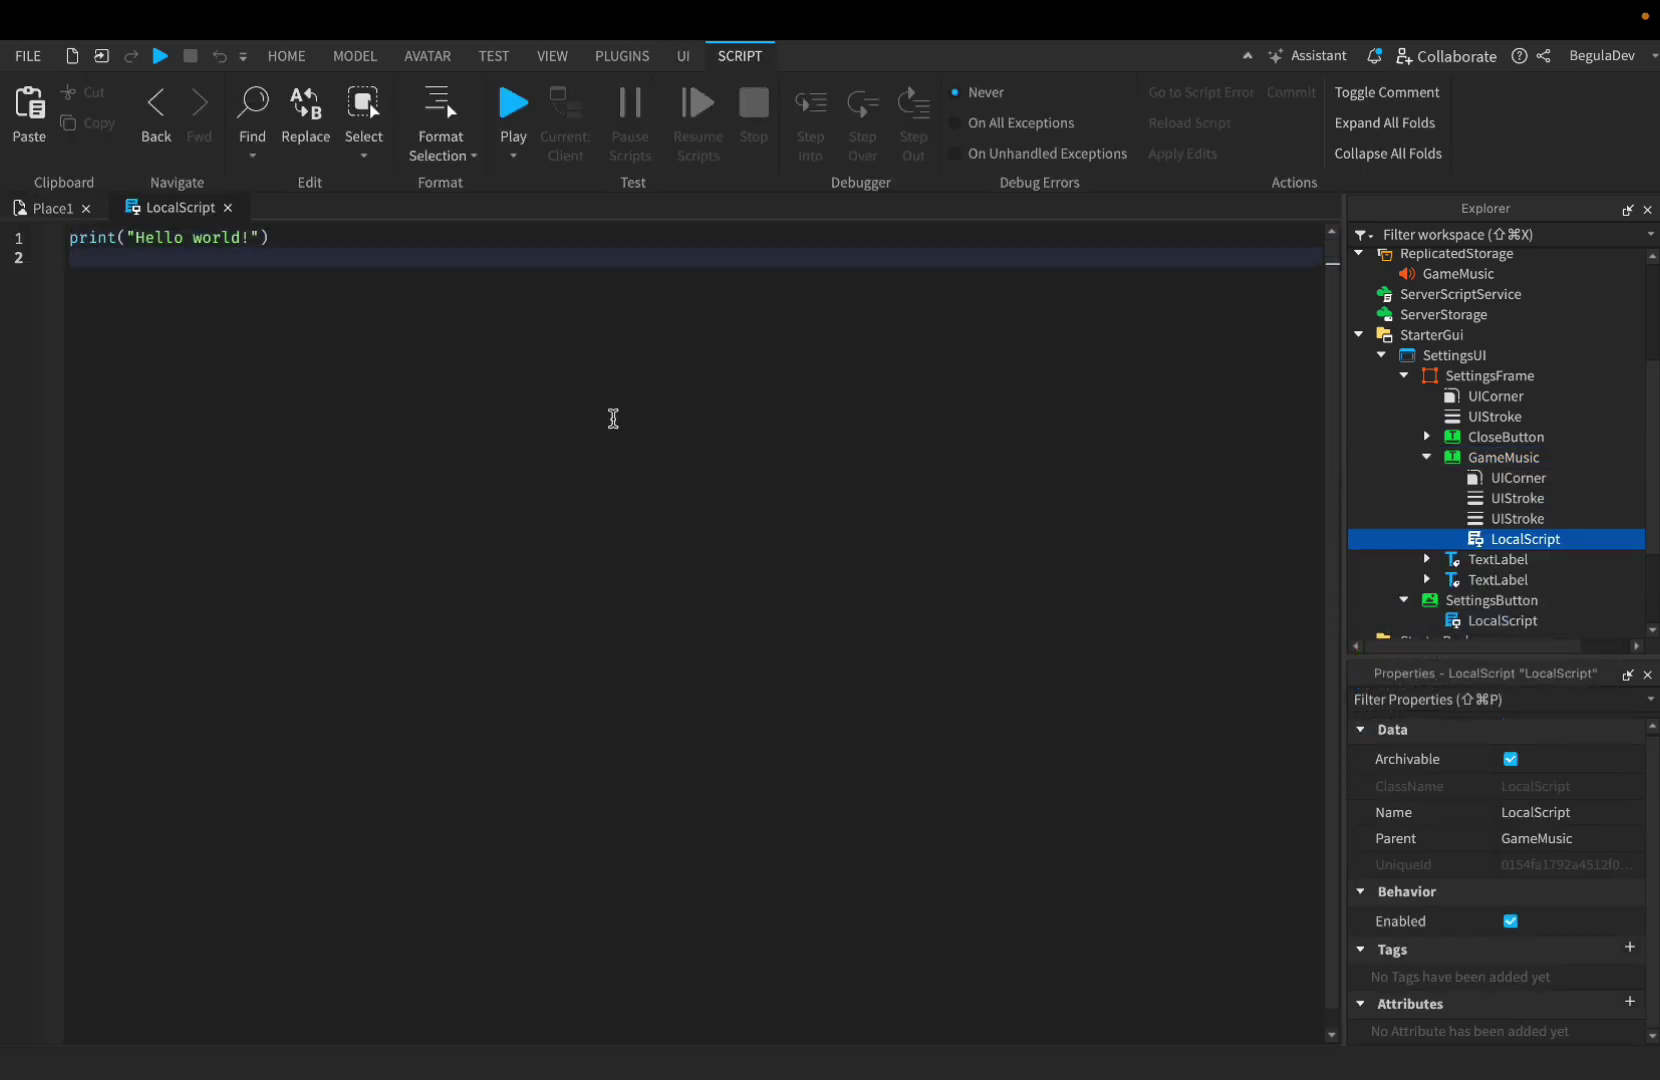
key(super+a)
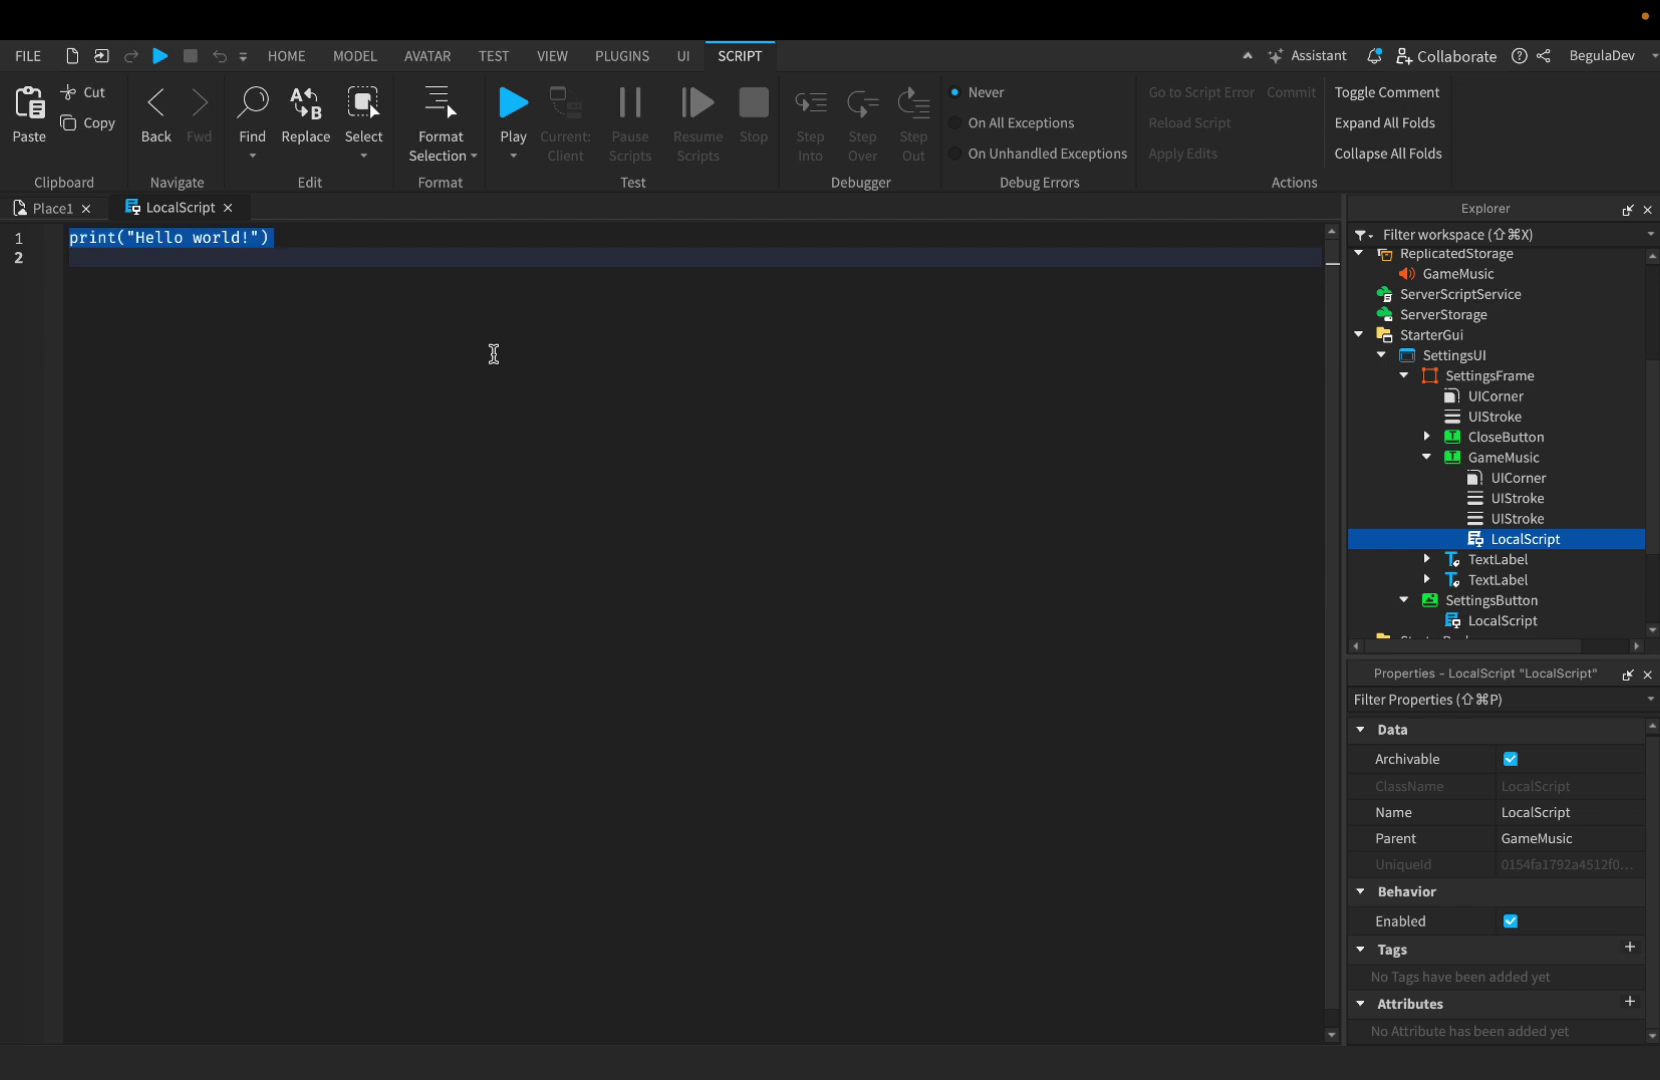
text(local button = sc)
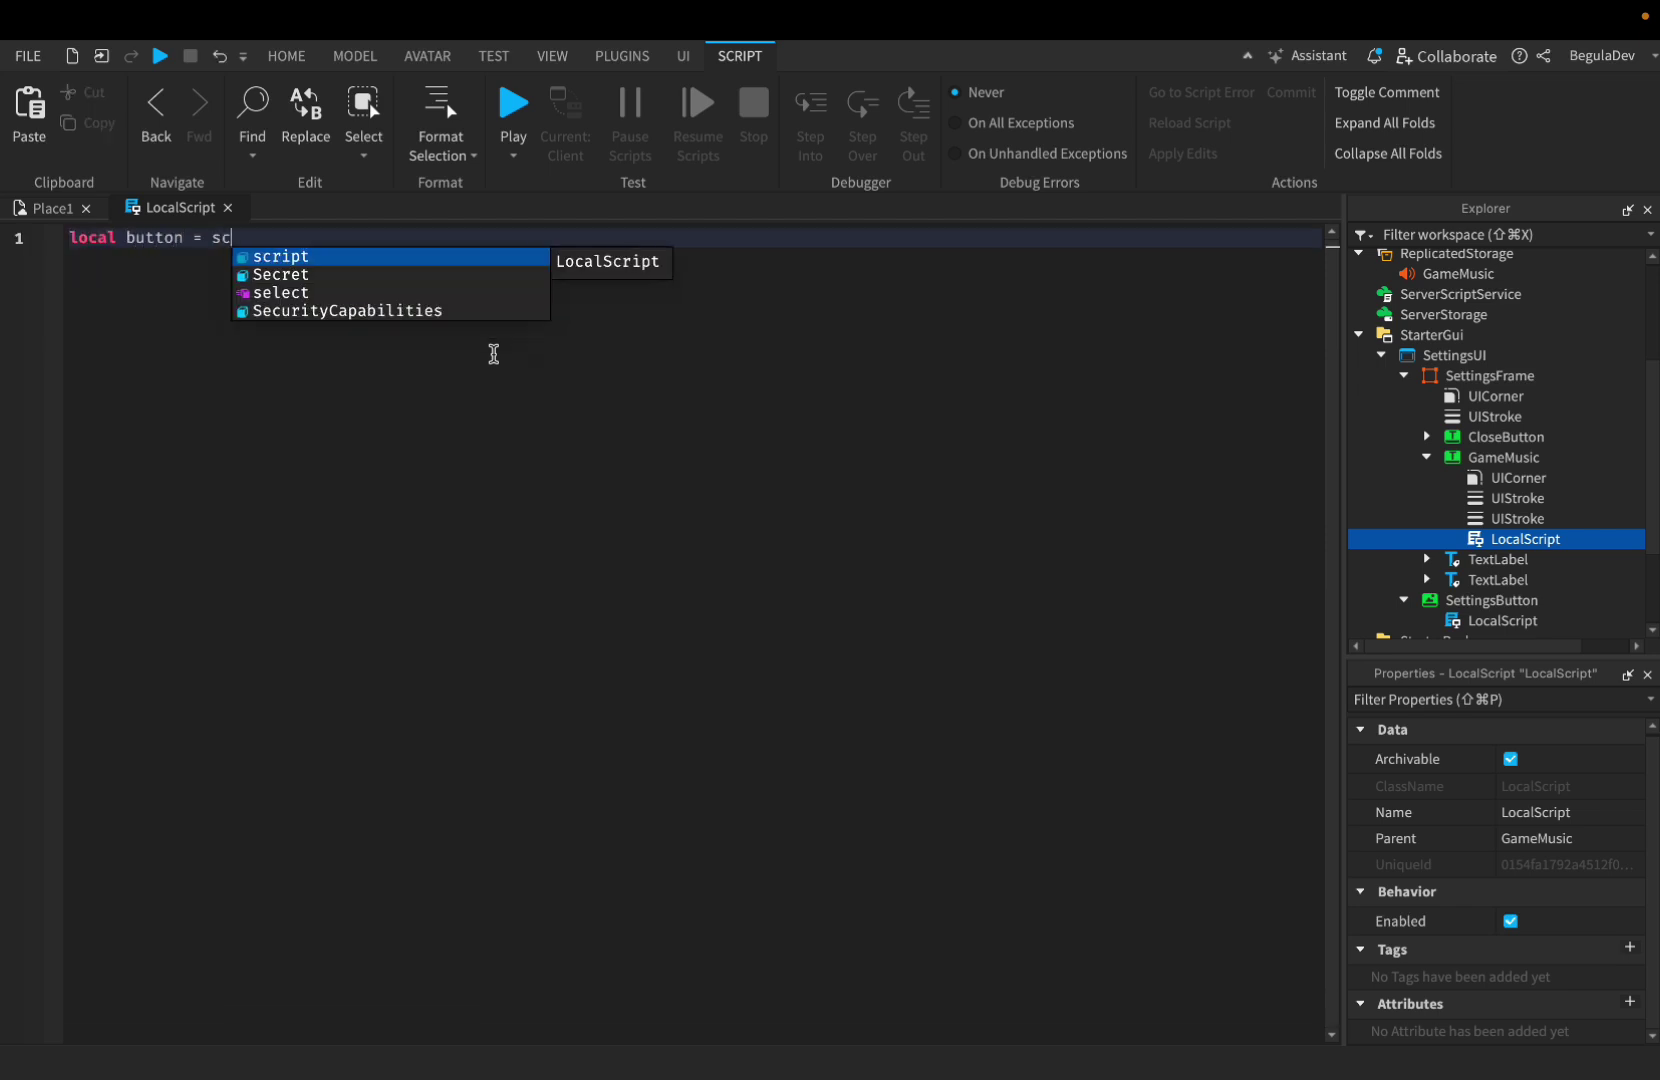
text(ript.Parent local music = g)
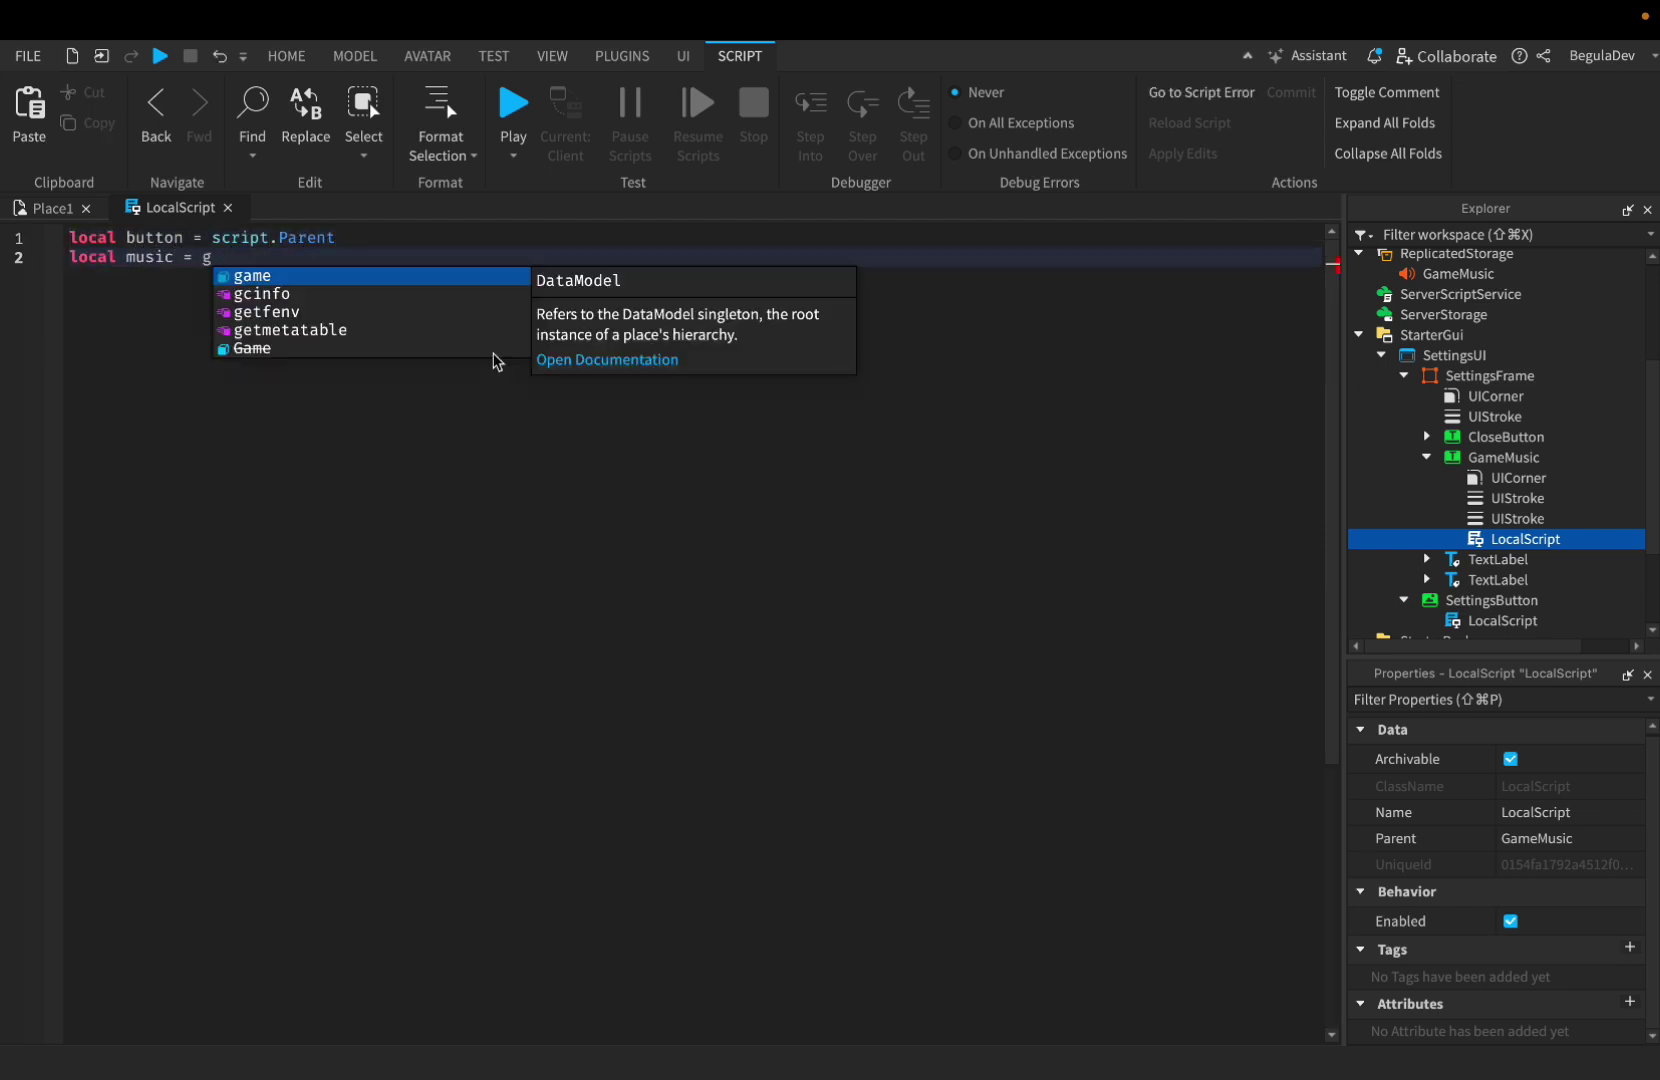
text(ame.ReplicatedStorage:FindFirstChild("GameMusic"))
- Write the click handler's playing branch: volume 0, text "Off", red colour (247, 82, 72)
key(Return)
key(Return)
text(l)
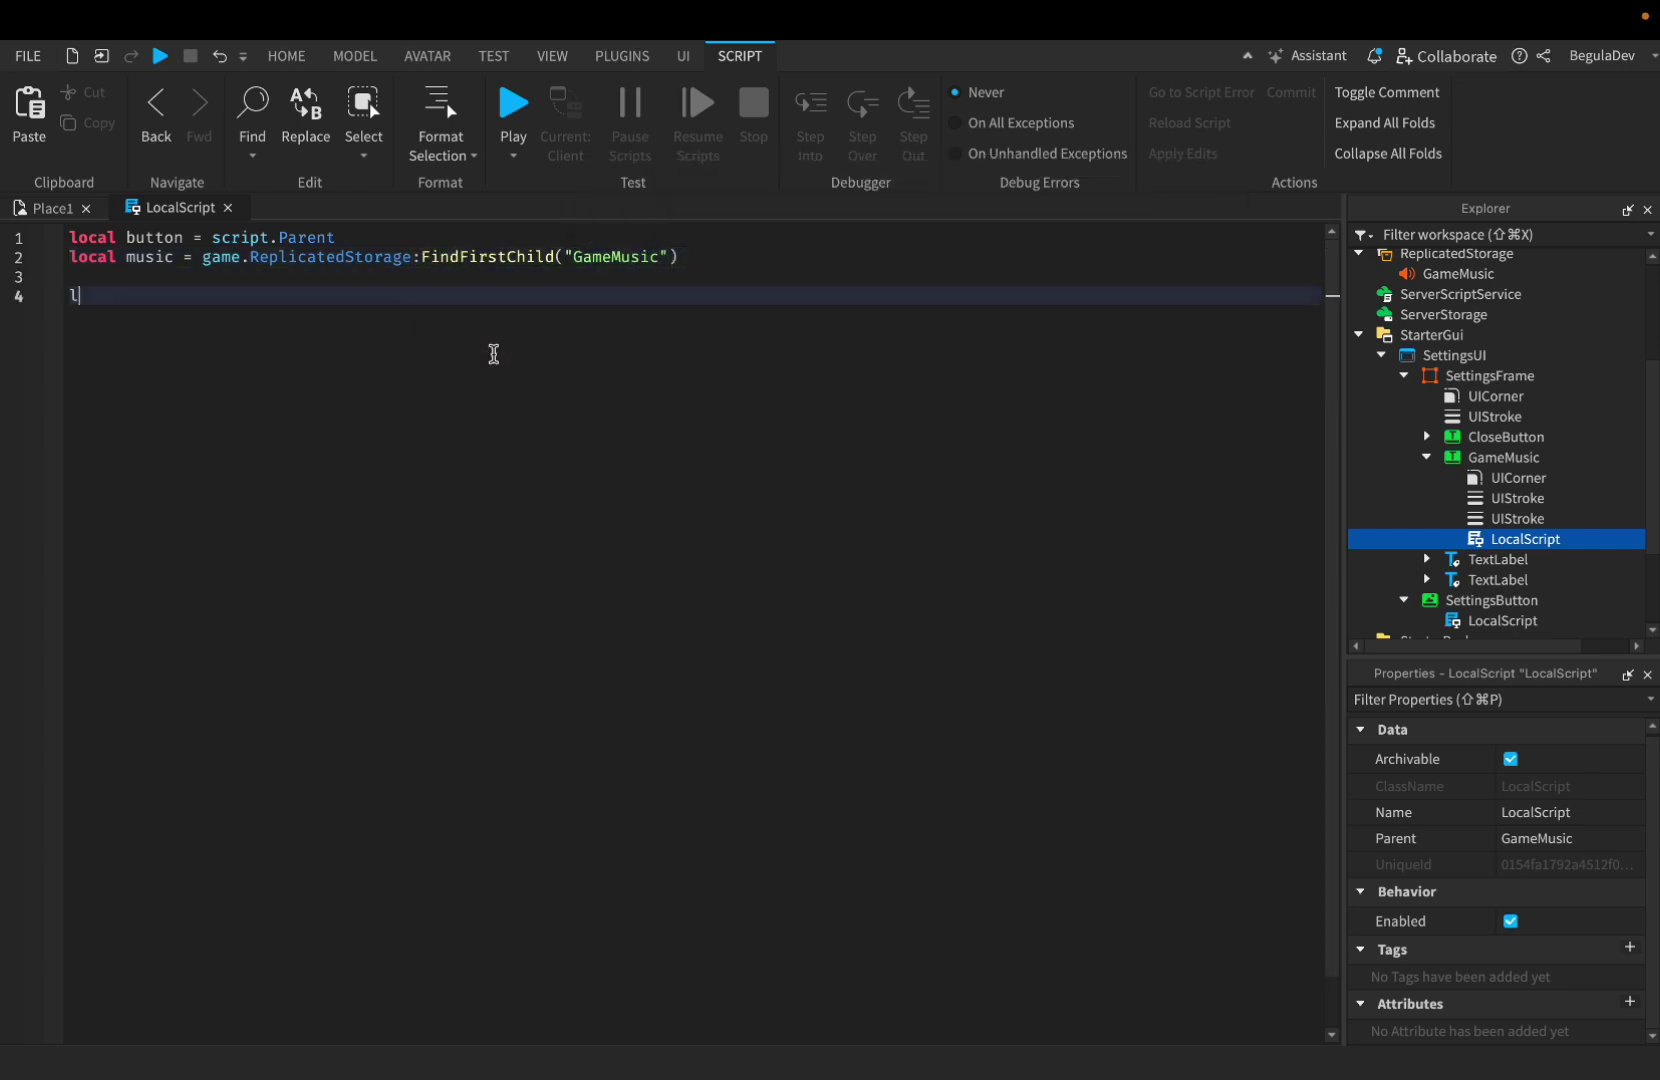
text(button.MouseButton1Click:Connect(function()
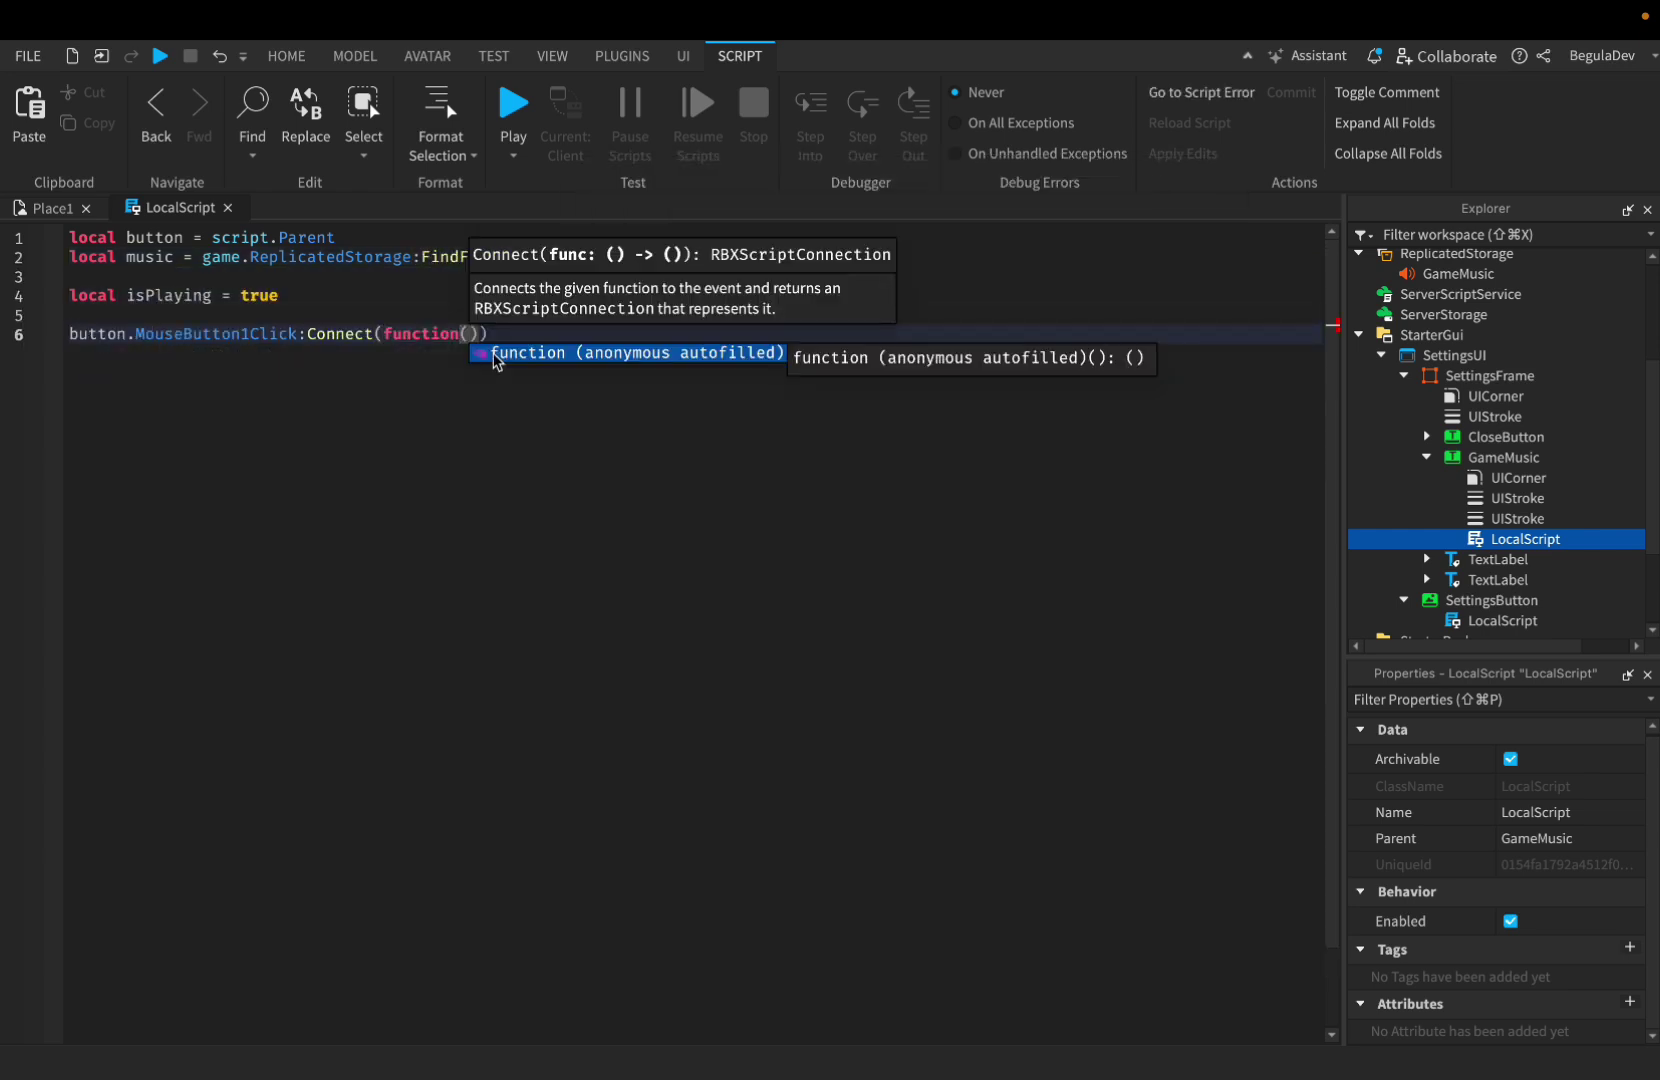
key(Return)
text(if music then)
key(Return)
text(if isPlaying then)
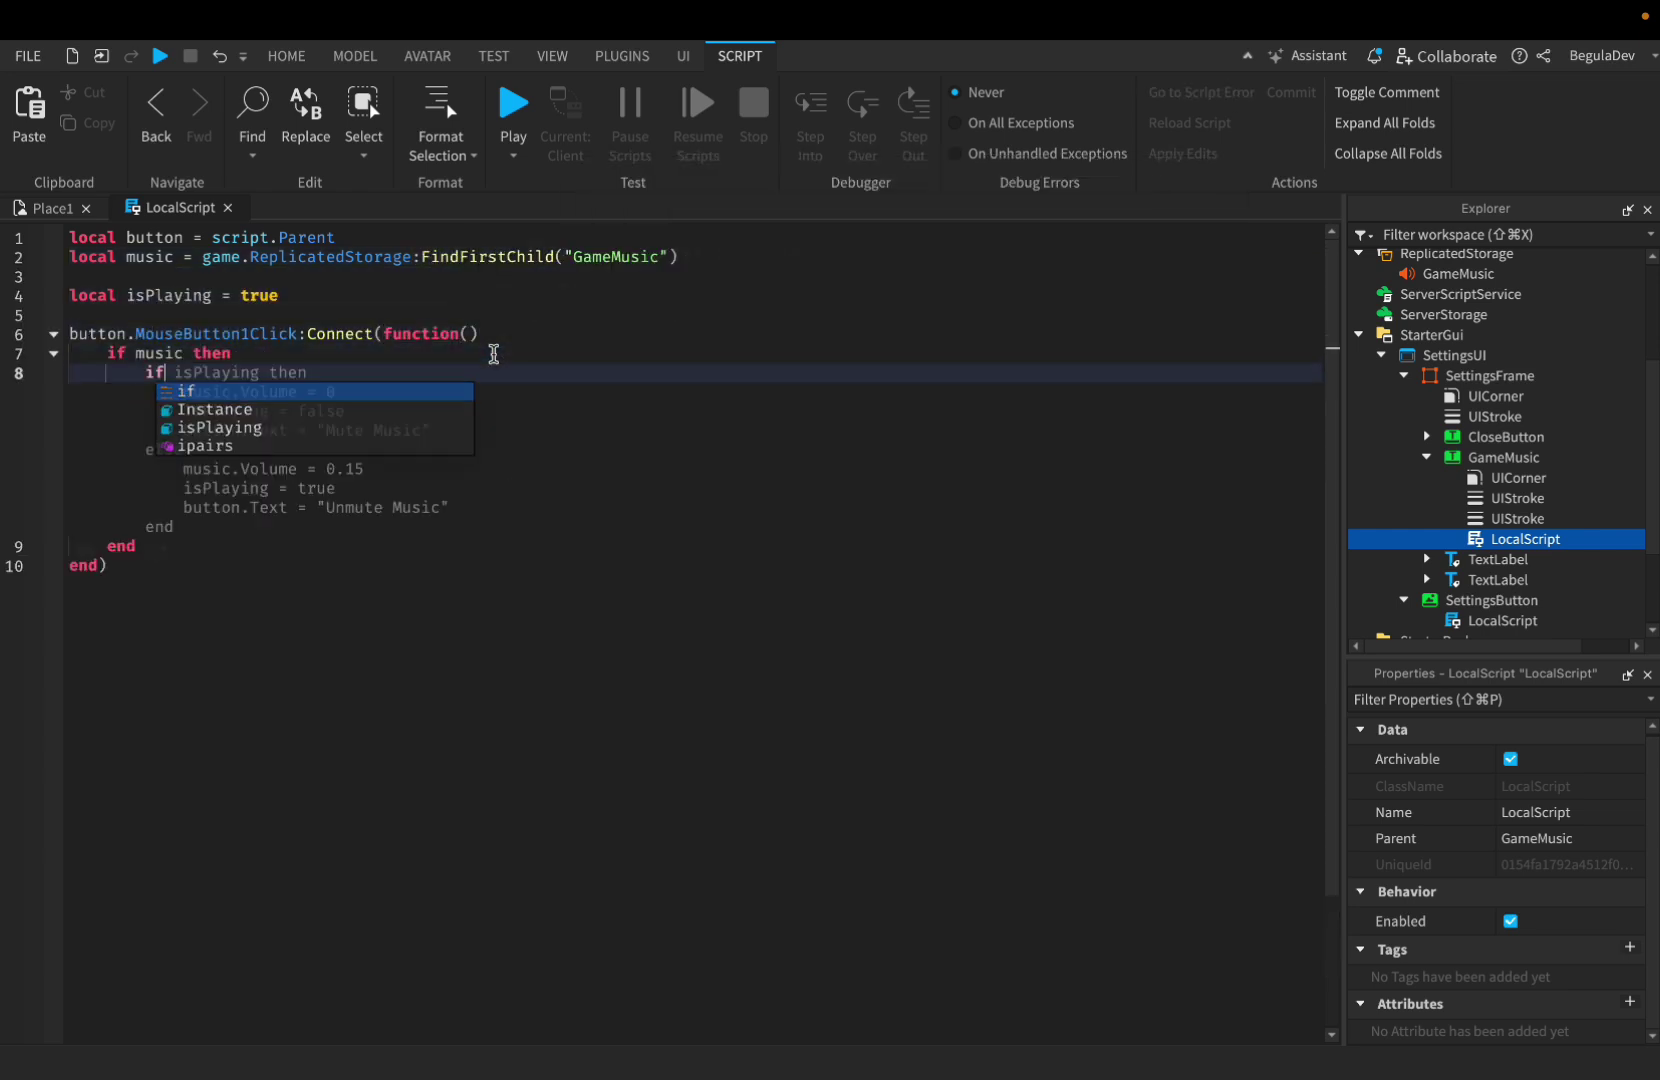
key(Return)
text(music.volume = 0)
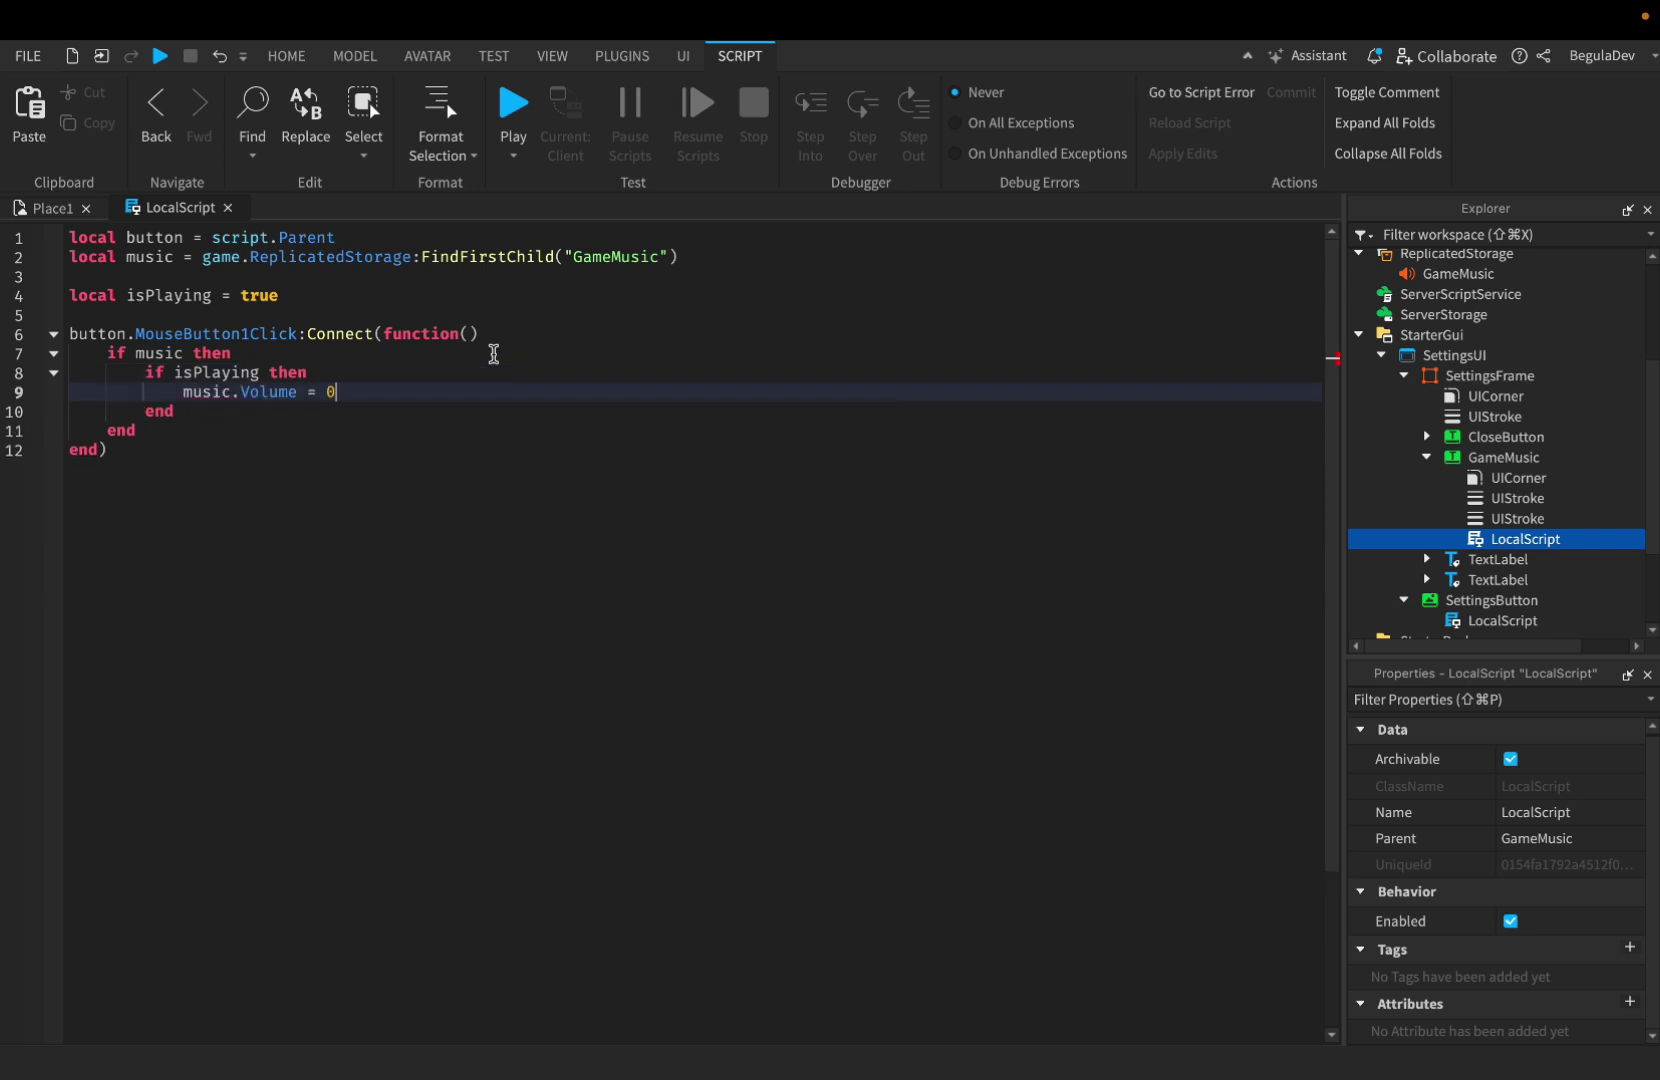
key(Return)
text(button.Text = "Off")
key(Return)
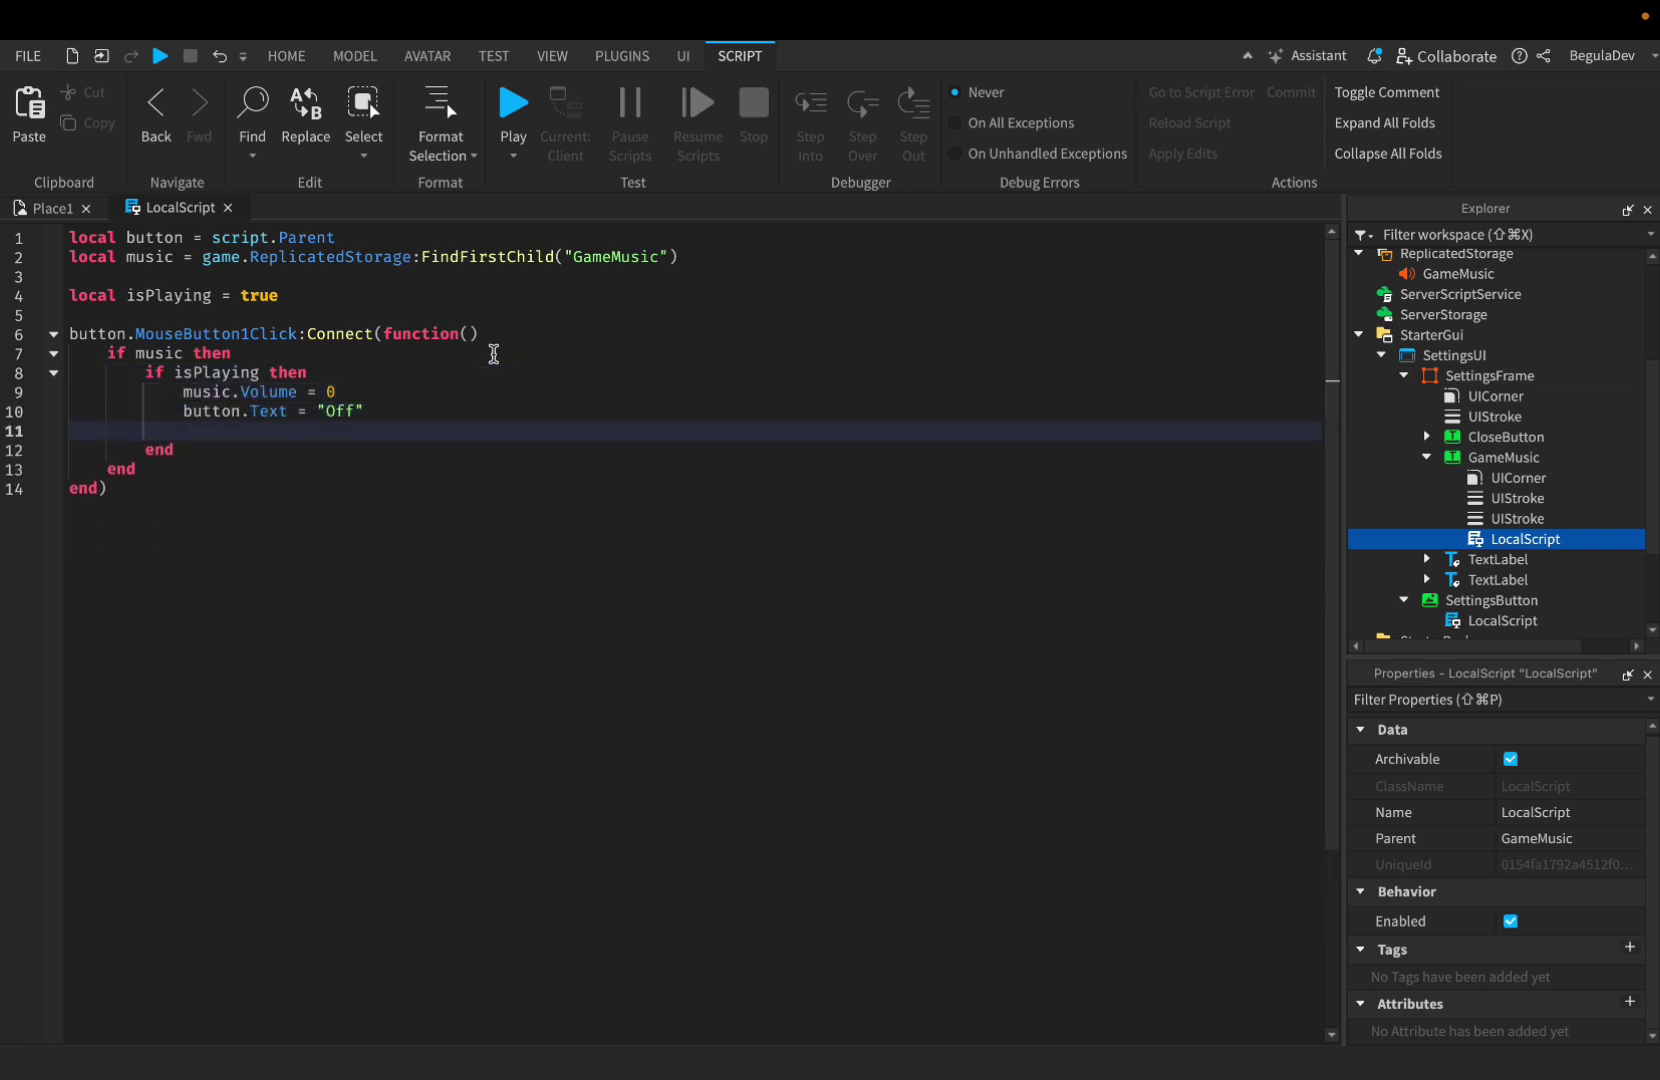
text(button.BackgroundColor3 = Color3.fr)
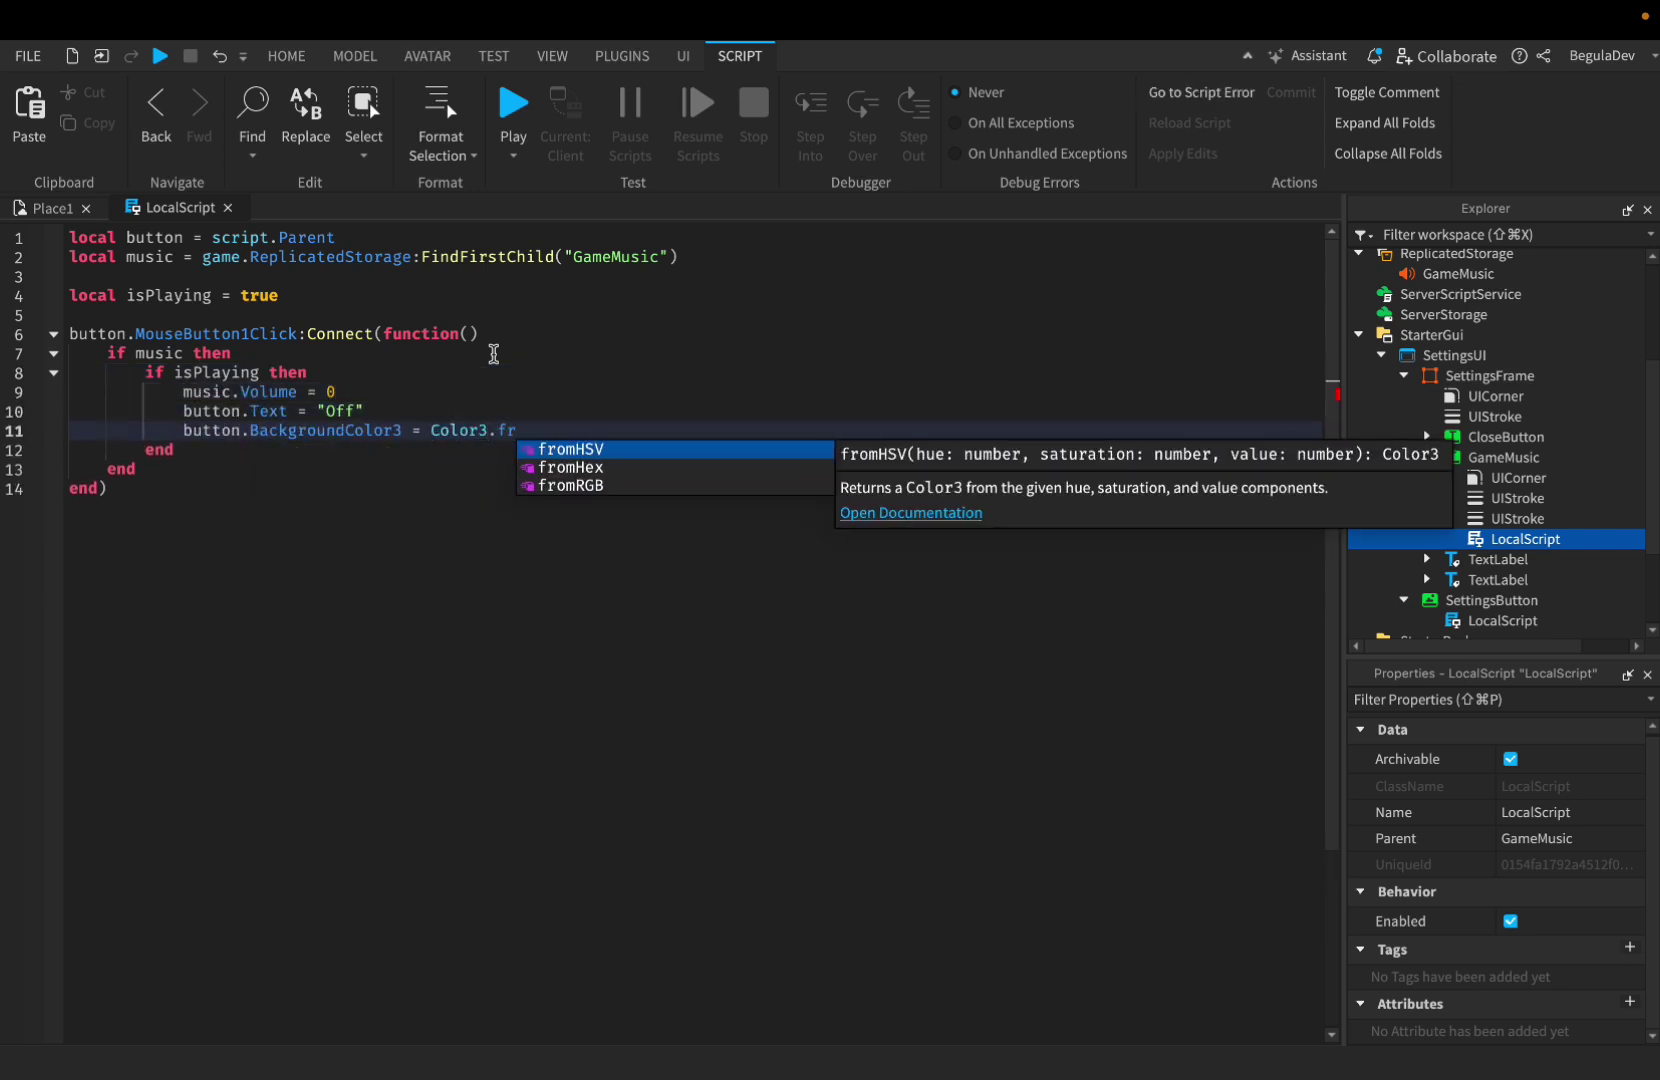
text(omRGB(247, 82, 72))
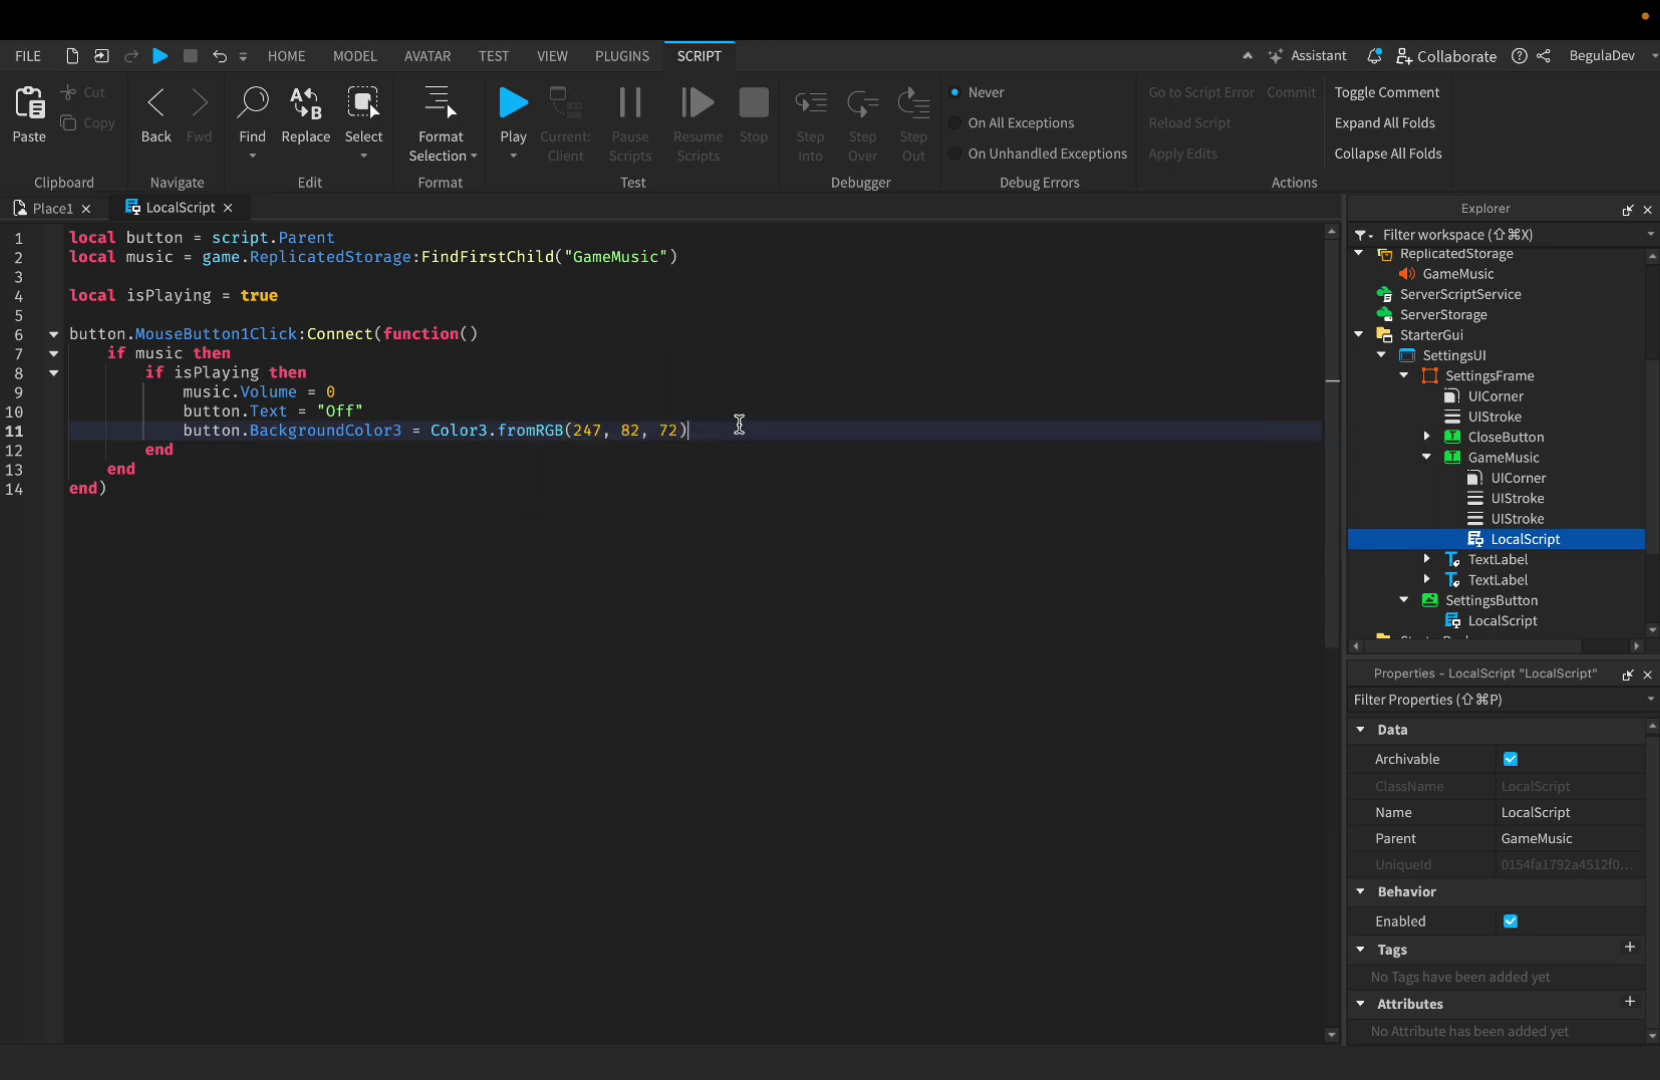
key(Return)
- Add the else branch restoring volume 0.5, text "On" and green, then toggle isPlaying
text(else)
key(Return)
text(music.volume = 0.5)
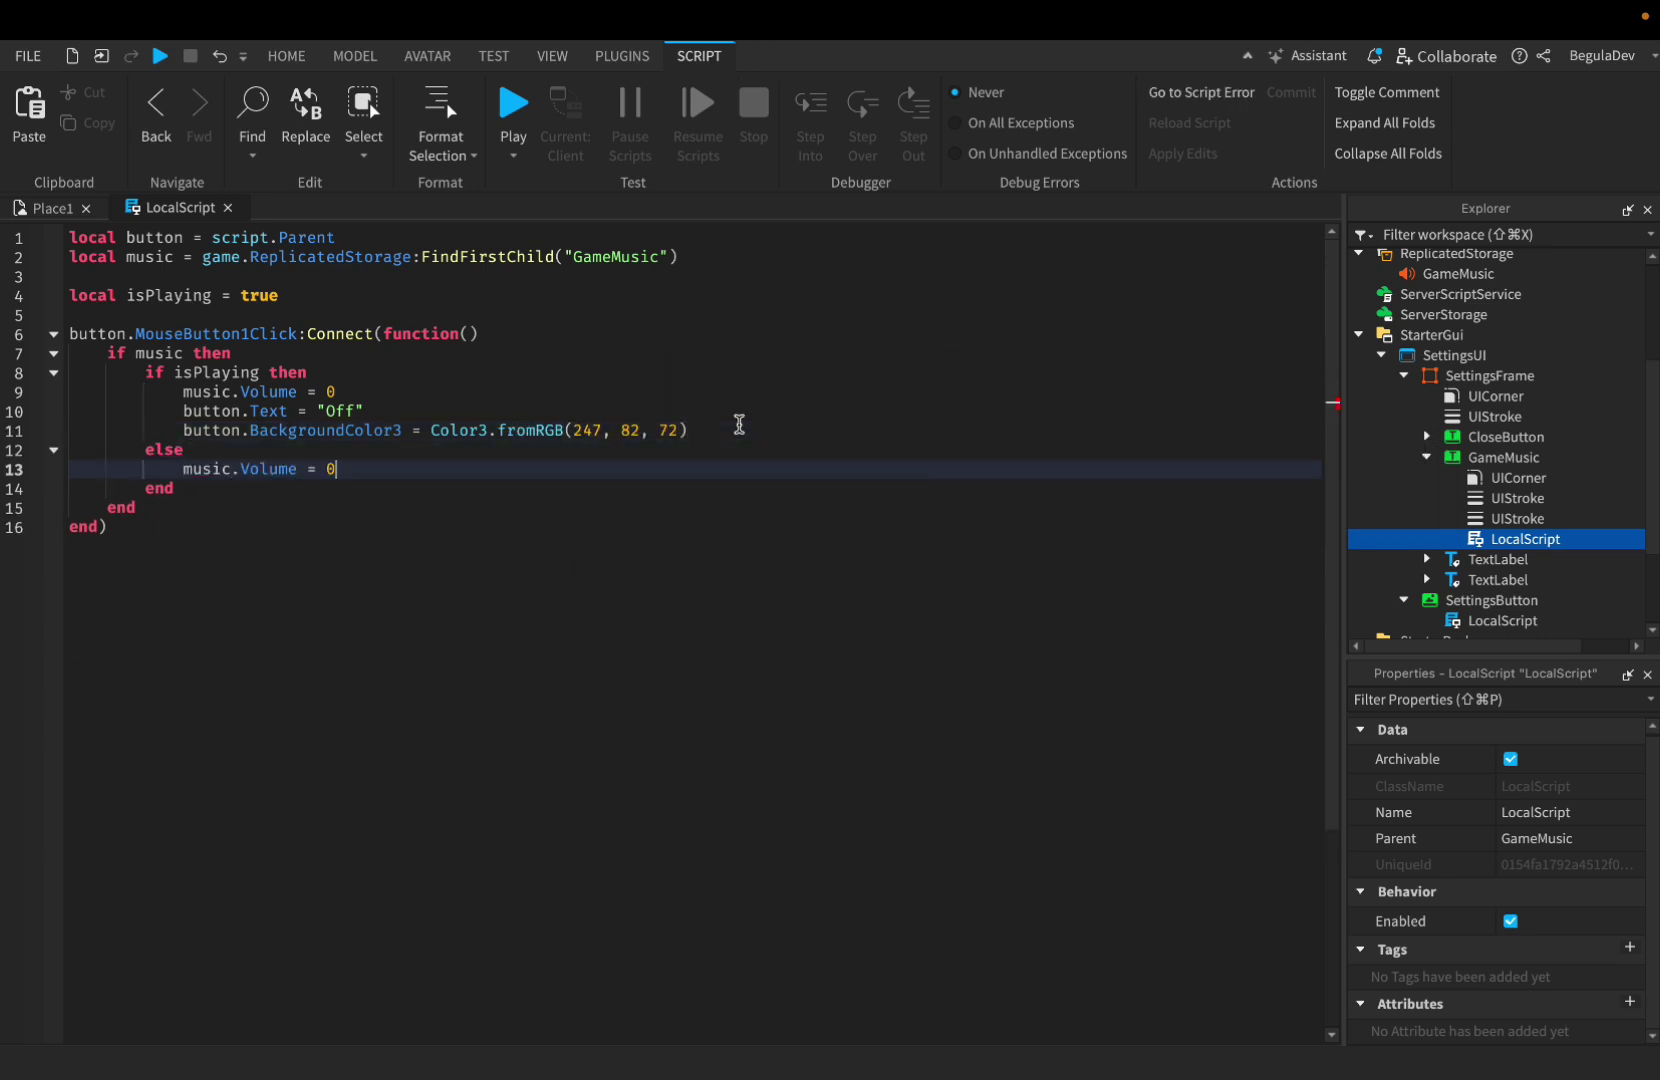
key(Return)
text(button.Text = "On")
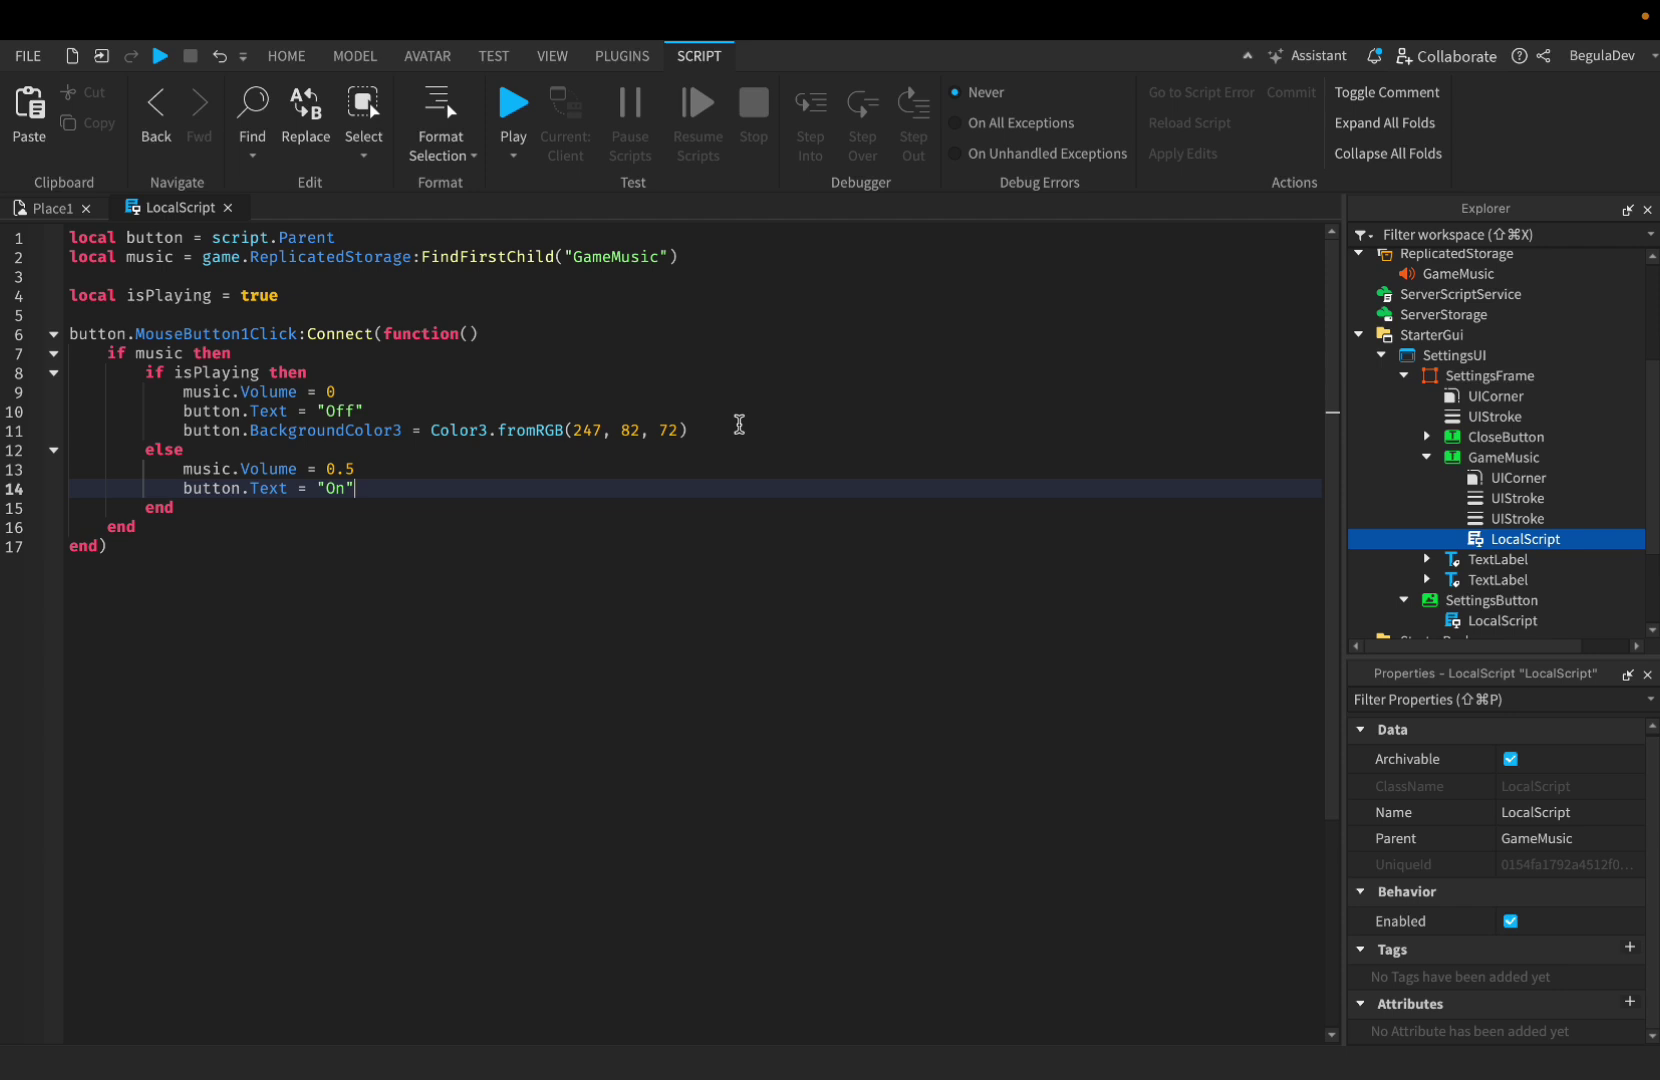
key(Return)
text(button.BackgroundColor3 = Color3.fromRGB()
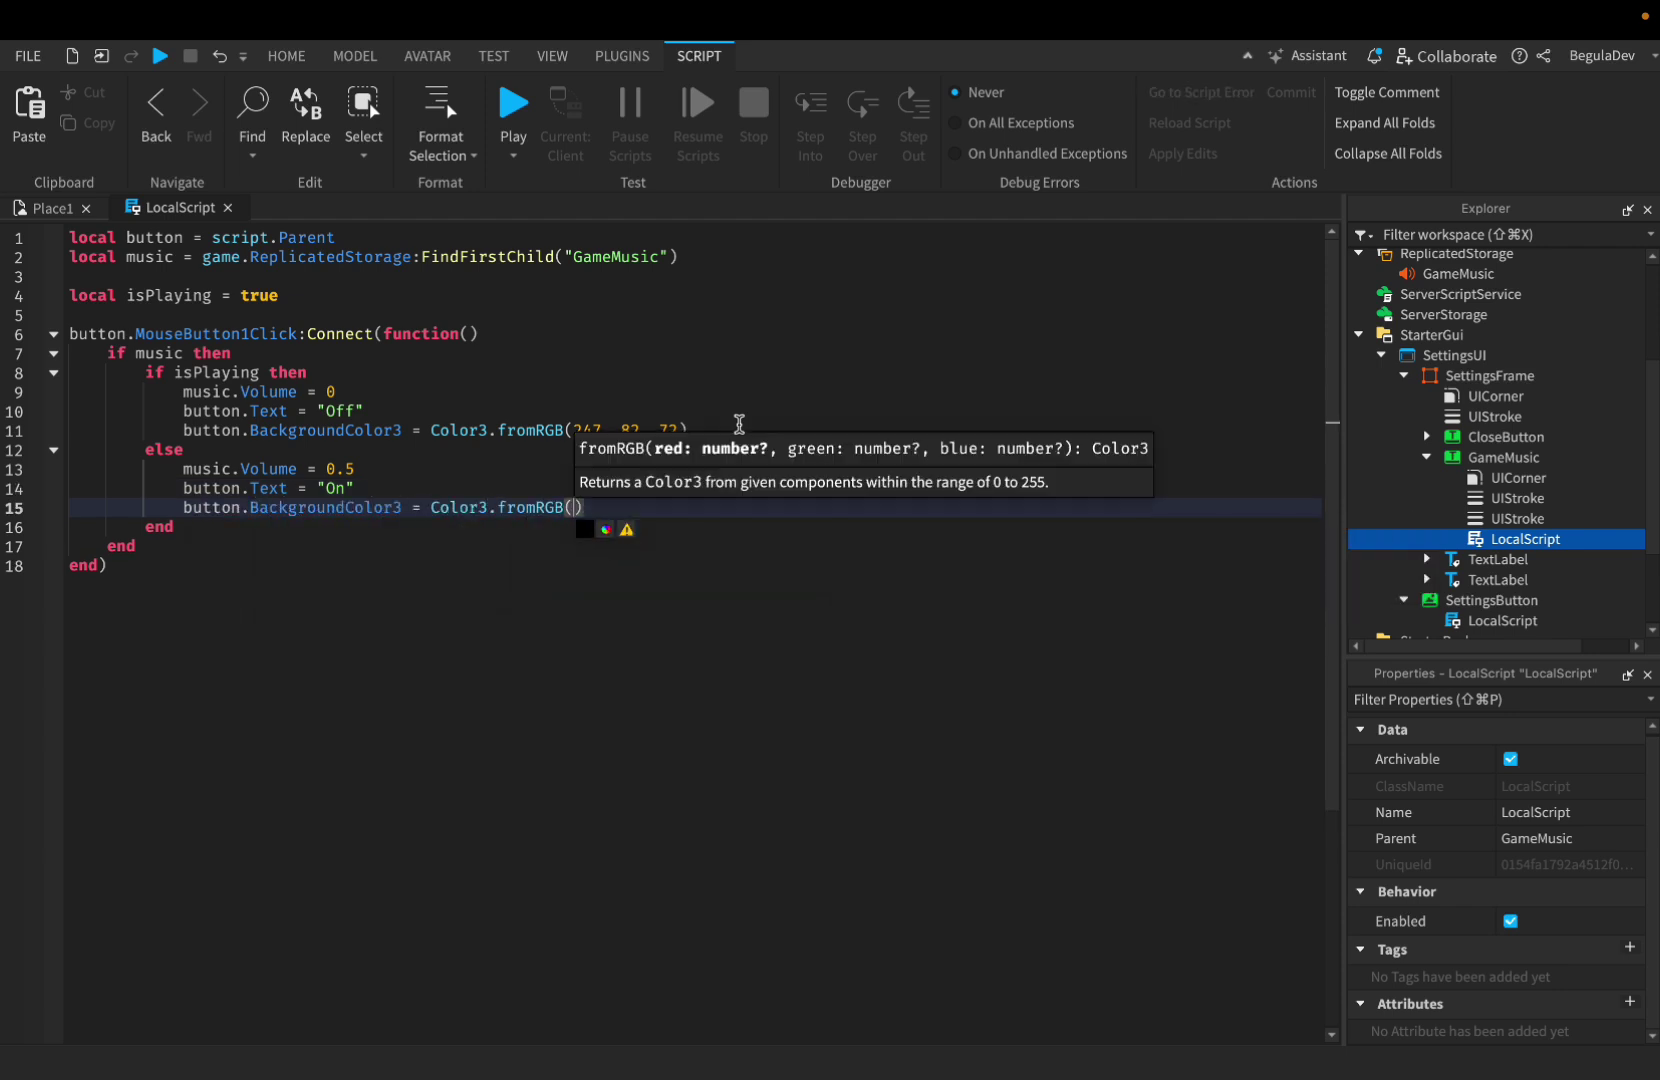
click(1503, 457)
scroll(1592, 903, down, 3)
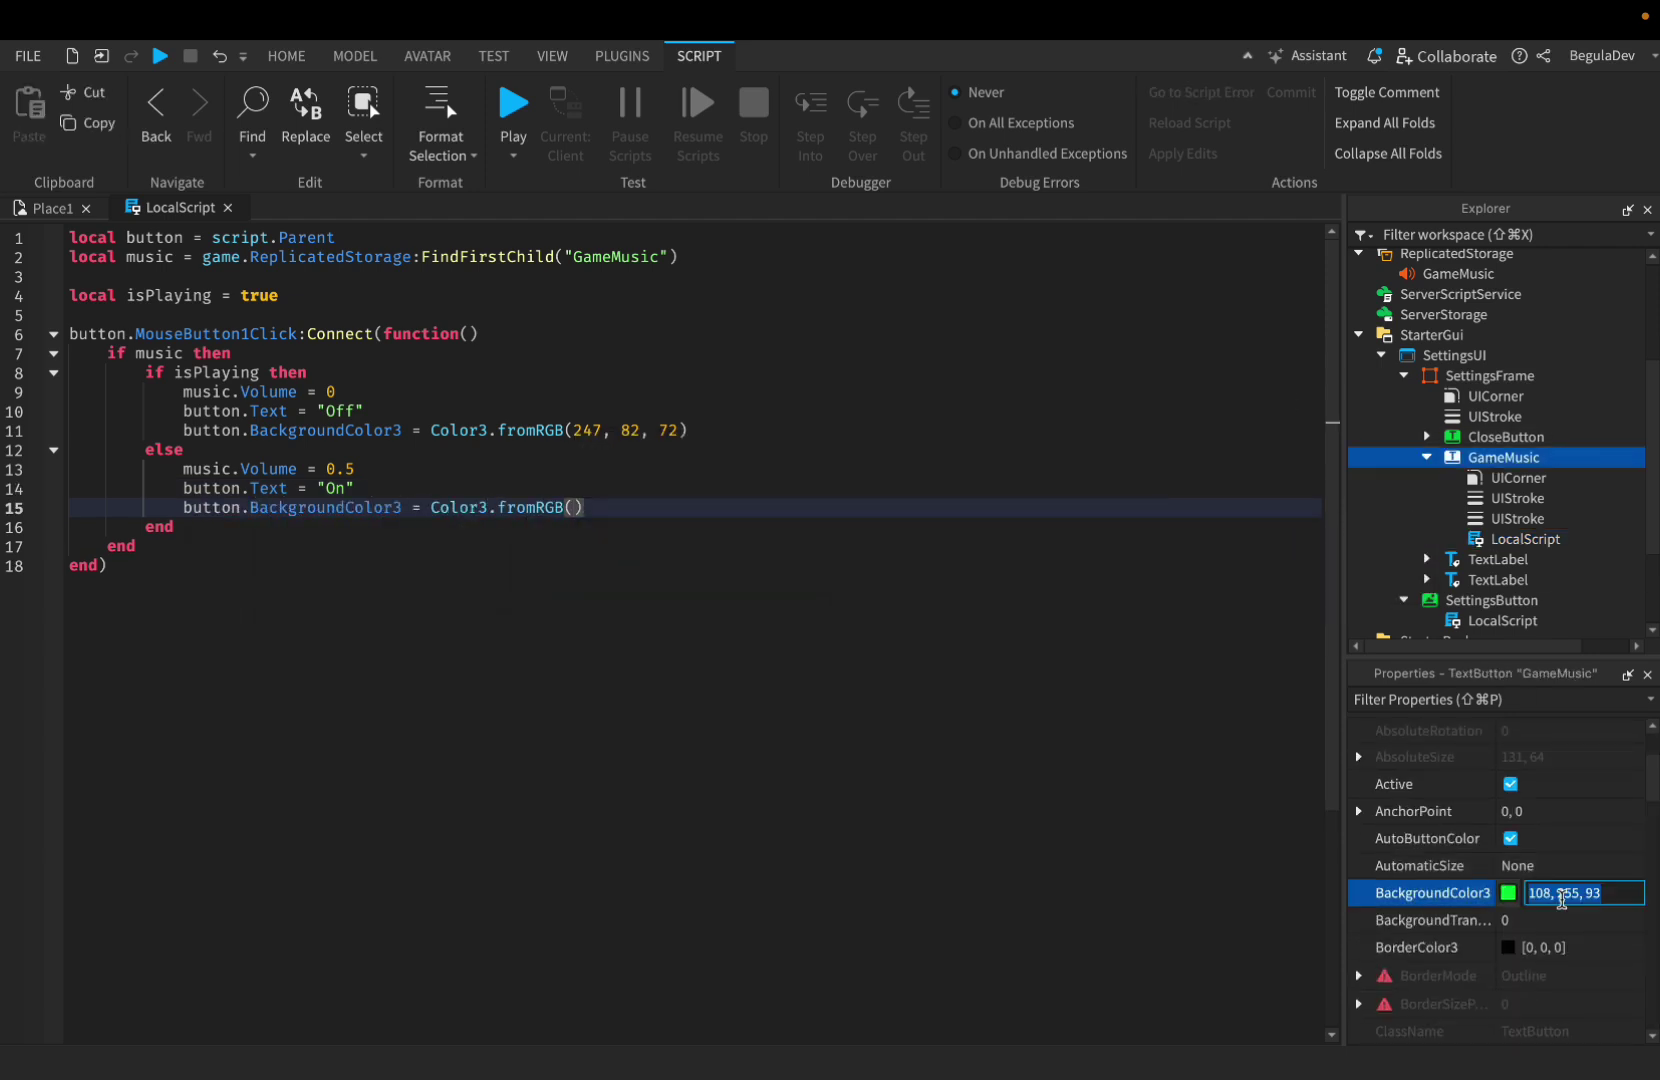
click(500, 533)
key(Return)
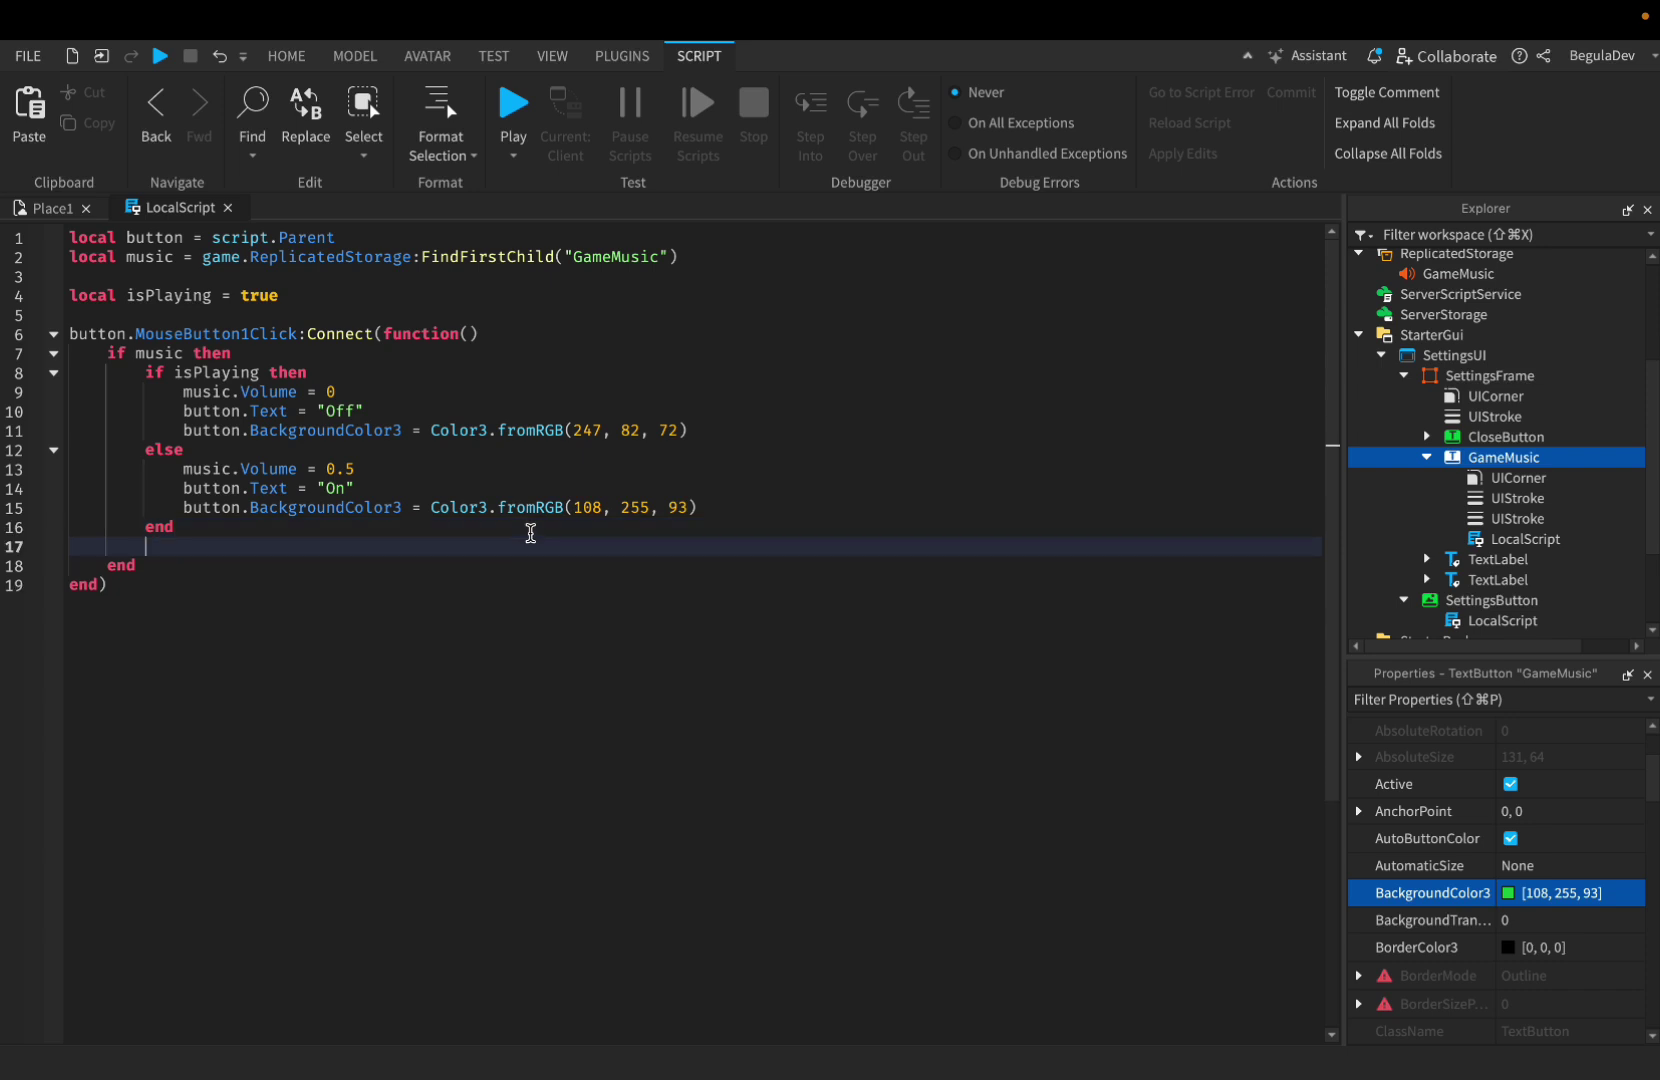
text(isPlaying = not isPlaying)
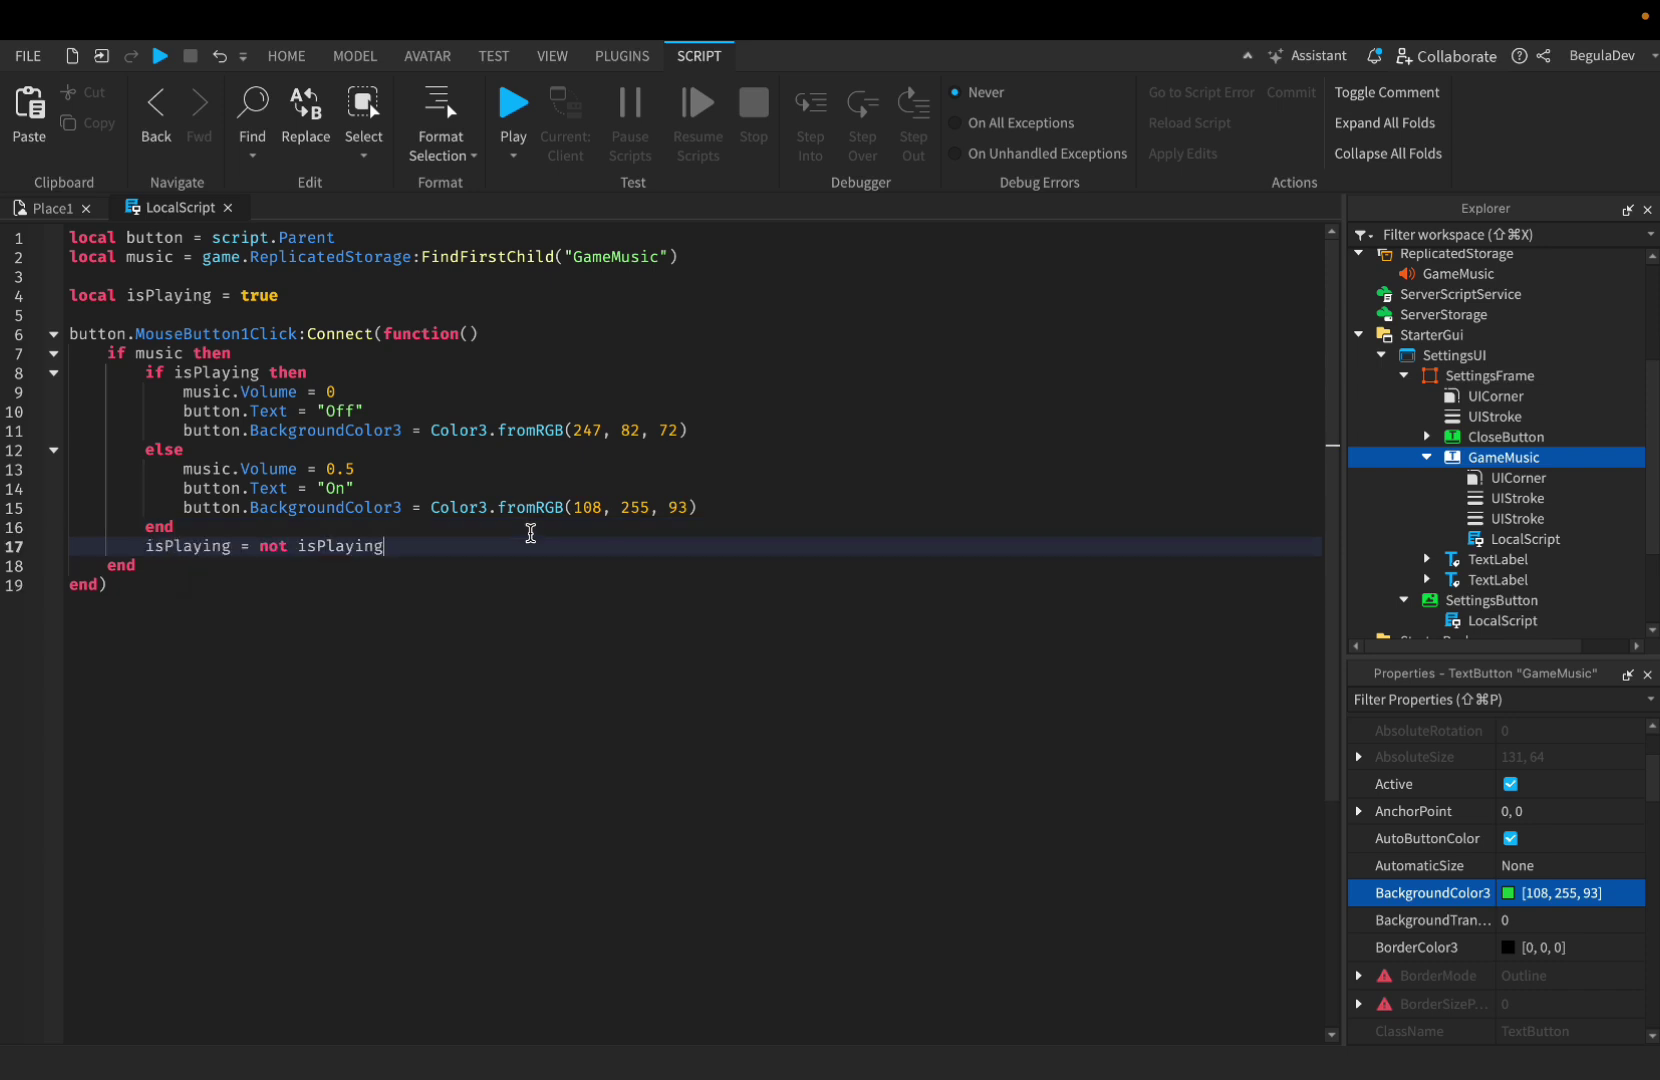
click(228, 208)
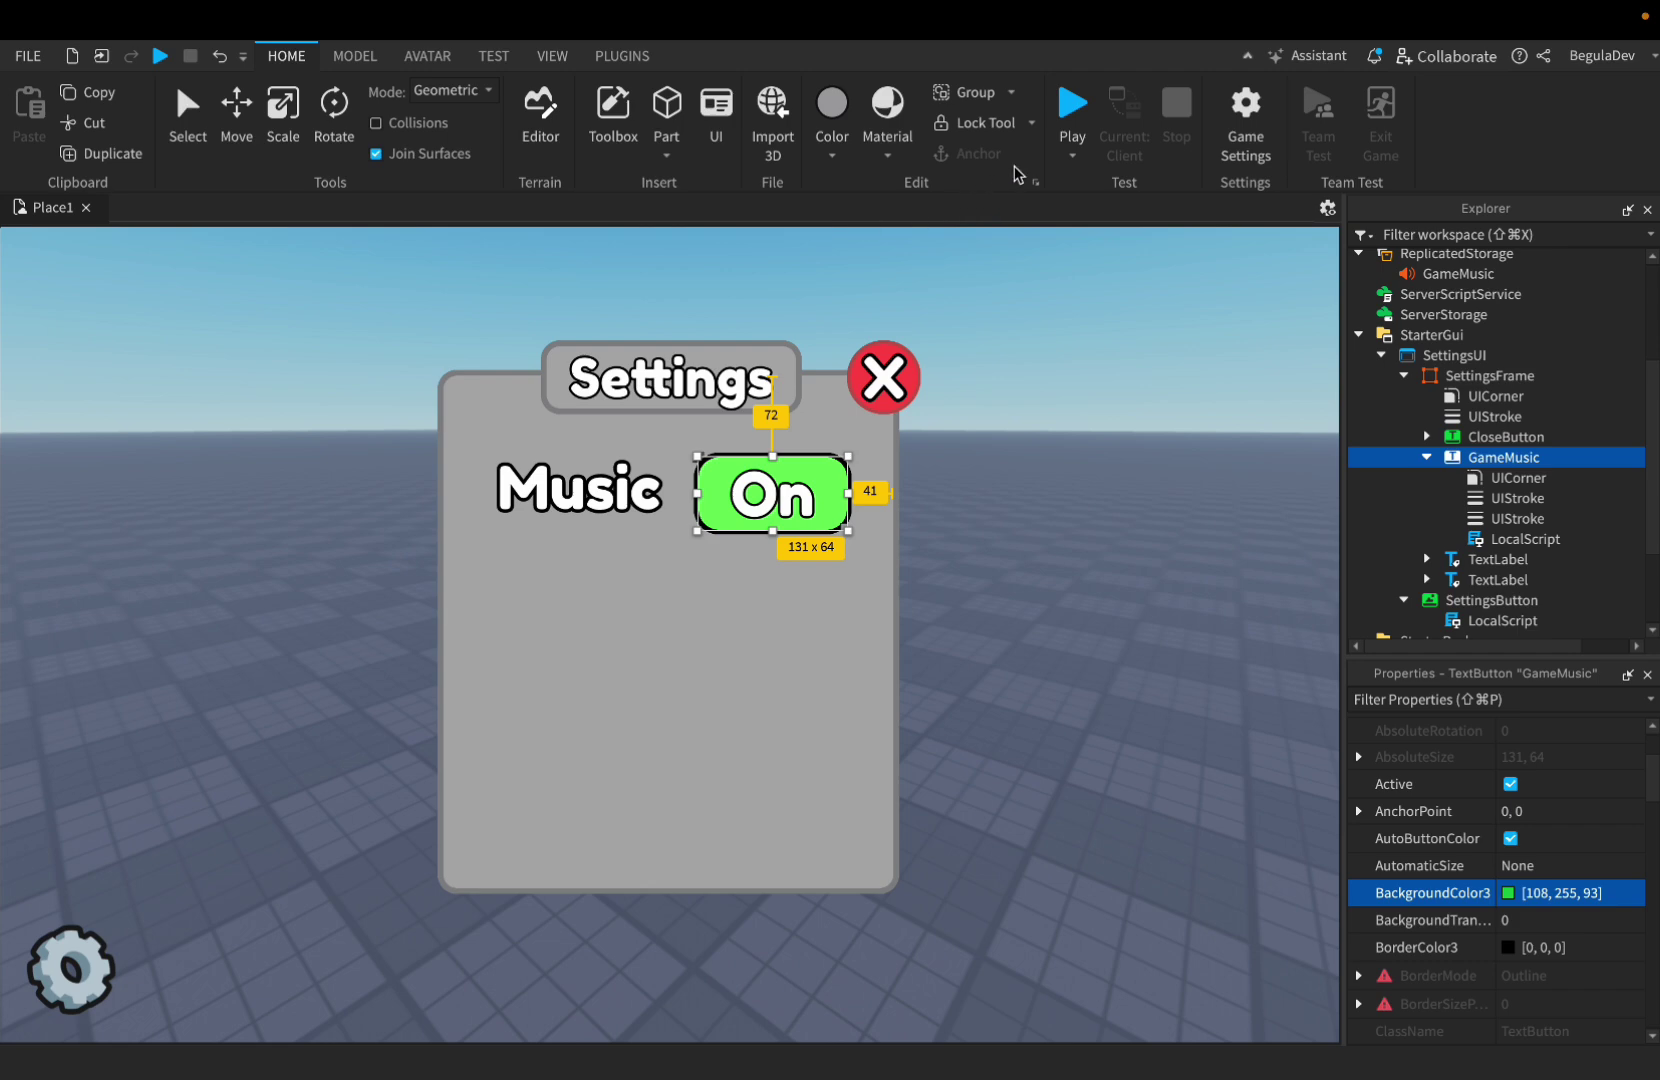
- Playtest the game, switching the music toggle to Off and back On
click(1070, 110)
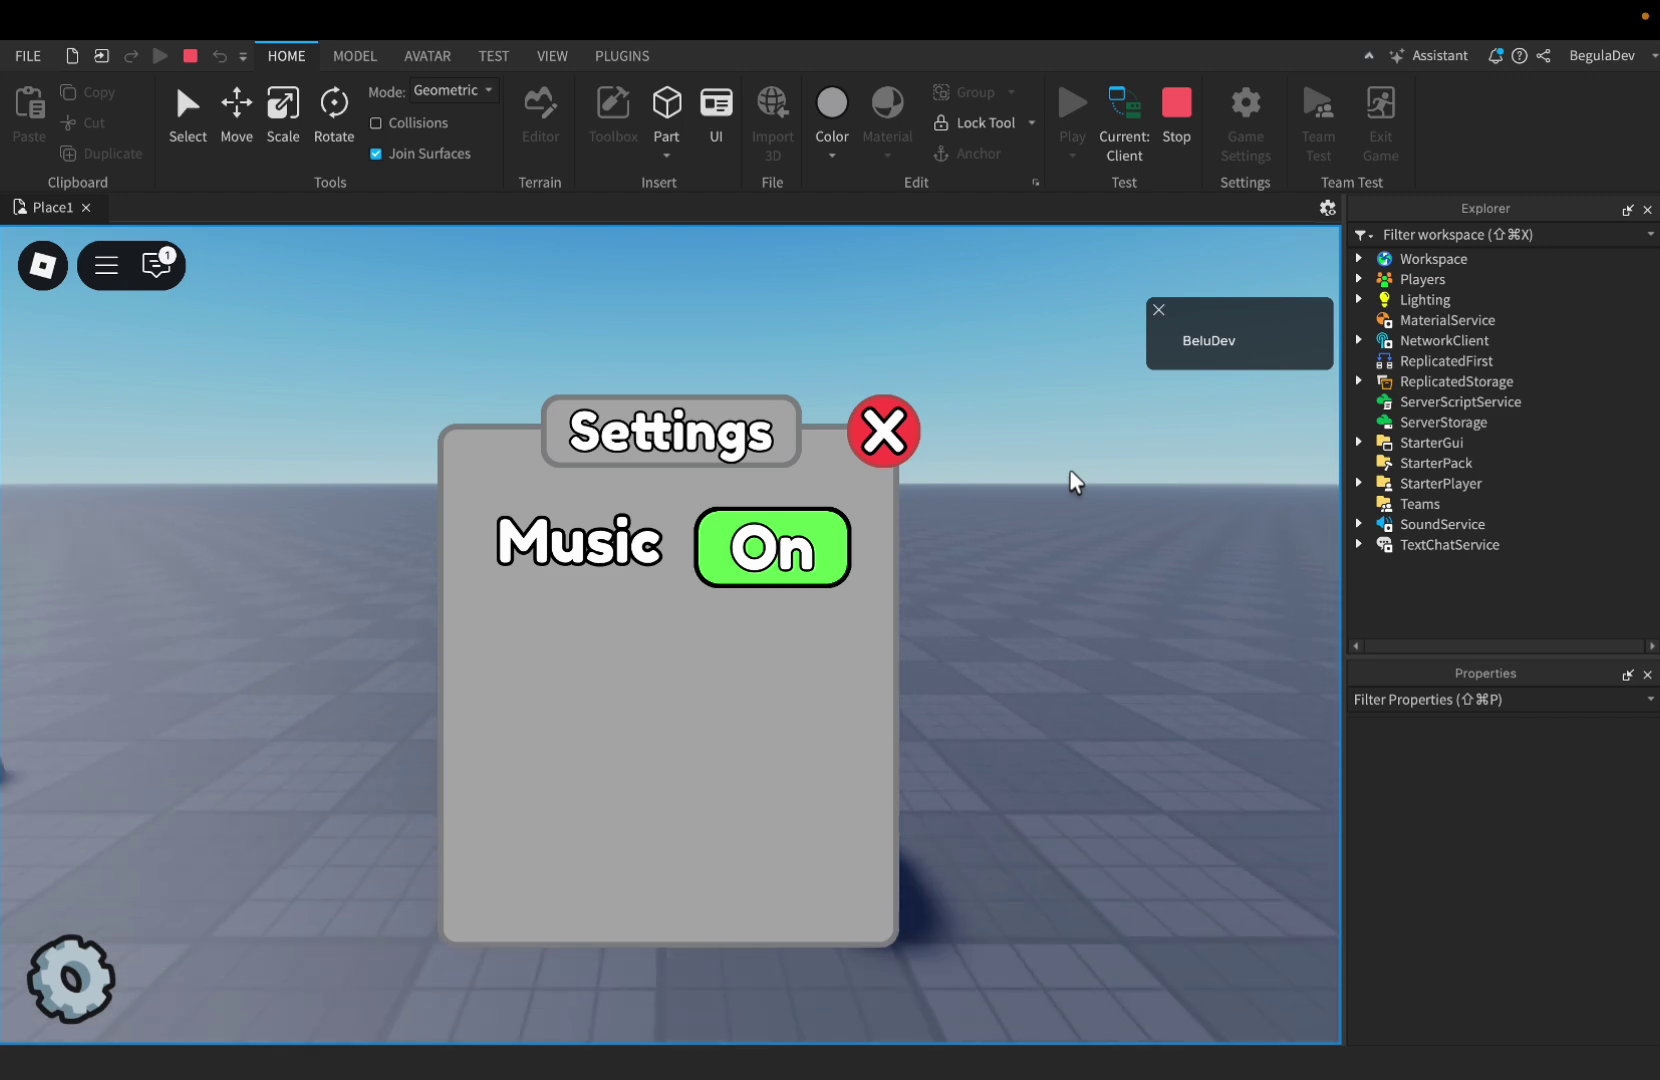
click(822, 555)
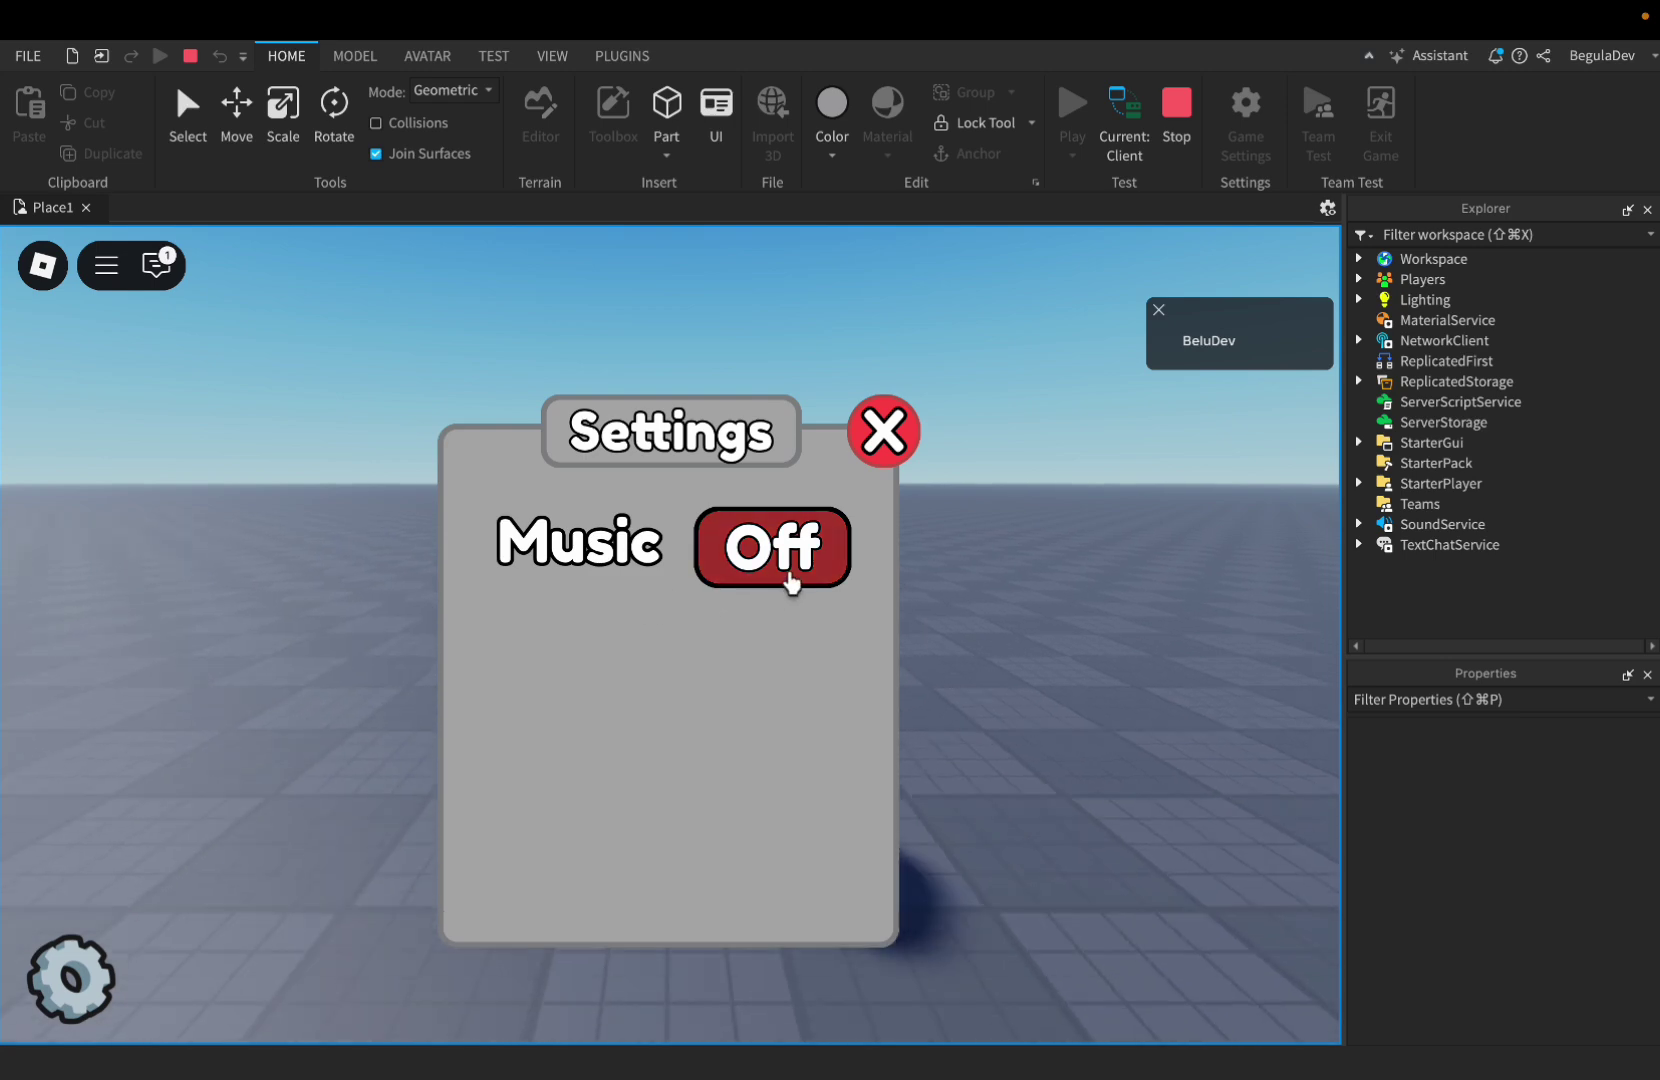
click(790, 580)
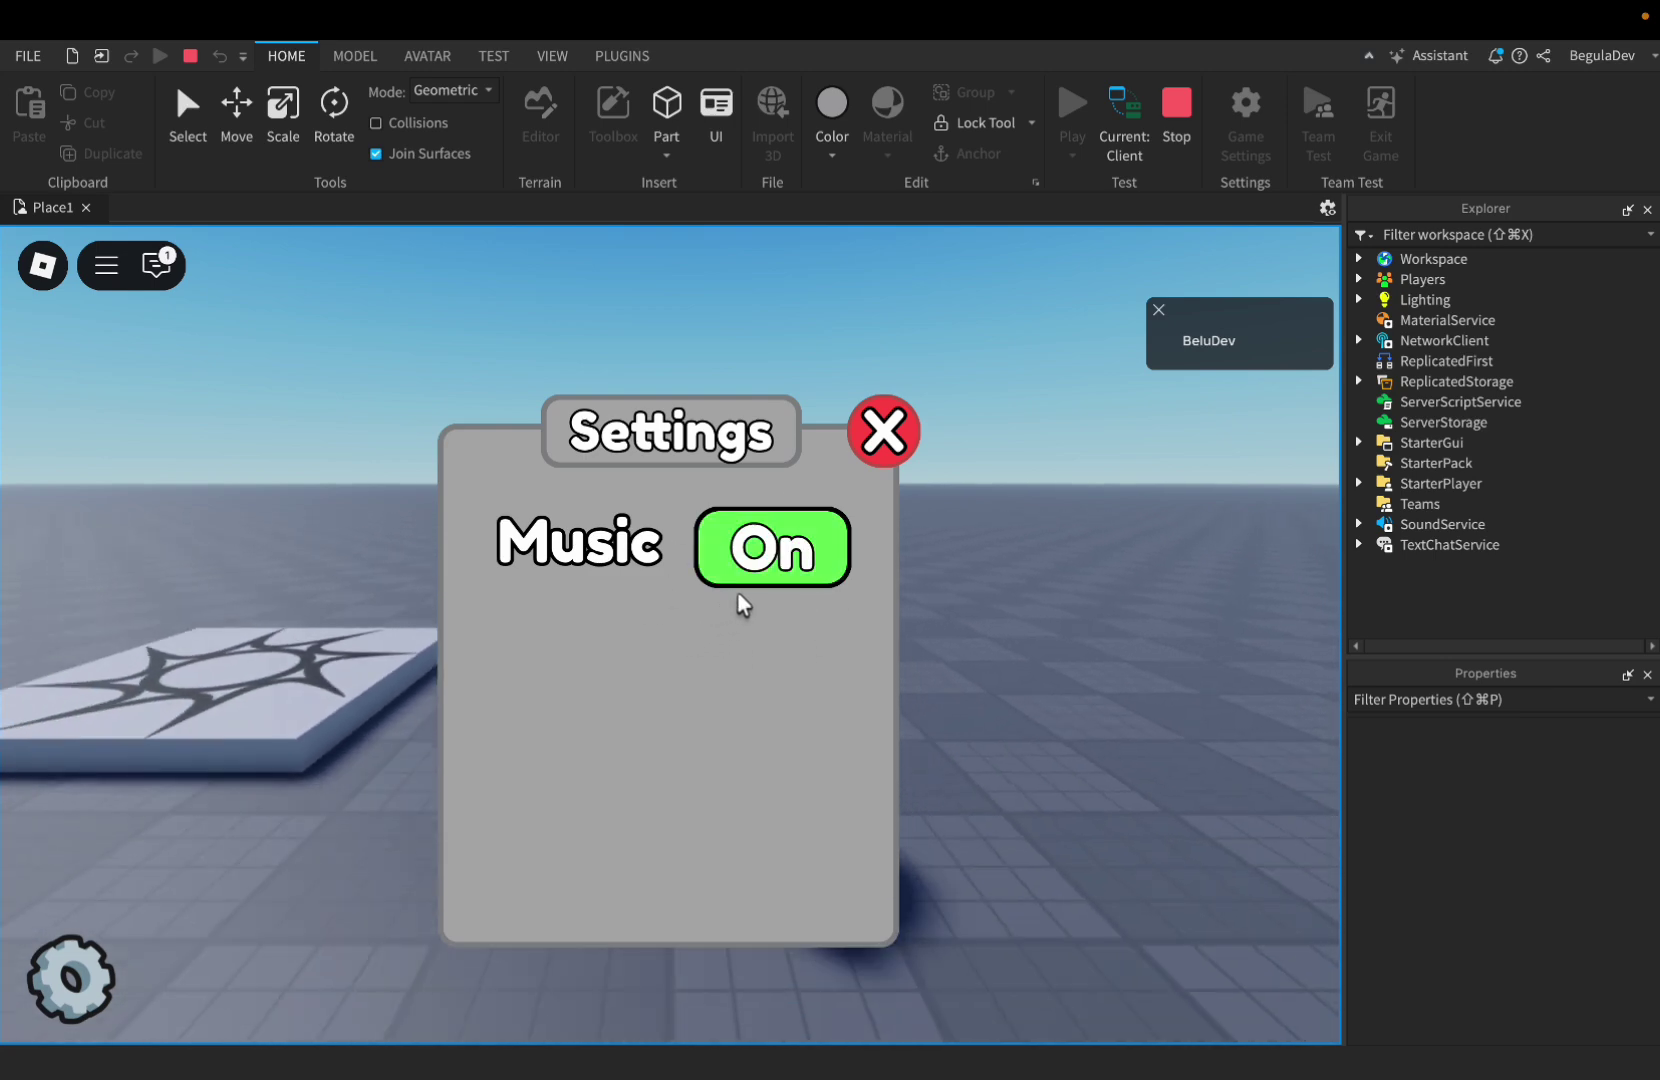
- Stop the playtest and select the Music On button together with the Music label
key(shift+F5)
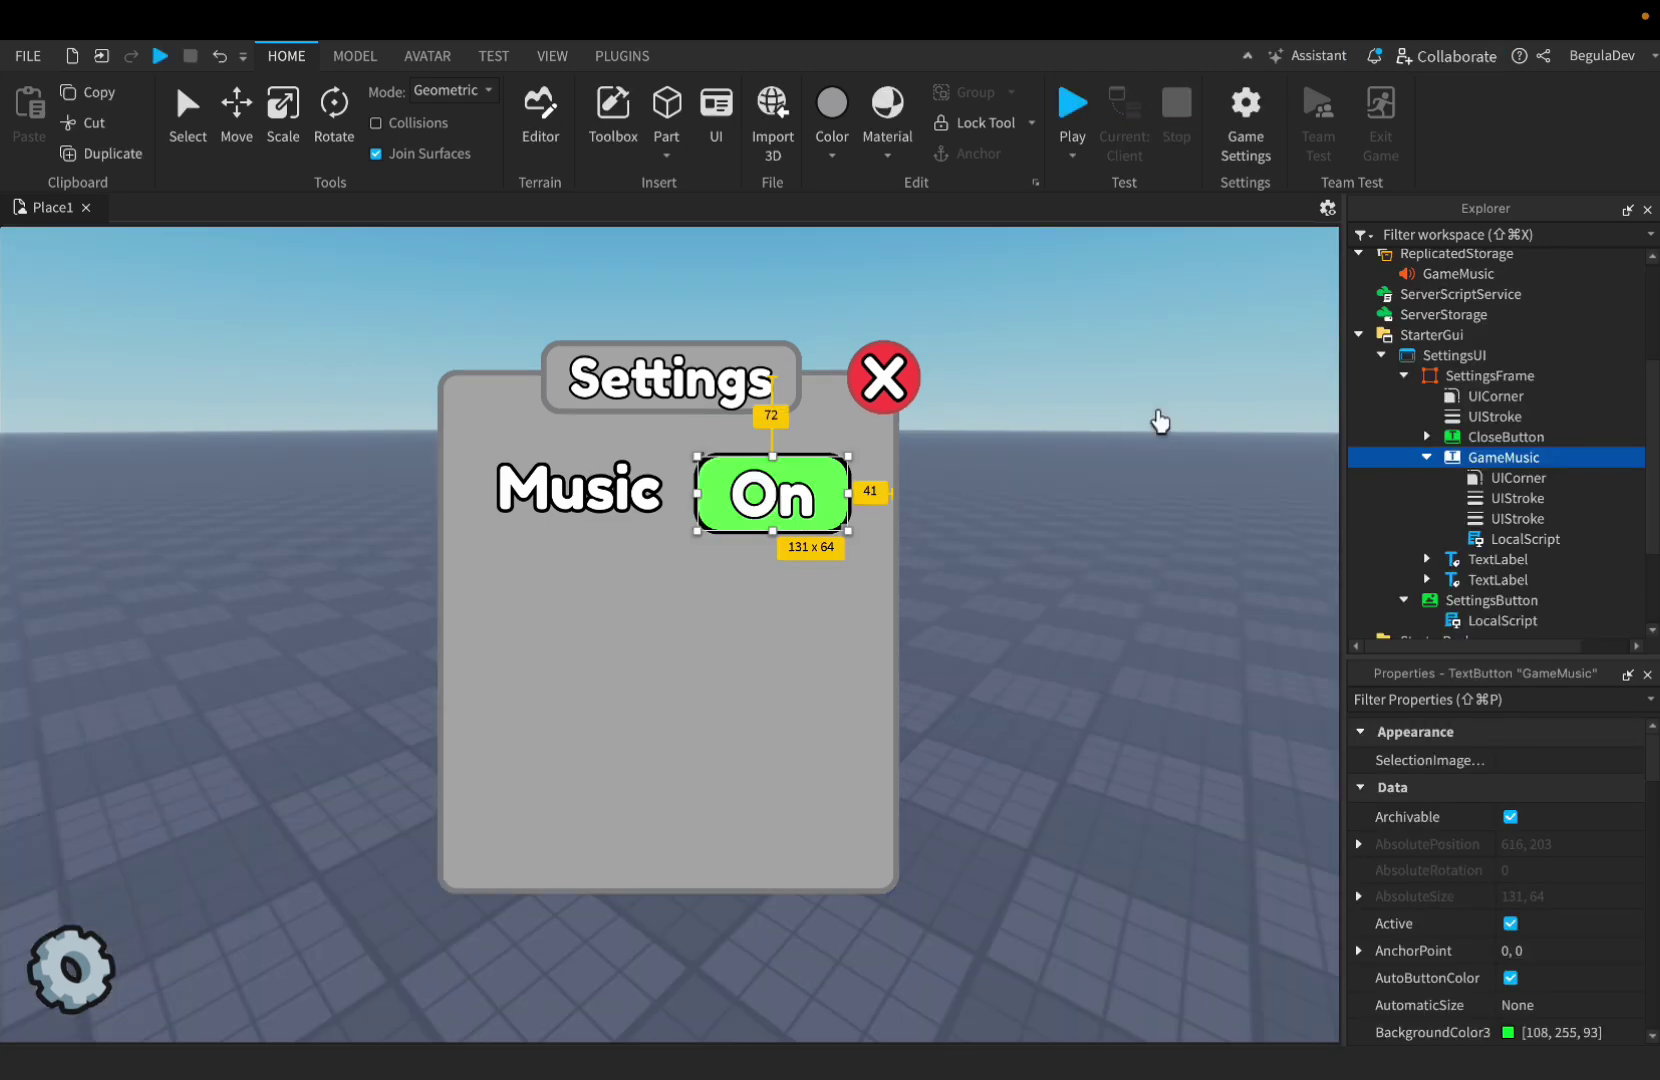
click(1428, 458)
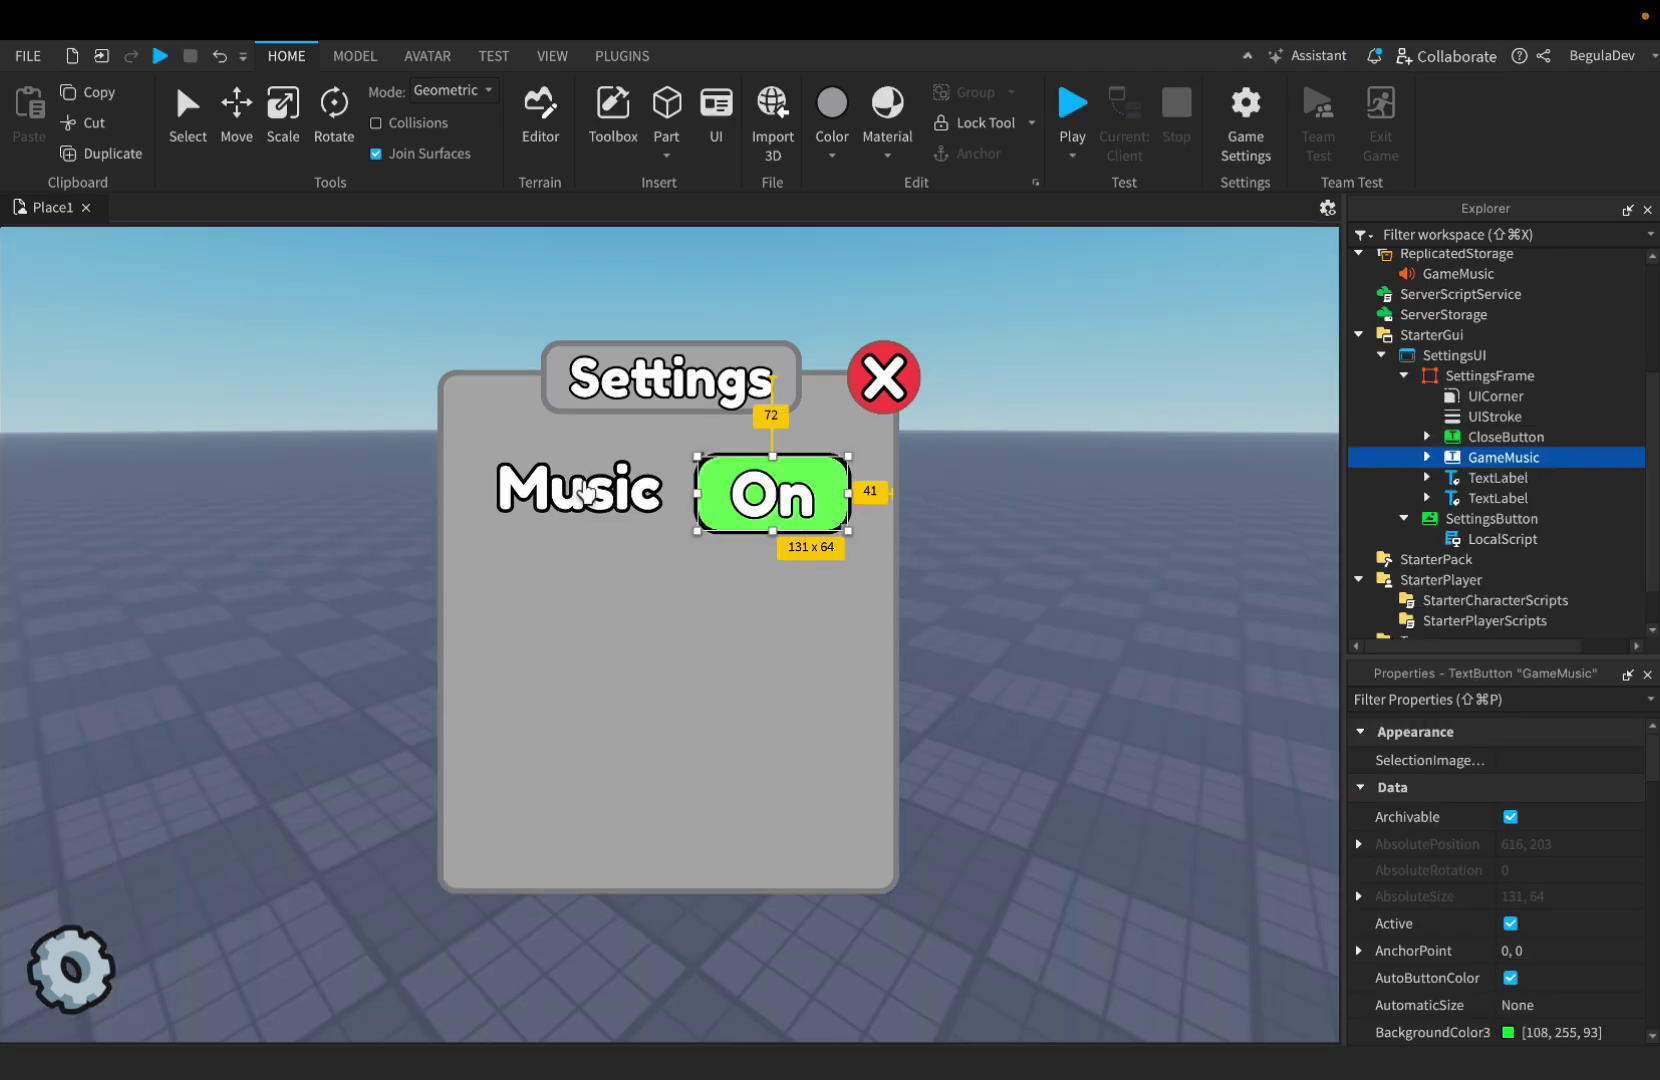
shift+click(655, 492)
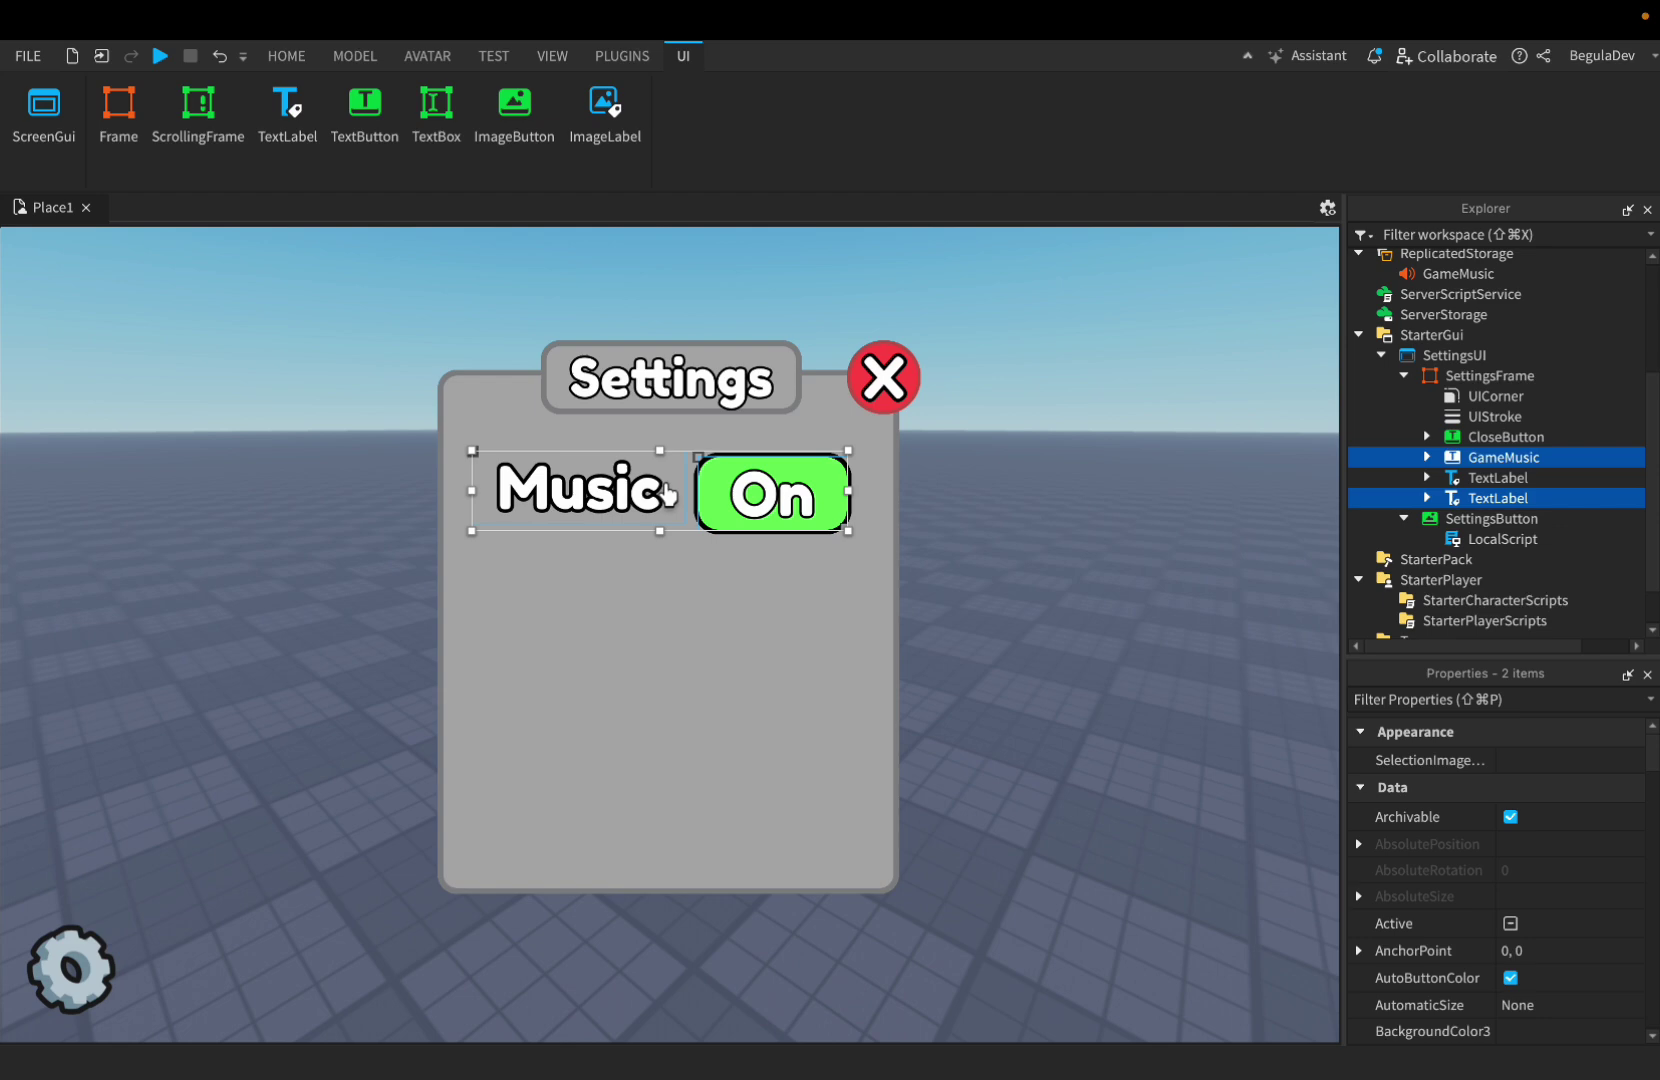
- Duplicate the Music label and On button and drag the copied pair below the originals
key(super+d)
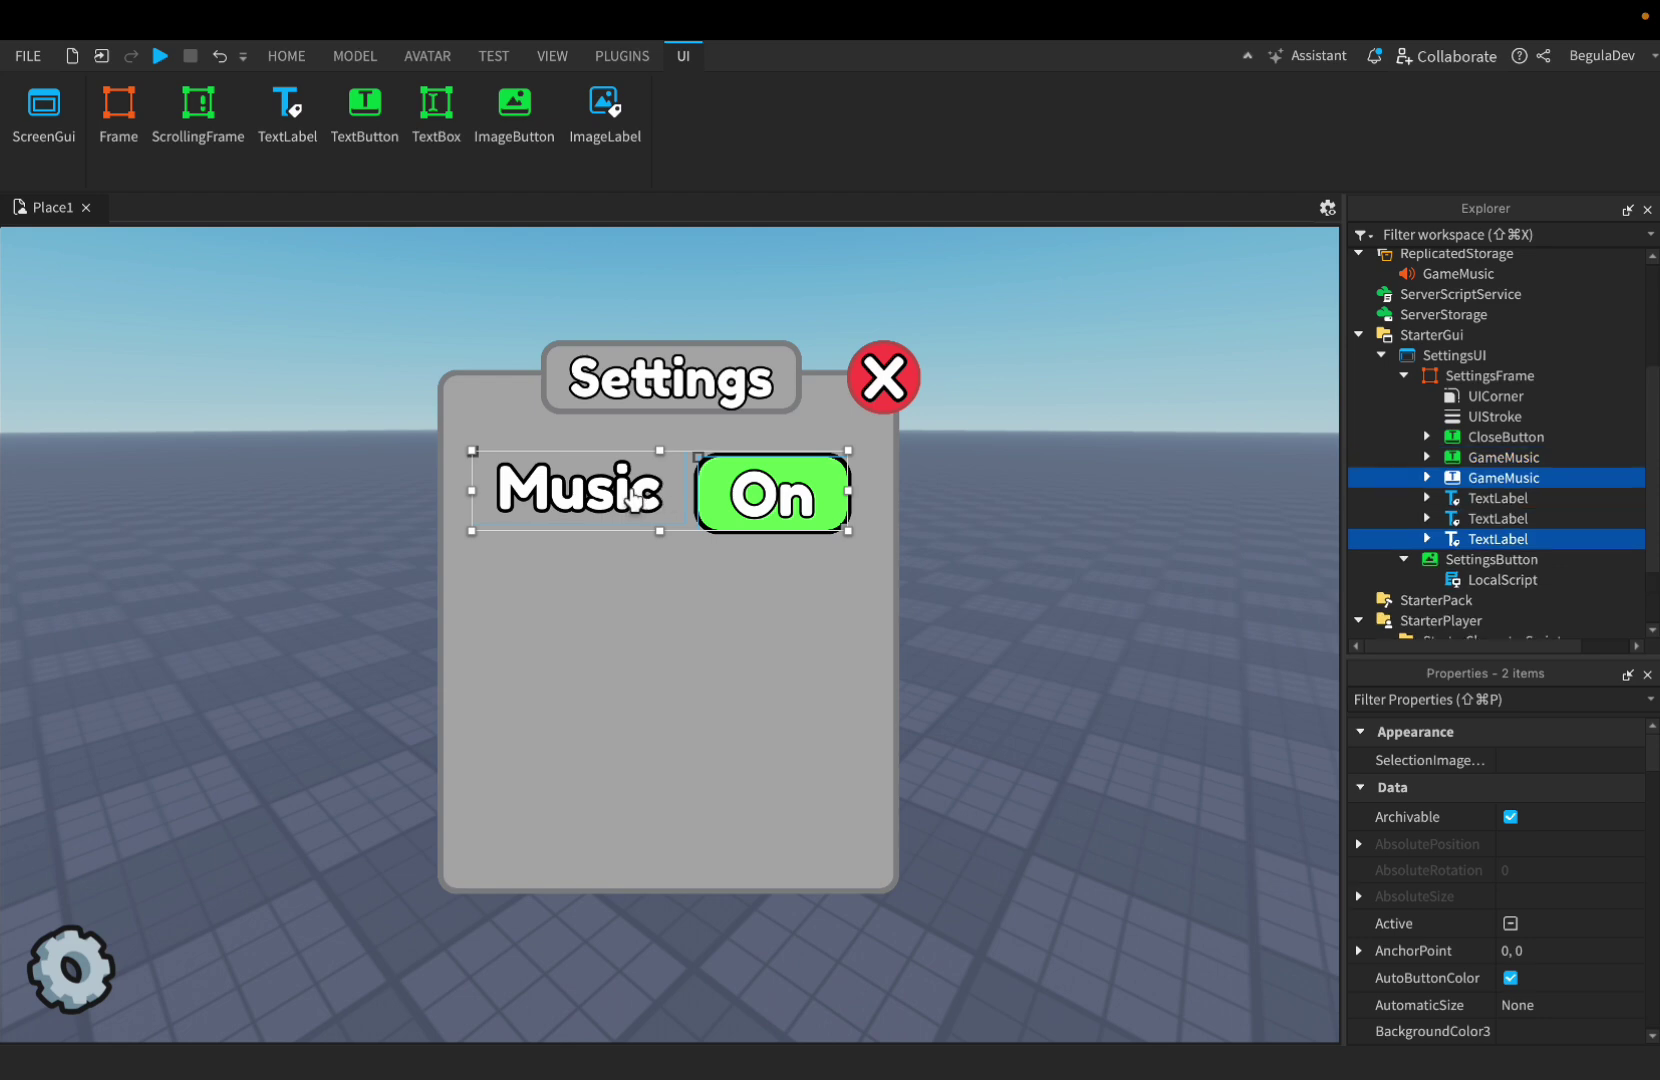
drag(628, 487, 628, 591)
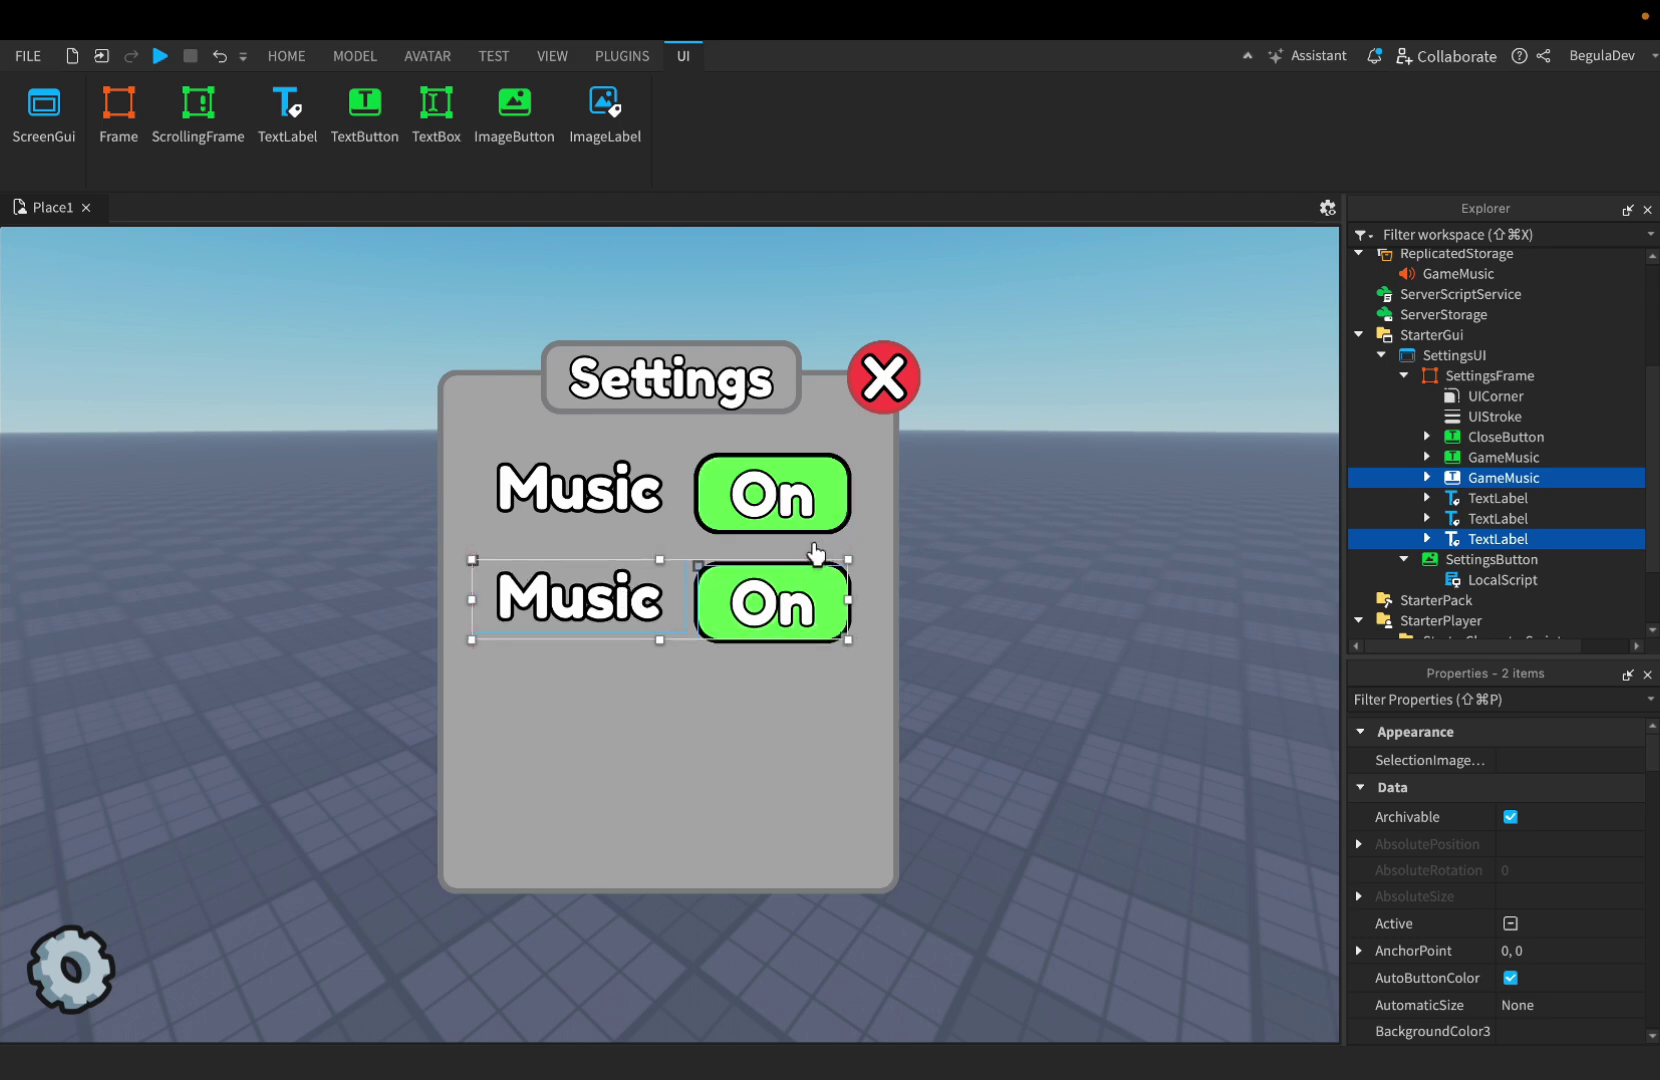
- Rename the copied On button to Day/Night
click(1530, 457)
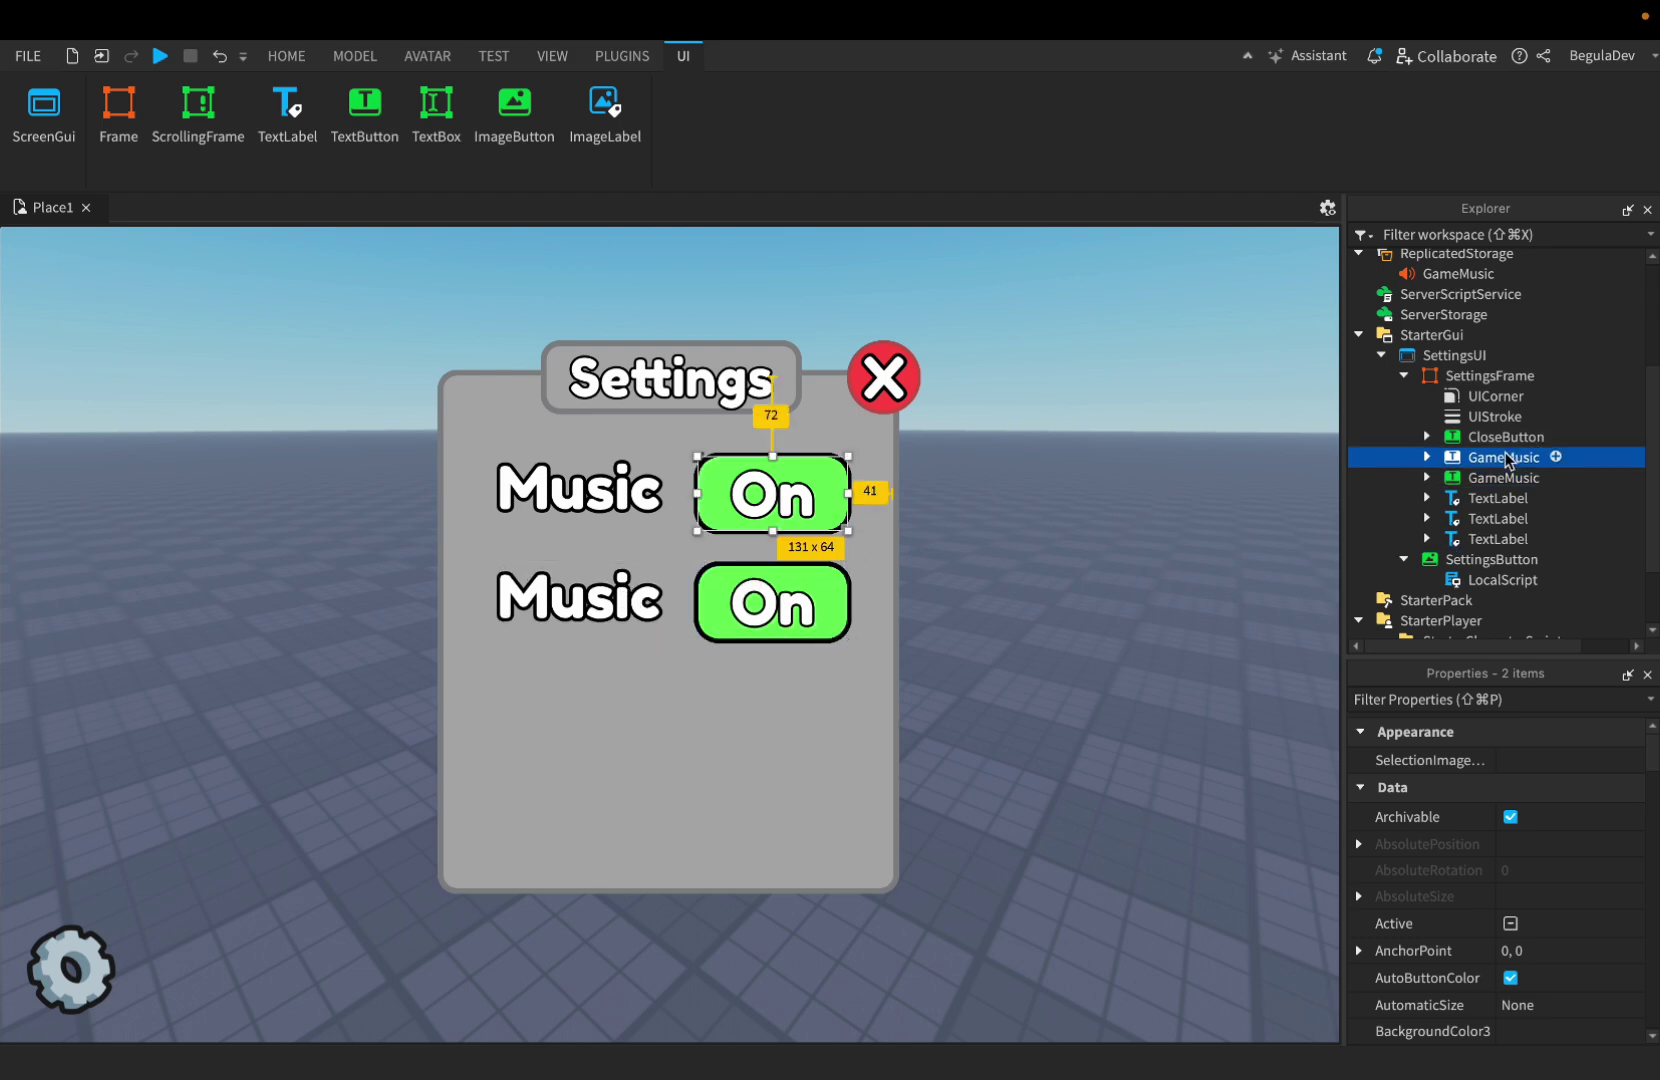
click(1500, 478)
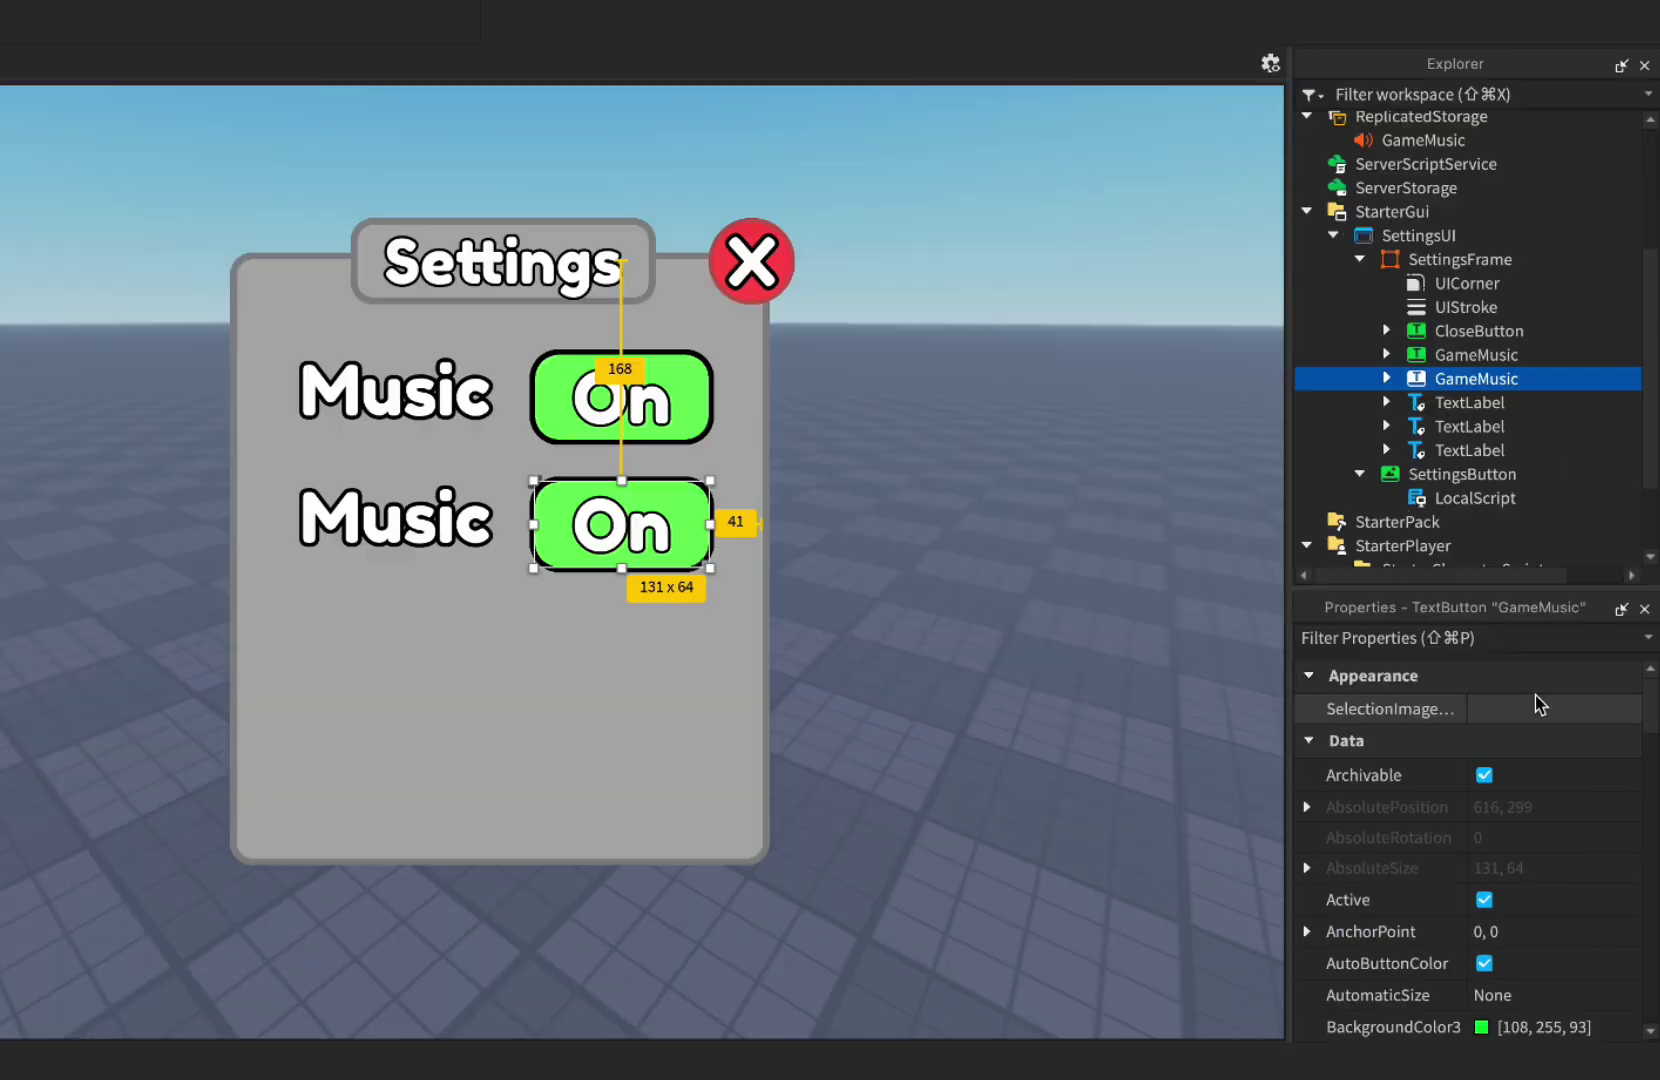
scroll(1549, 813, down, 6)
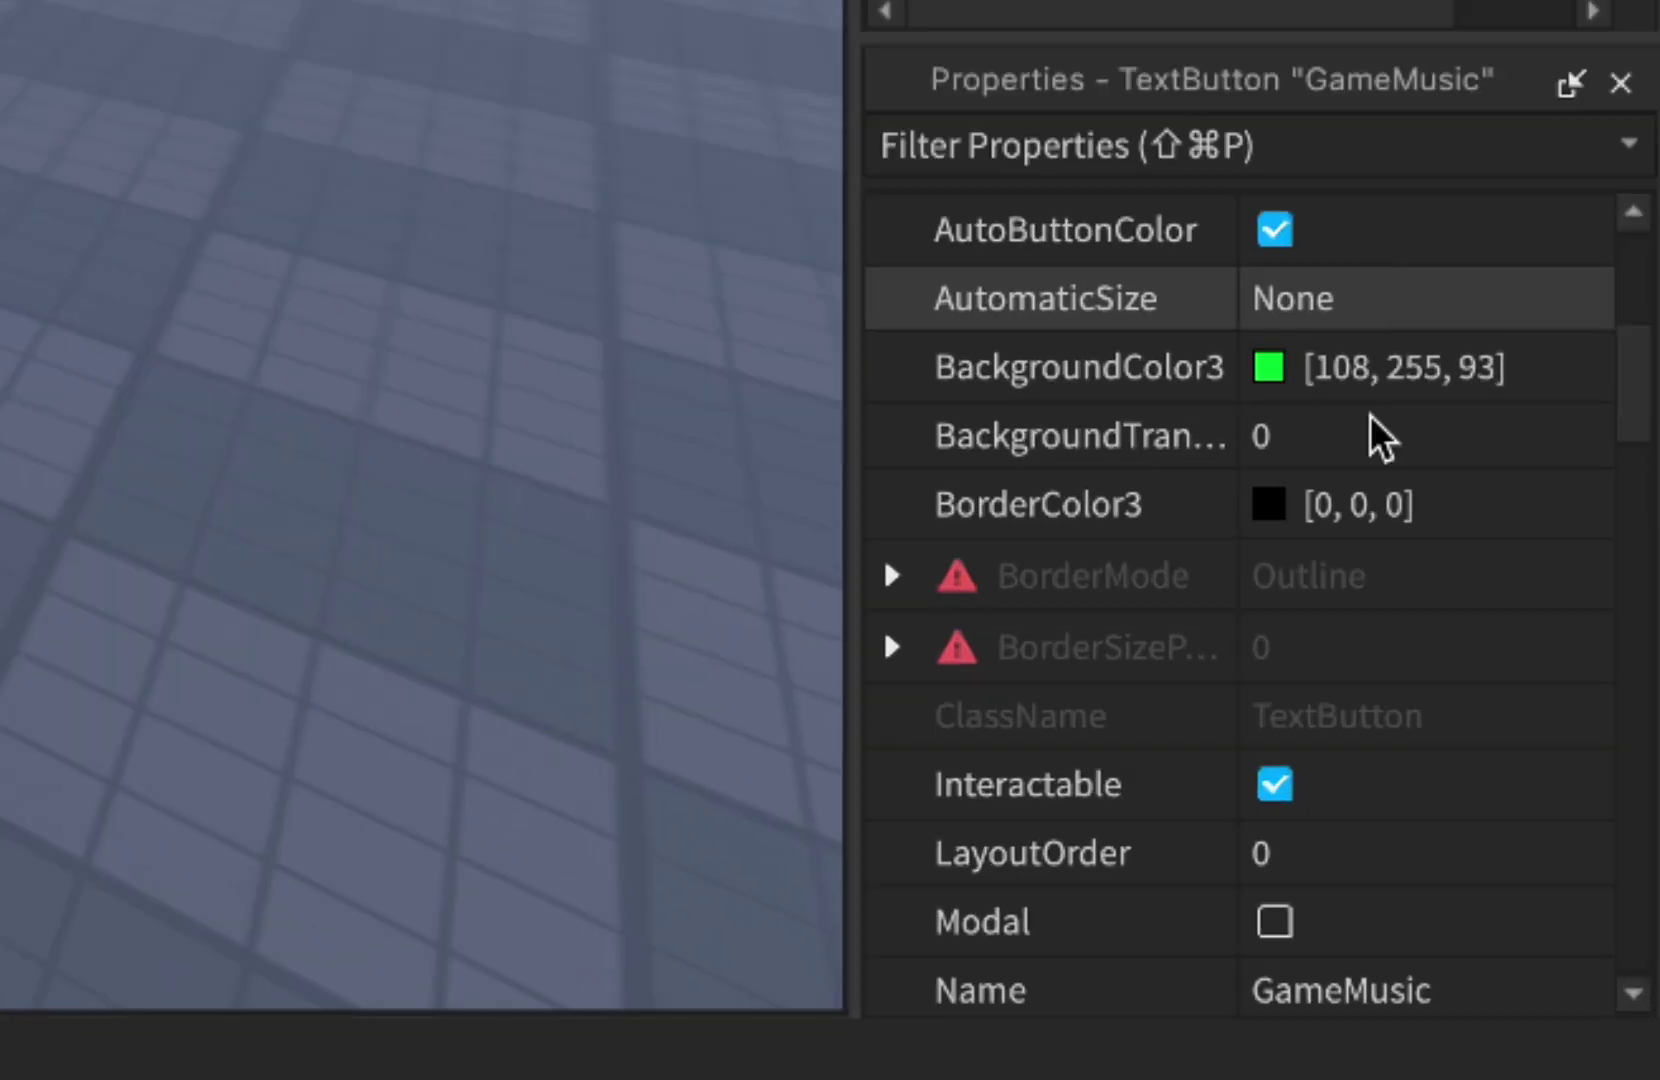
click(1340, 695)
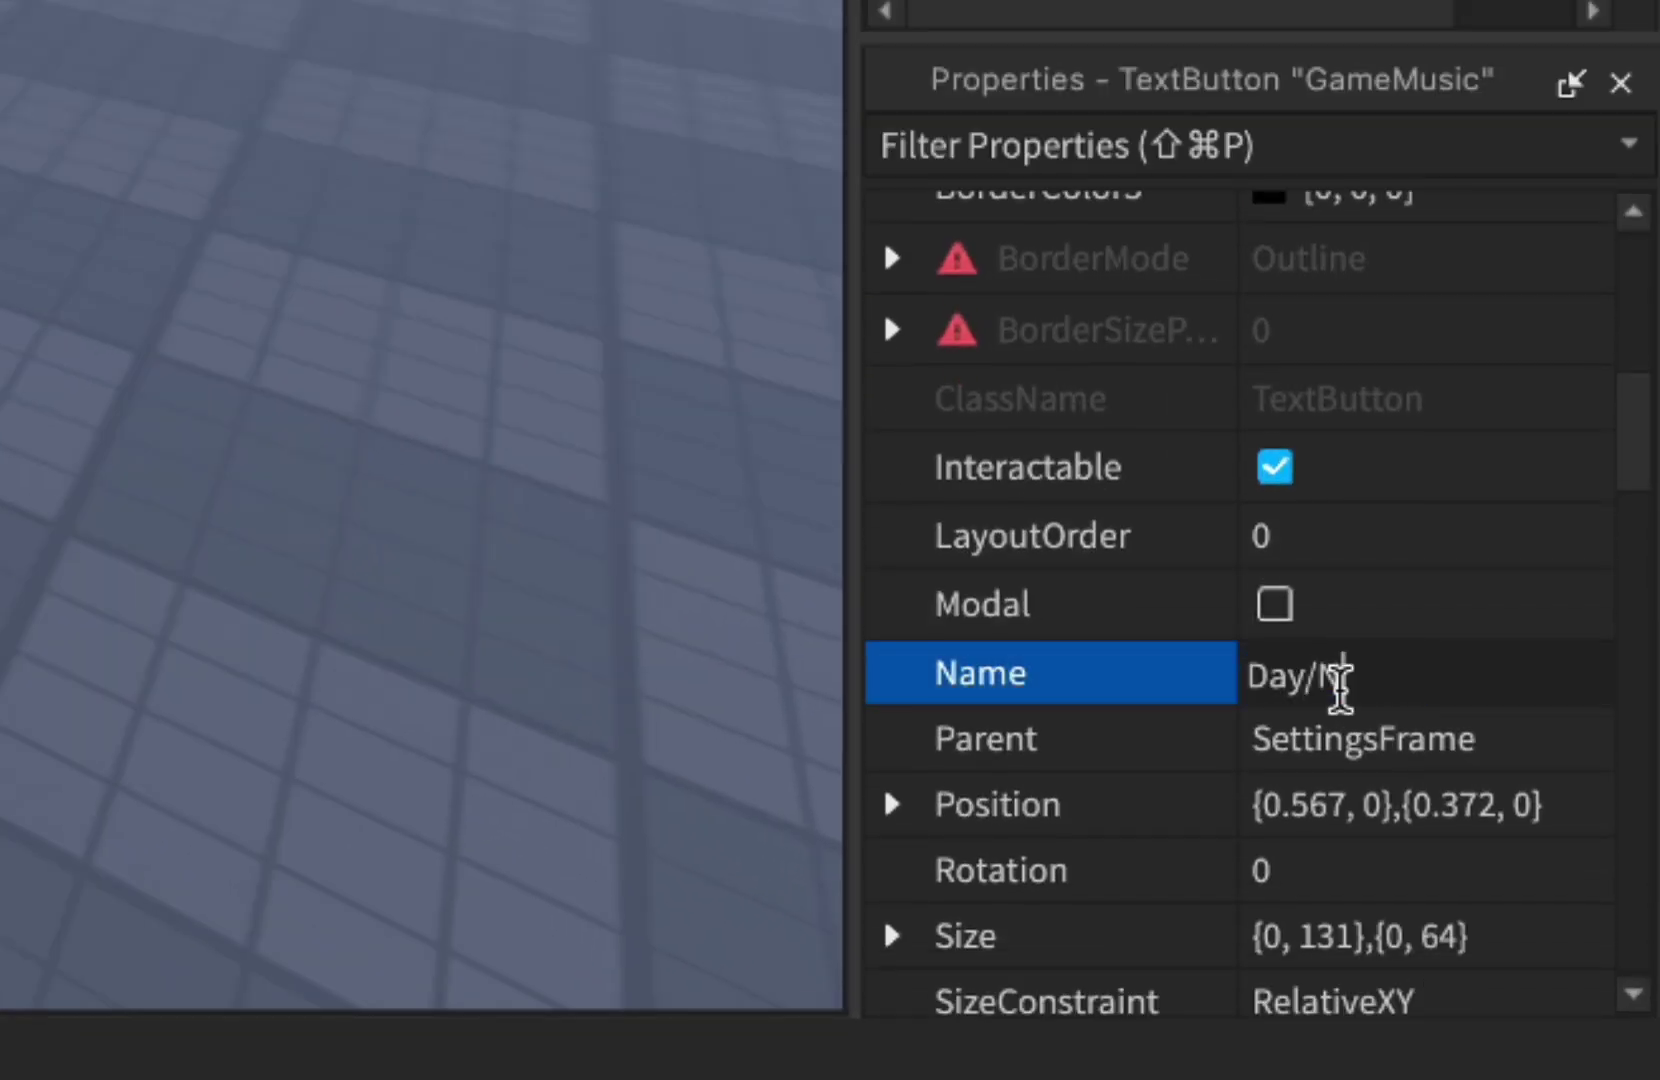
text(Day/Night)
key(Return)
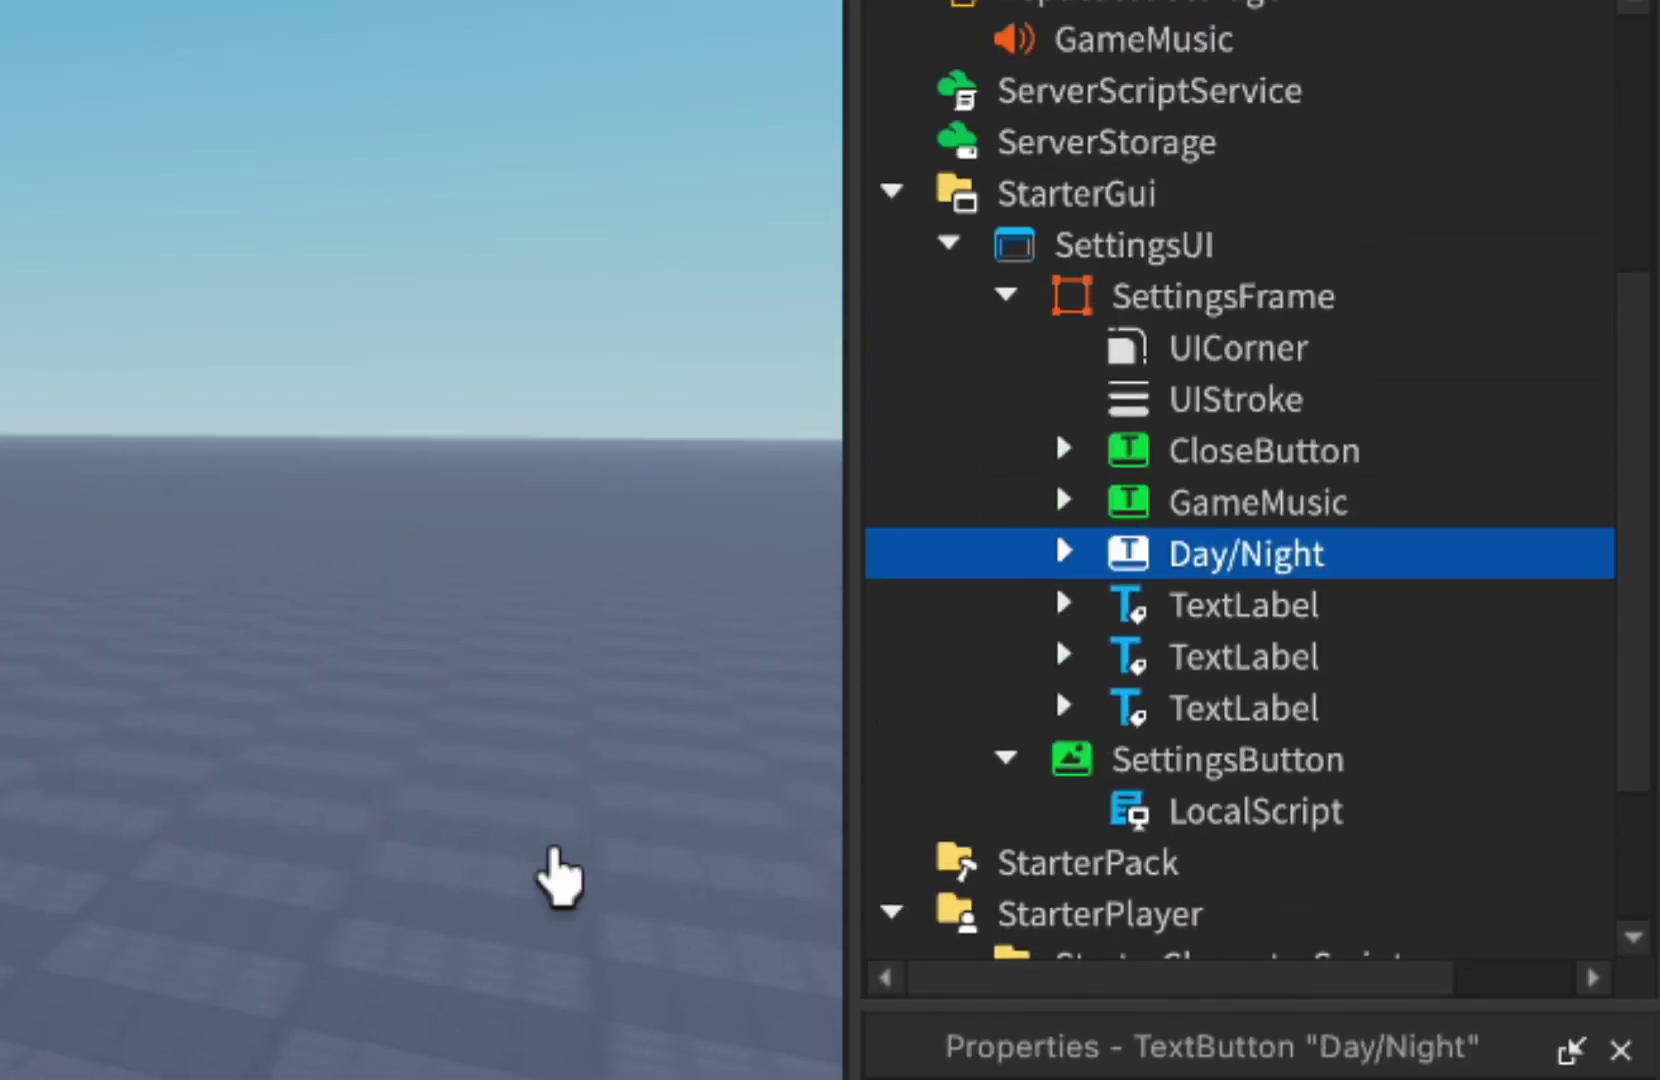
- Set the copied label's Text to Day/Night and the button's Text to Day
click(1226, 708)
click(1046, 152)
text(t)
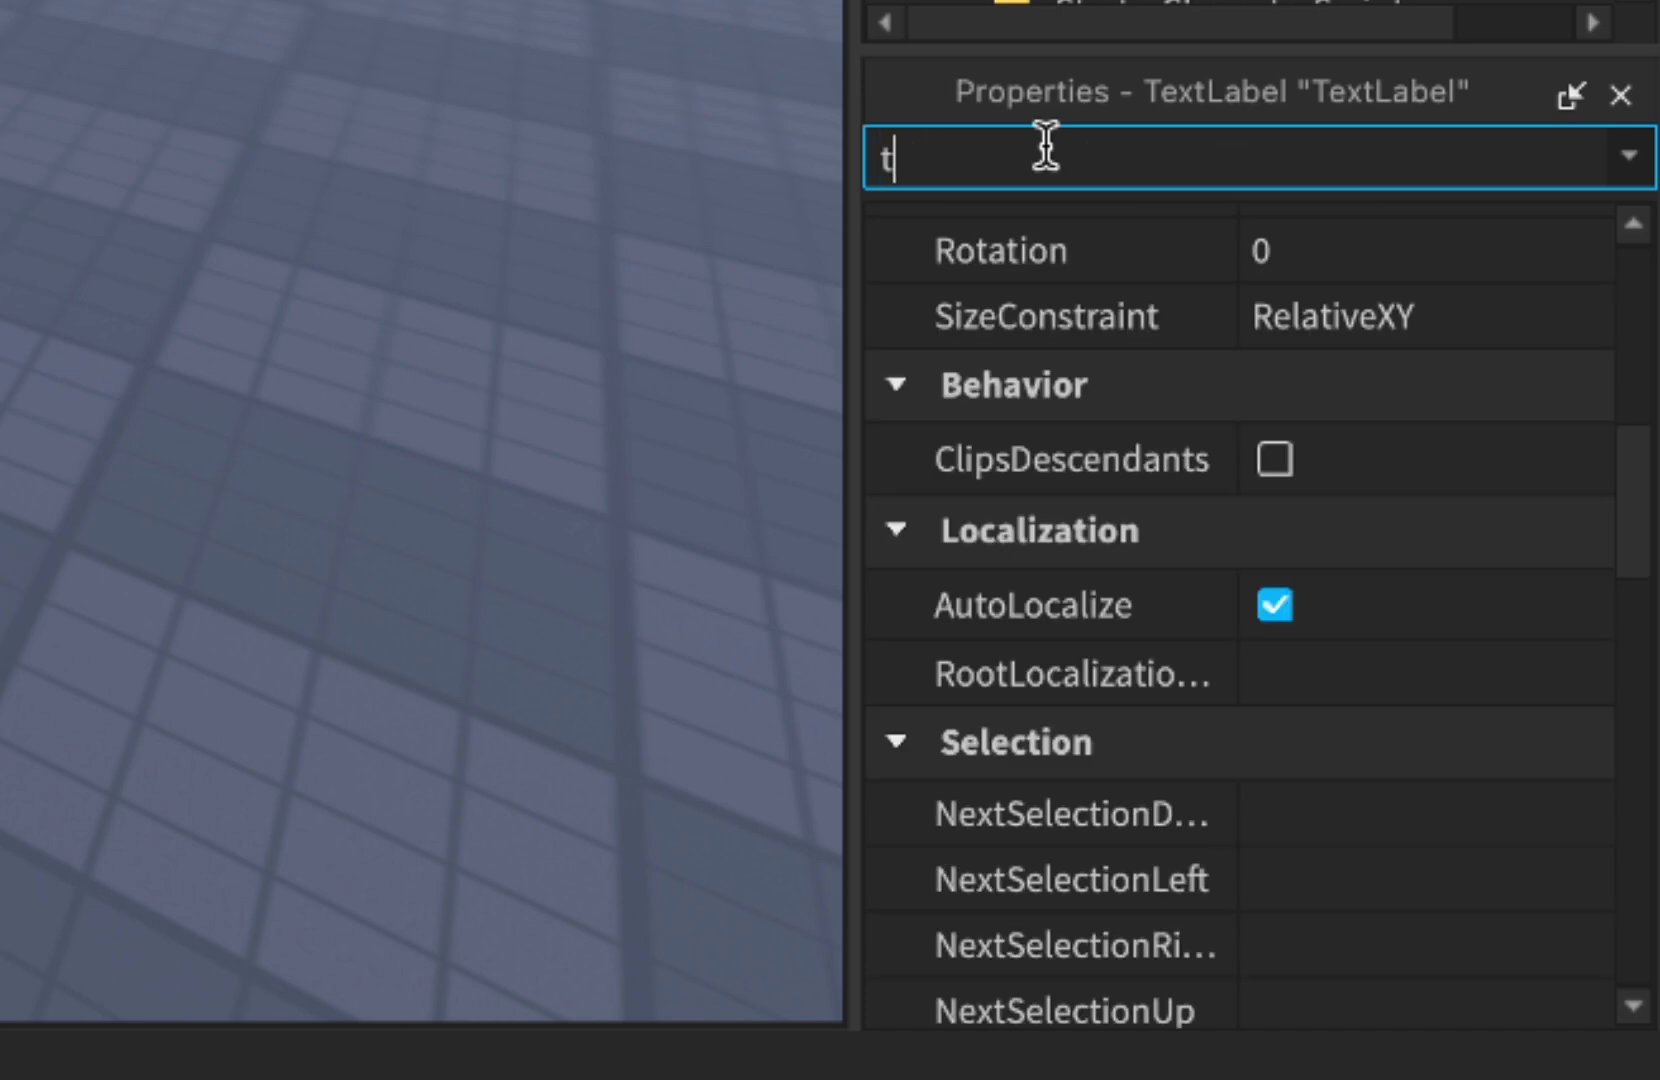
text(ex)
scroll(1325, 510, up, 5)
click(1390, 380)
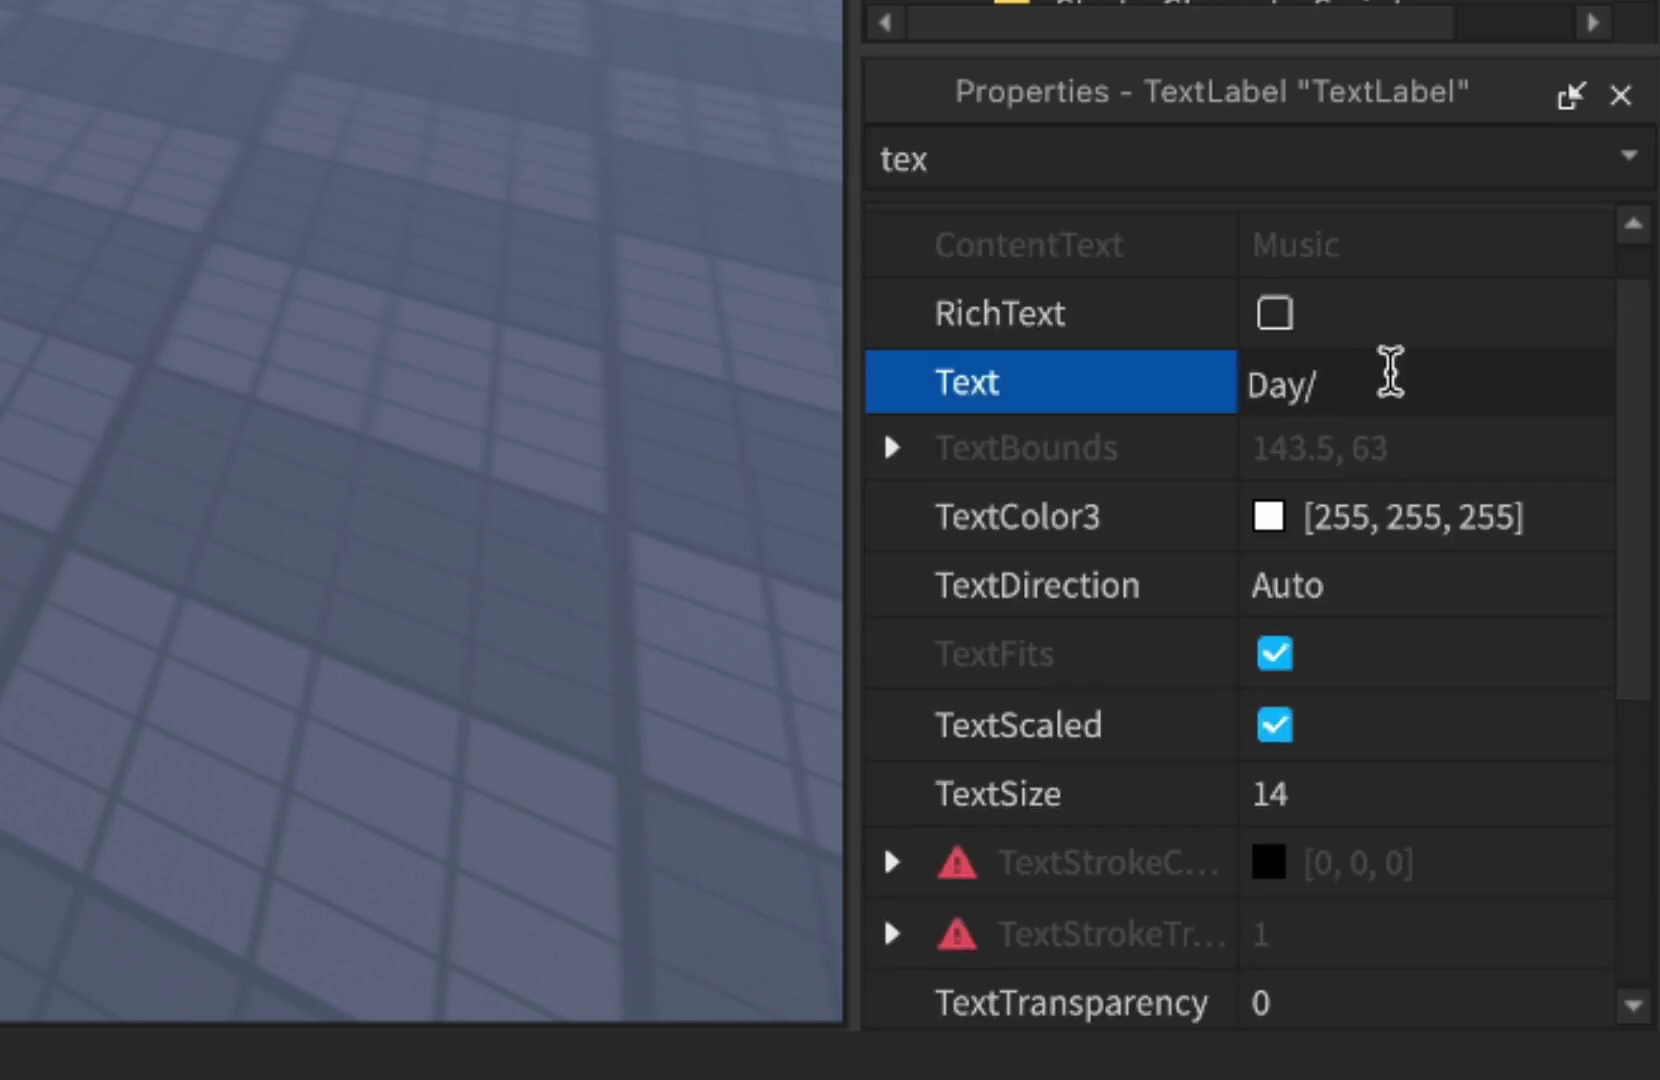
text(Day/Night)
key(Return)
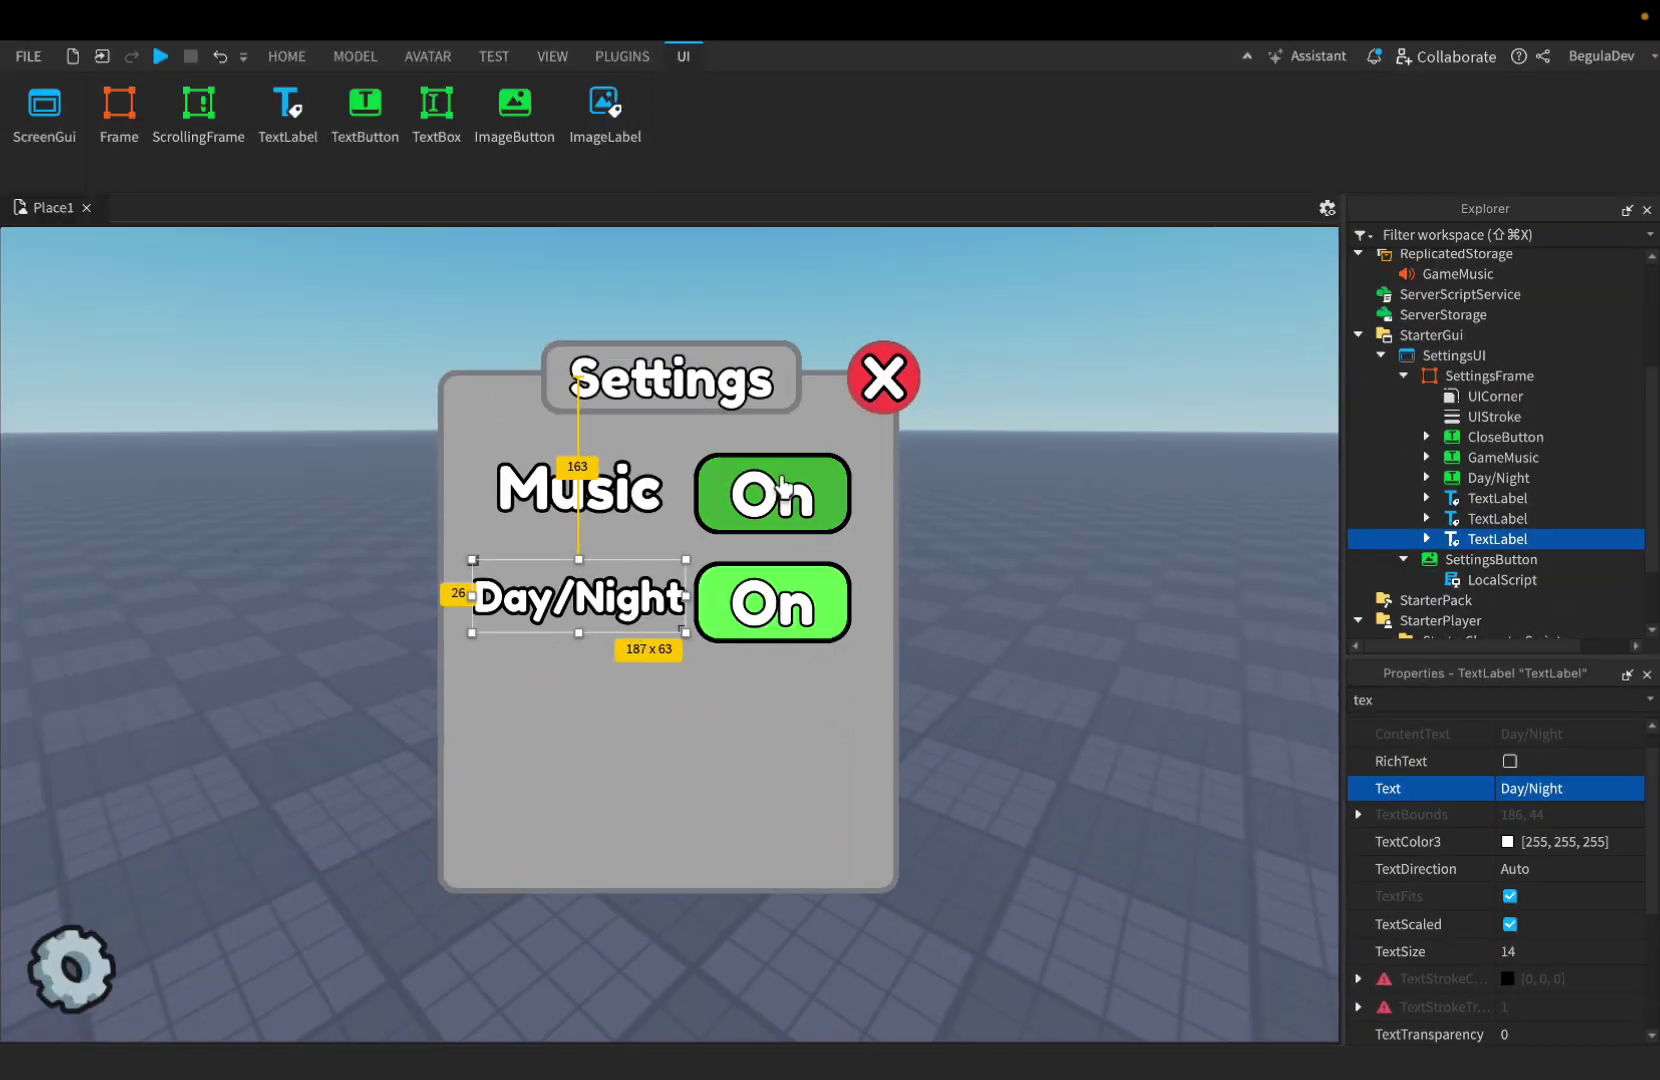
click(783, 487)
drag(722, 600, 822, 620)
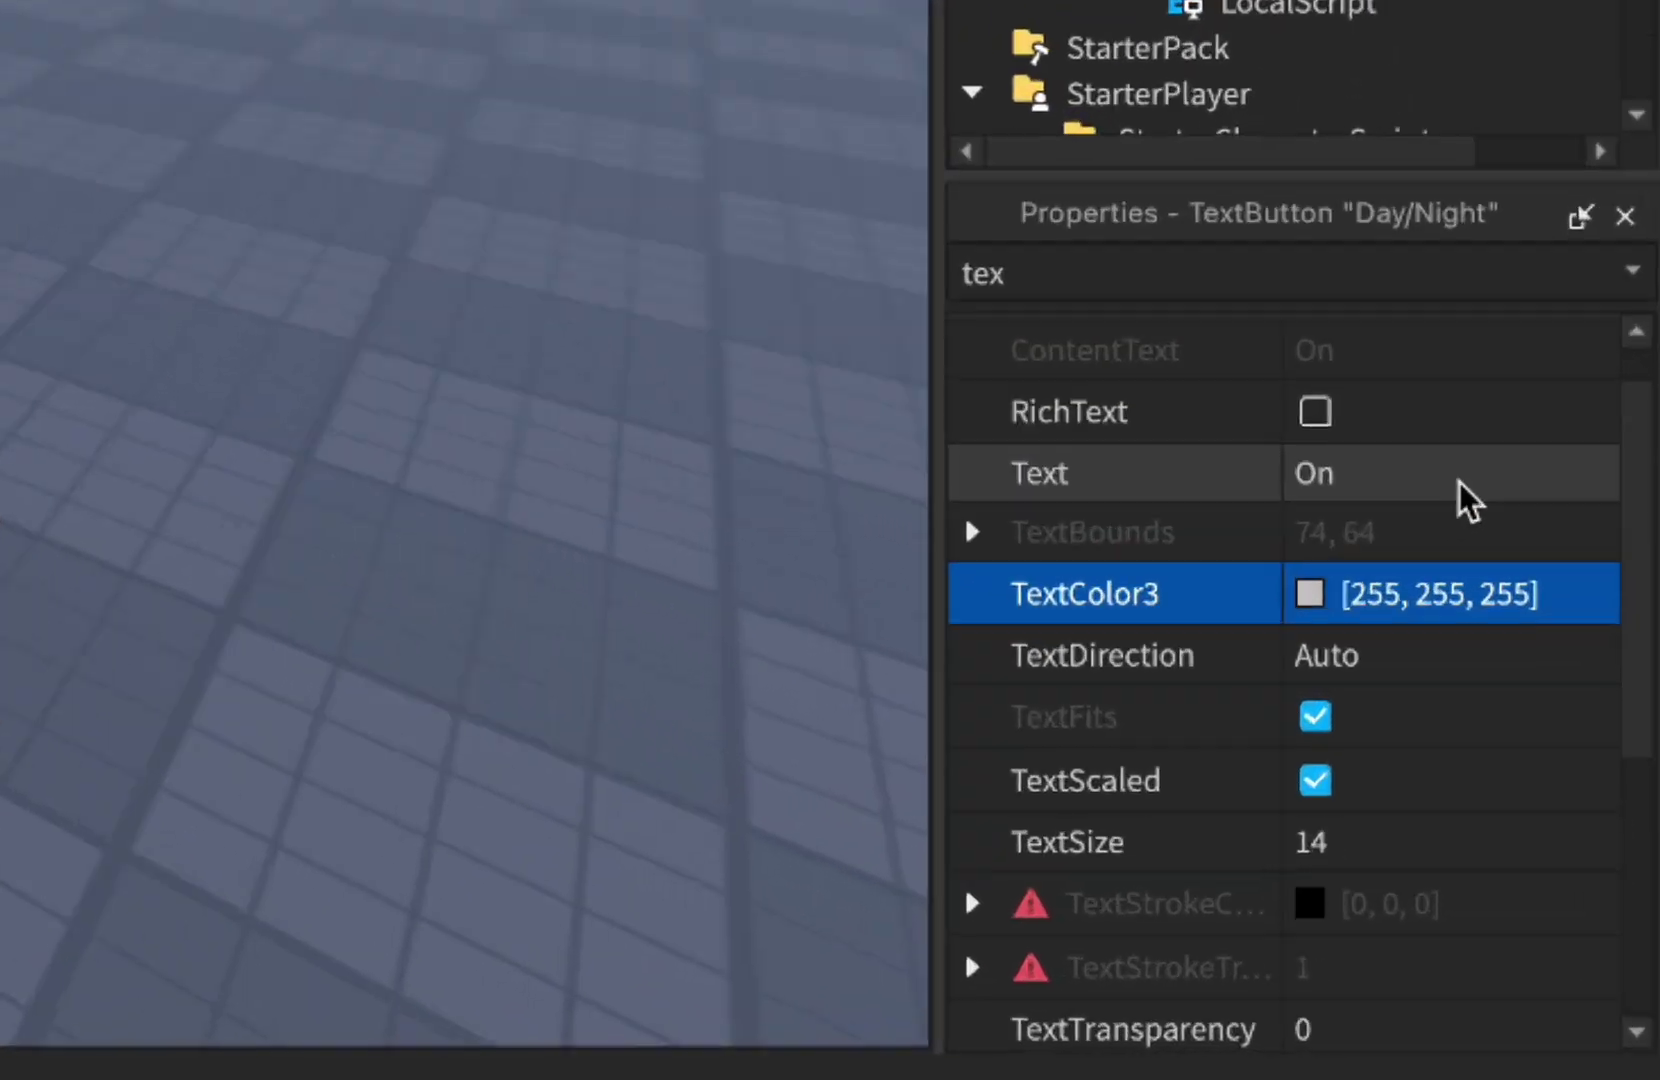
click(1572, 794)
text(Day)
key(Return)
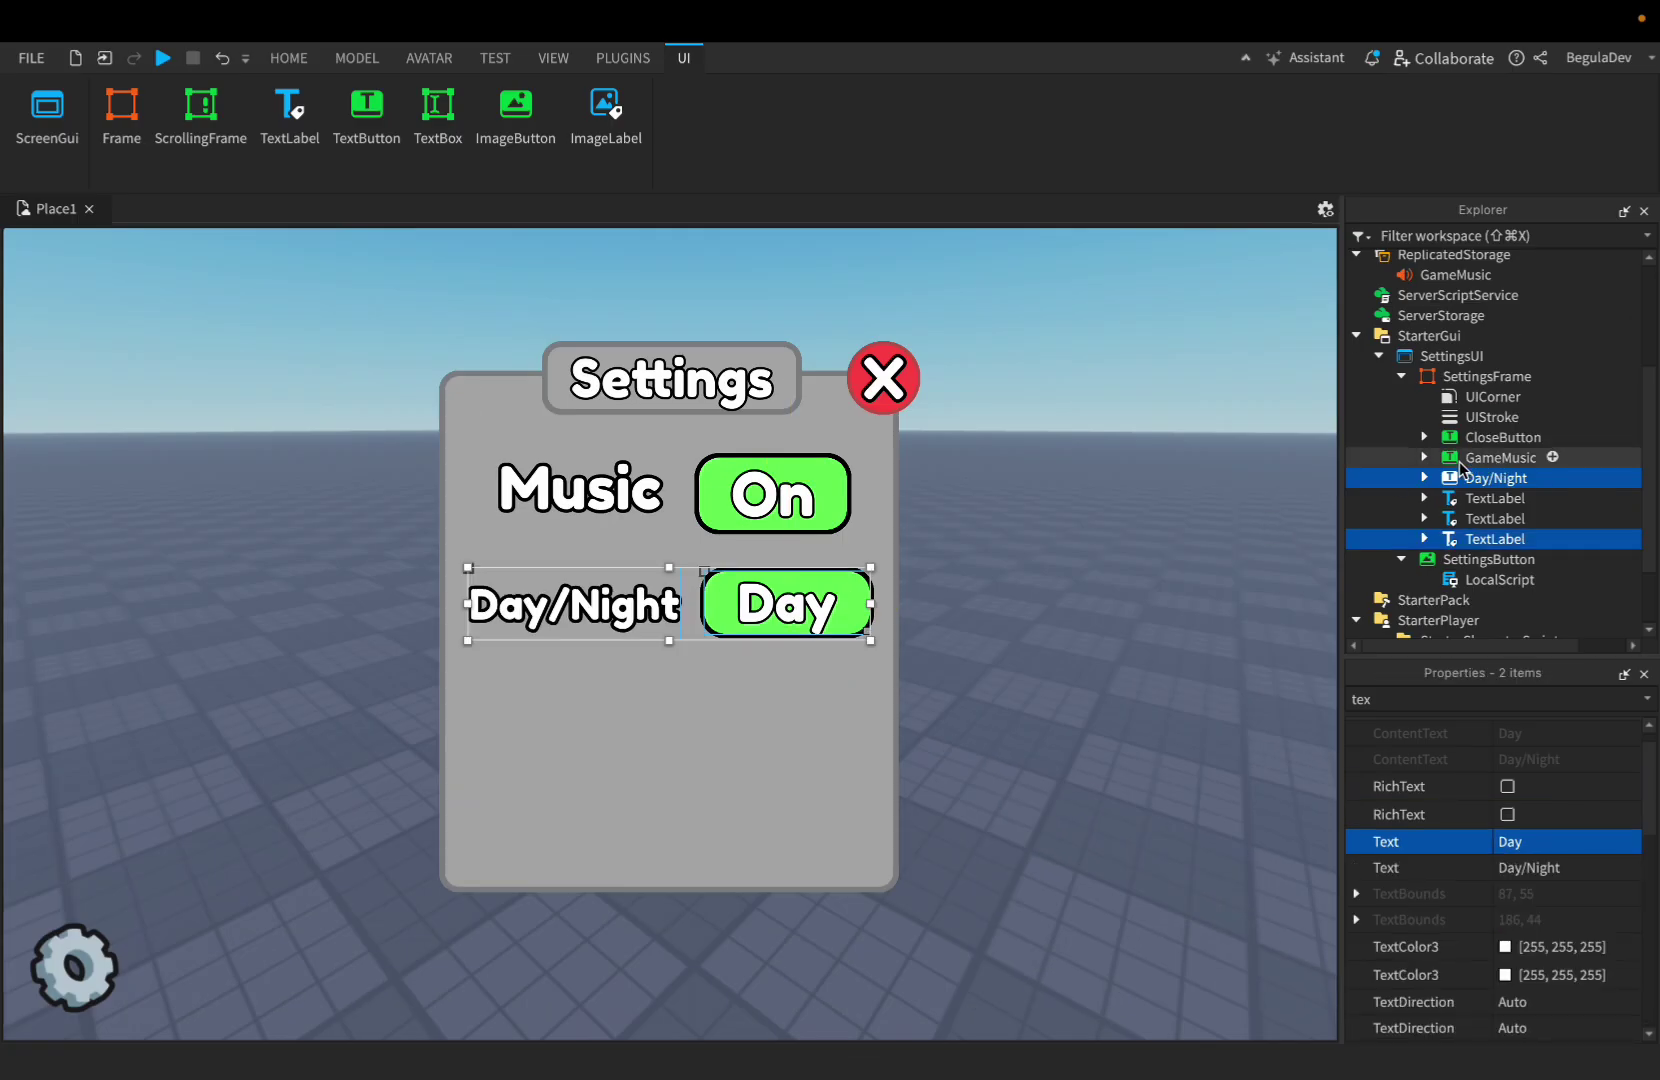
- Delete the copied script from Day/Night and insert a new LocalScript there
click(1475, 478)
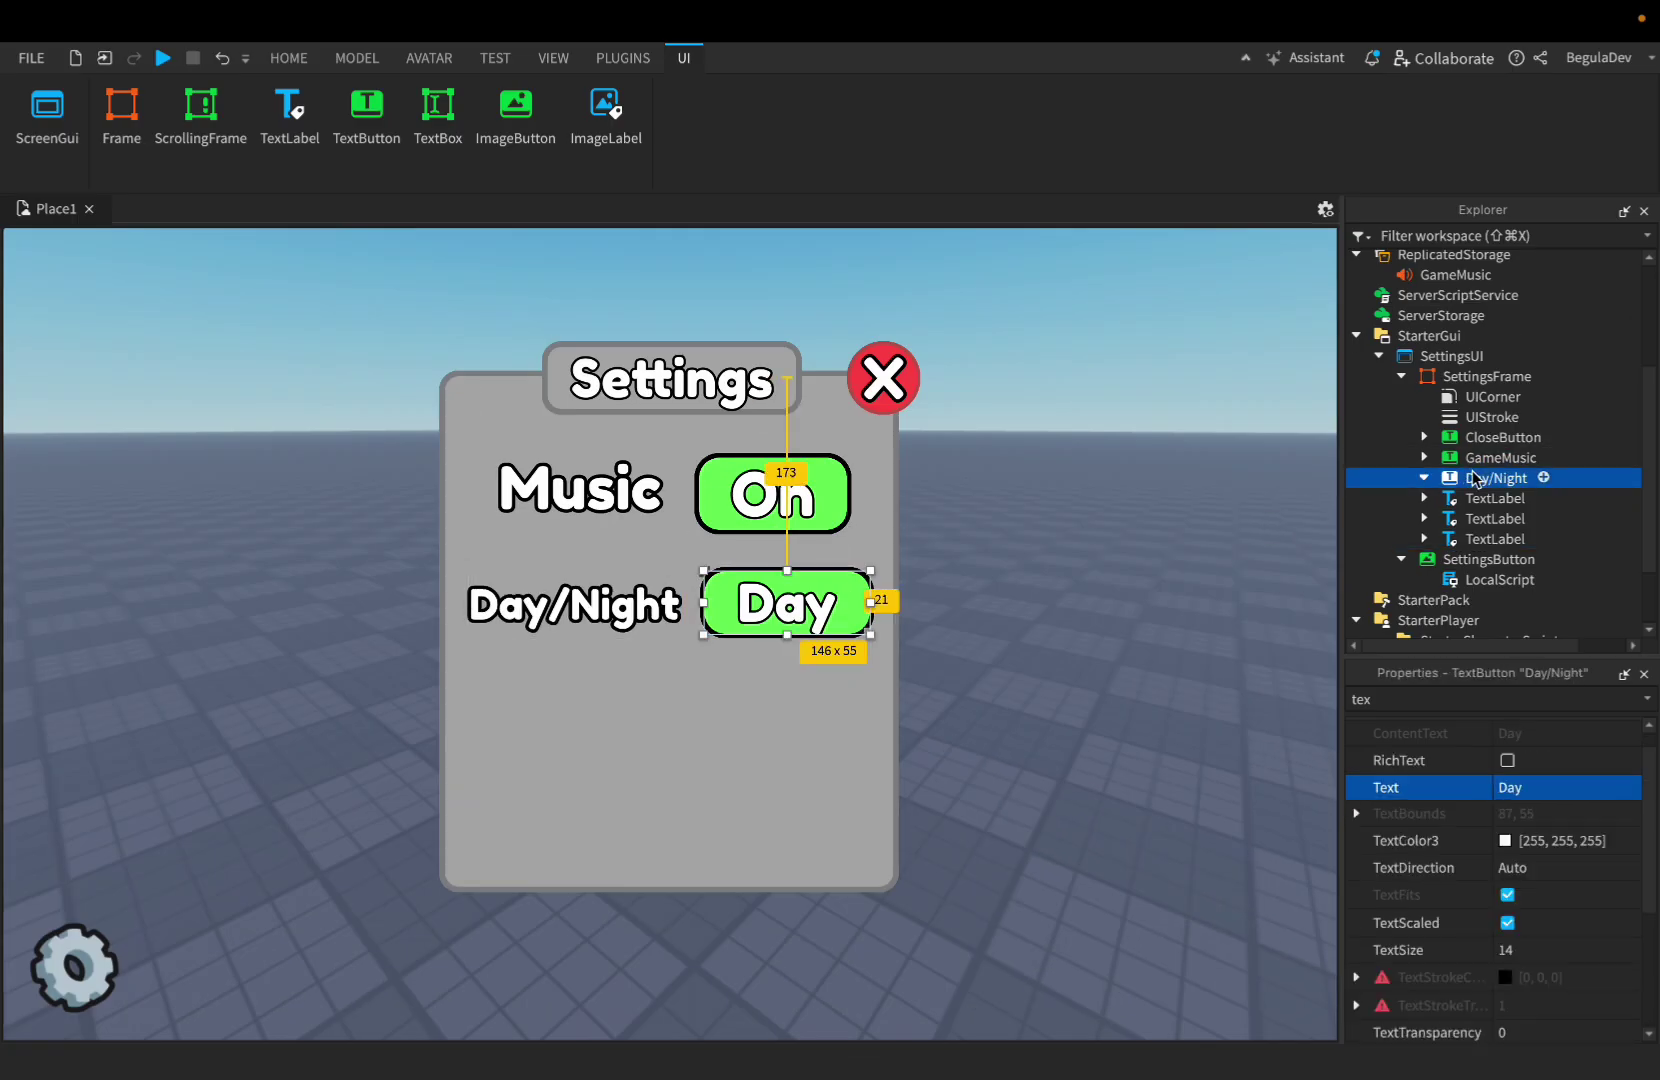
click(1520, 559)
key(Delete)
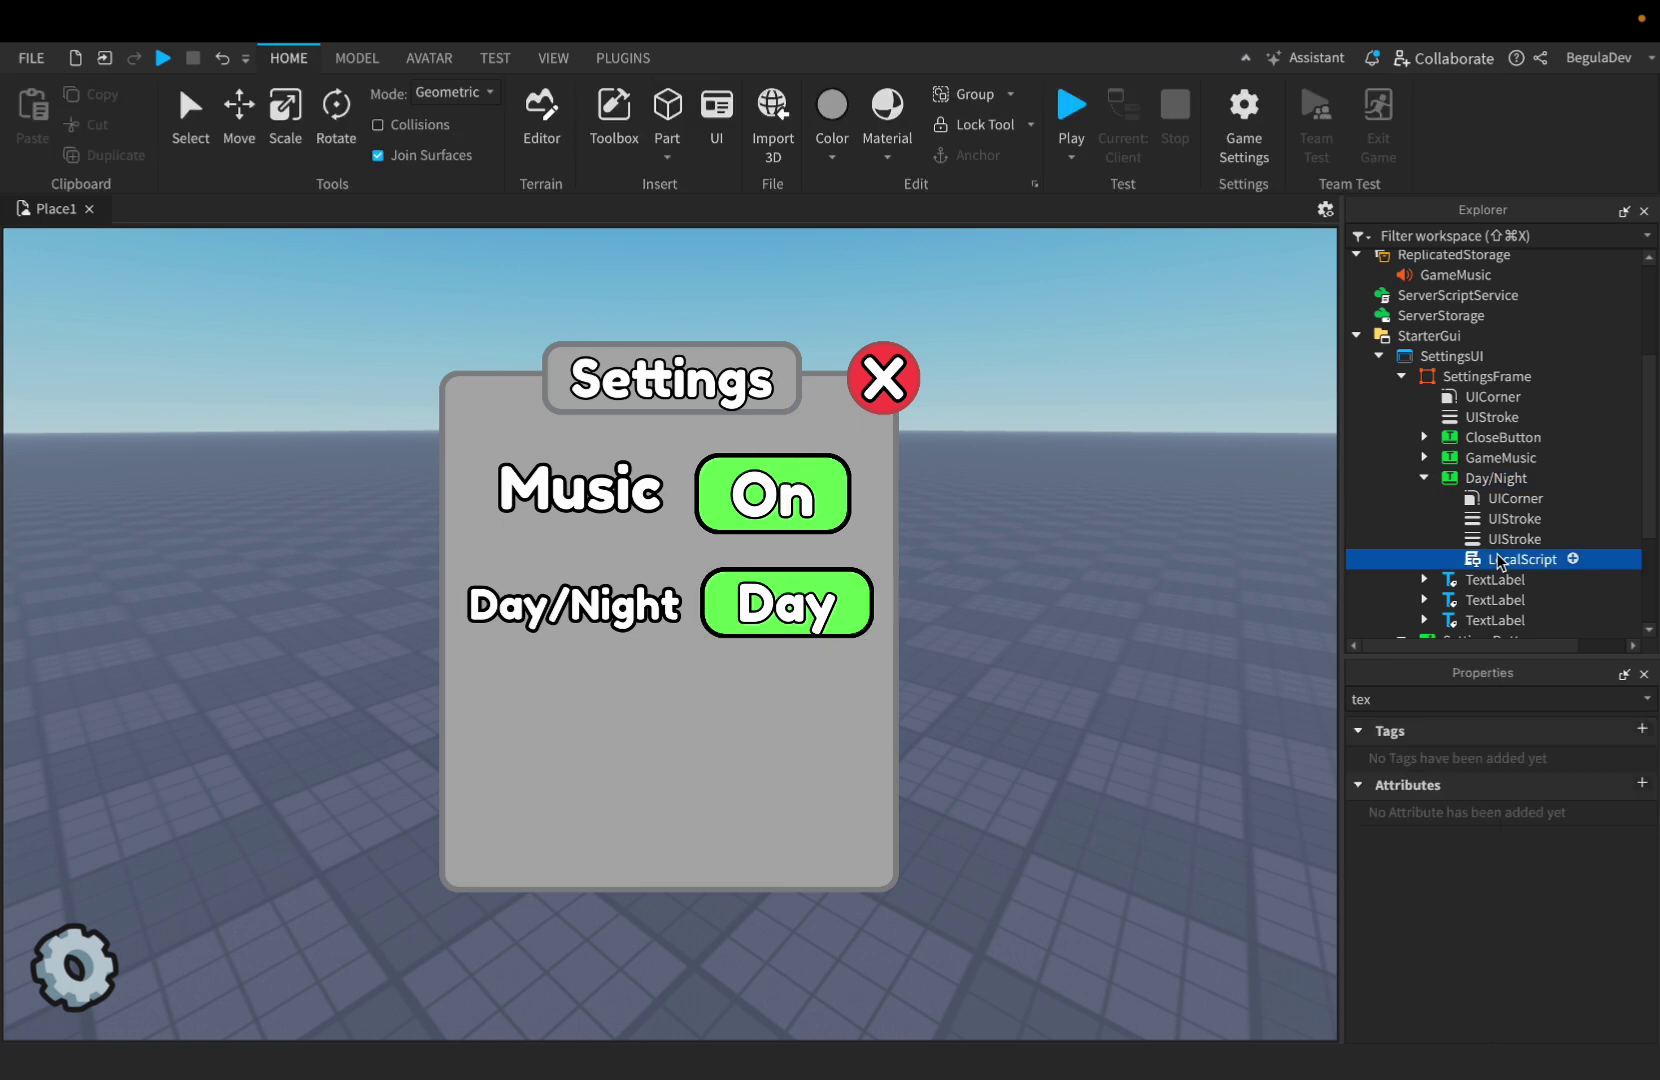
click(1543, 478)
text(lo)
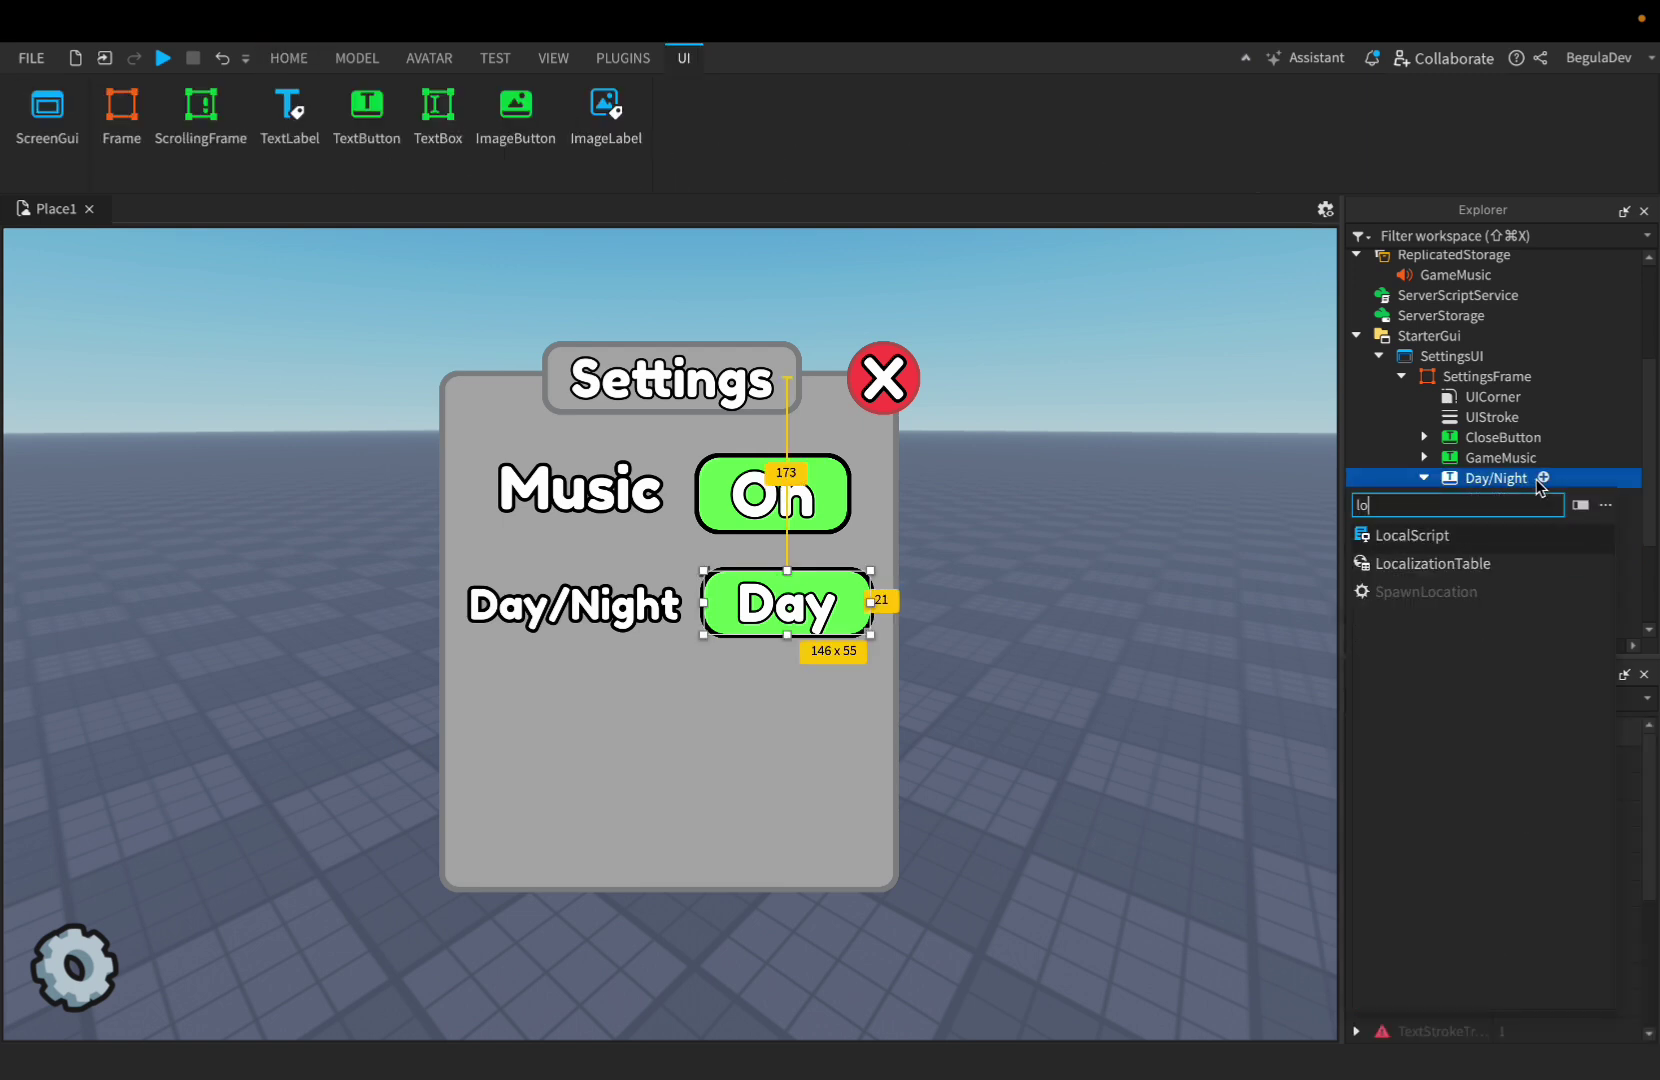
key(Return)
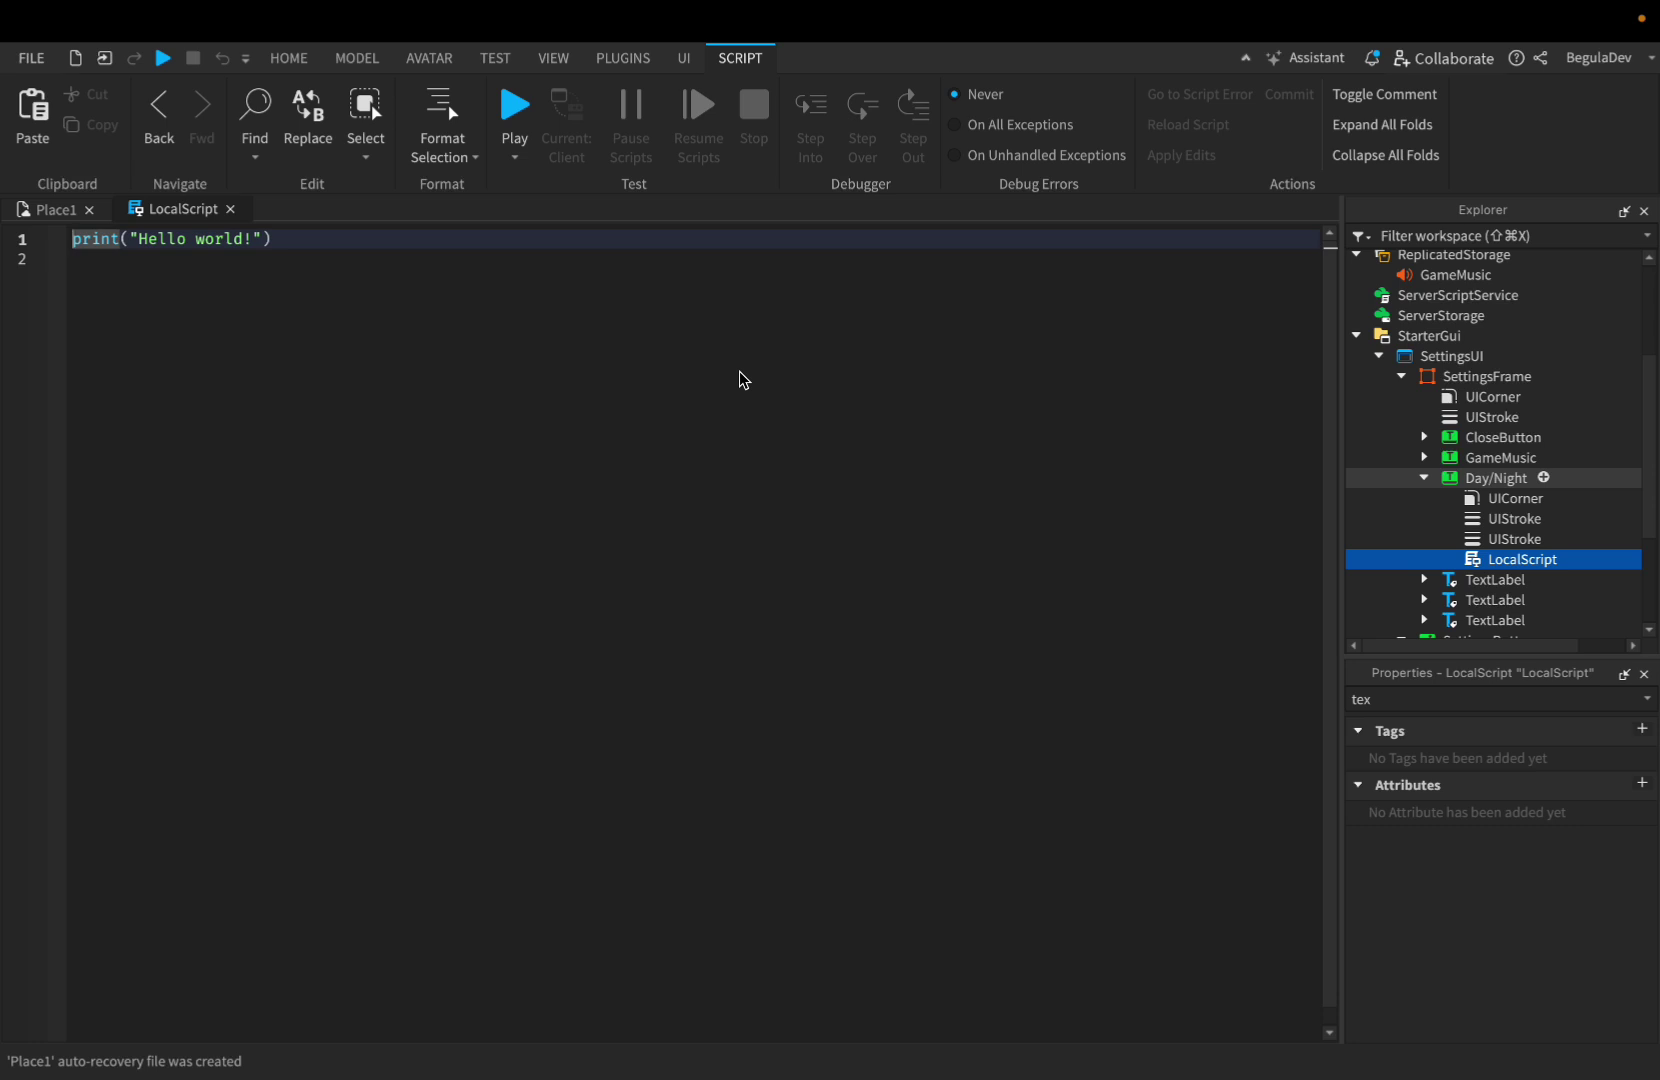
- Declare button and Lighting variables and start the button as "Day" with green (186, 255, 93)
key(ctrl+a)
key(BackSpace)
text(local button = sc)
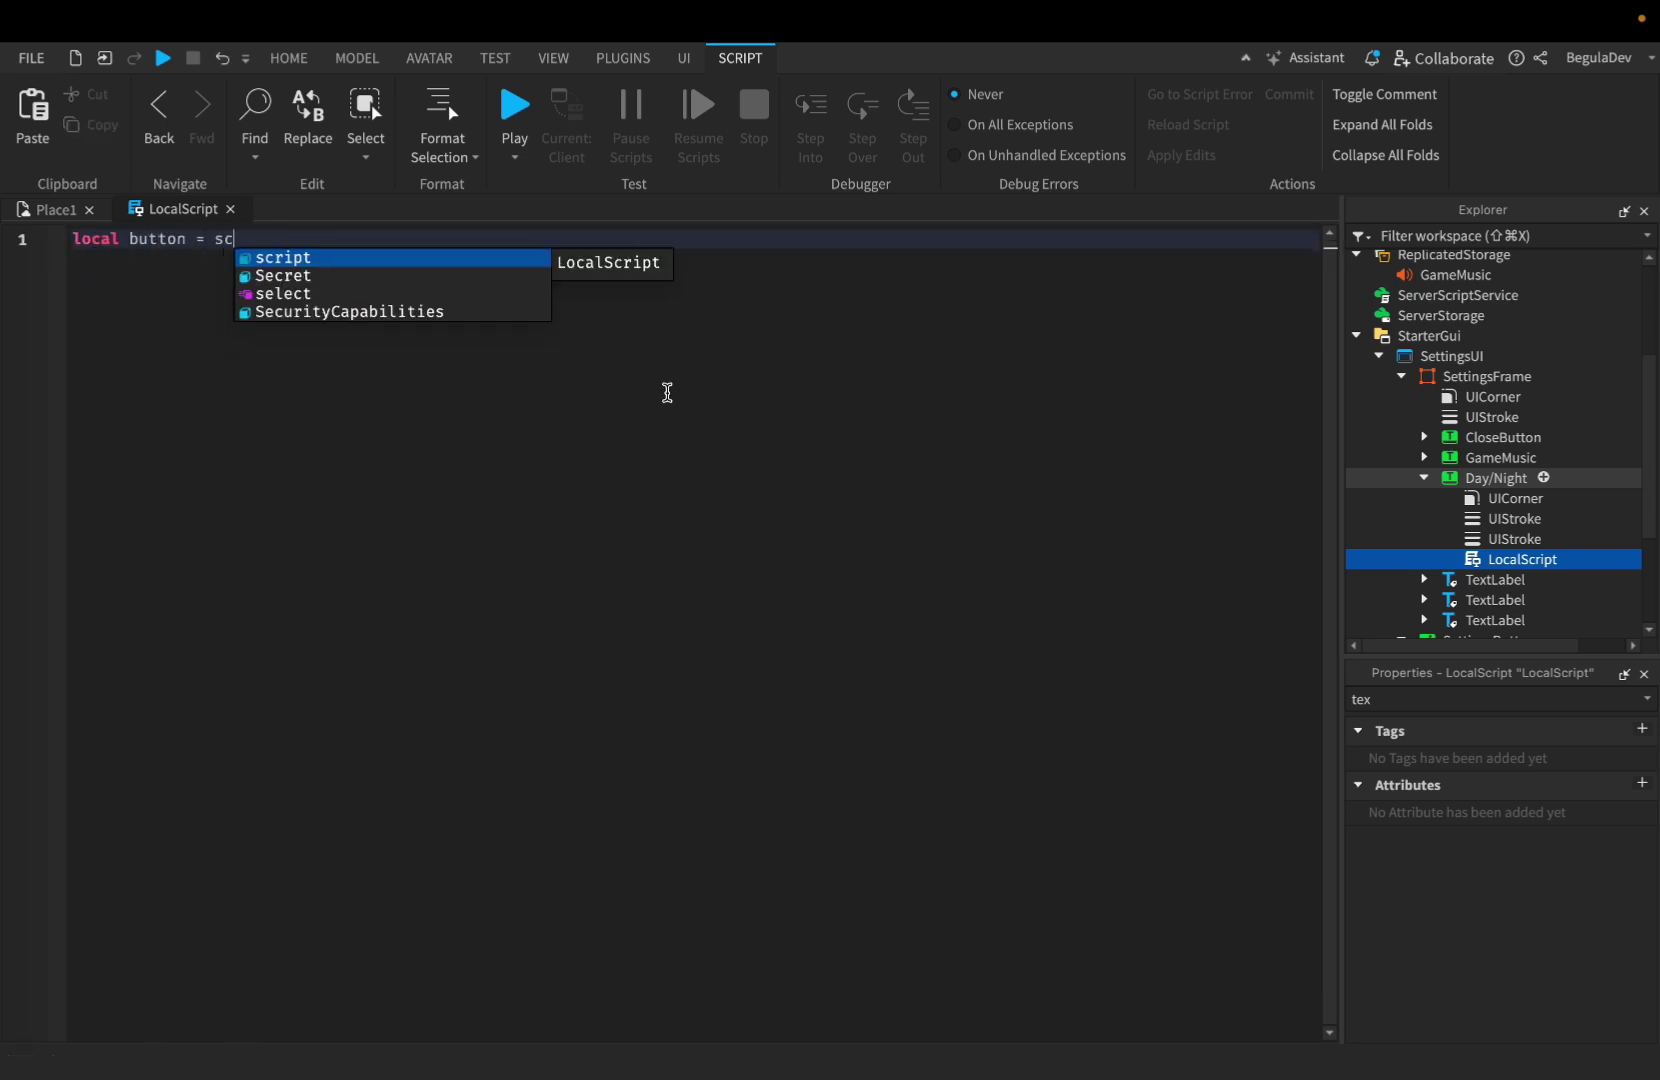
text(ript.Parent)
key(Return)
text(local lighing = game.Lighting)
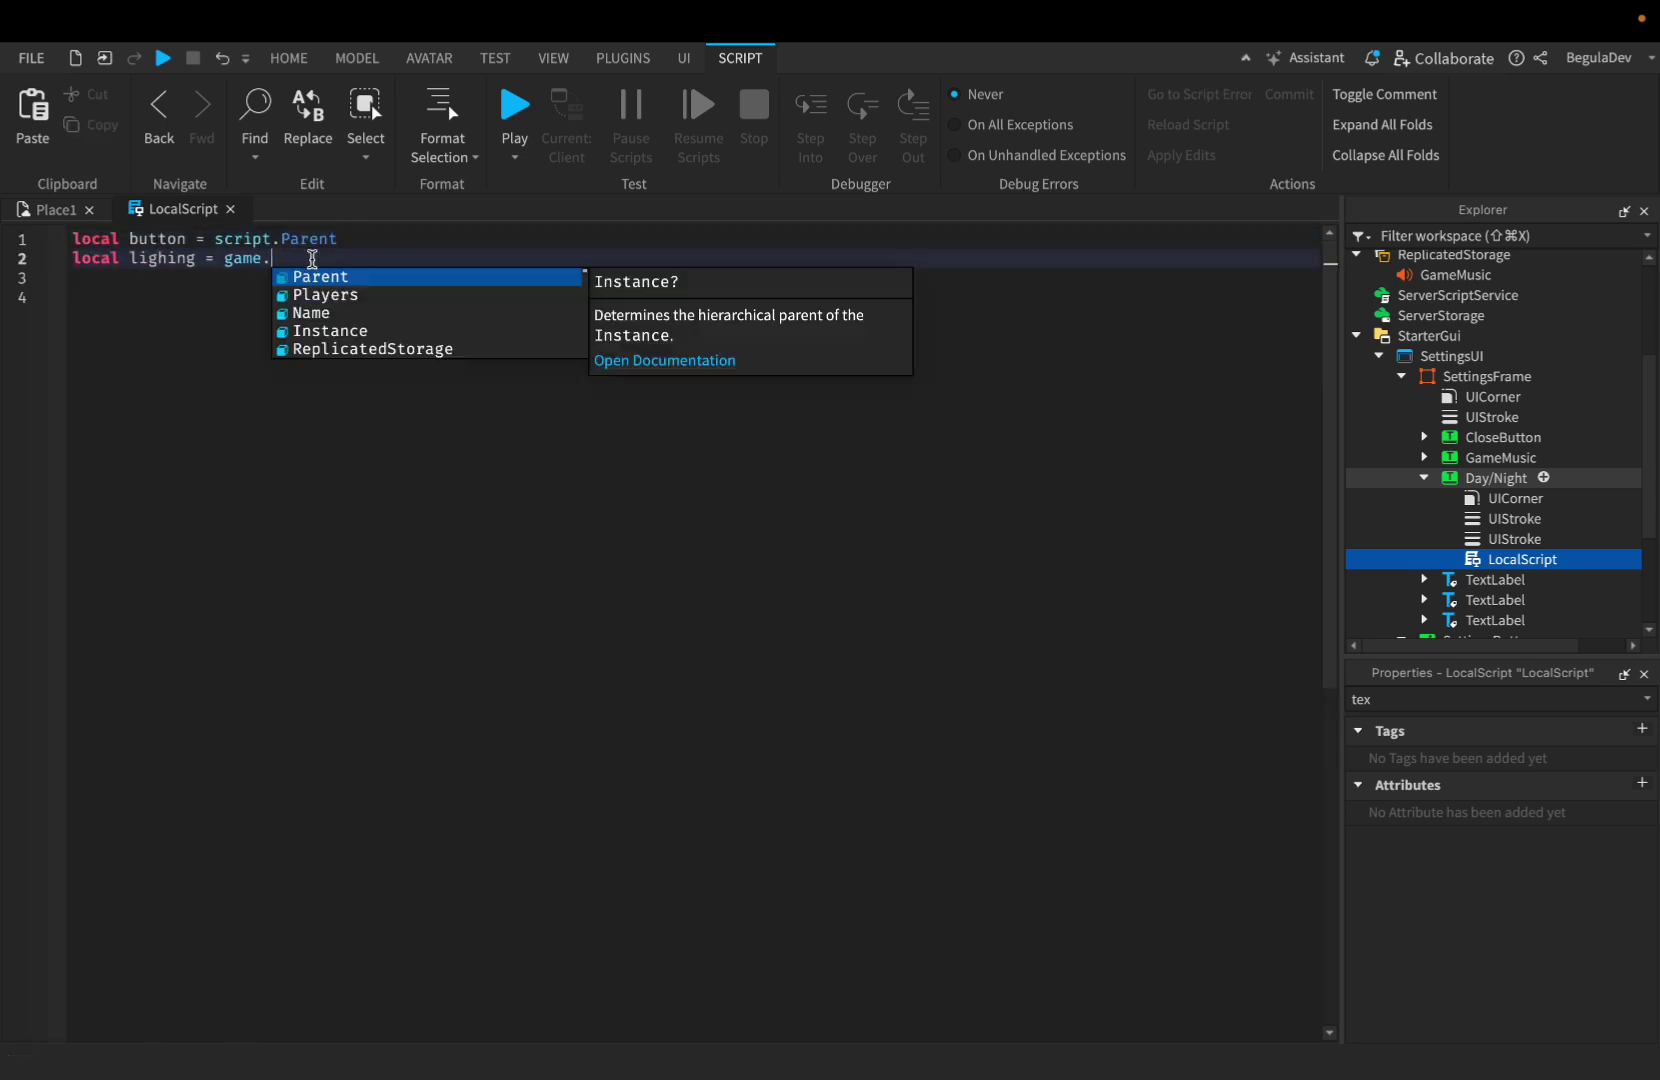
key(Return)
key(Return)
key(Return)
key(Return)
text(rue)
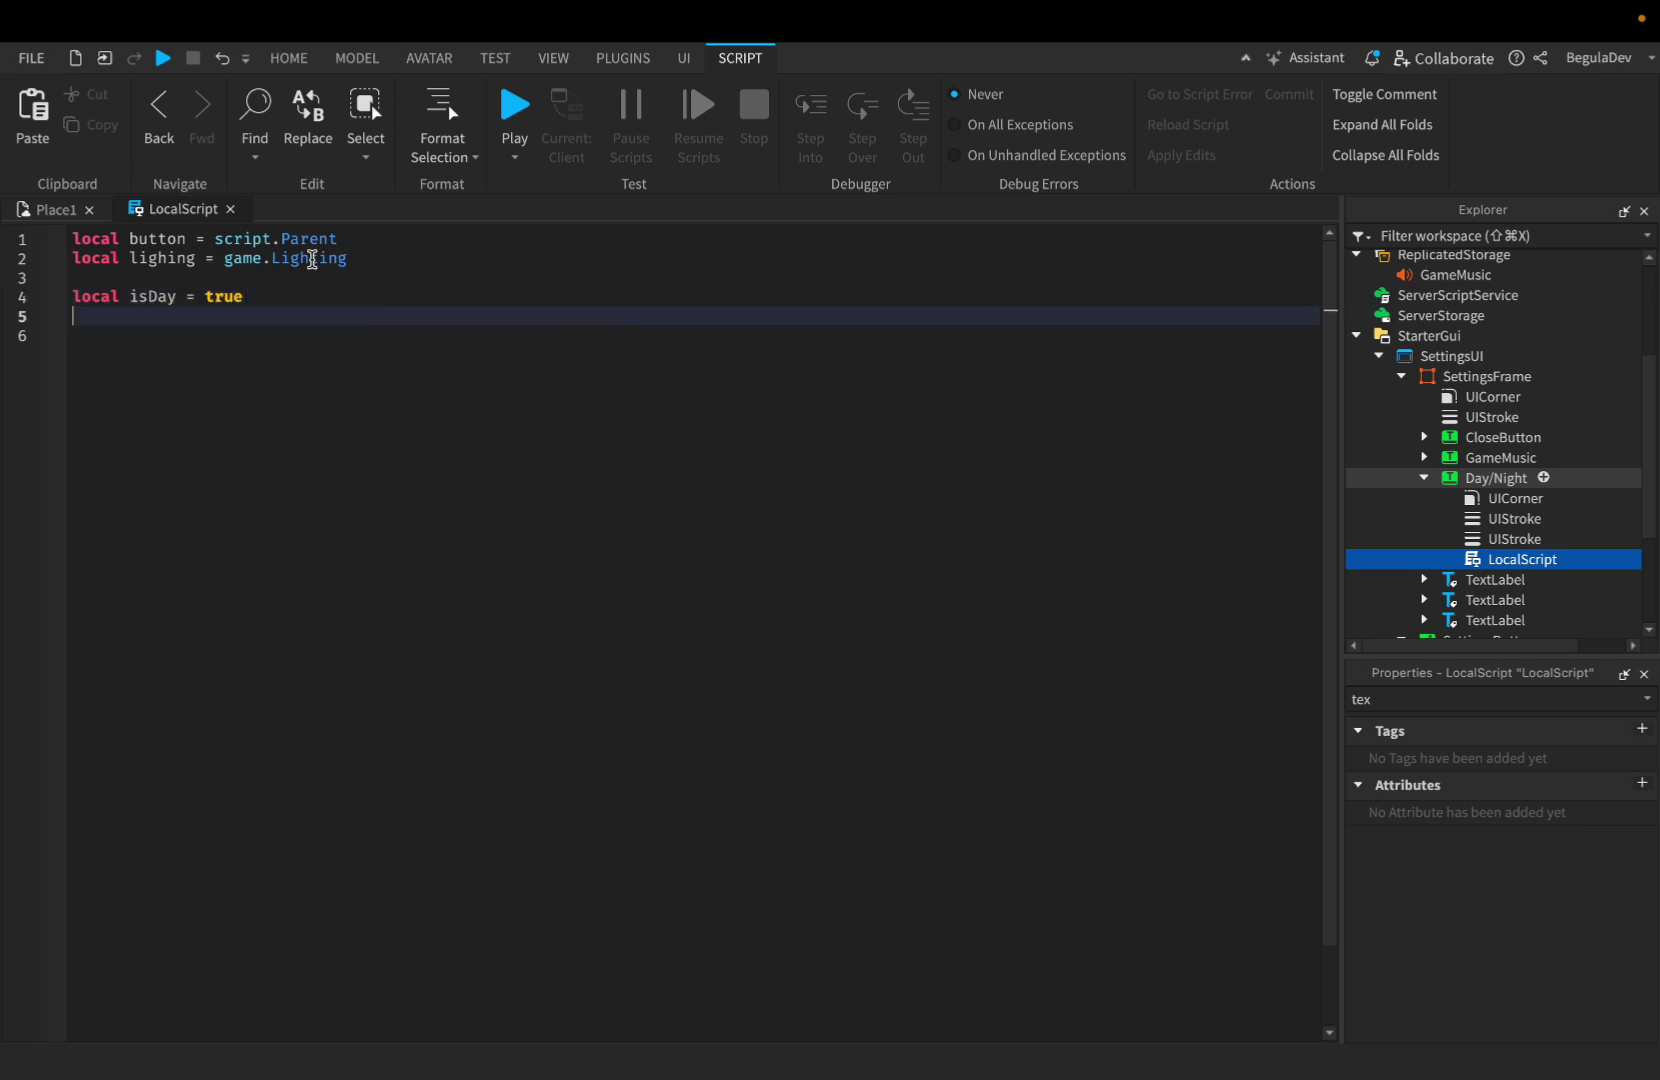
key(Down)
key(Down)
text(button.Text = "Da)
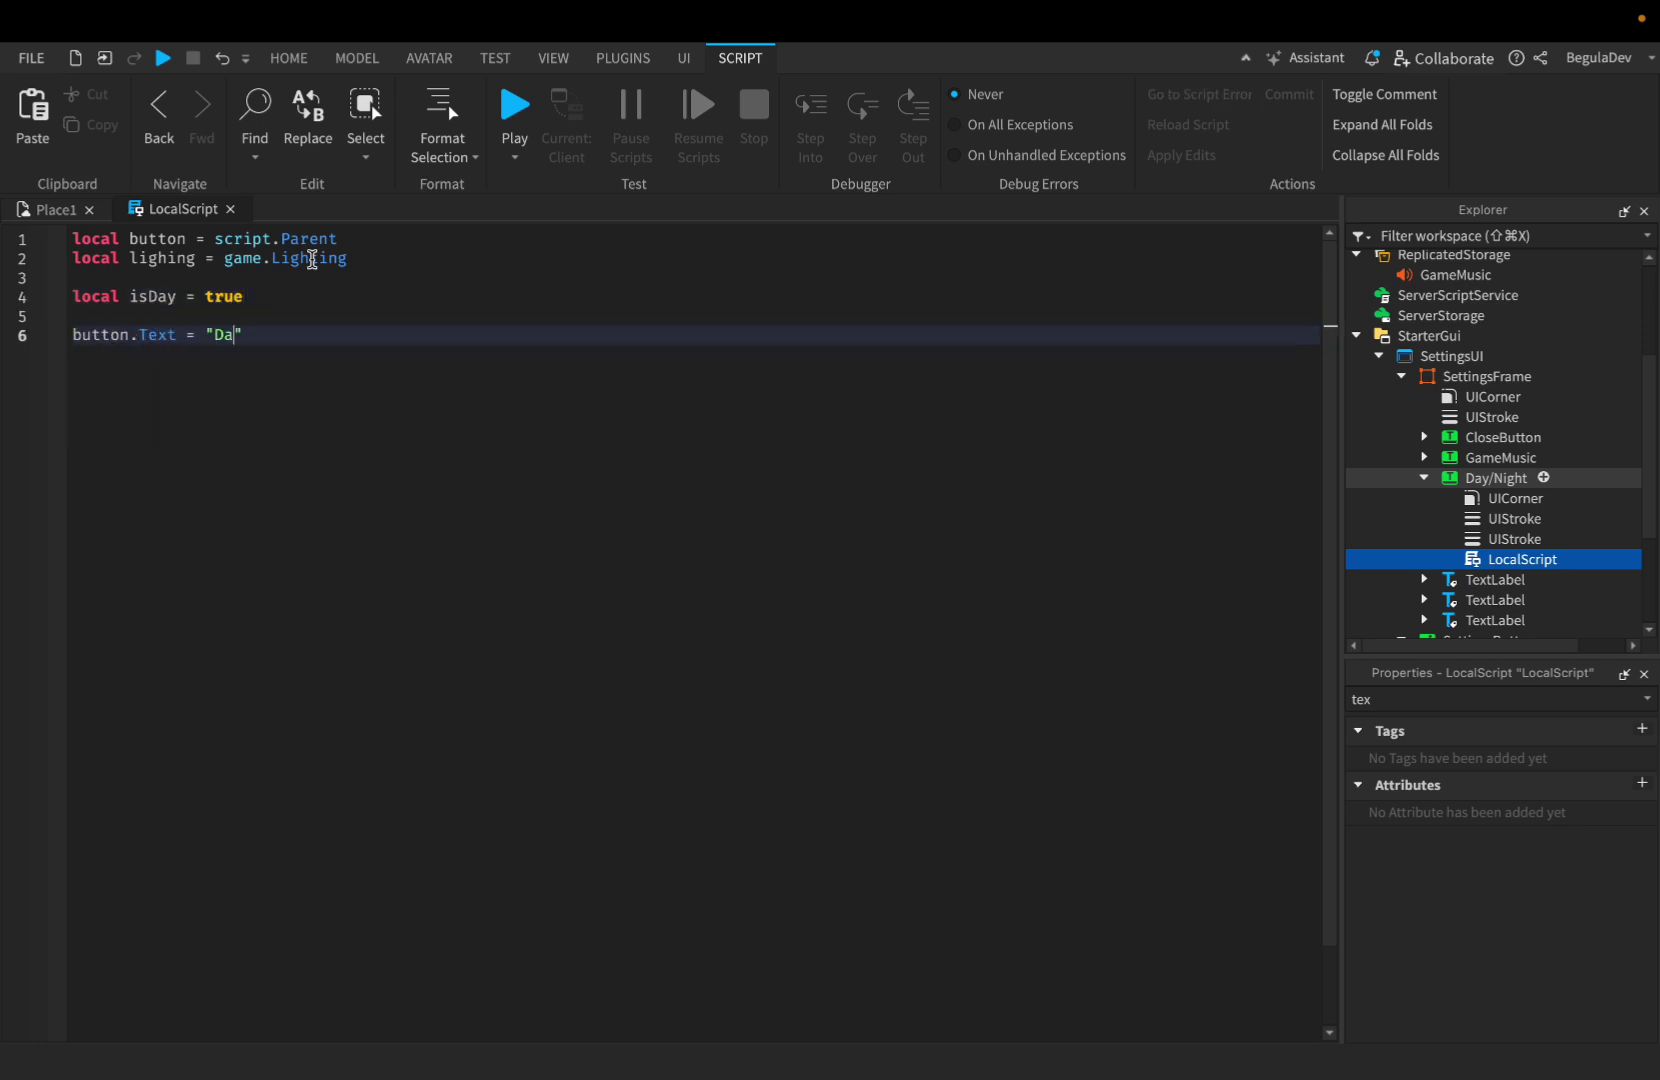
text(y")
key(Return)
text(button.BackgroundColor3 = co)
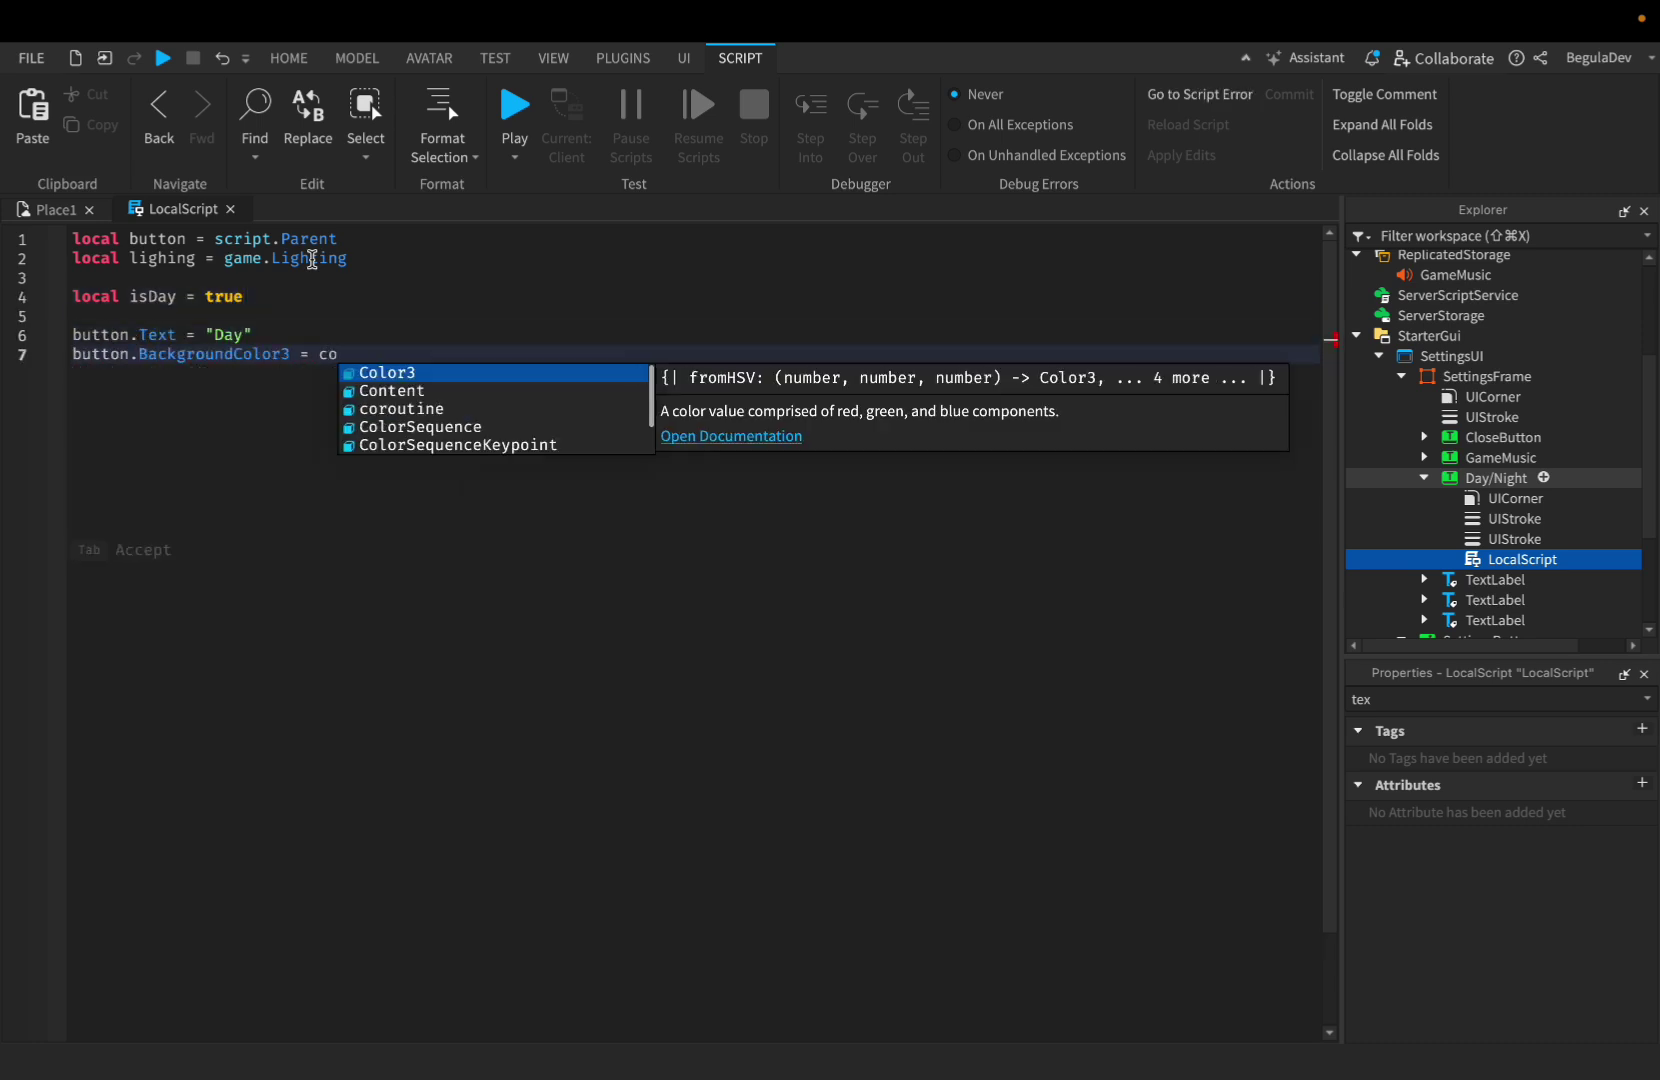
key(Tab)
text(.fromRGB()
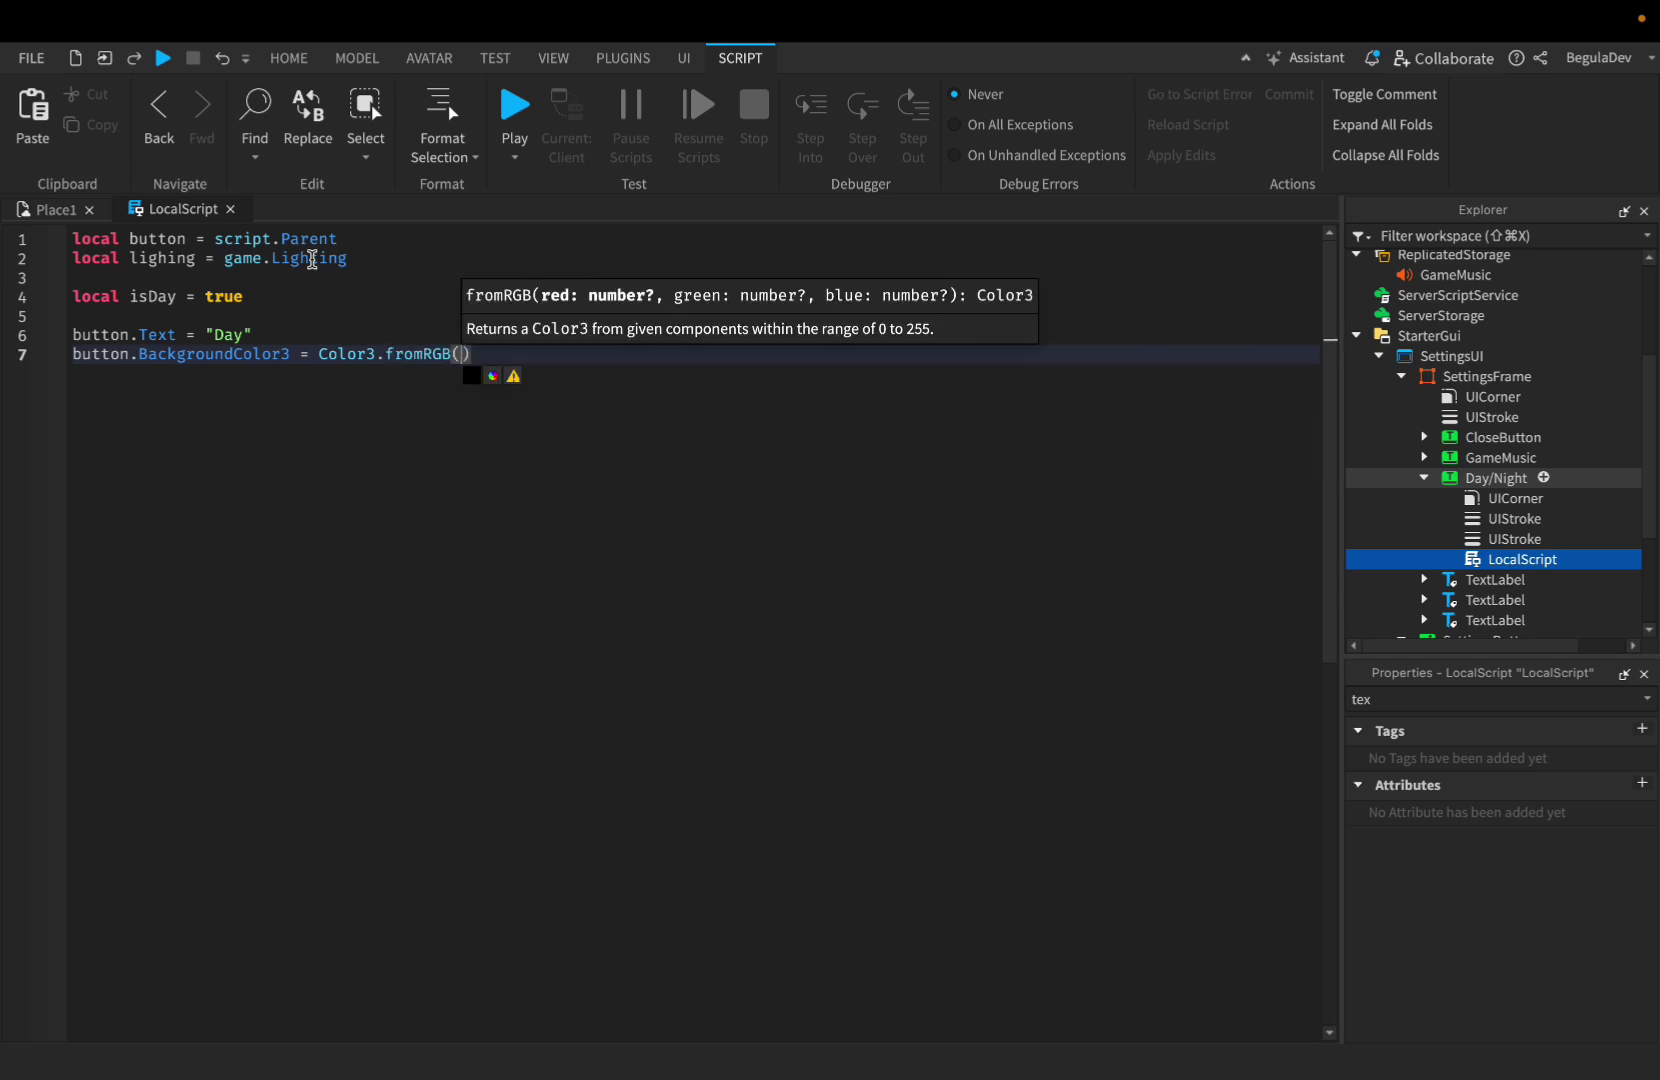
text(186, 255, 93))
key(Return)
key(Return)
- Add a click handler whose isDay branch sets ClockTime 21, text "Night" and purple (185, 63, 247)
text(button.MouseButton1Click:Connect()
key(Return)
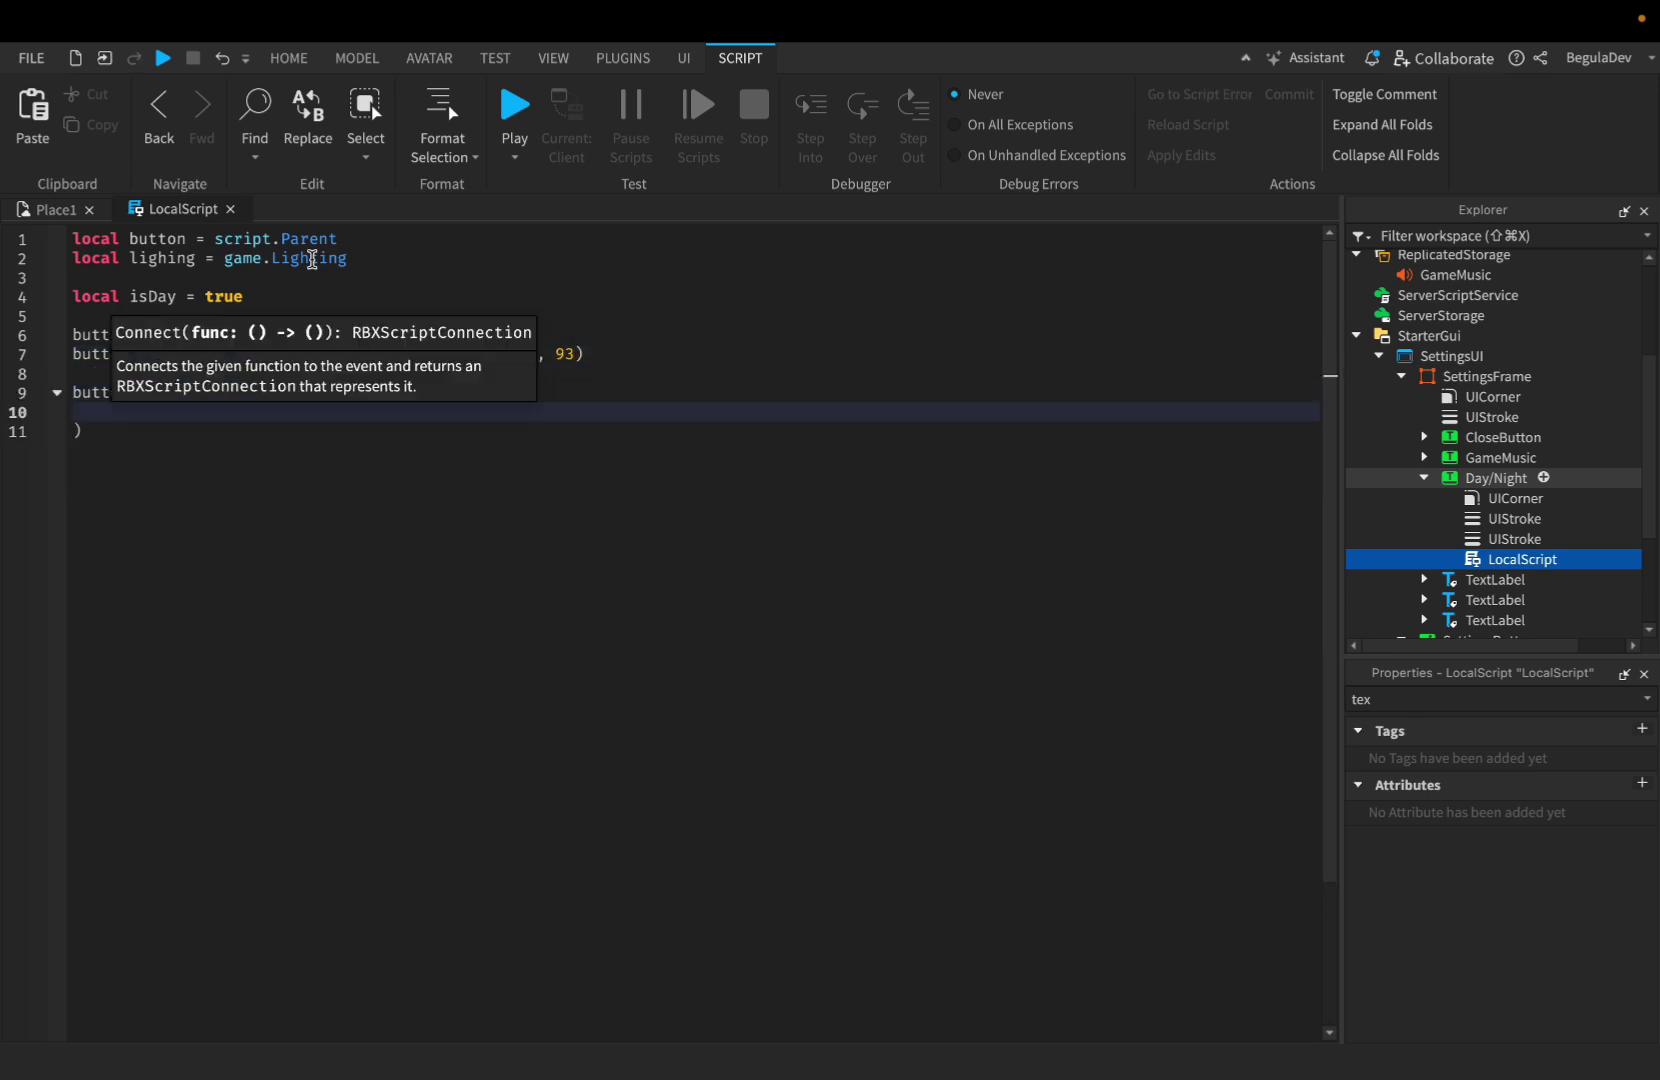
key(BackSpace)
text(function)
key(Tab)
text(if isDay)
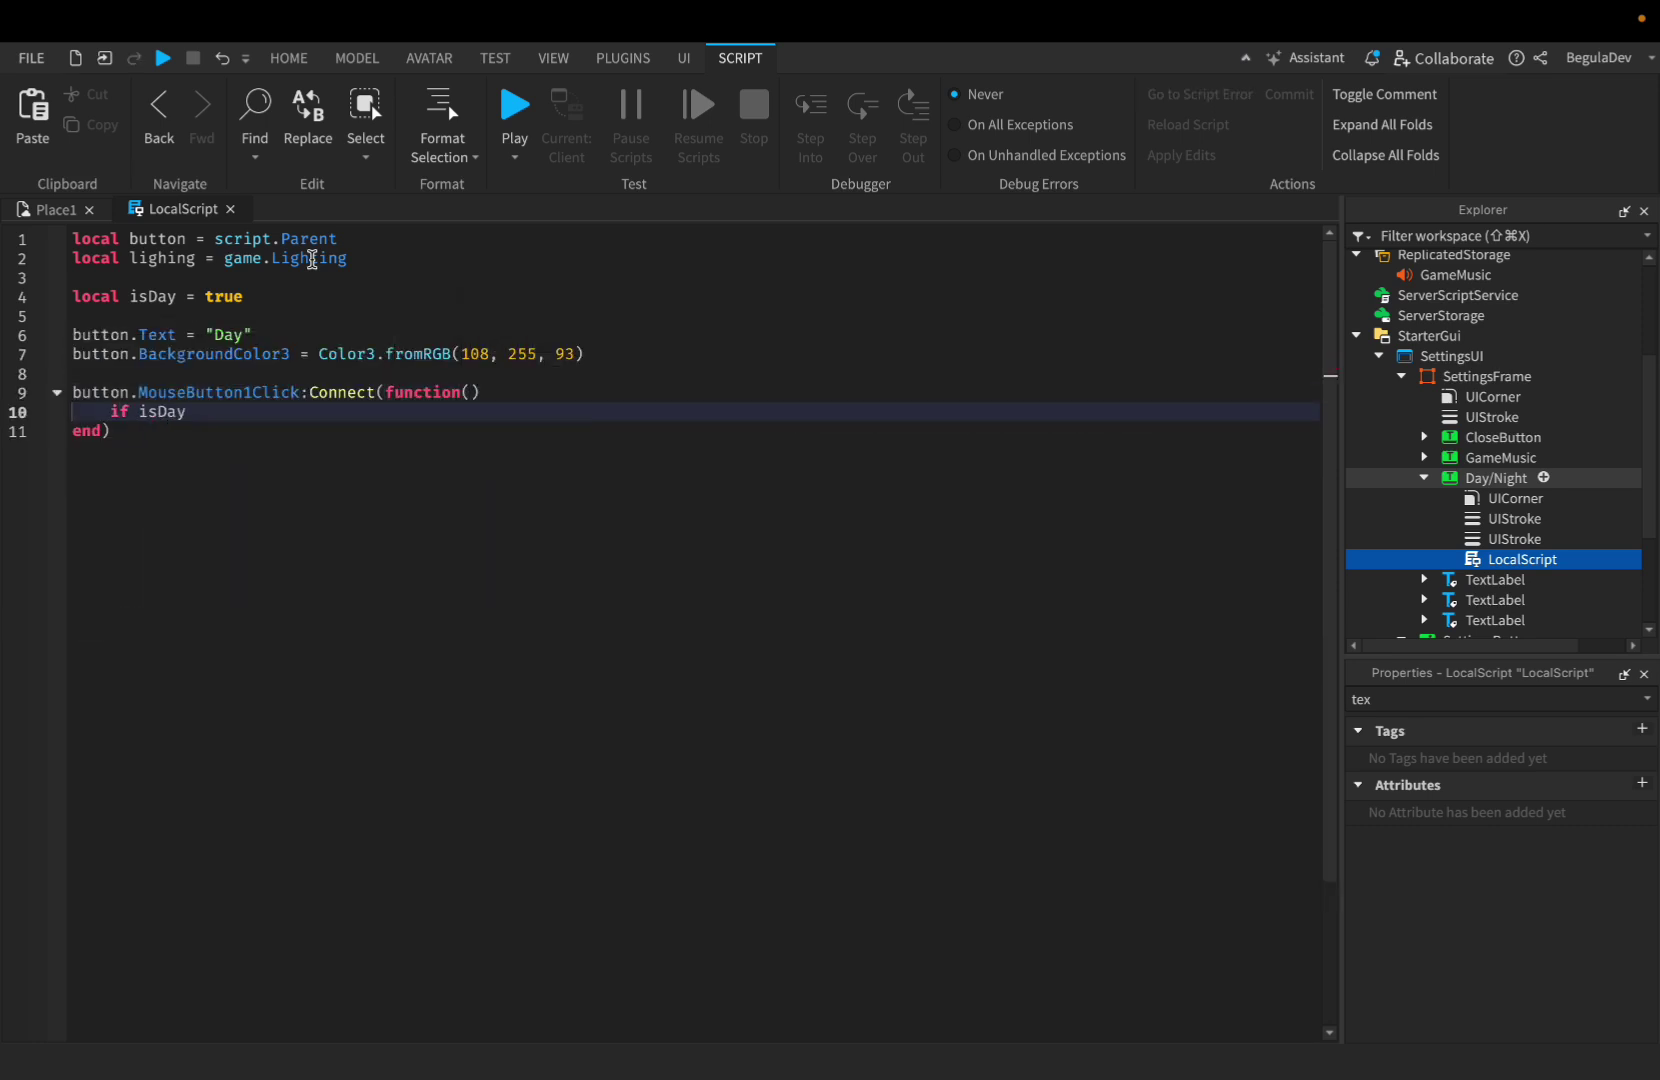
text( then)
key(Return)
text(lighing.ClockTime = 21)
key(Return)
text(button.te)
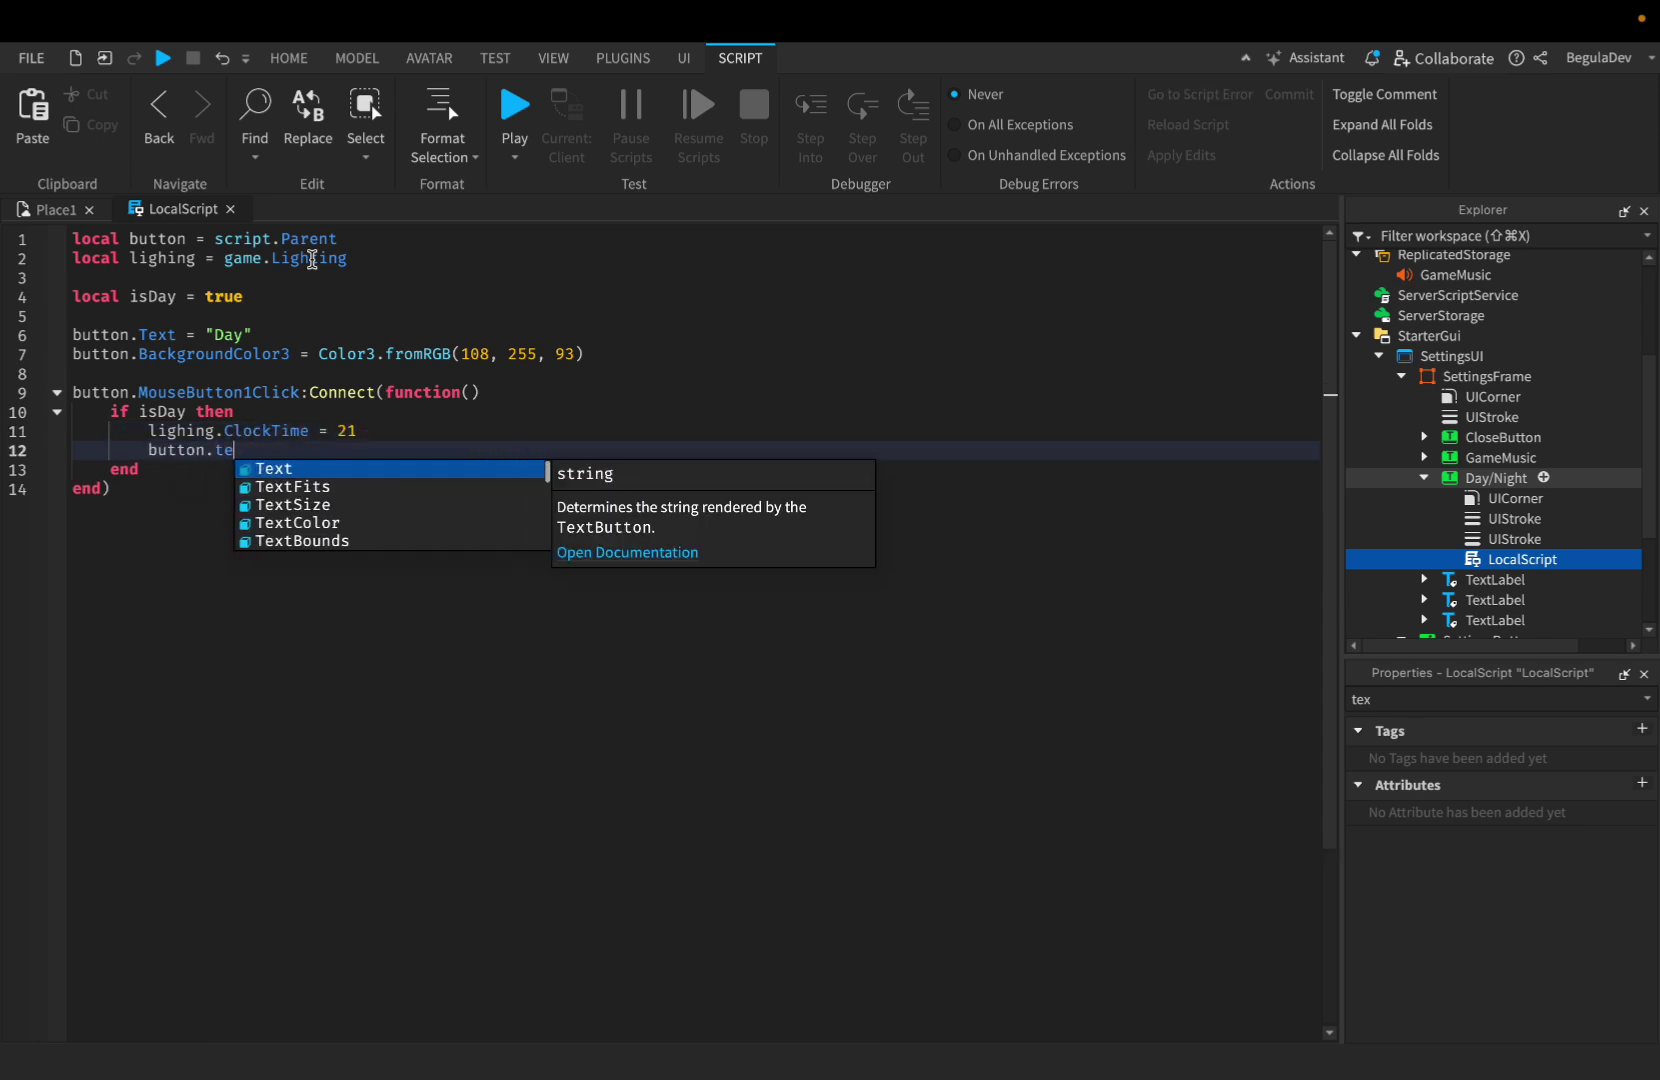
key(Tab)
text(= "Night")
key(Return)
text(button)
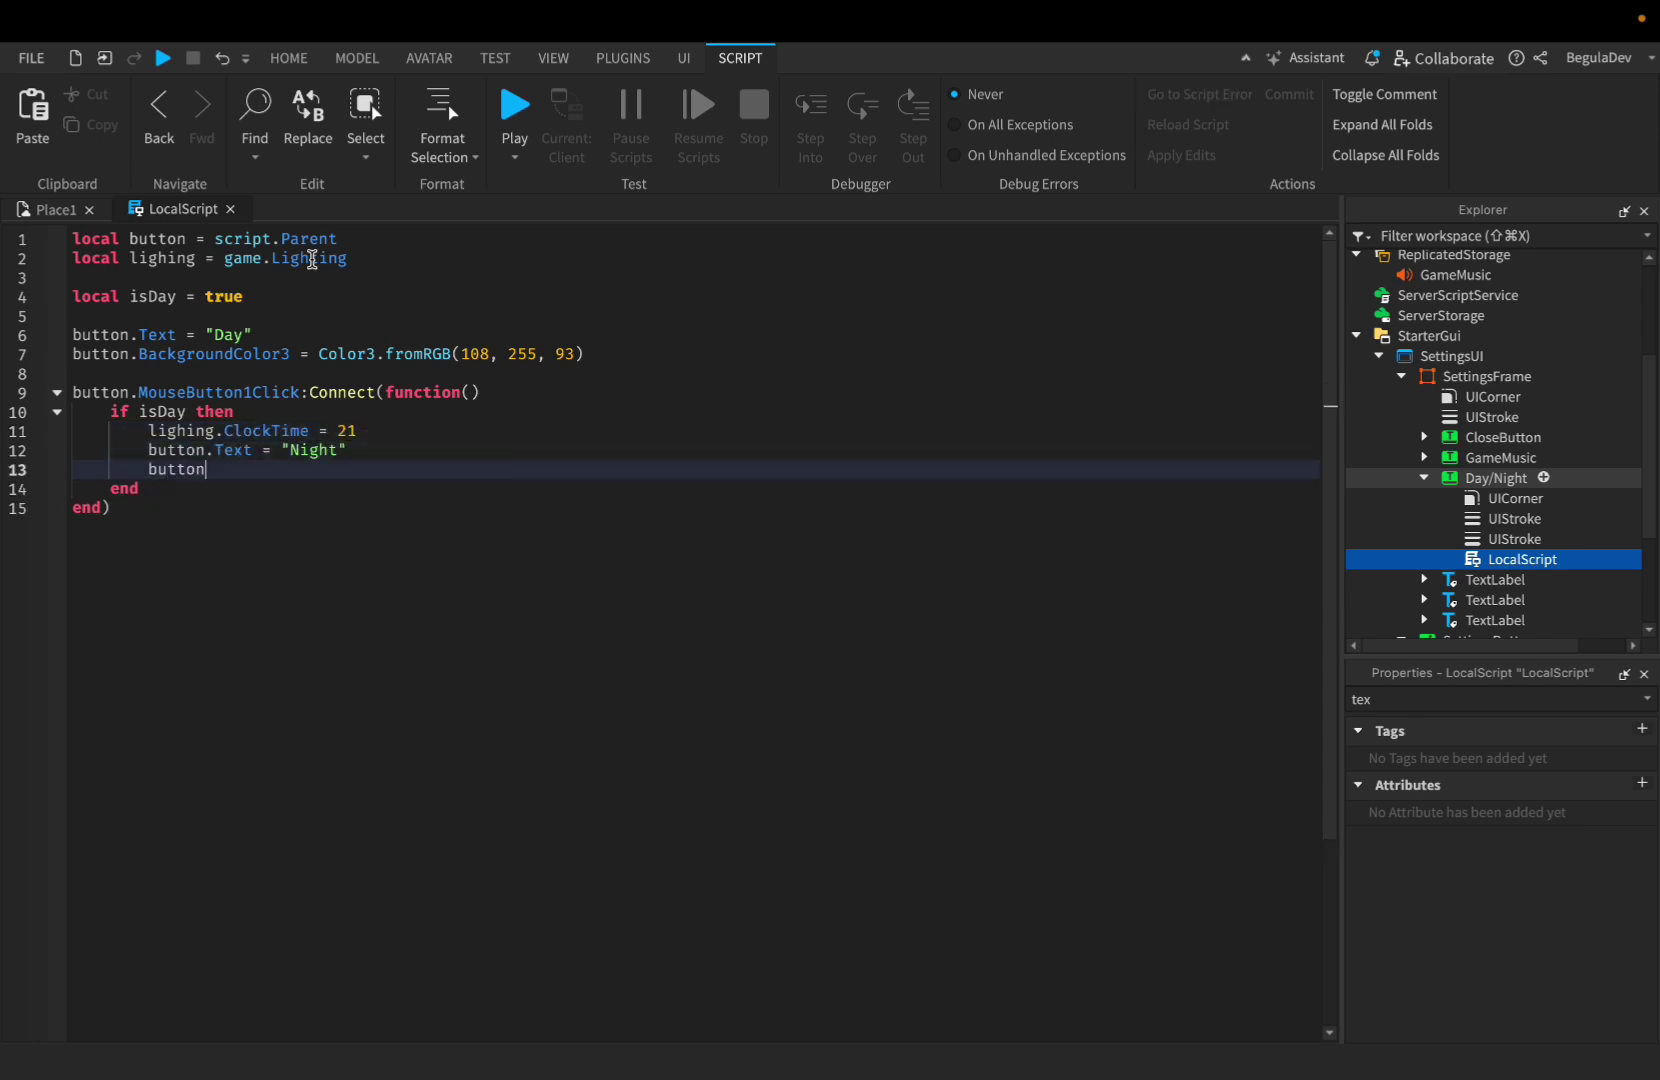
text(.BackgroundColor3 = Color3.fromRGB()
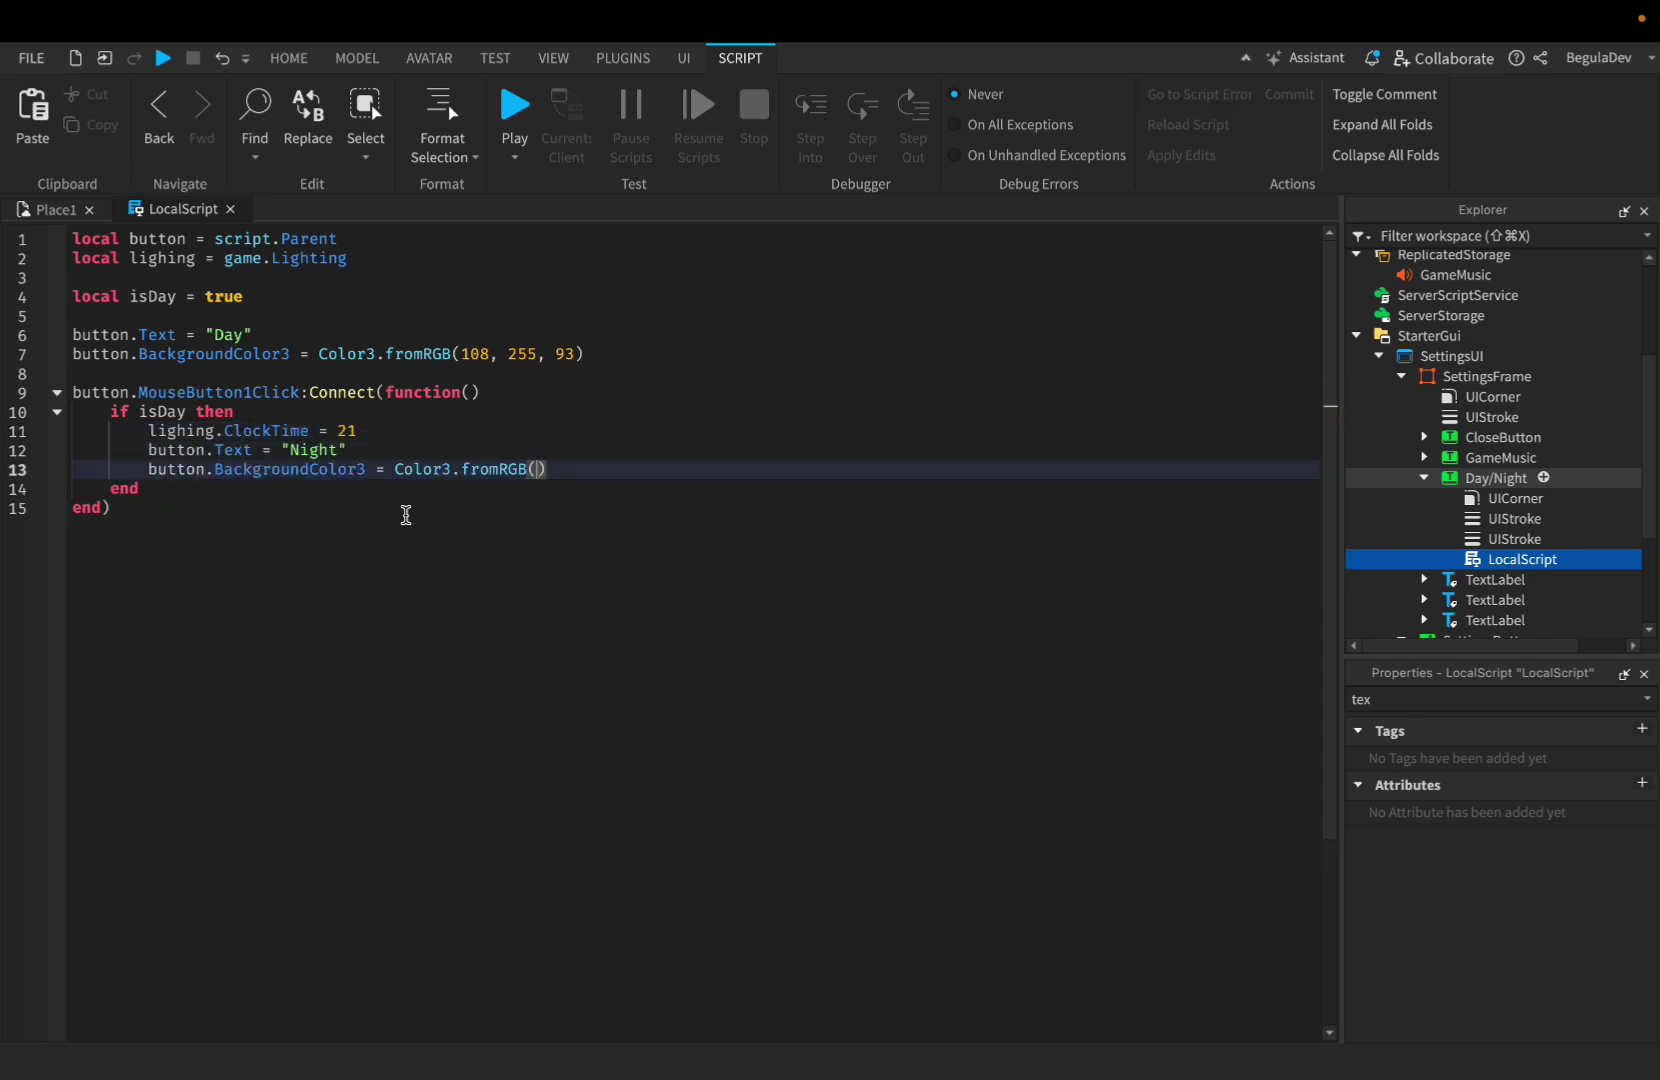
text(185, 63, 247)
key(Right)
key(Return)
- Add the else branch with ClockTime 14.5, text "Day" and the copied green, then toggle isDay
text(else)
key(Return)
text(lighing.ClockTime = 14.5)
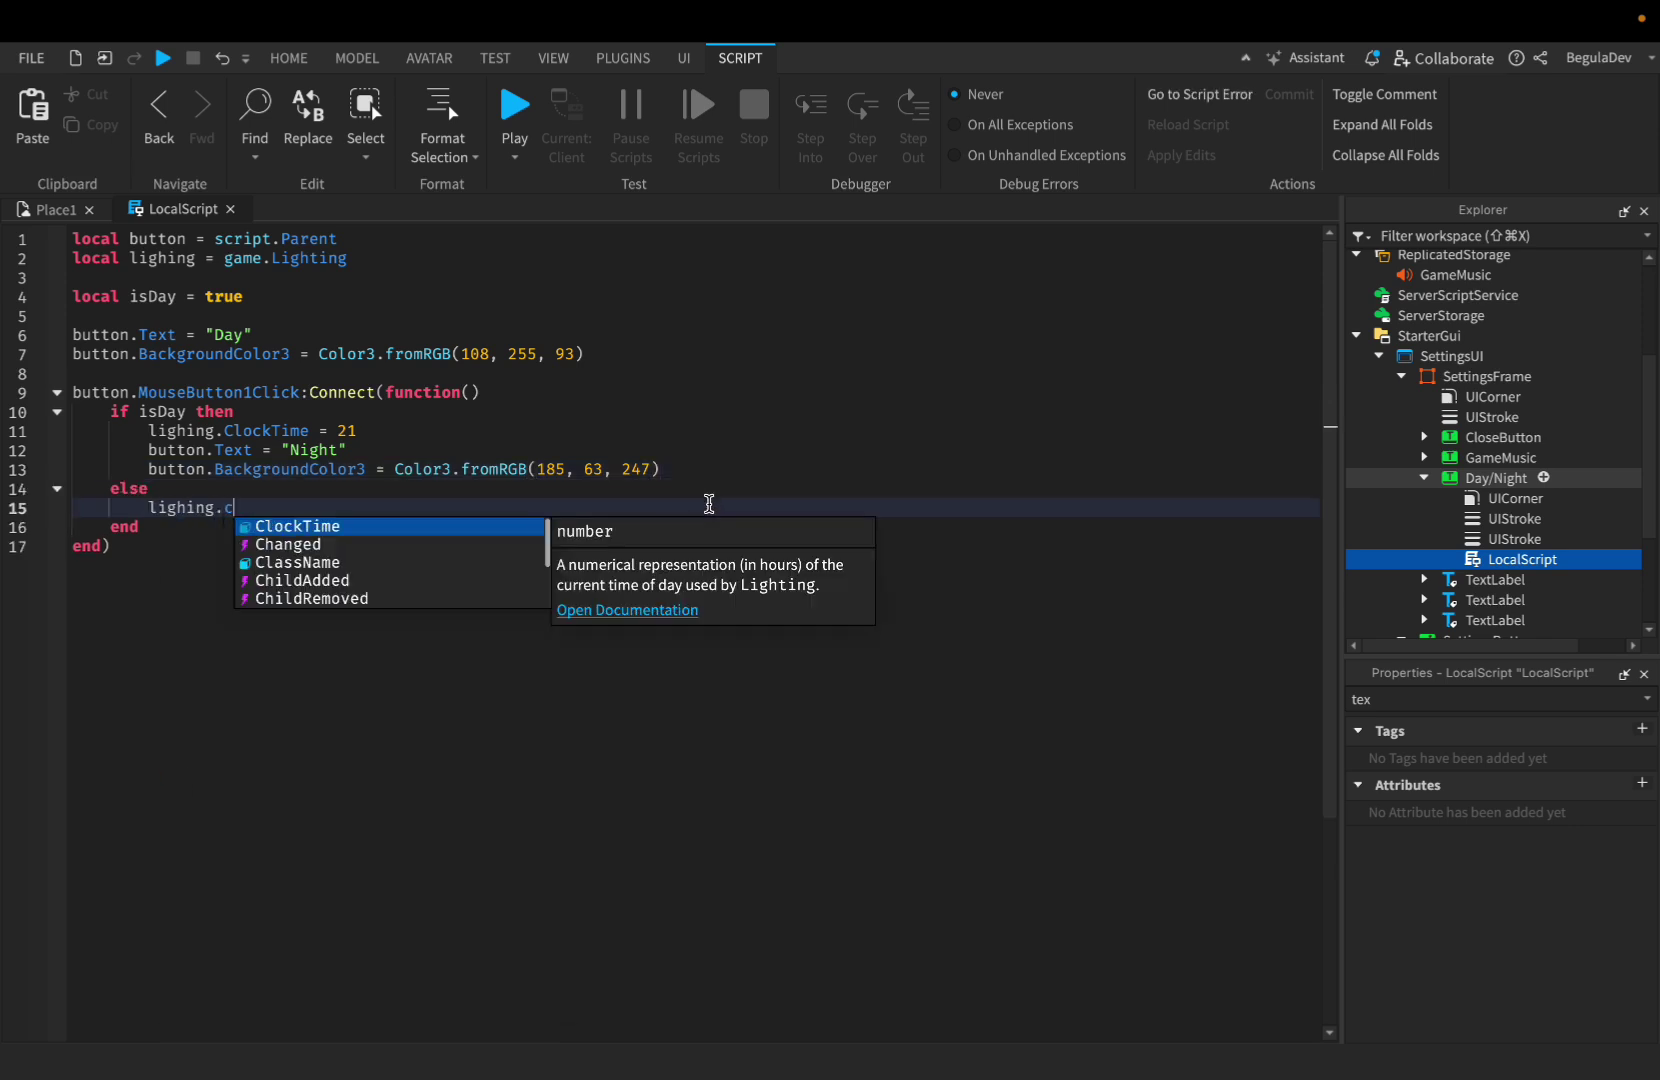
key(Return)
text(button.Text)
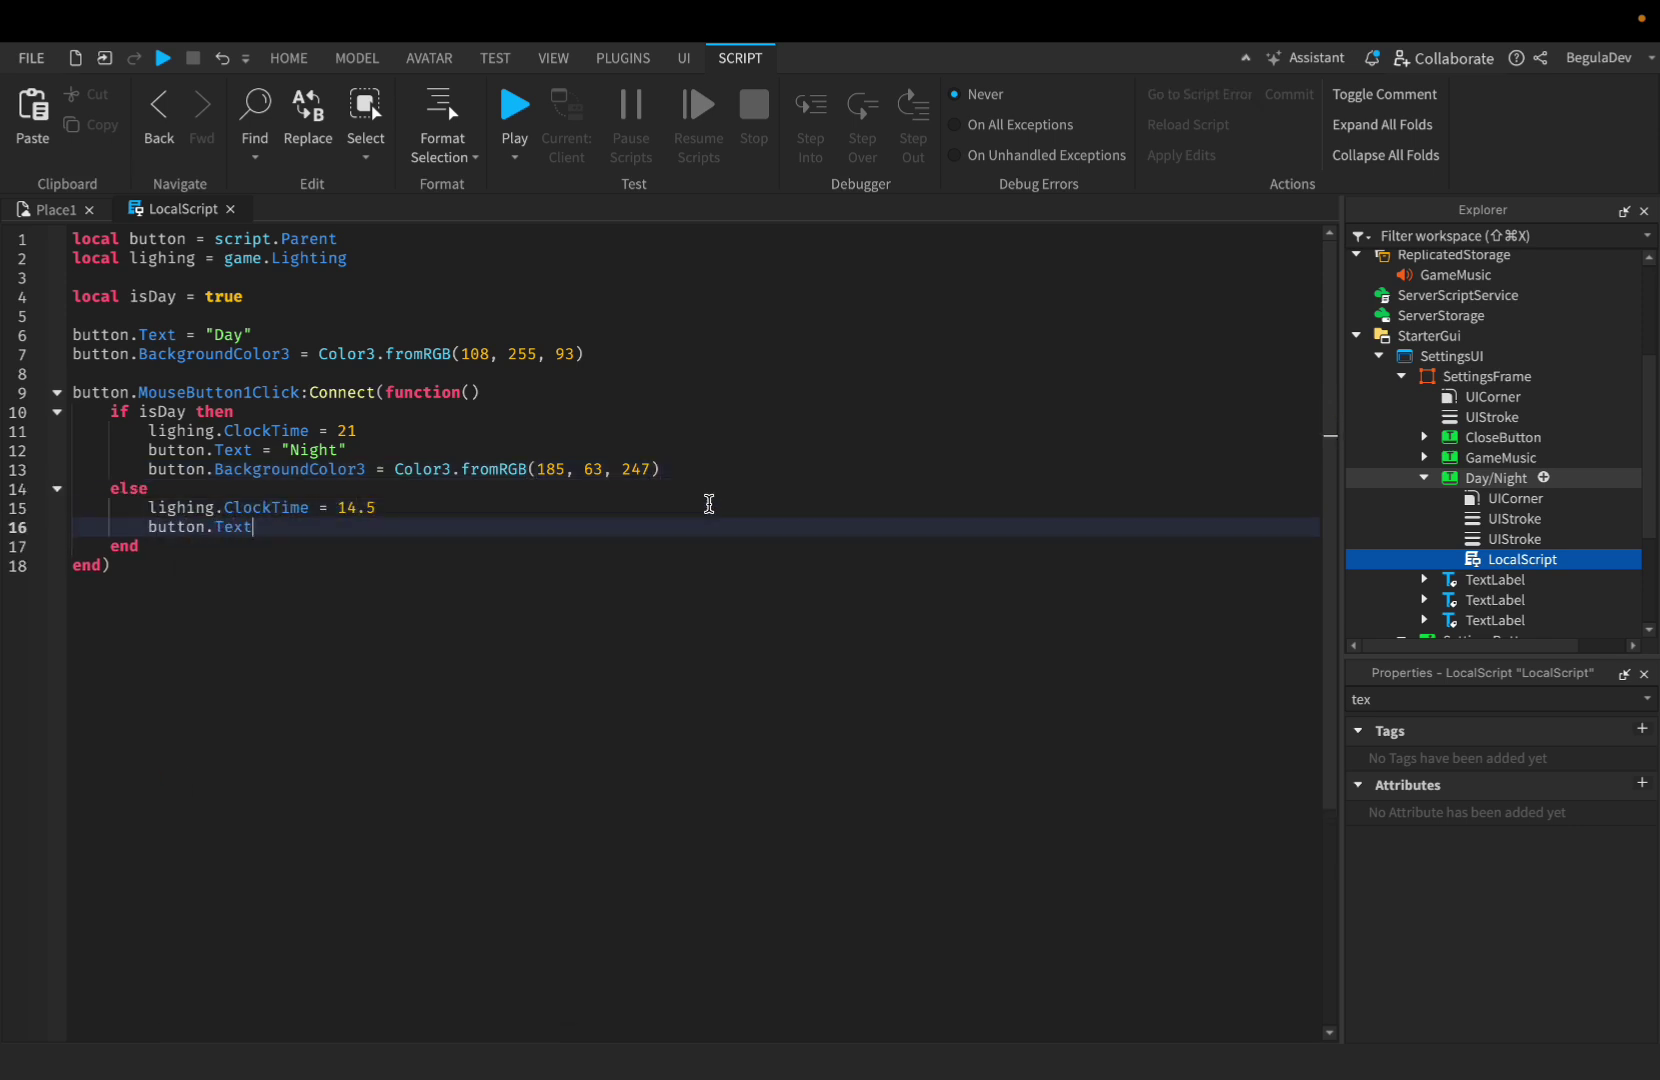
text( = "Day")
key(Return)
text(button.BackgroundColor3)
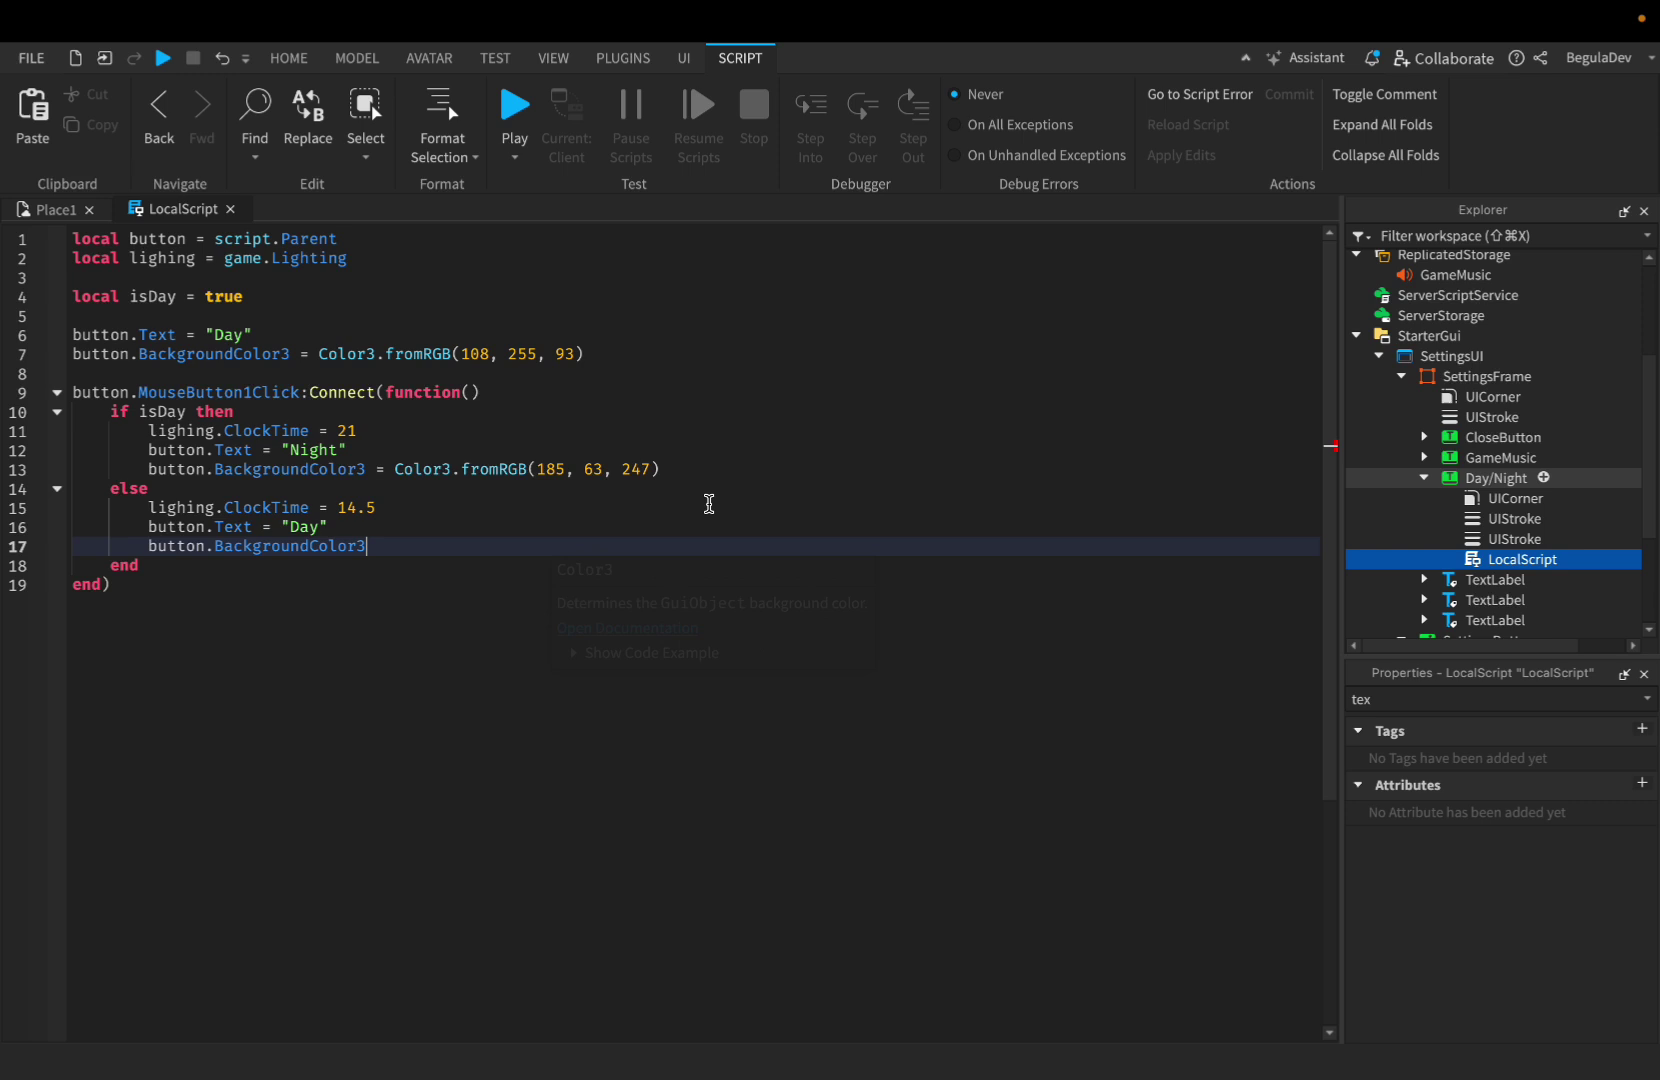
text( = Color3.fromRGB()
drag(462, 354, 577, 354)
key(ctrl+c)
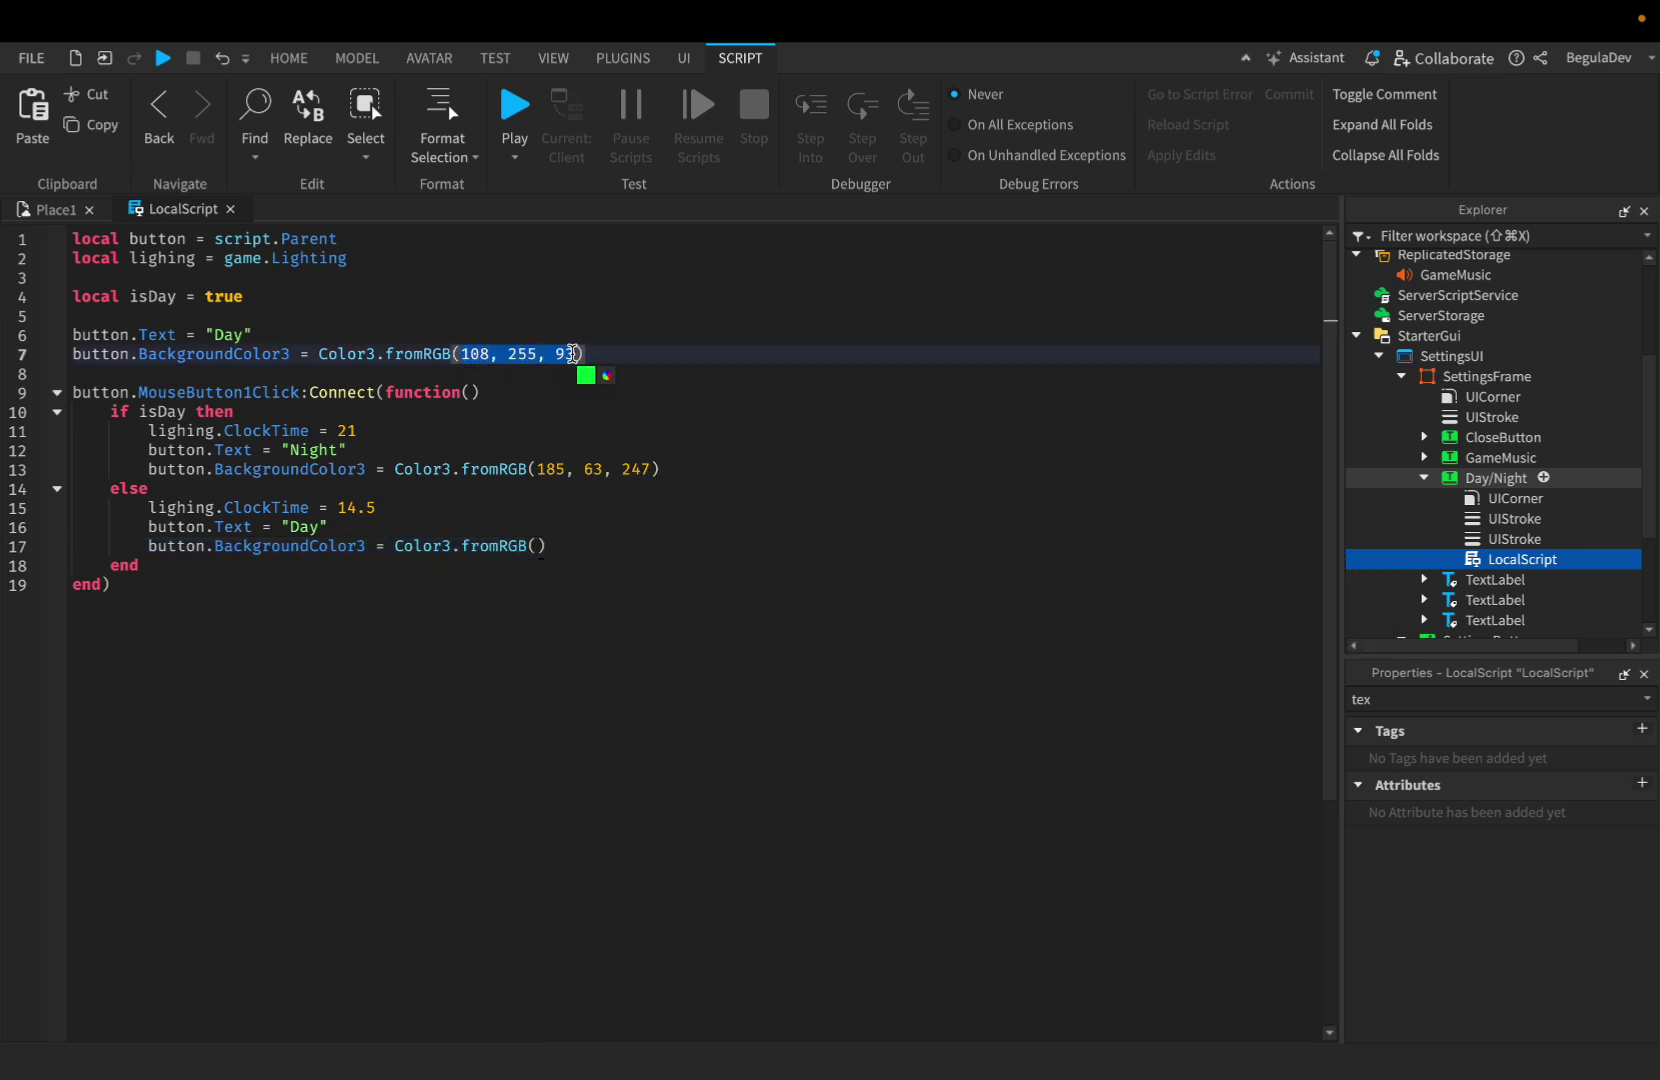
click(536, 546)
key(ctrl+v)
click(519, 572)
key(Return)
text(isDay)
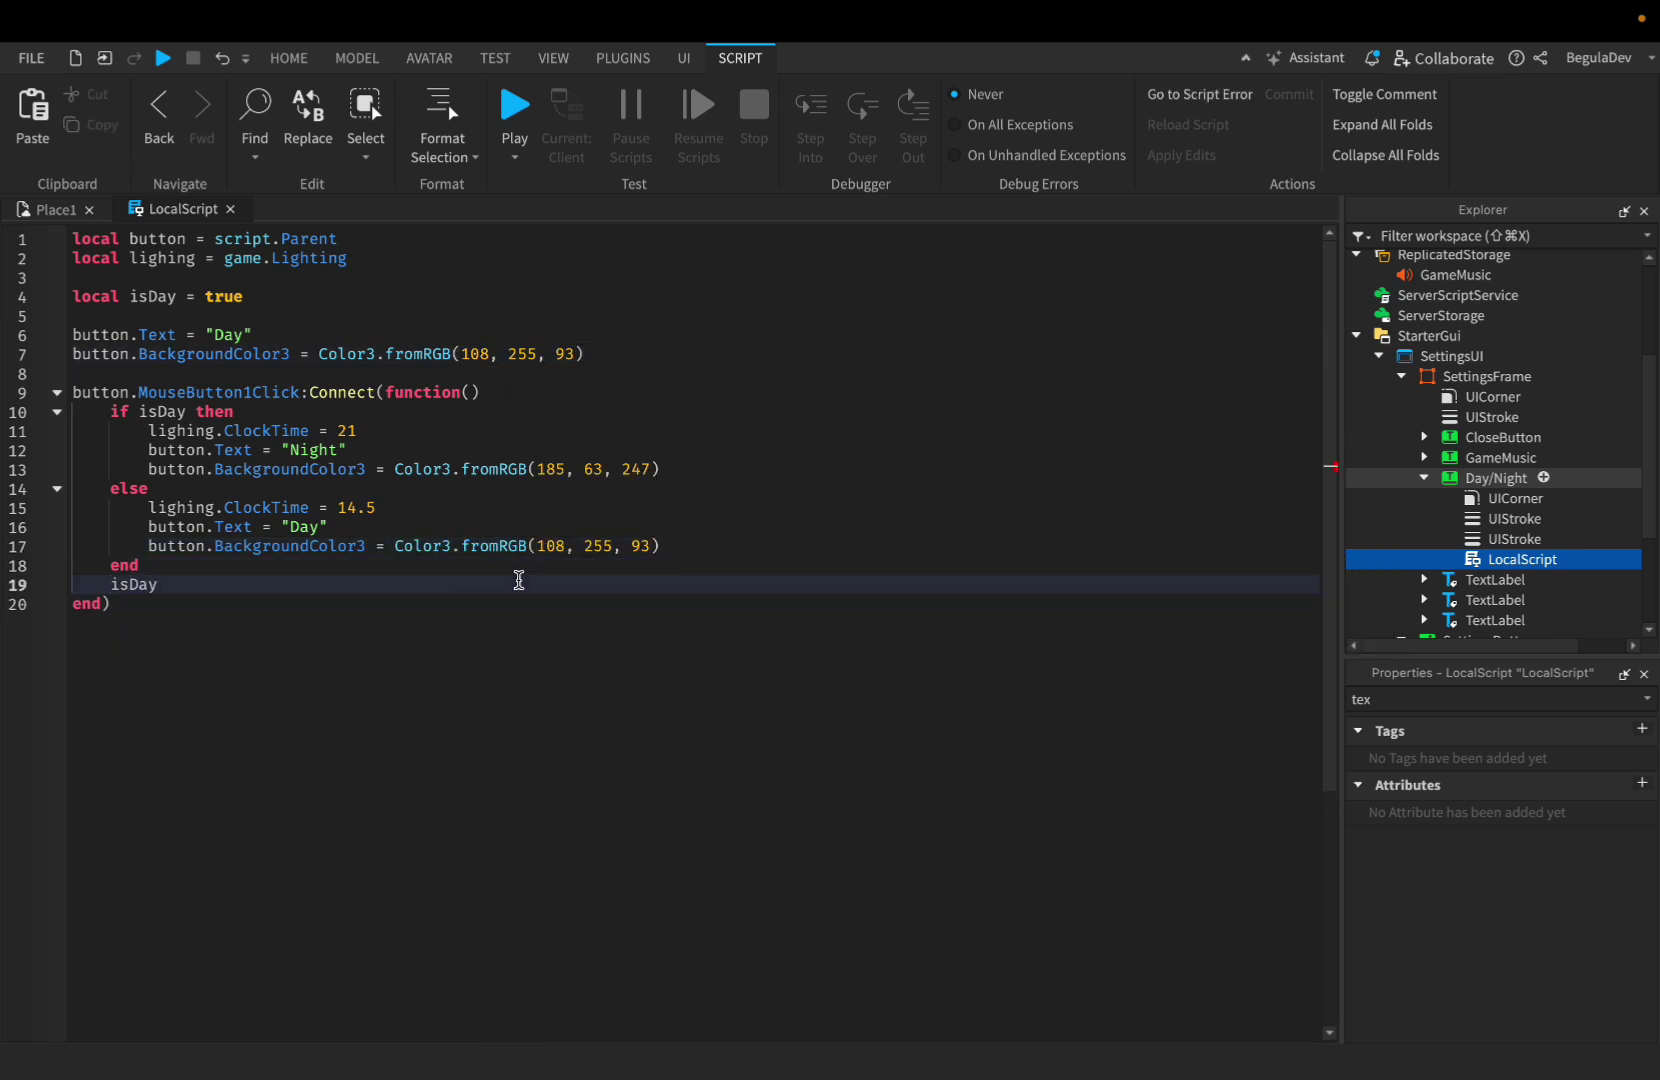
text( = not id)
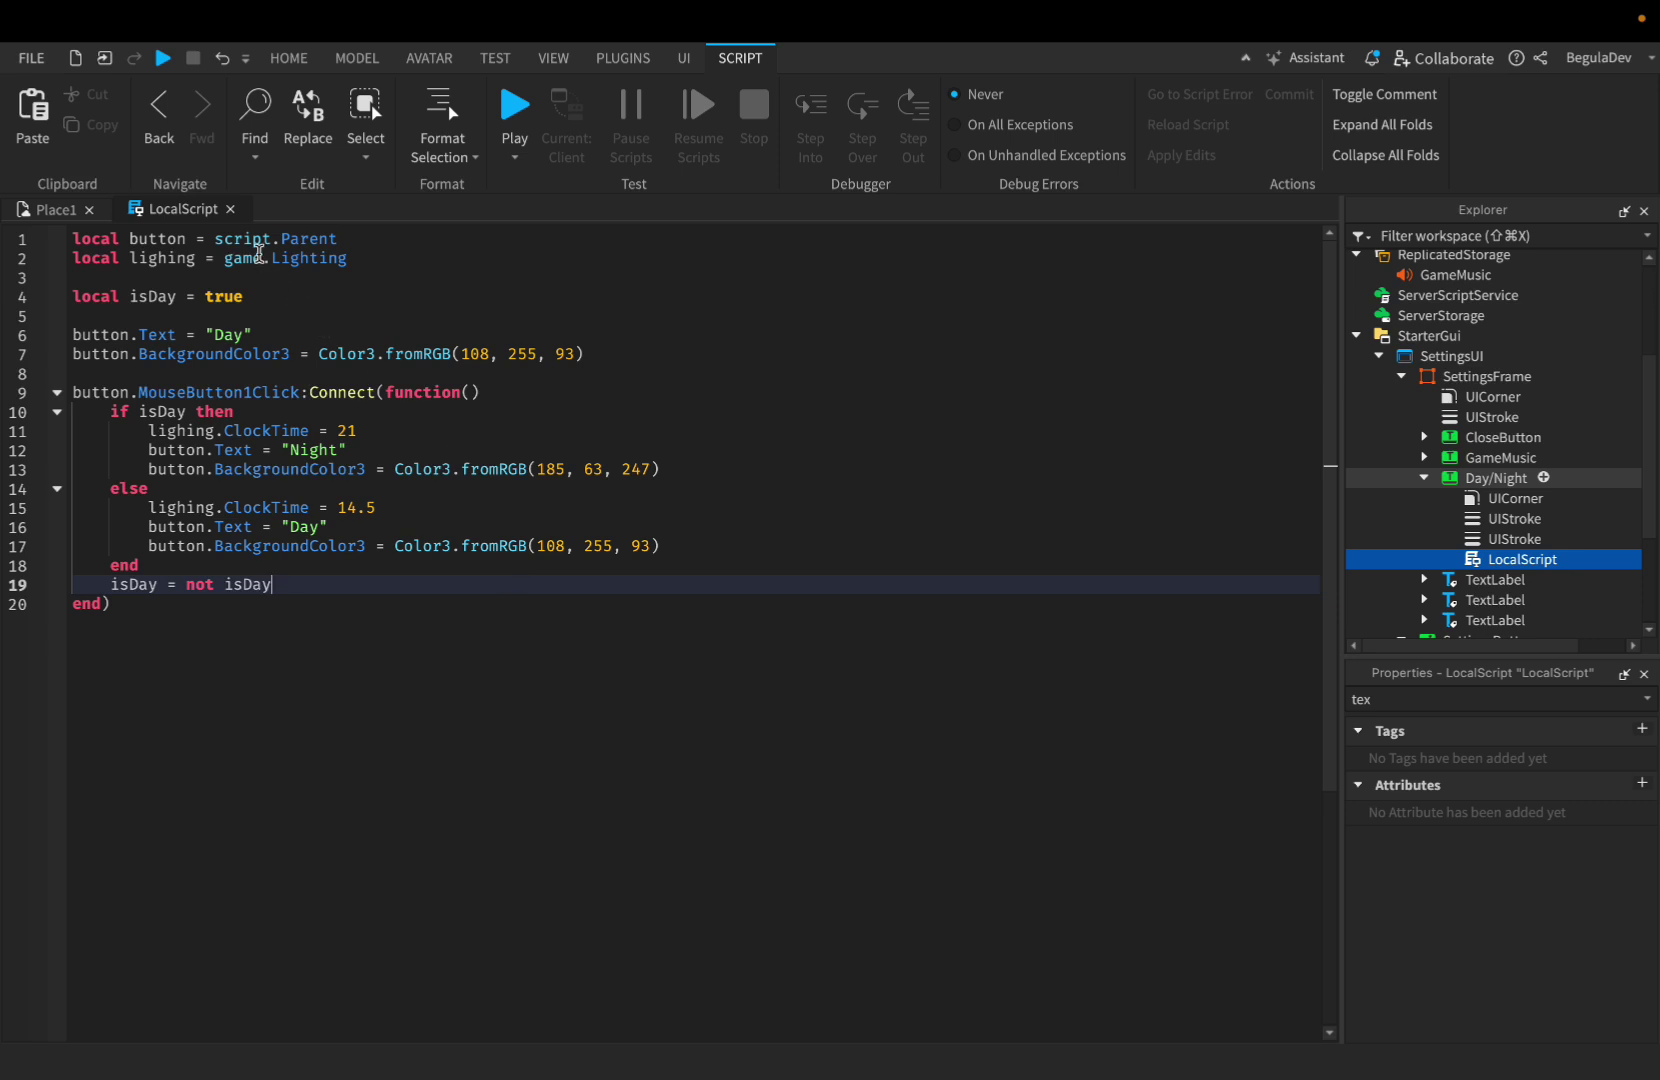
click(230, 209)
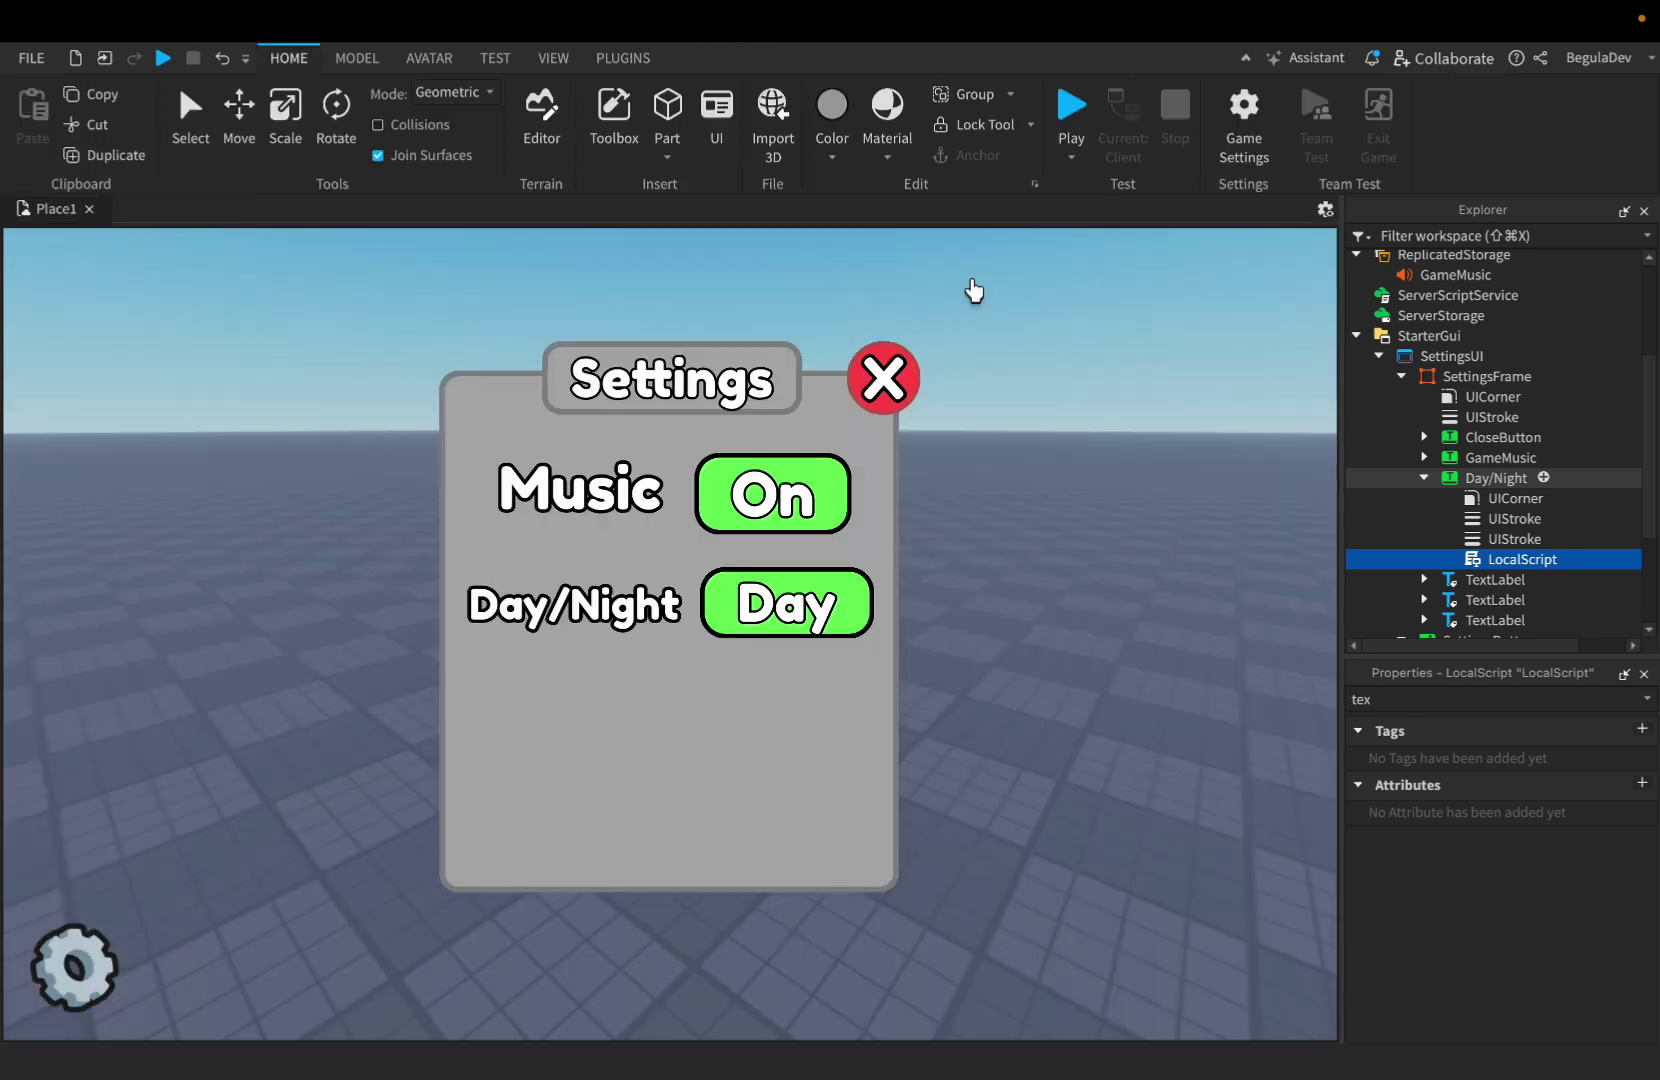
click(1071, 104)
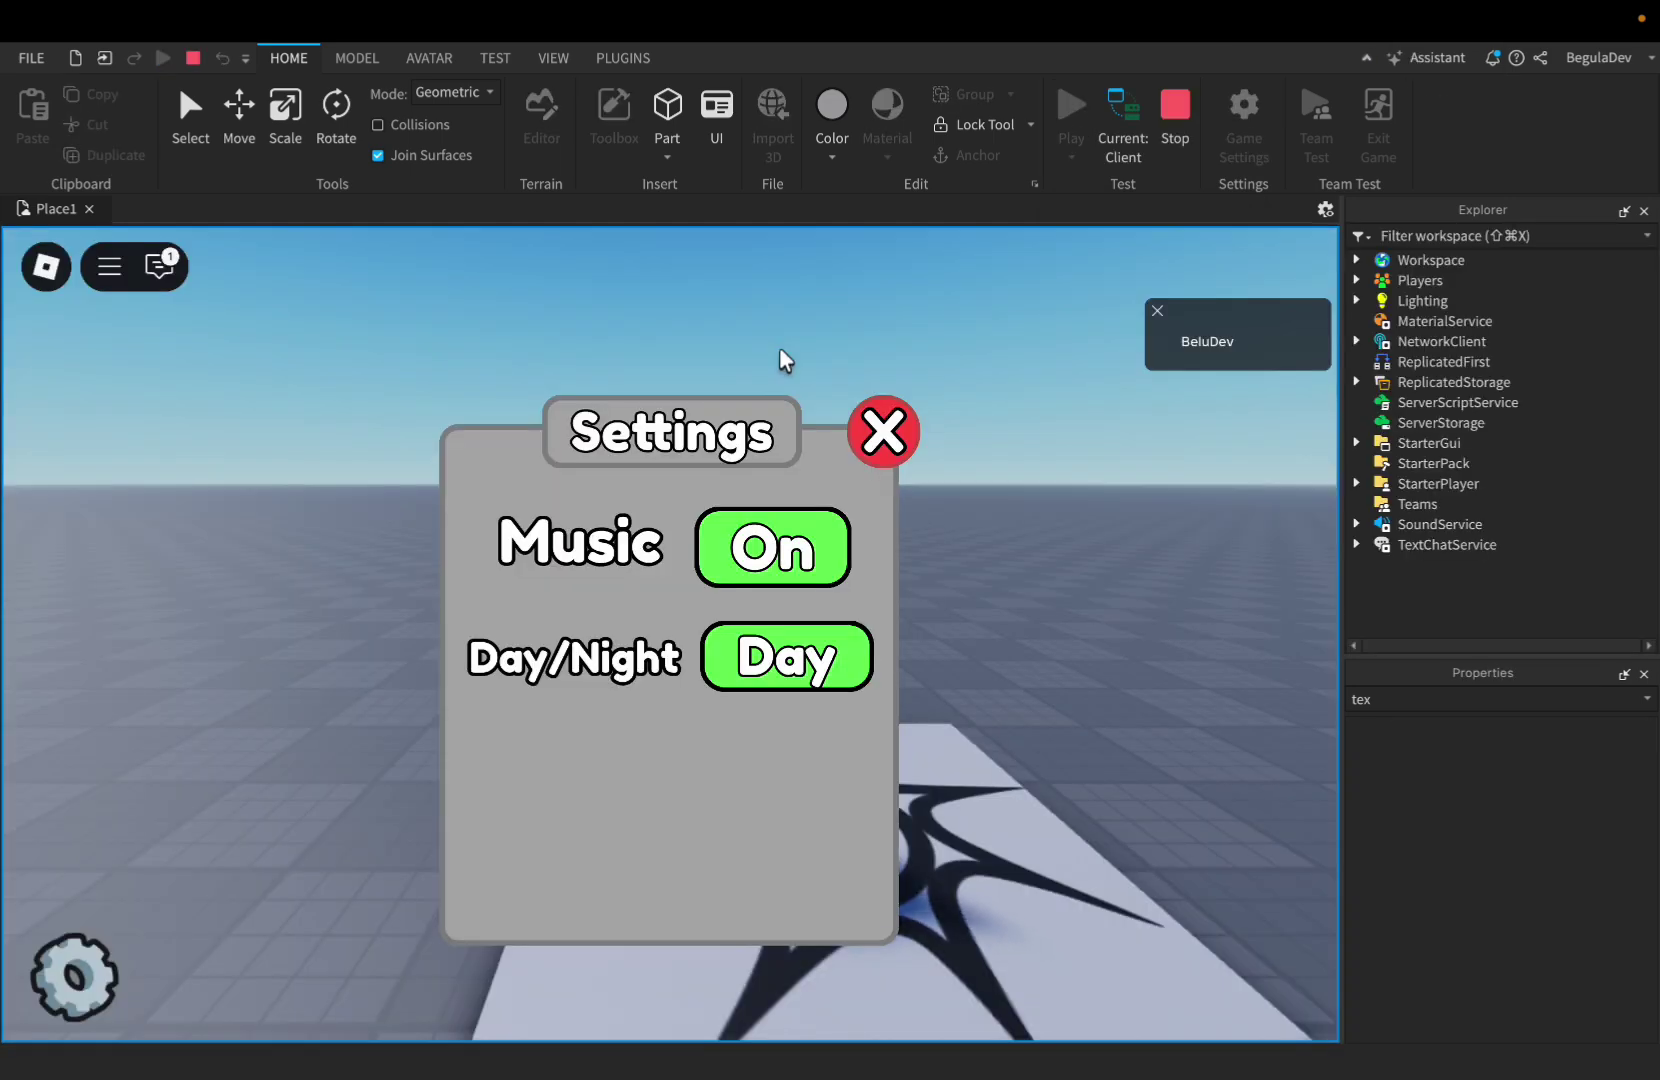
click(775, 545)
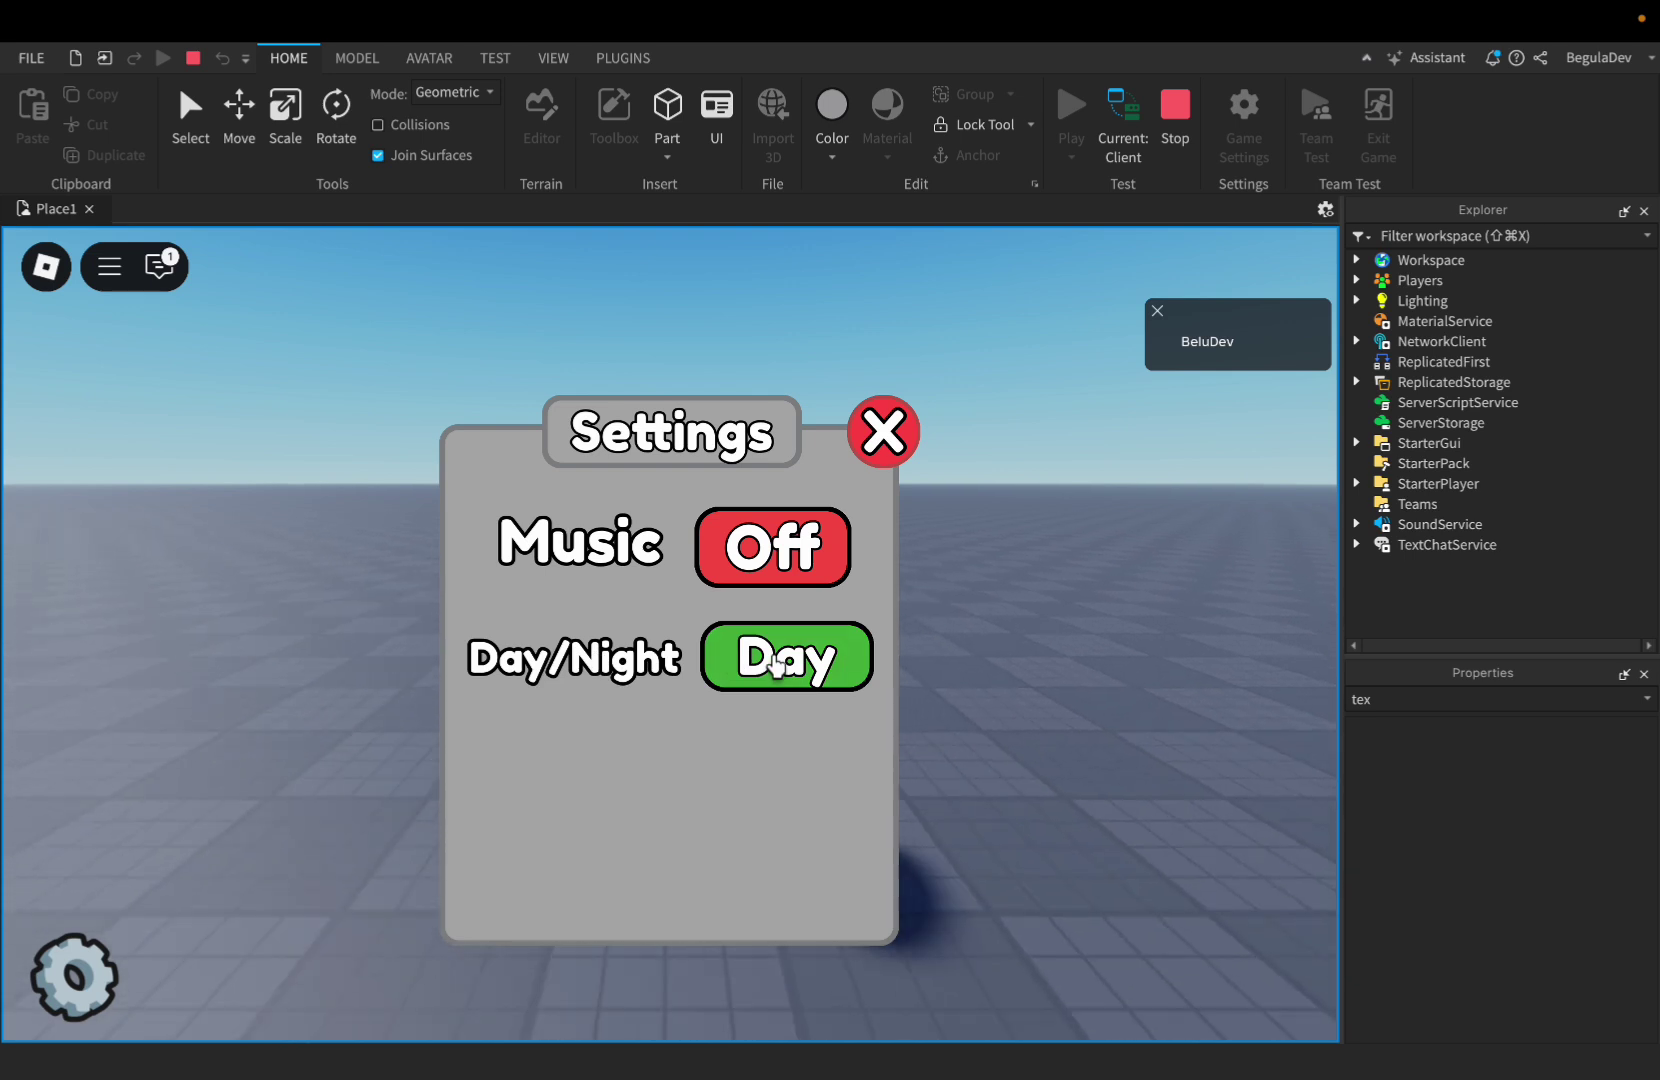
click(802, 668)
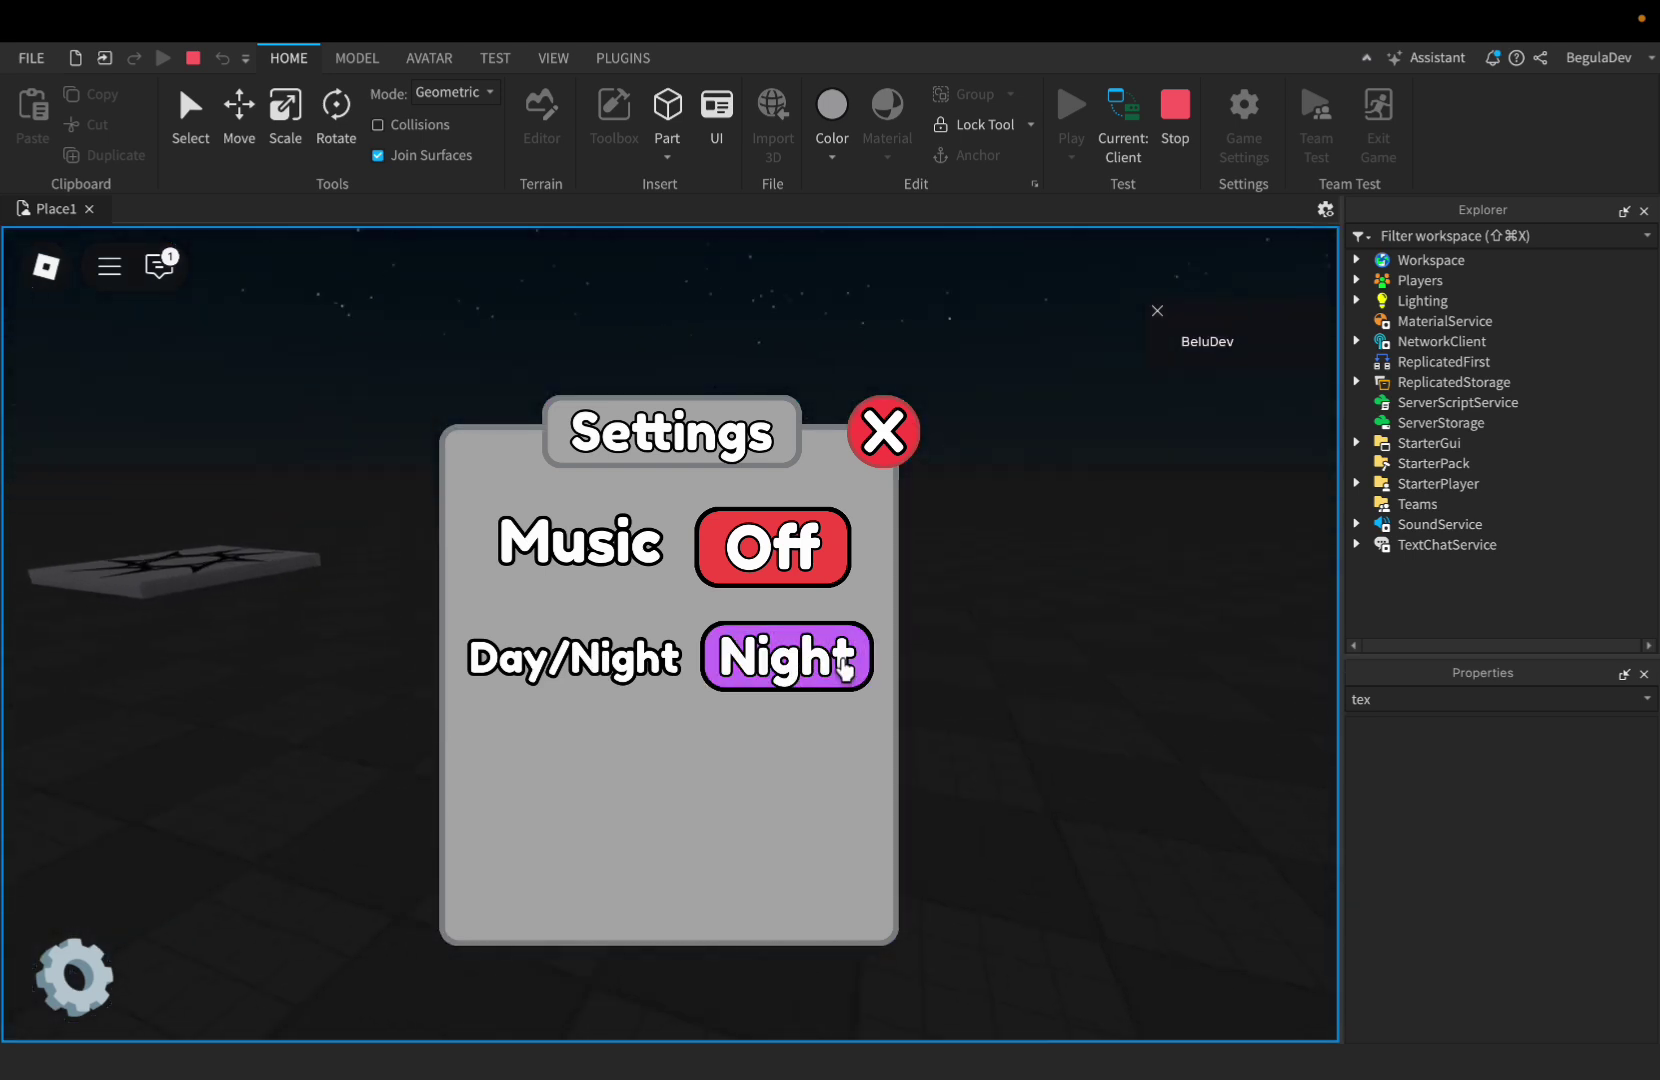
click(787, 657)
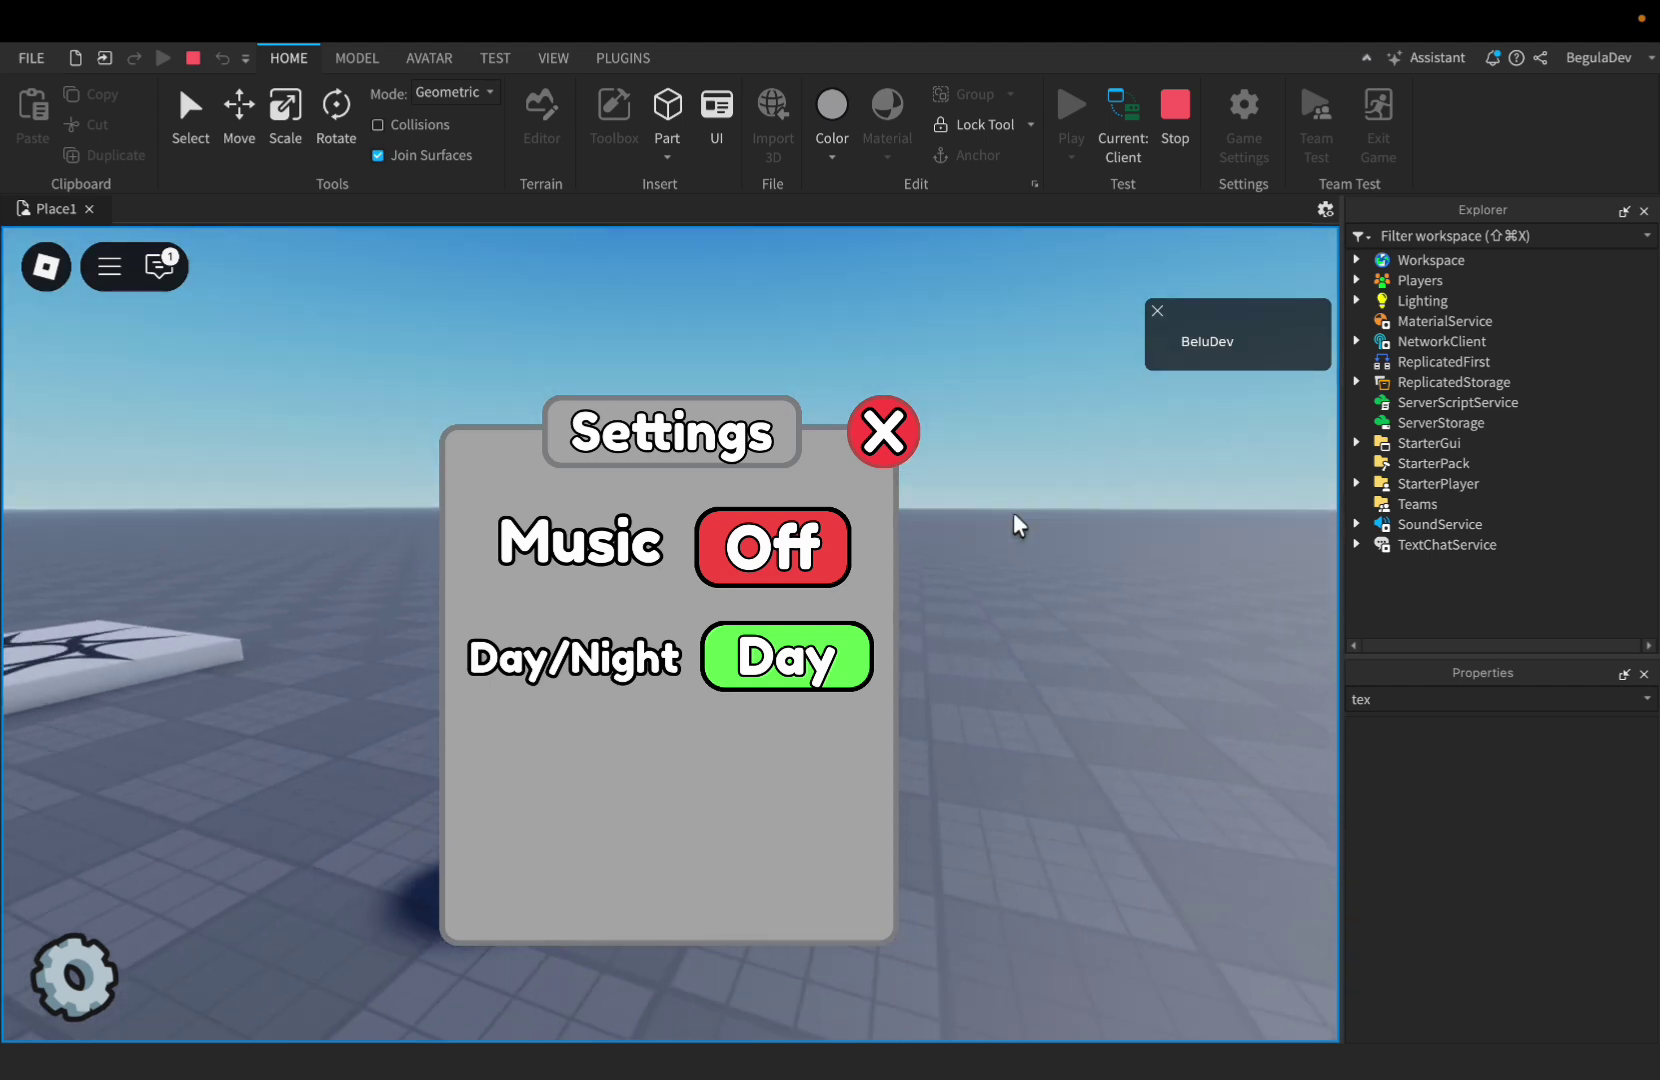
key(shift+F5)
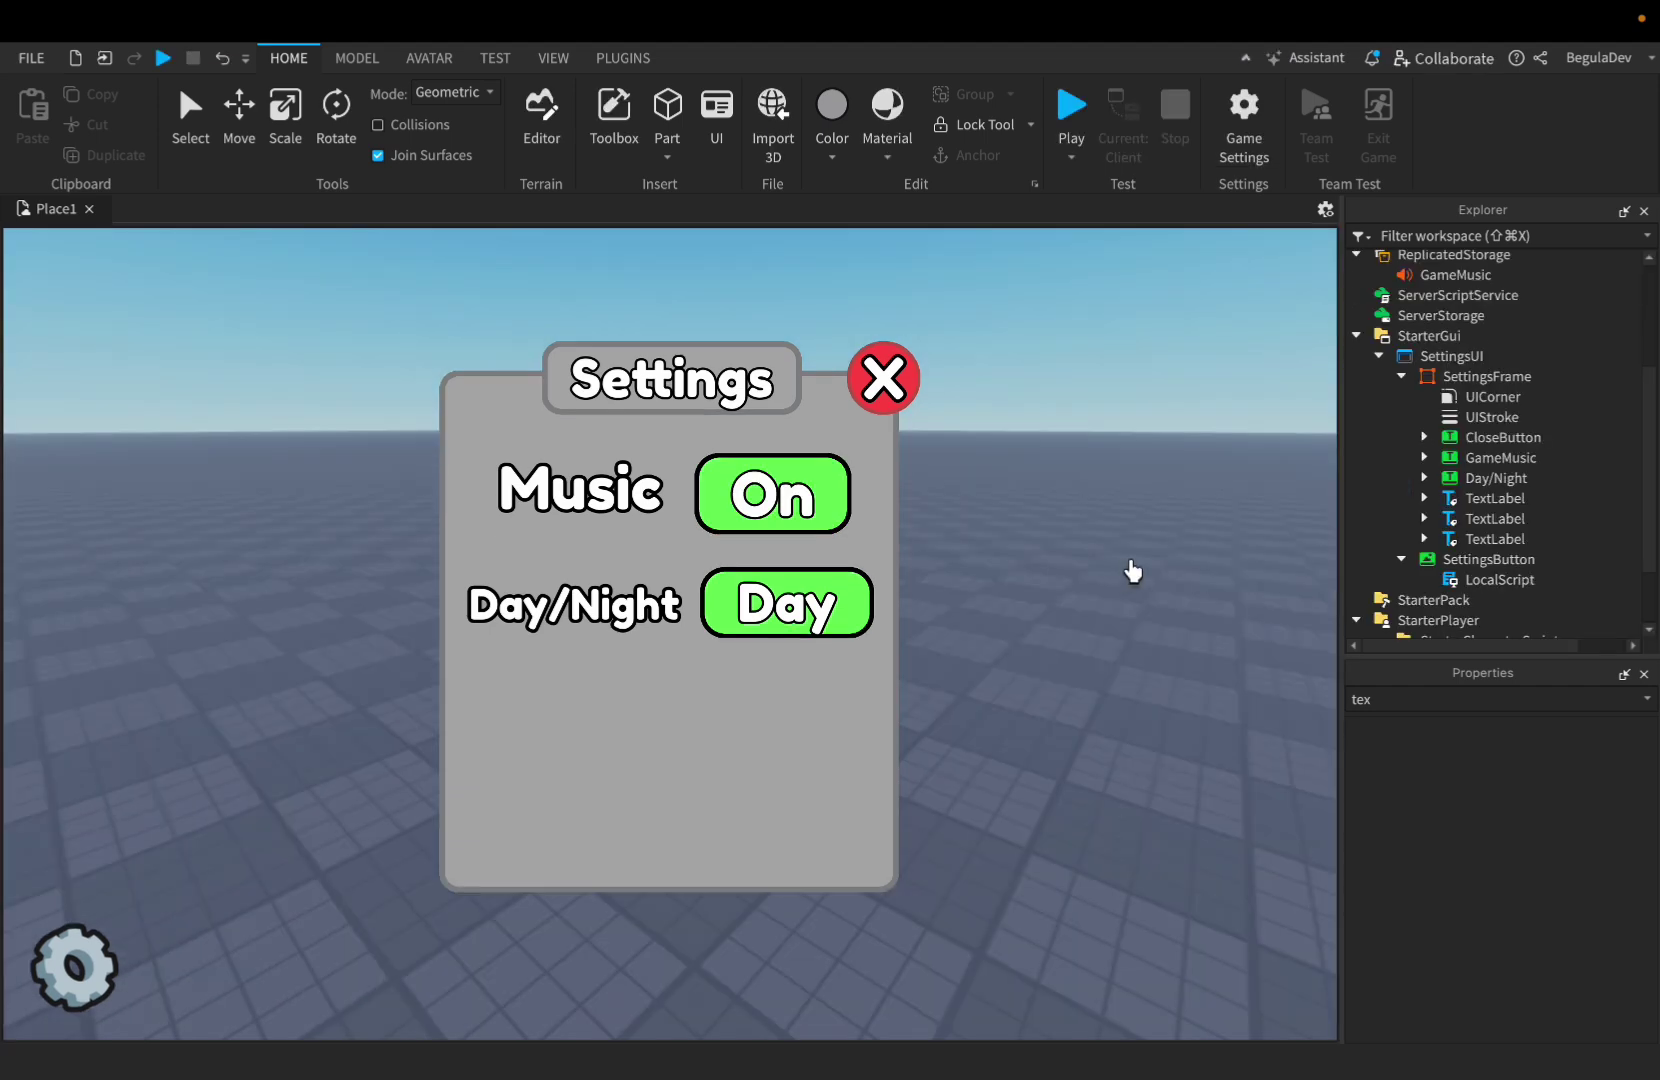
- Duplicate the Day/Night label and button and move the copies below that row
click(1465, 480)
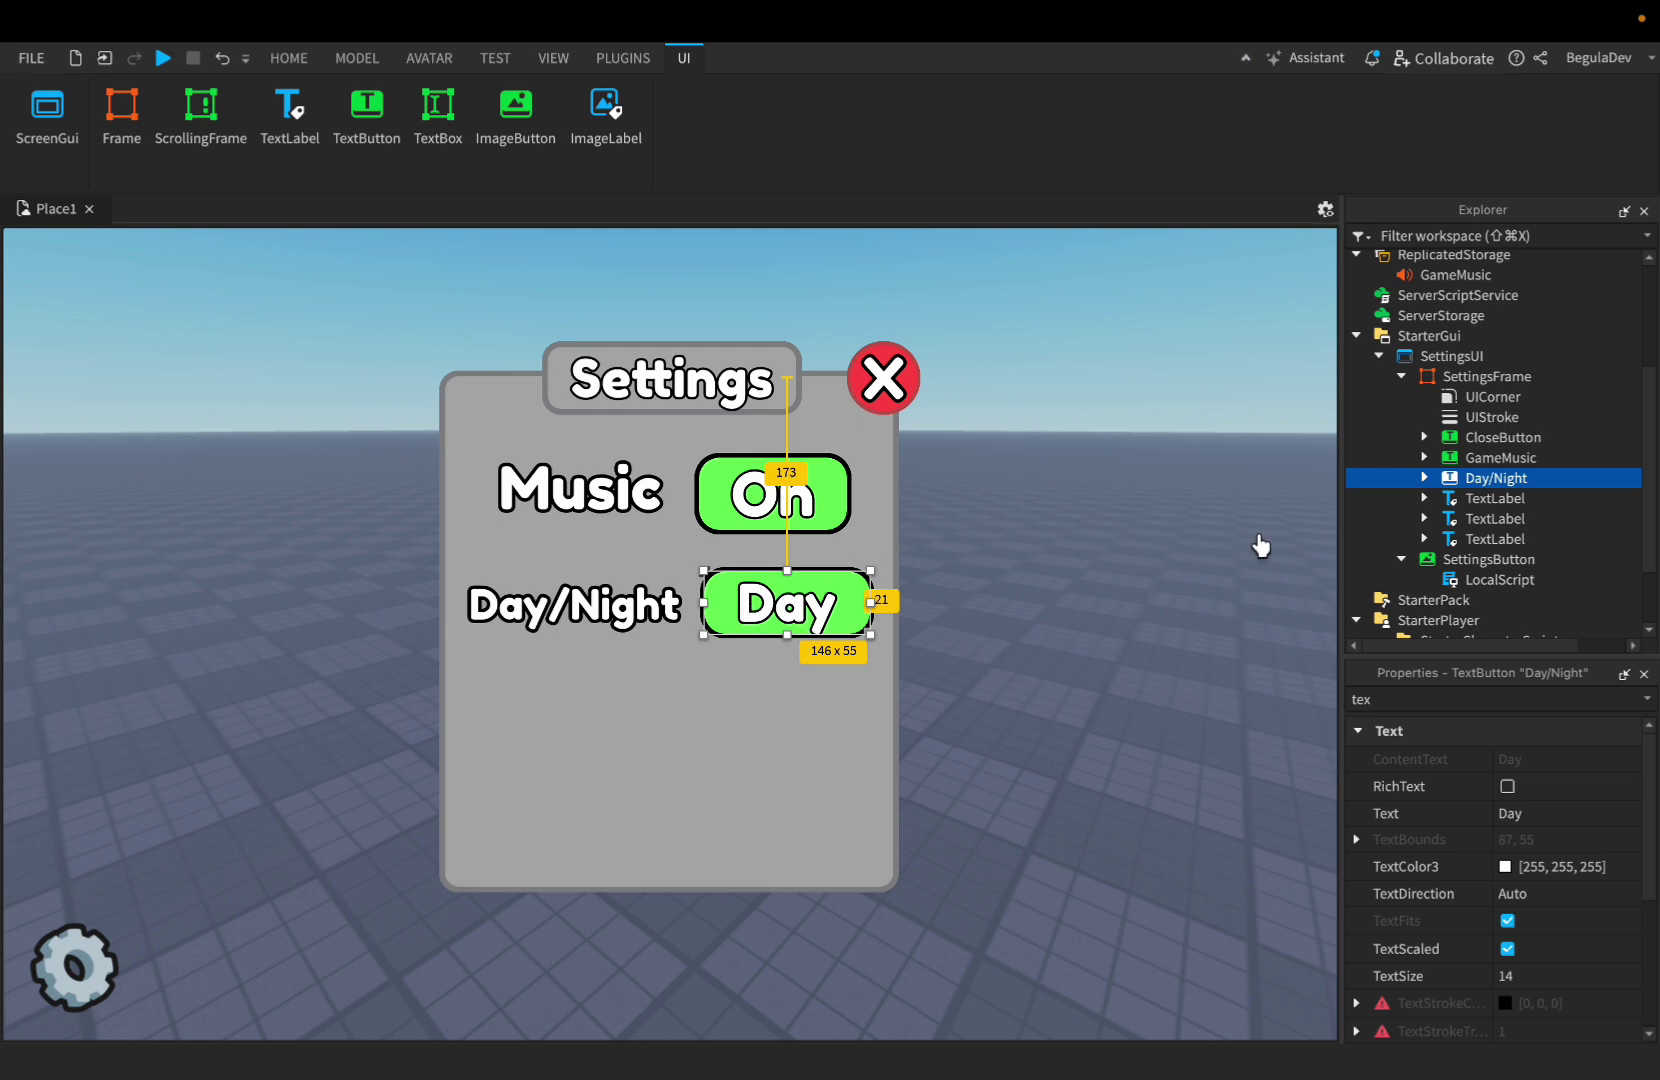
shift+click(585, 606)
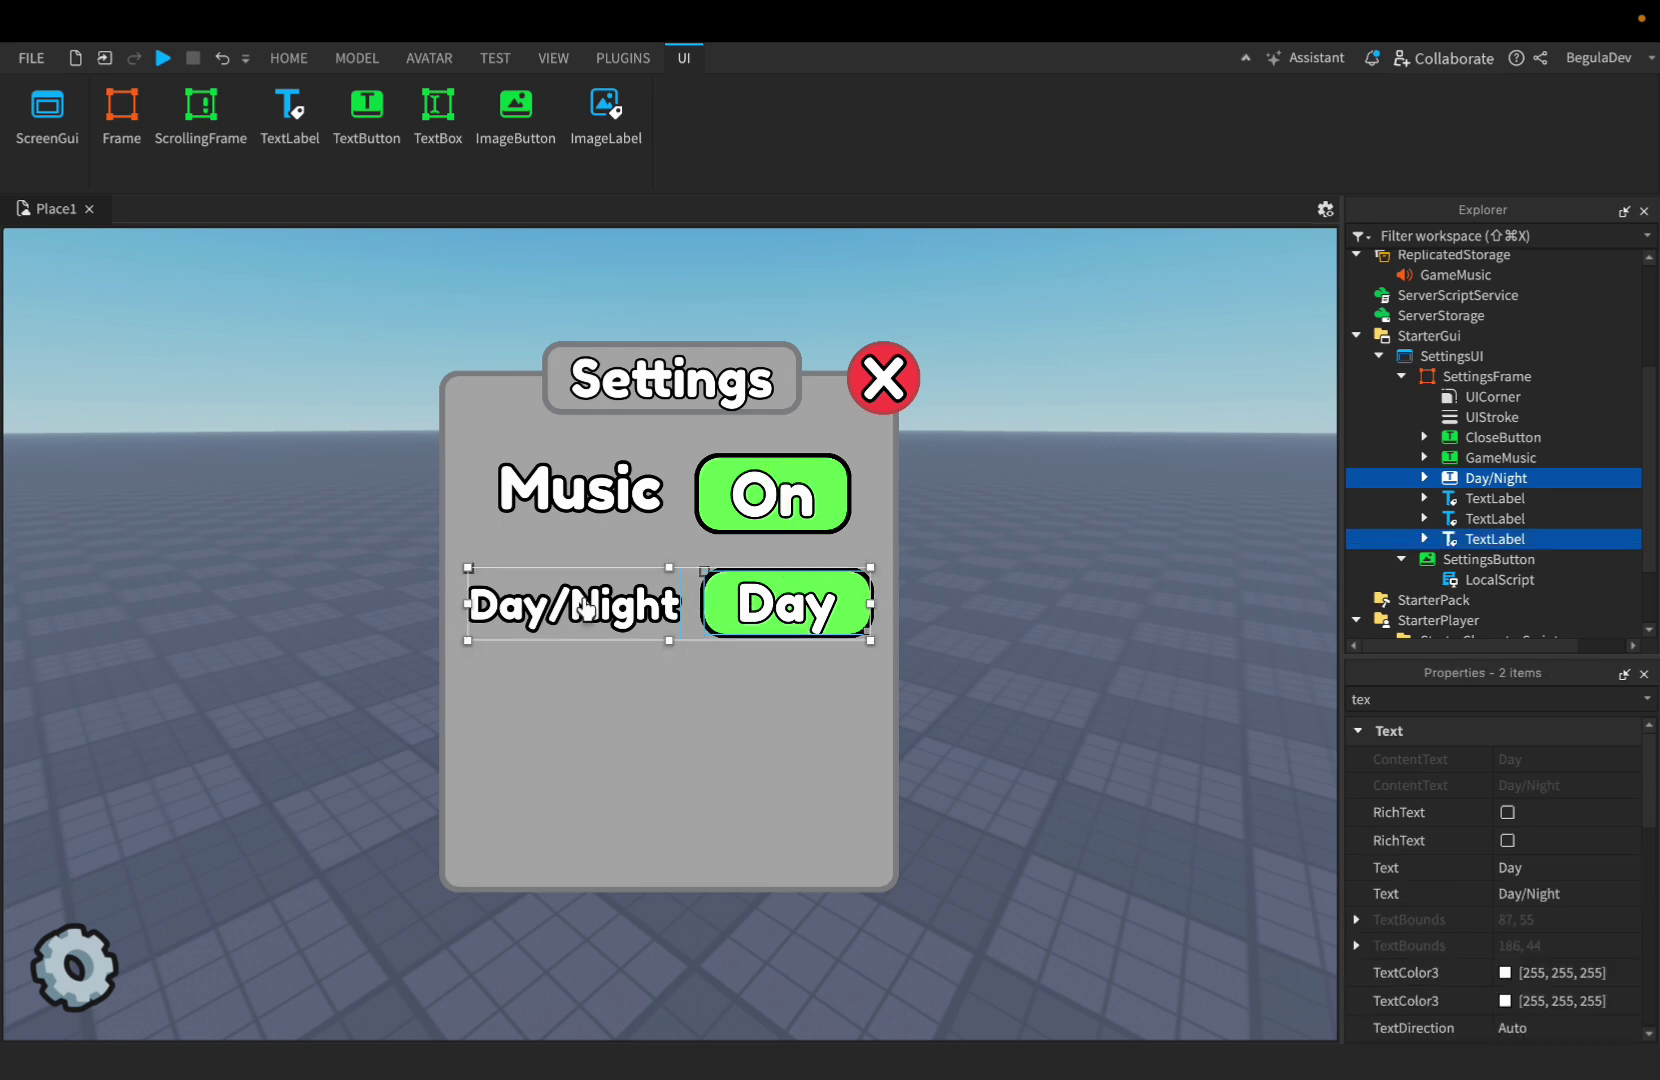
key(ctrl+d)
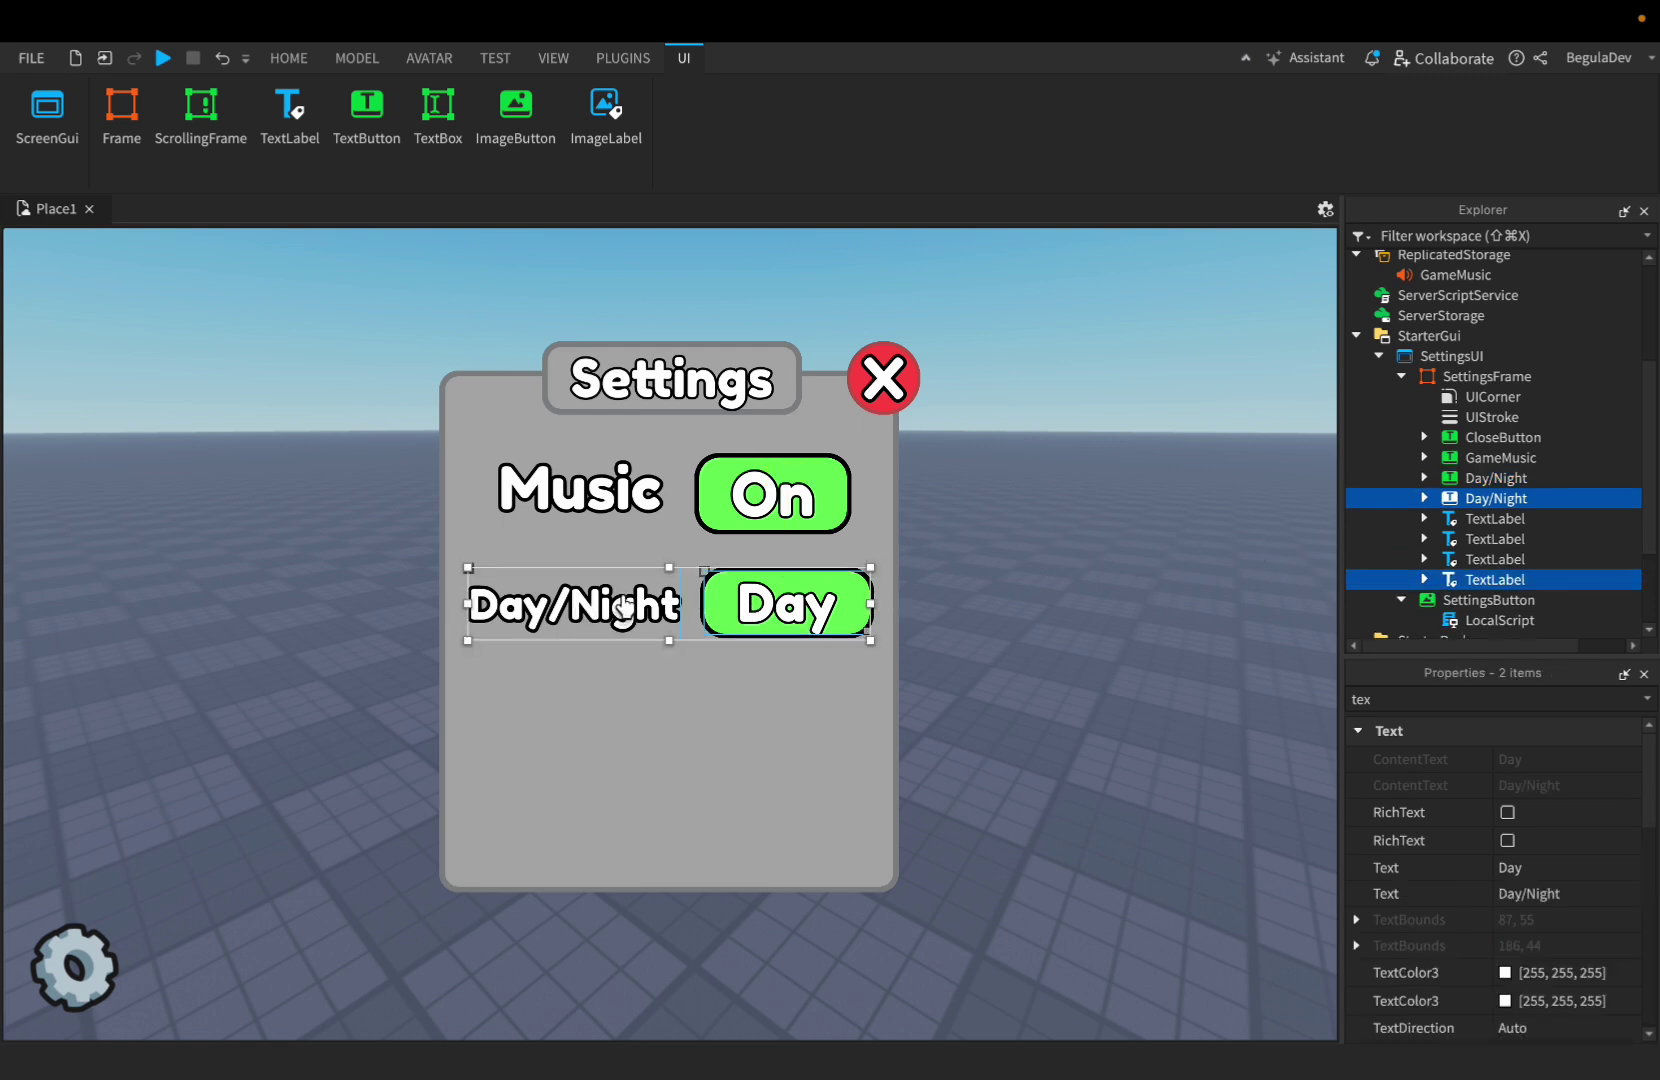
drag(622, 597, 623, 700)
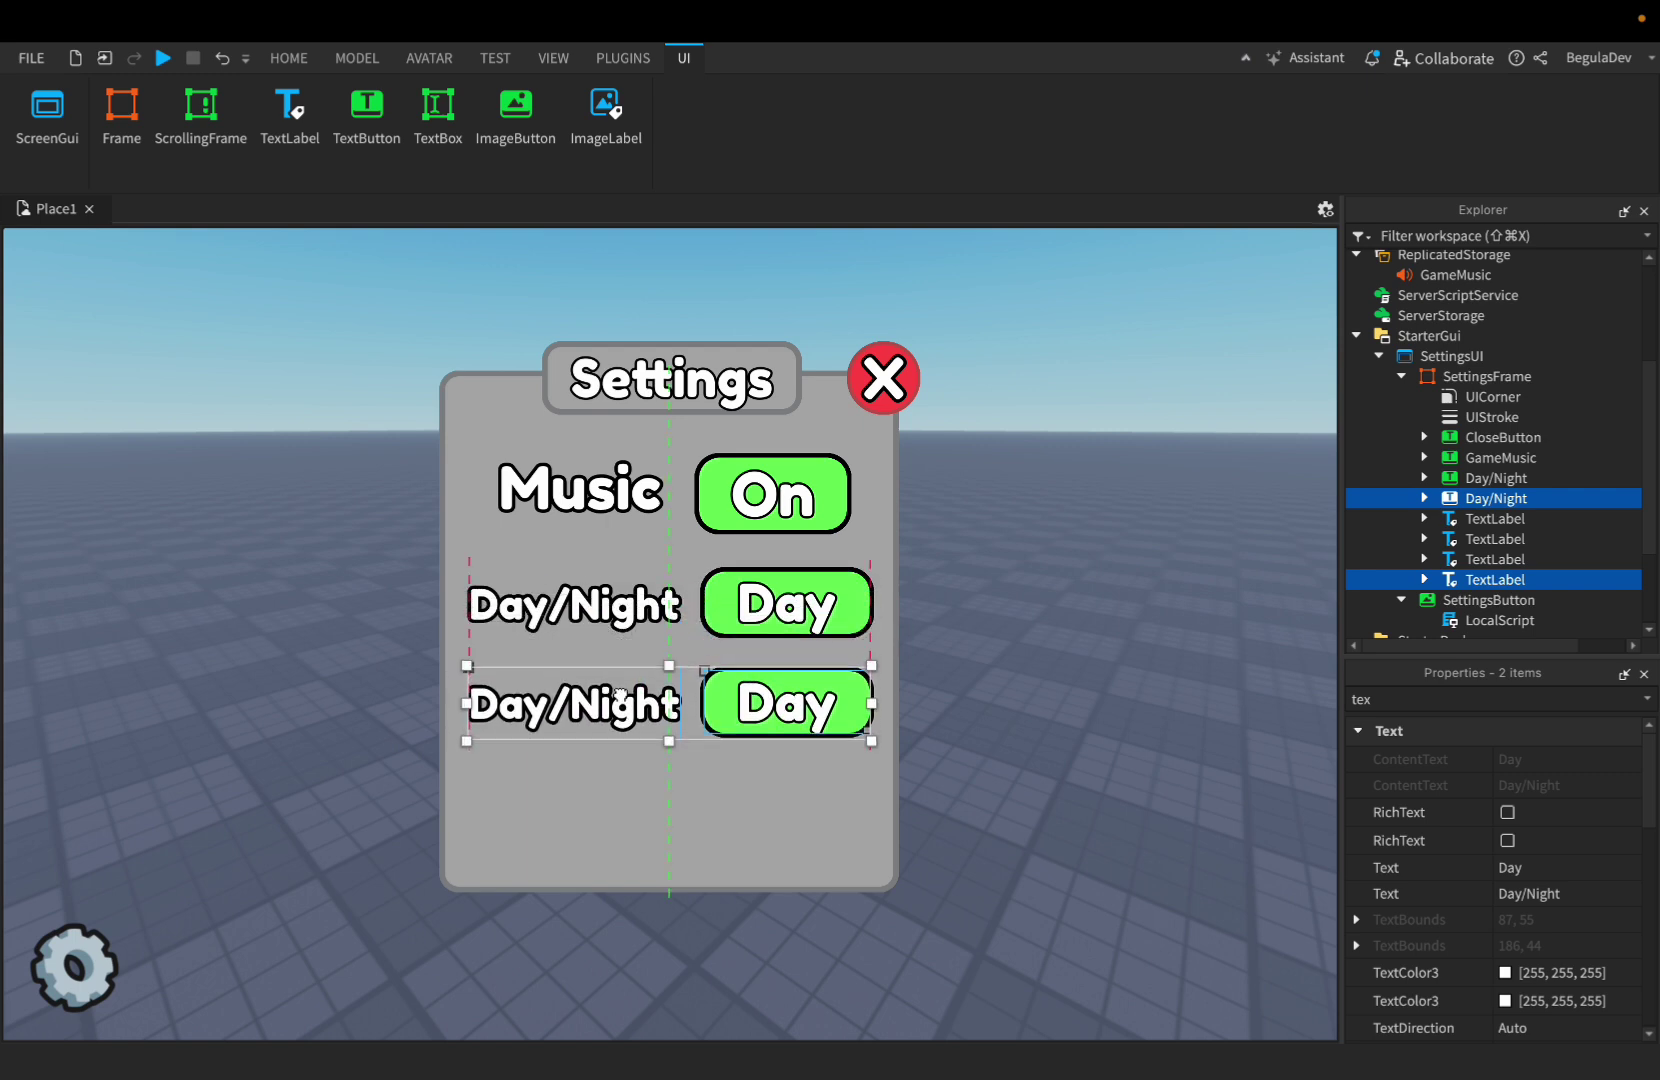
- Rename the copied toggle button to Shadows
click(1490, 497)
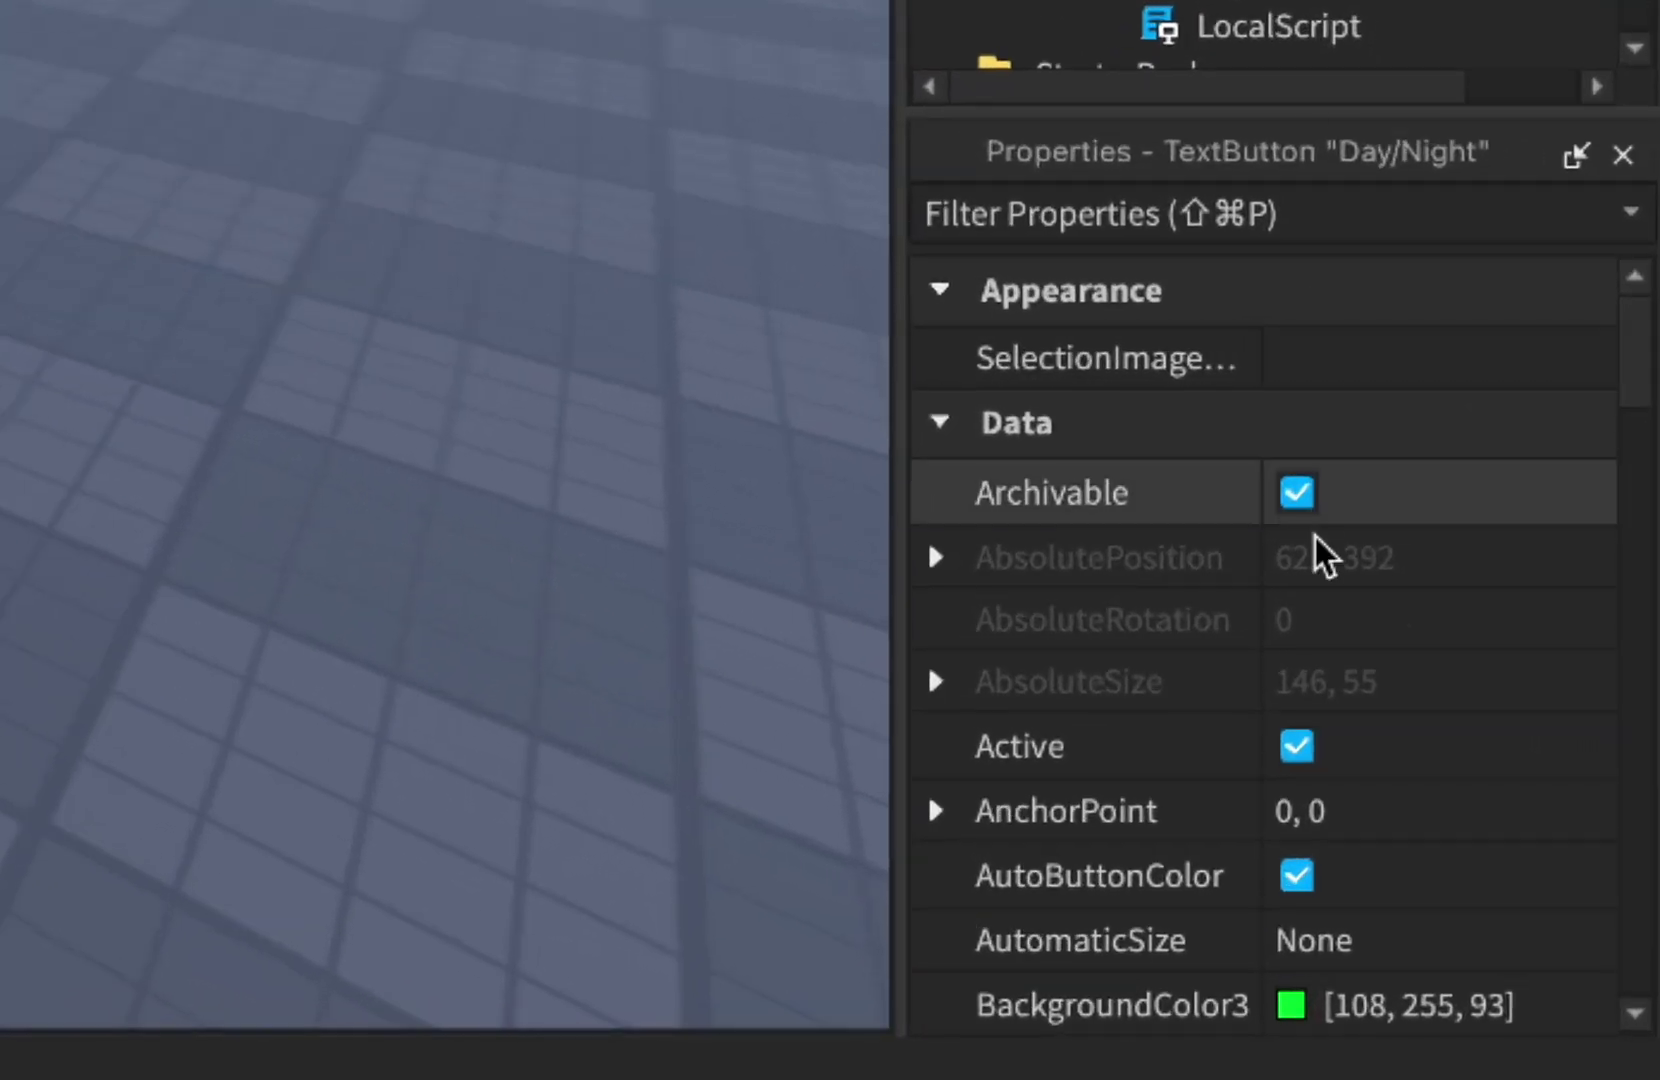
scroll(1459, 759, down, 5)
scroll(1330, 560, down, 3)
click(1354, 628)
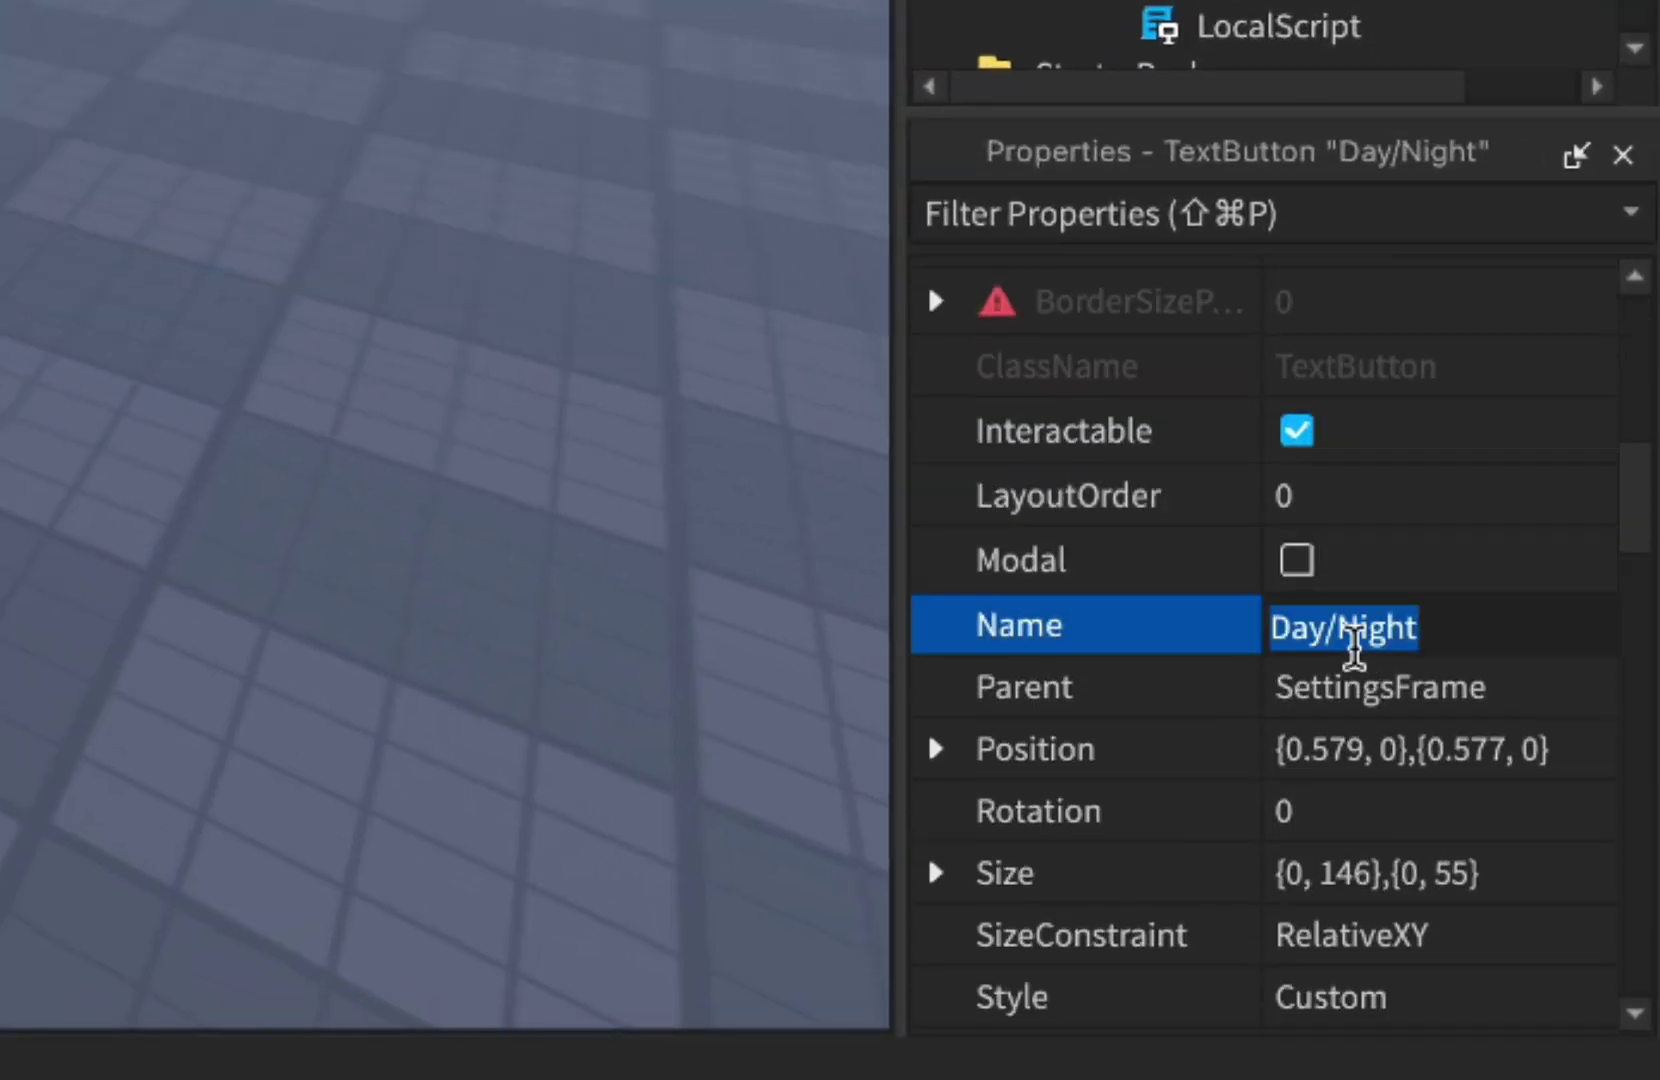
text(Shadows)
key(Return)
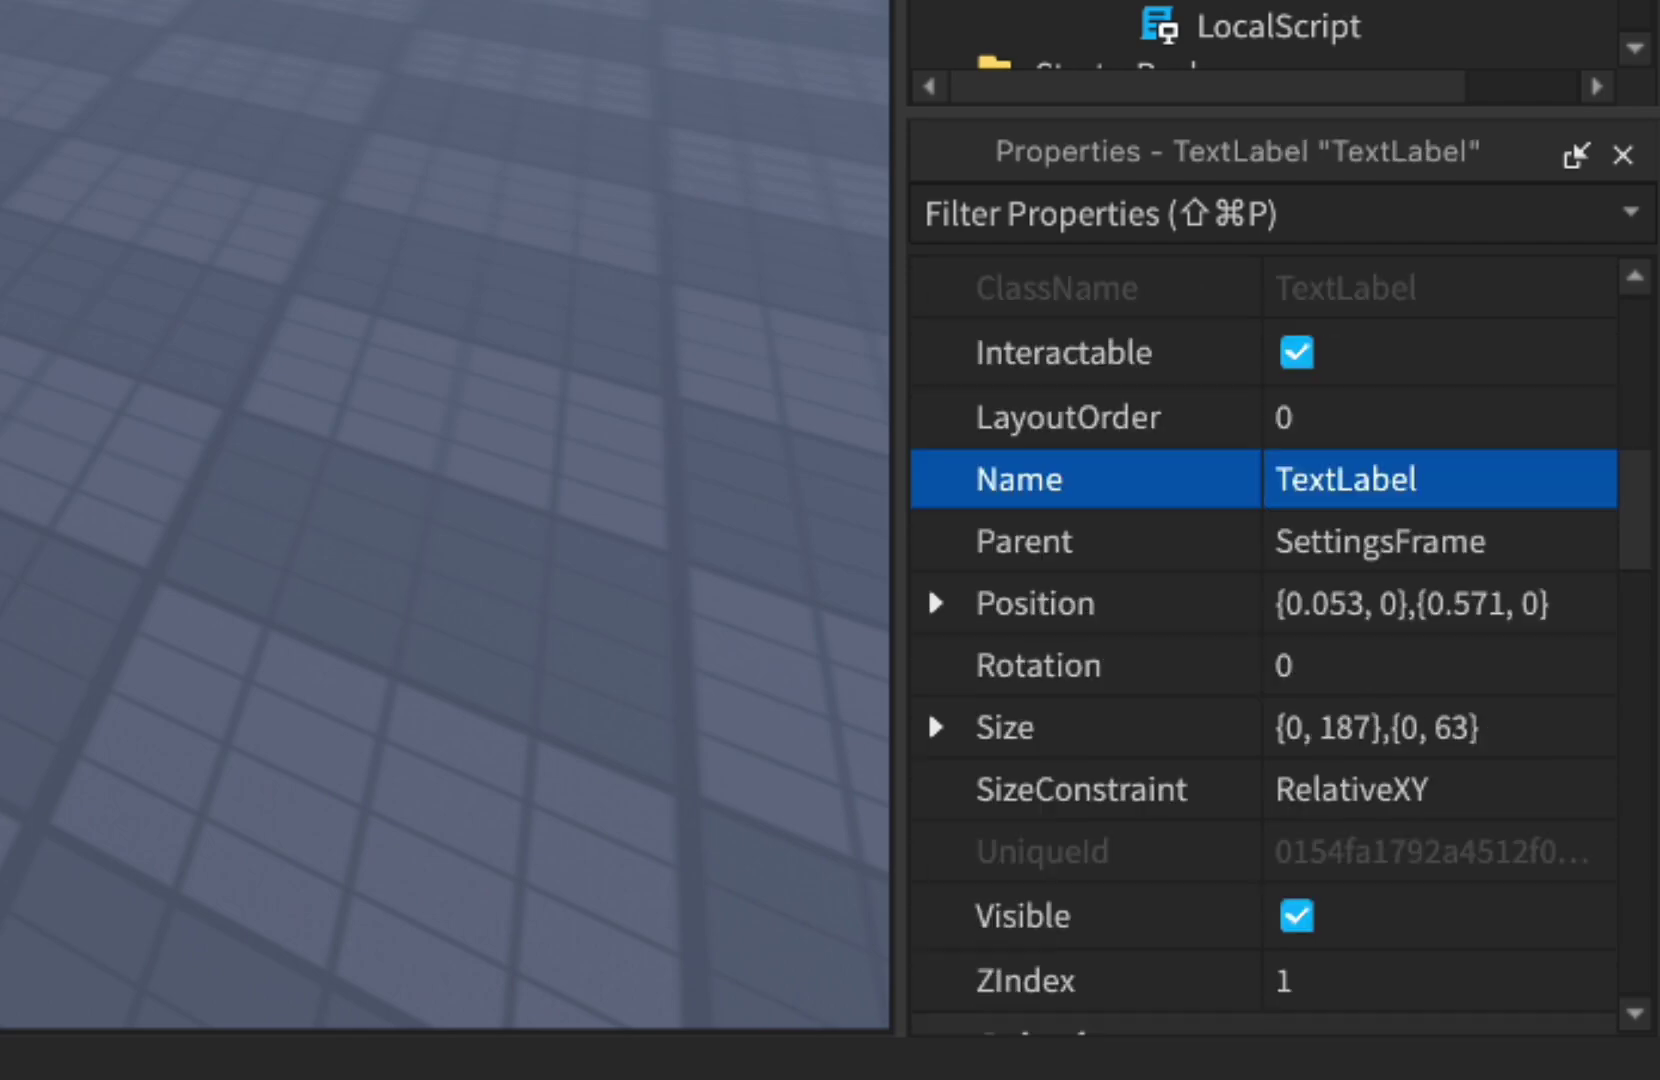
- Set the copied label's Text to Shadows
scroll(1275, 537, up, 2)
scroll(1275, 537, down, 10)
scroll(1275, 537, up, 1)
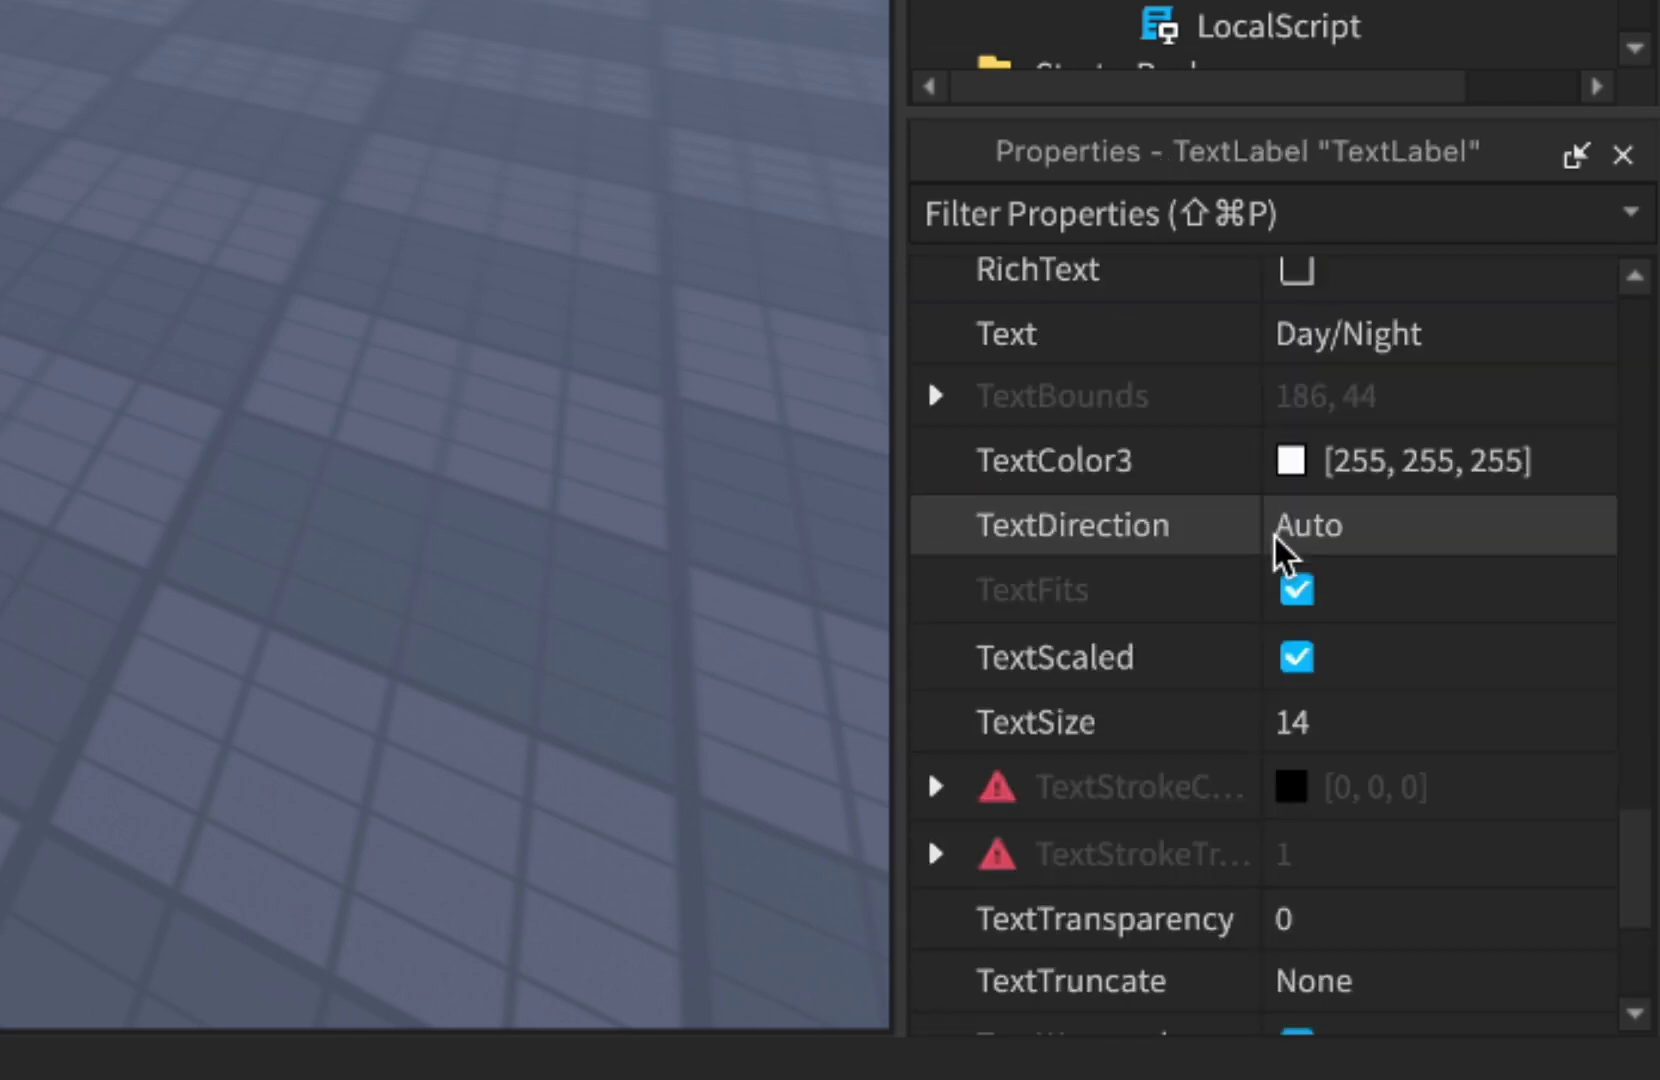
scroll(1275, 537, up, 3)
click(1358, 518)
text(Shadows)
key(Return)
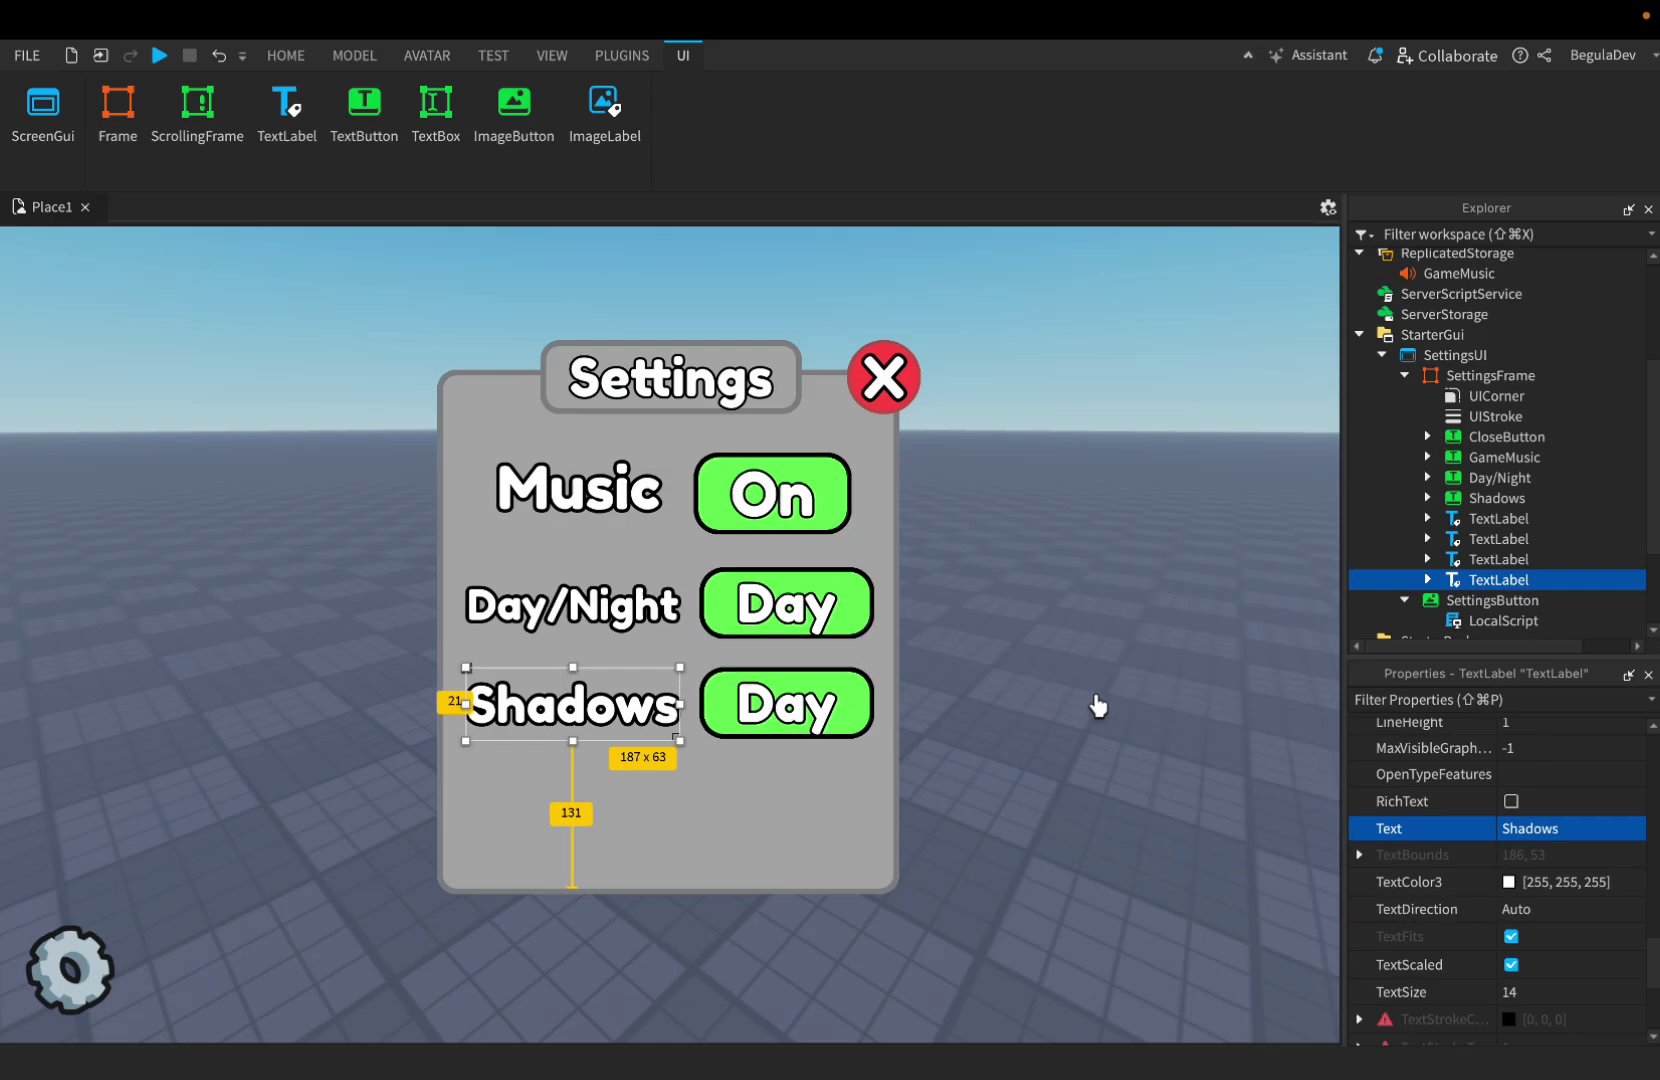
key(Tab)
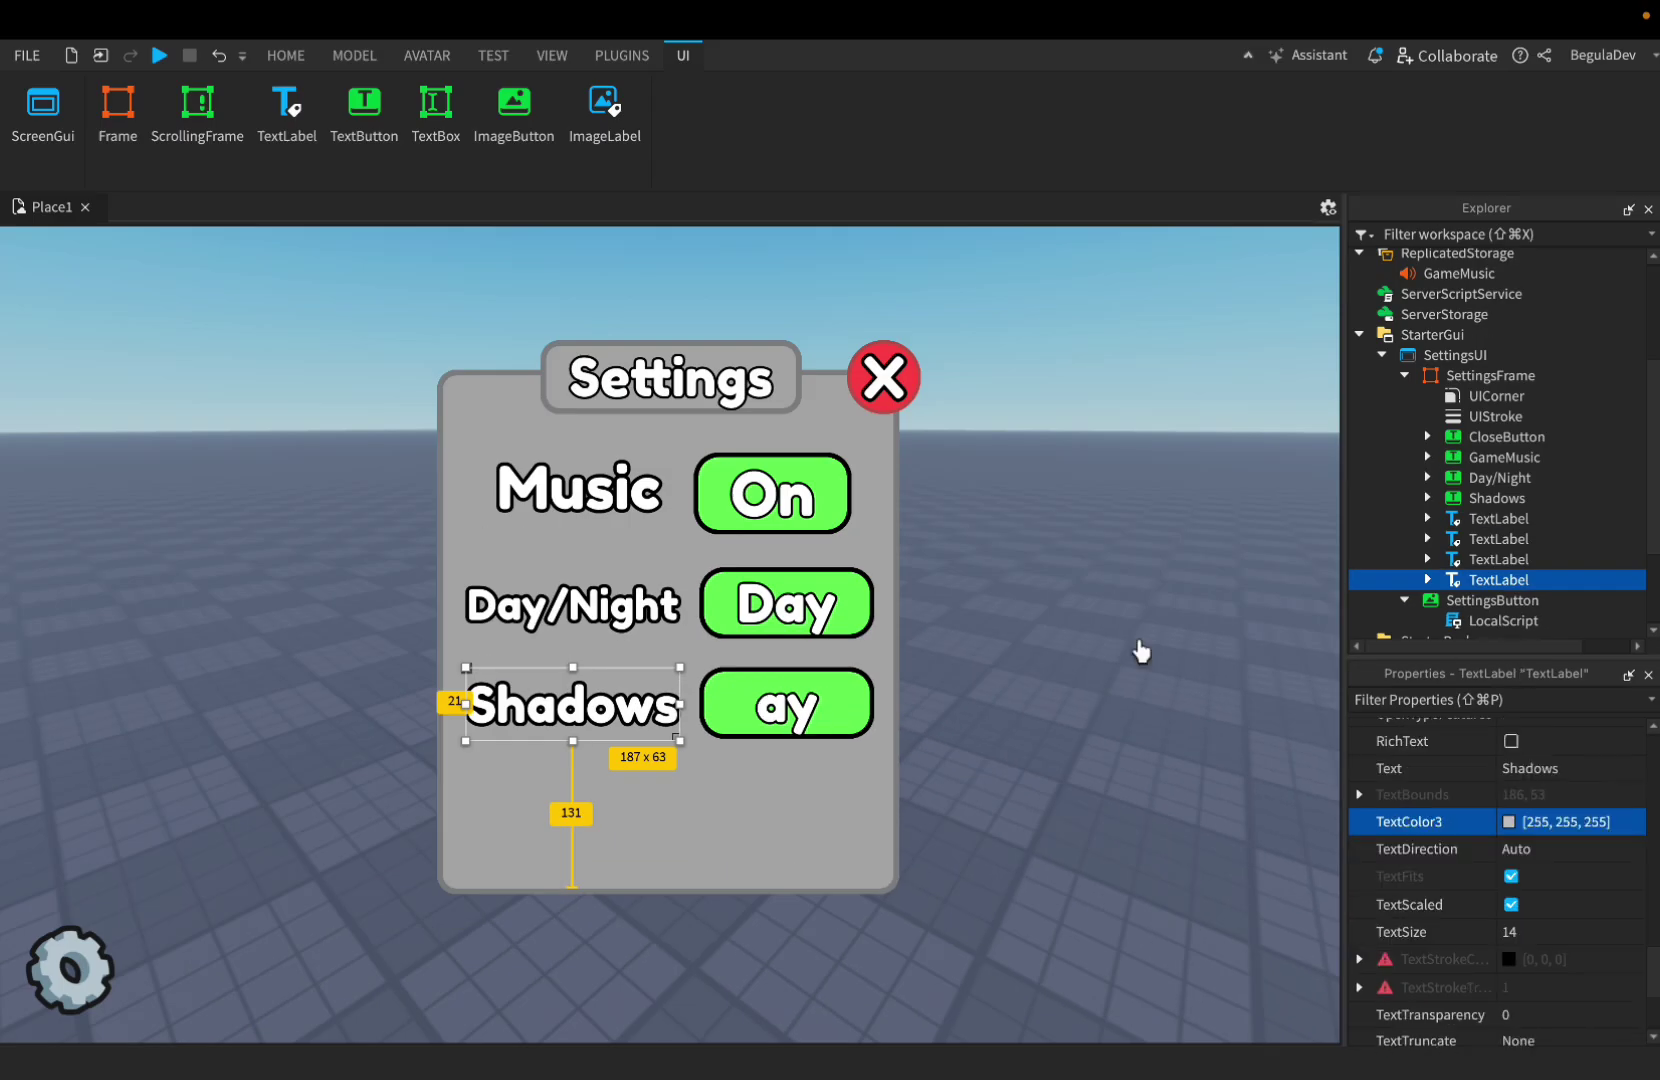
- Set the Shadows button's Text to On
click(1492, 498)
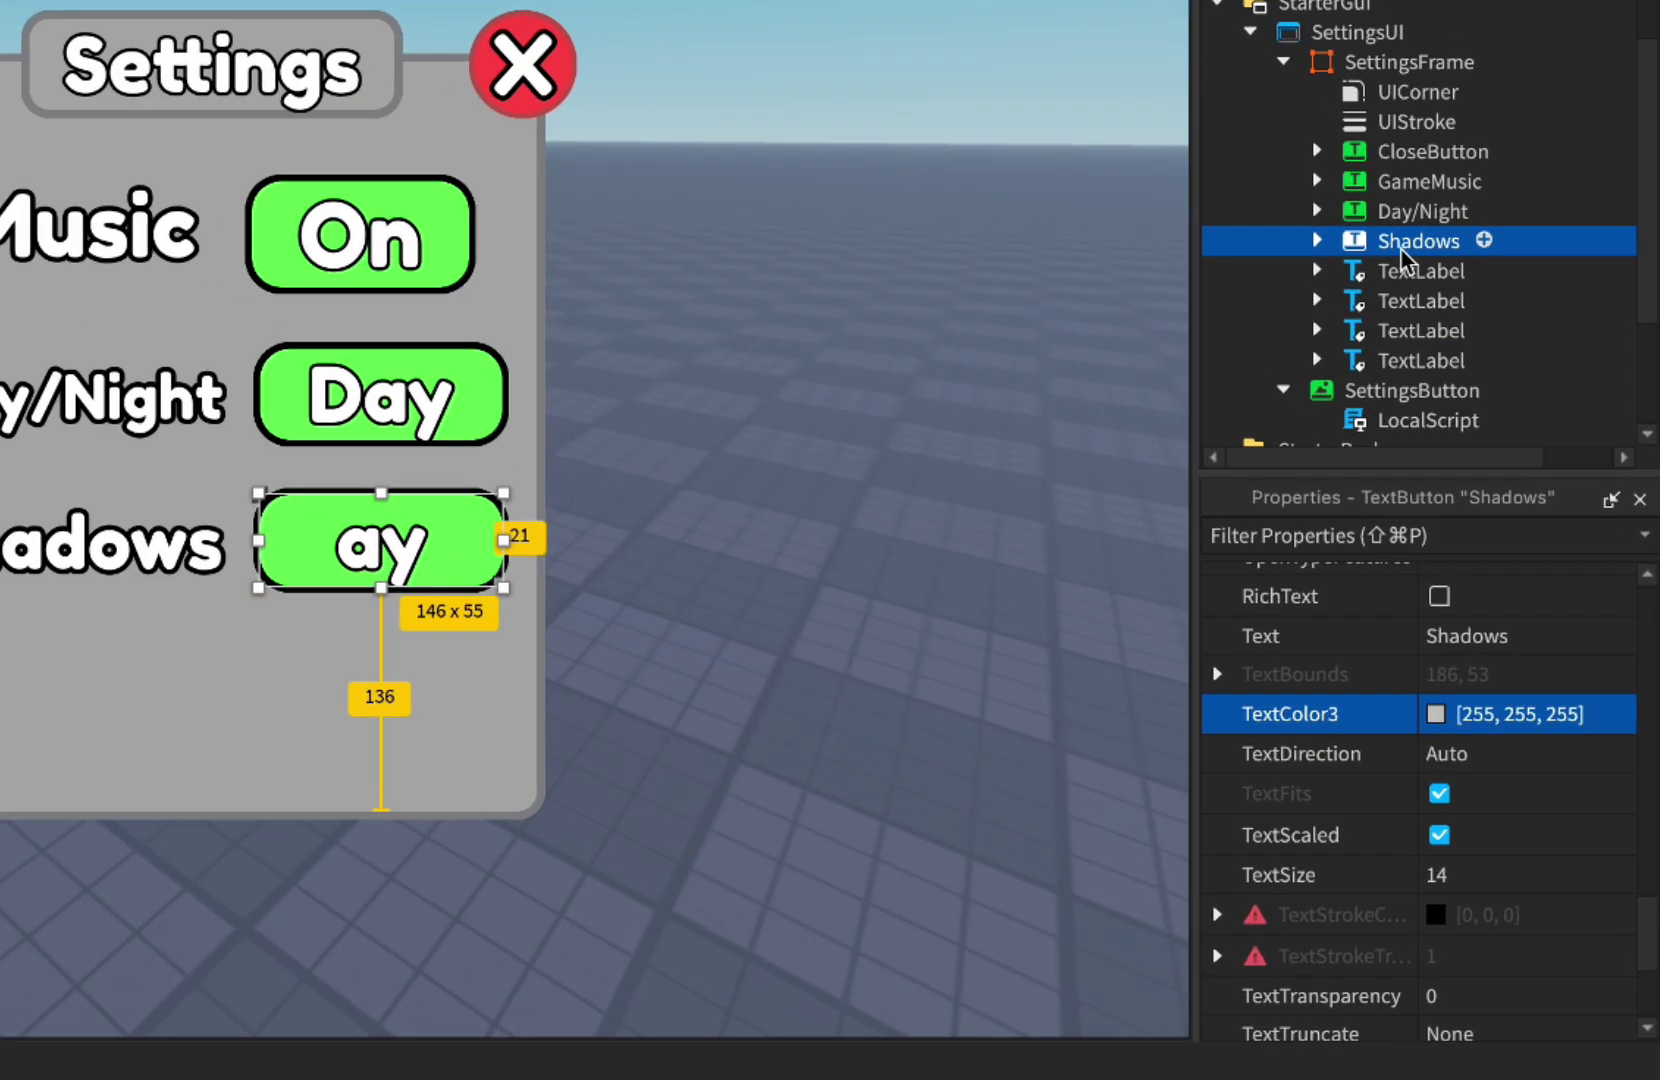
scroll(1540, 948, up, 4)
scroll(1426, 734, down, 4)
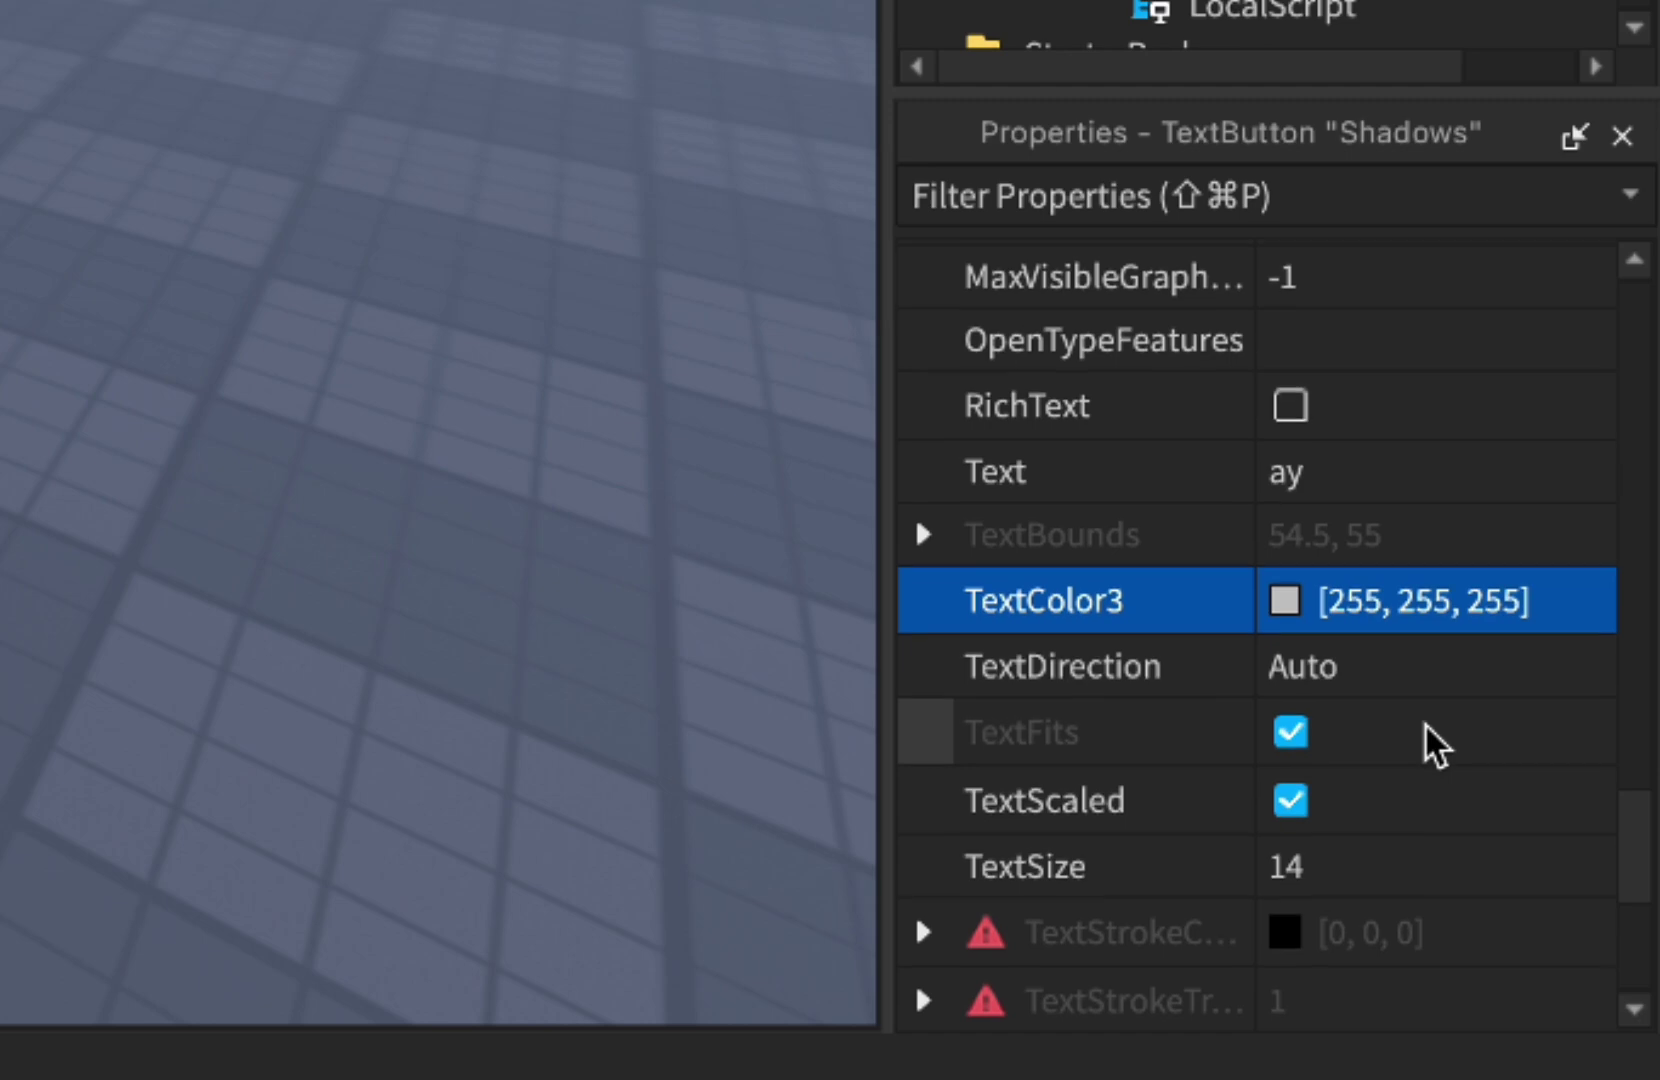
scroll(1400, 700, down, 1)
click(1370, 370)
text(O)
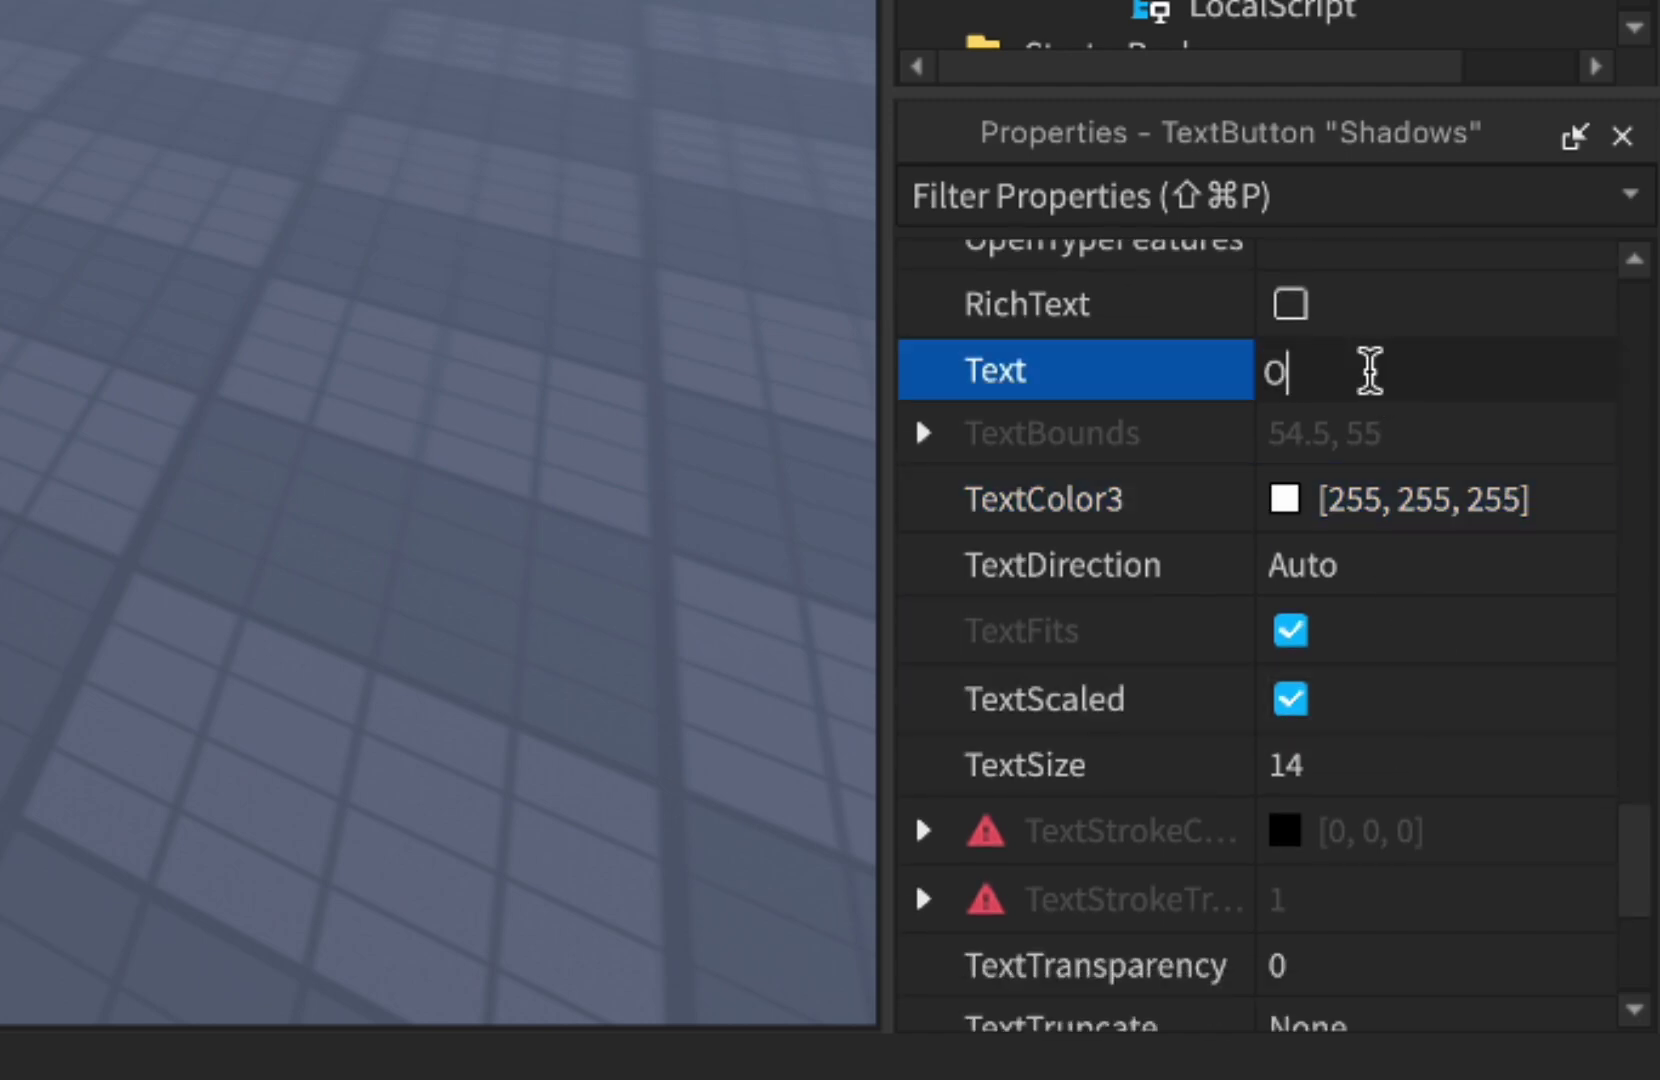
text(n)
key(Return)
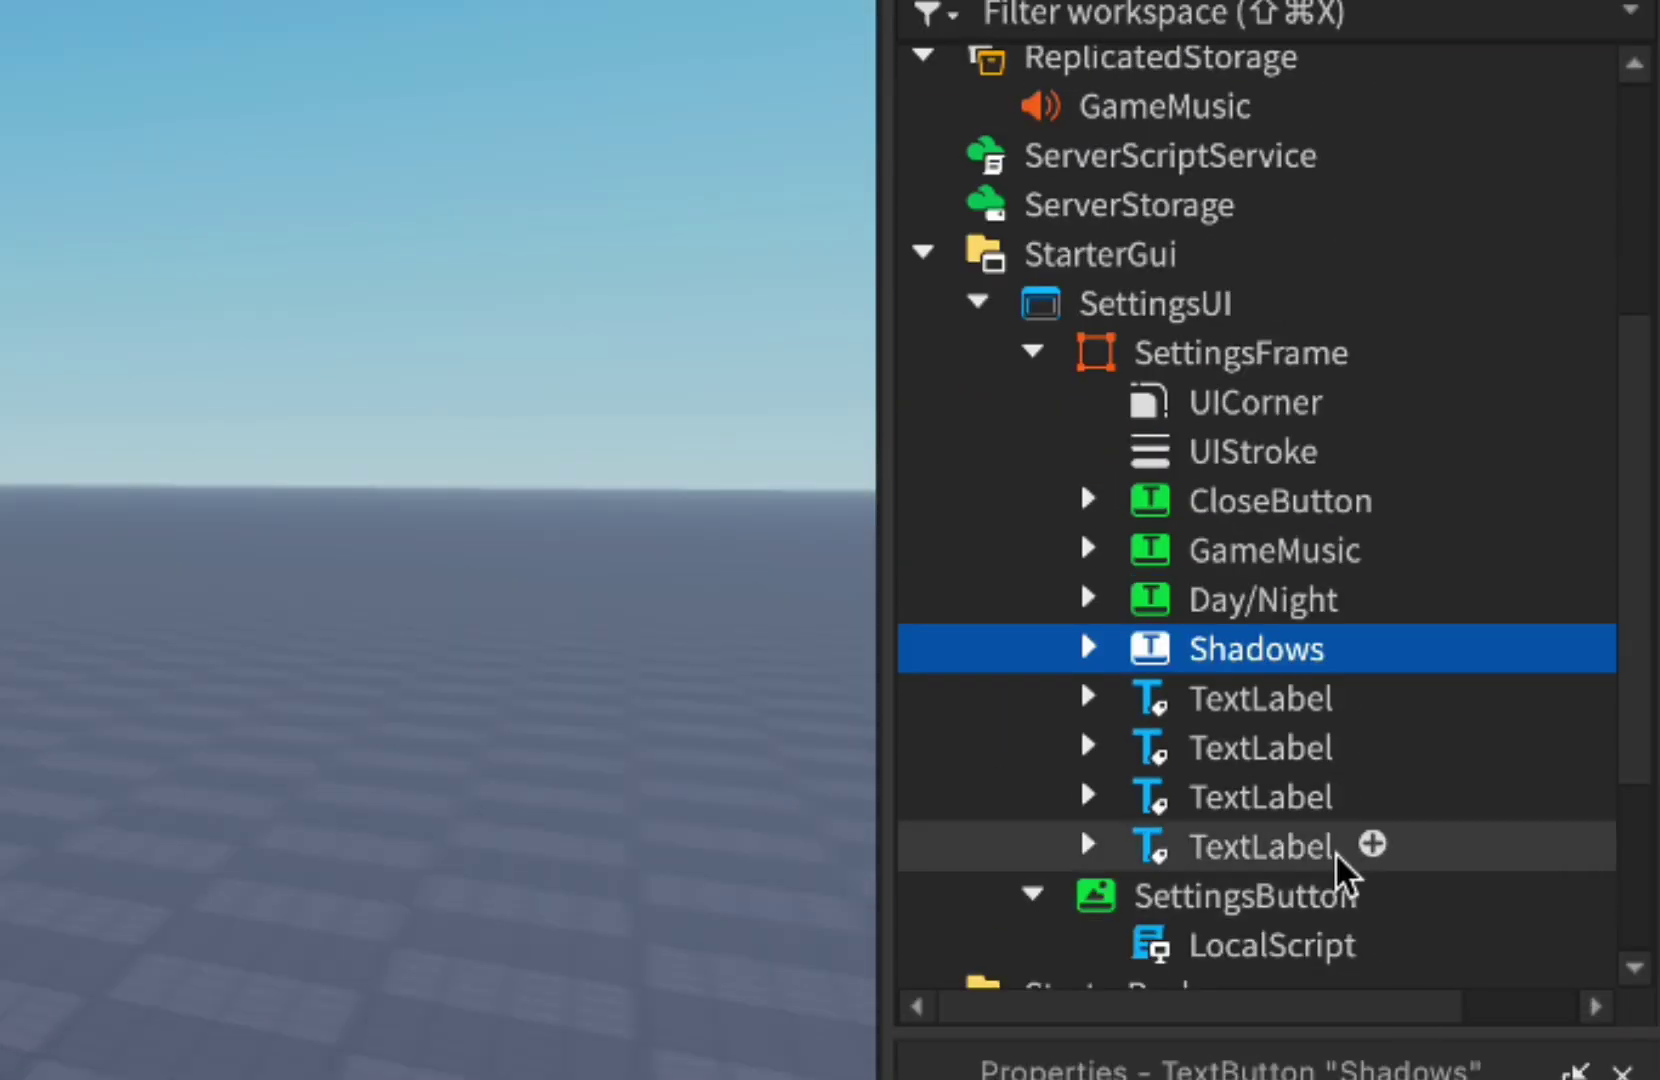
- Remove the pasted script from Shadows and insert a fresh LocalScript in its place
key(ctrl+shift+v)
click(1086, 648)
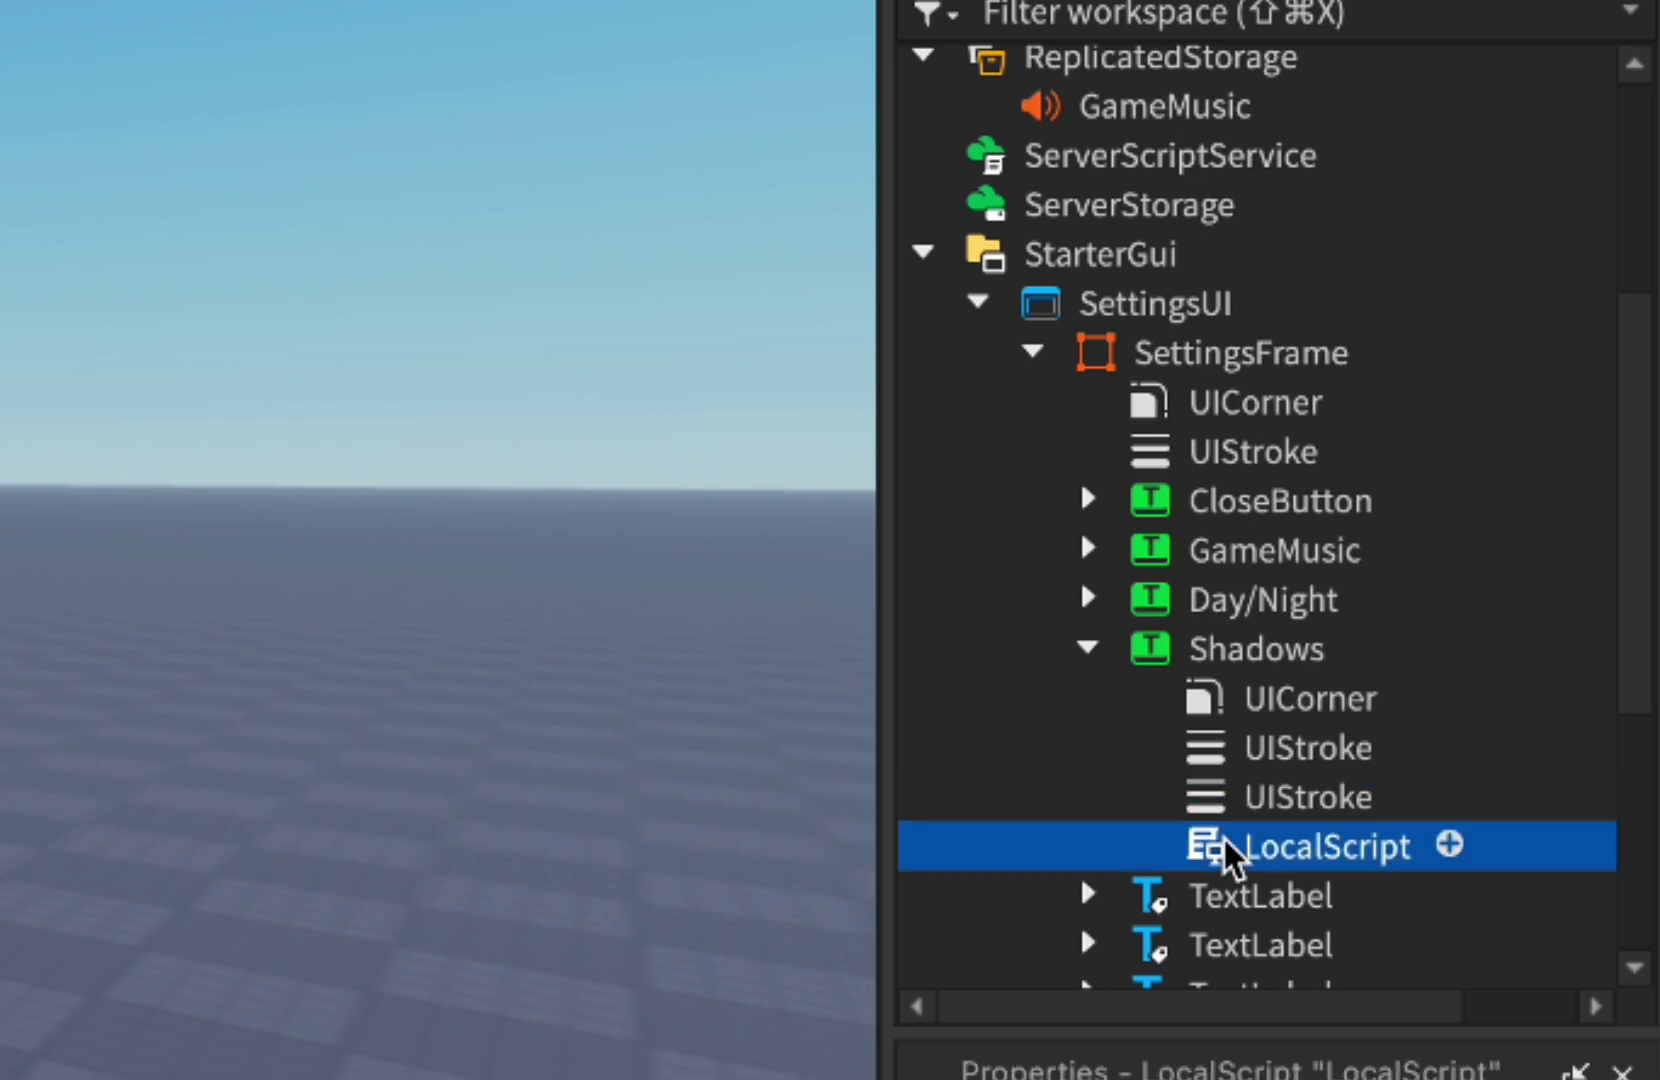
key(Delete)
click(1363, 648)
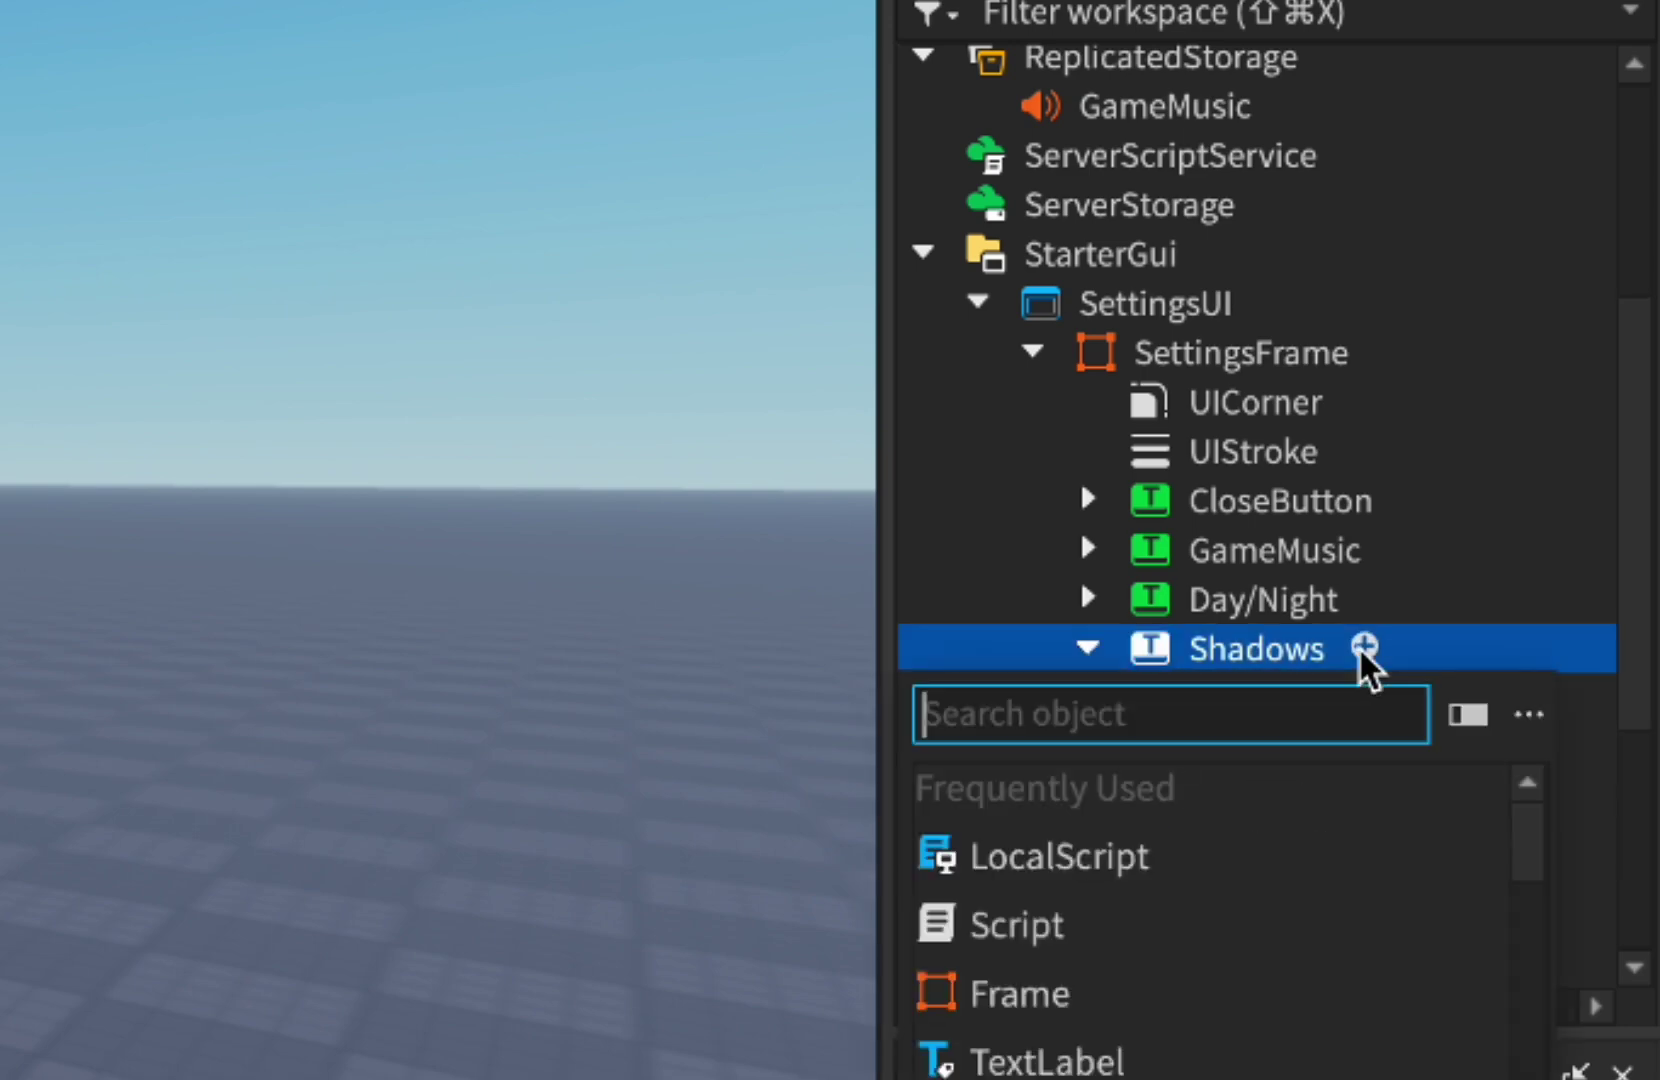
text(lo)
key(Return)
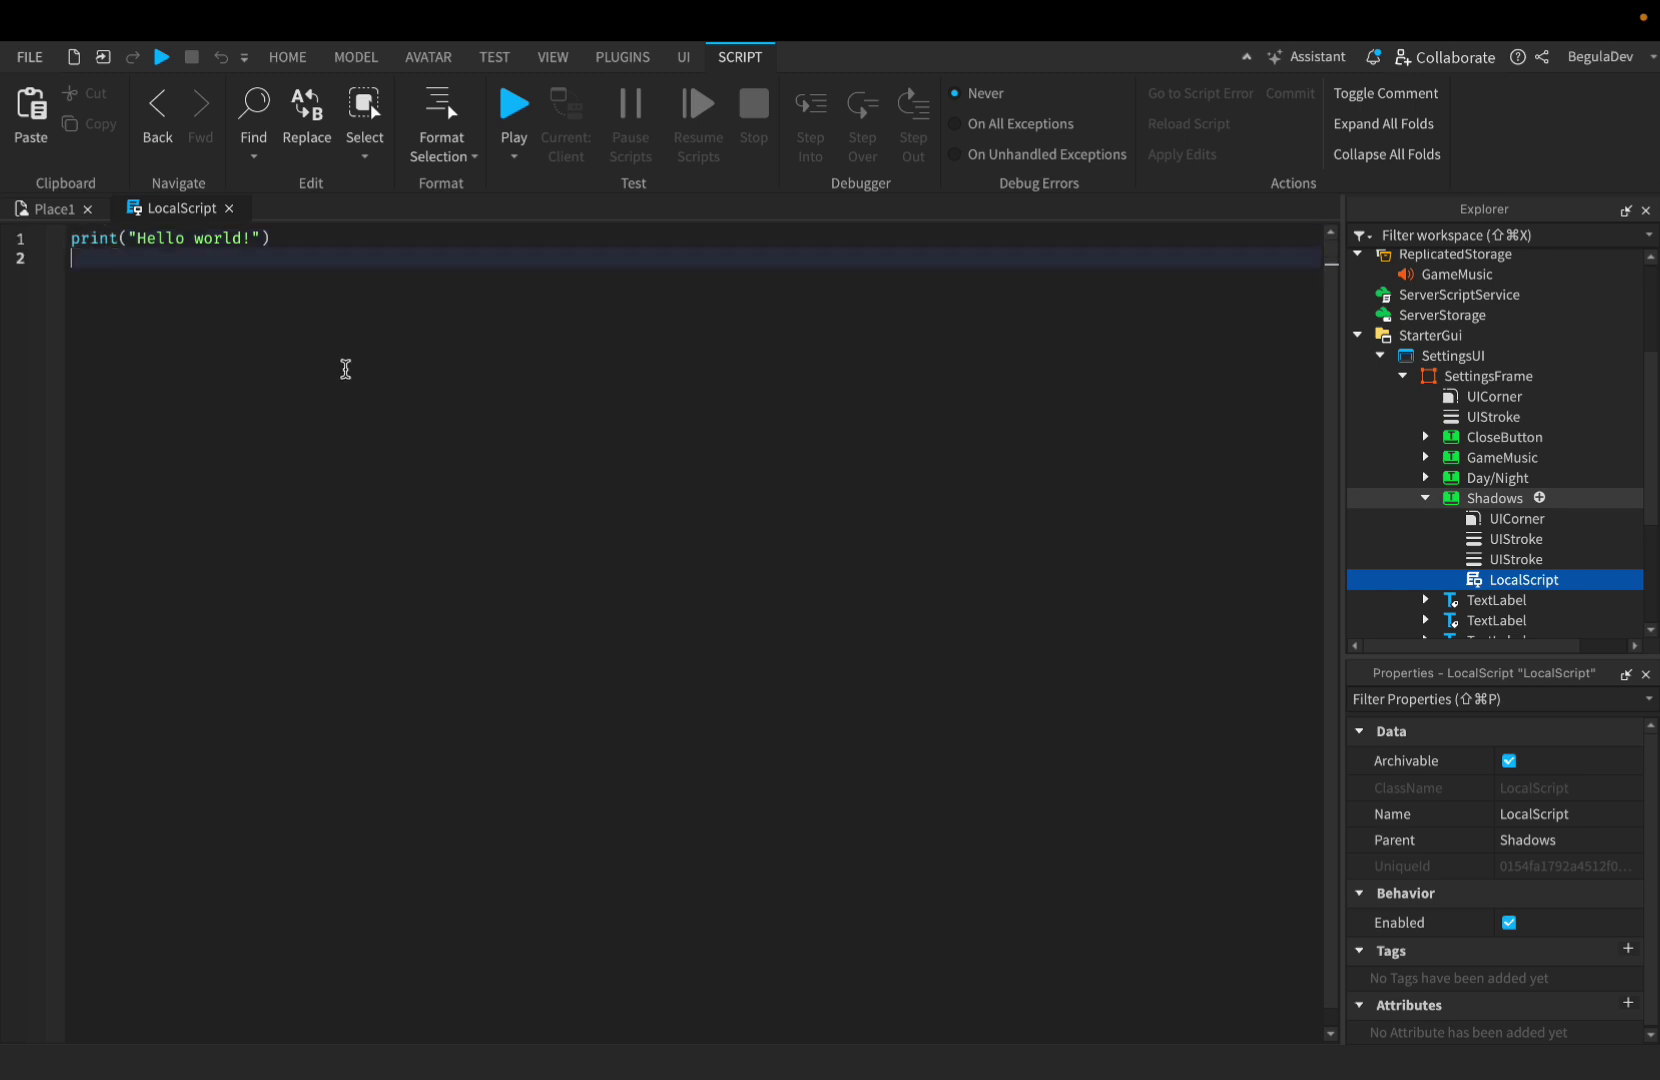
- Replace the default print with button and Lighting references, a true shadow flag, and green 'On' start
drag(72, 238, 100, 256)
text(local button = script.Parent)
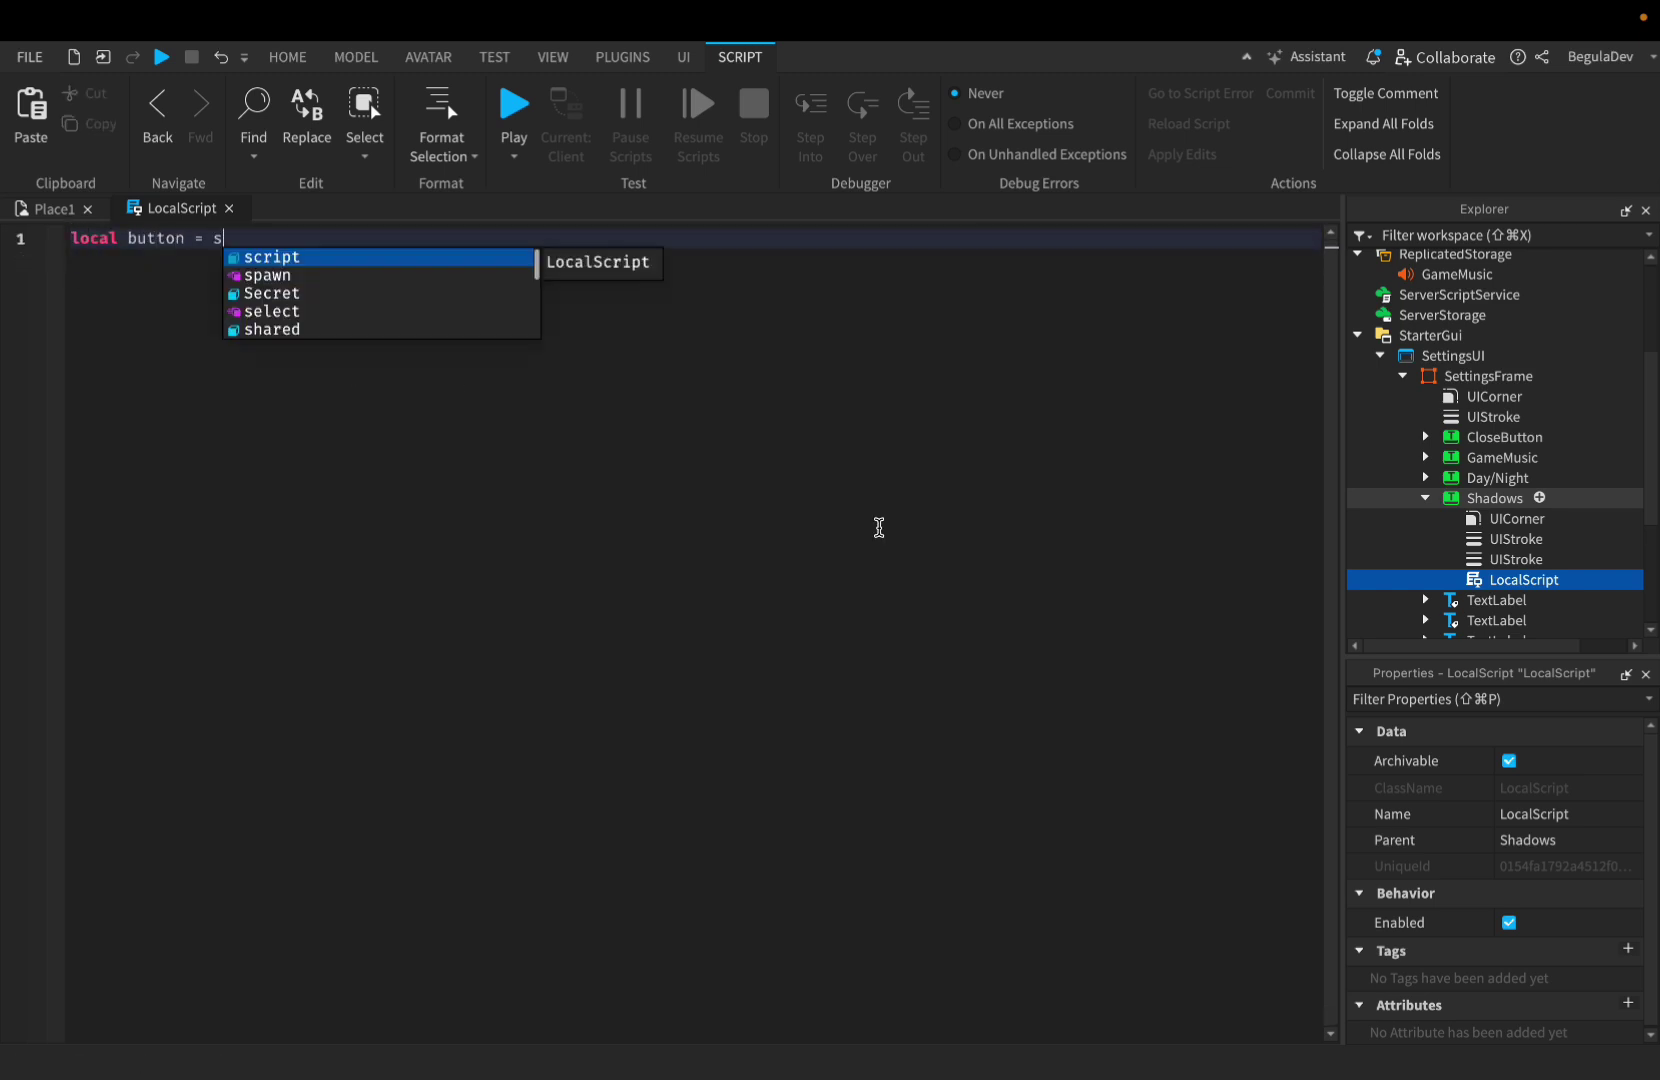
key(Return)
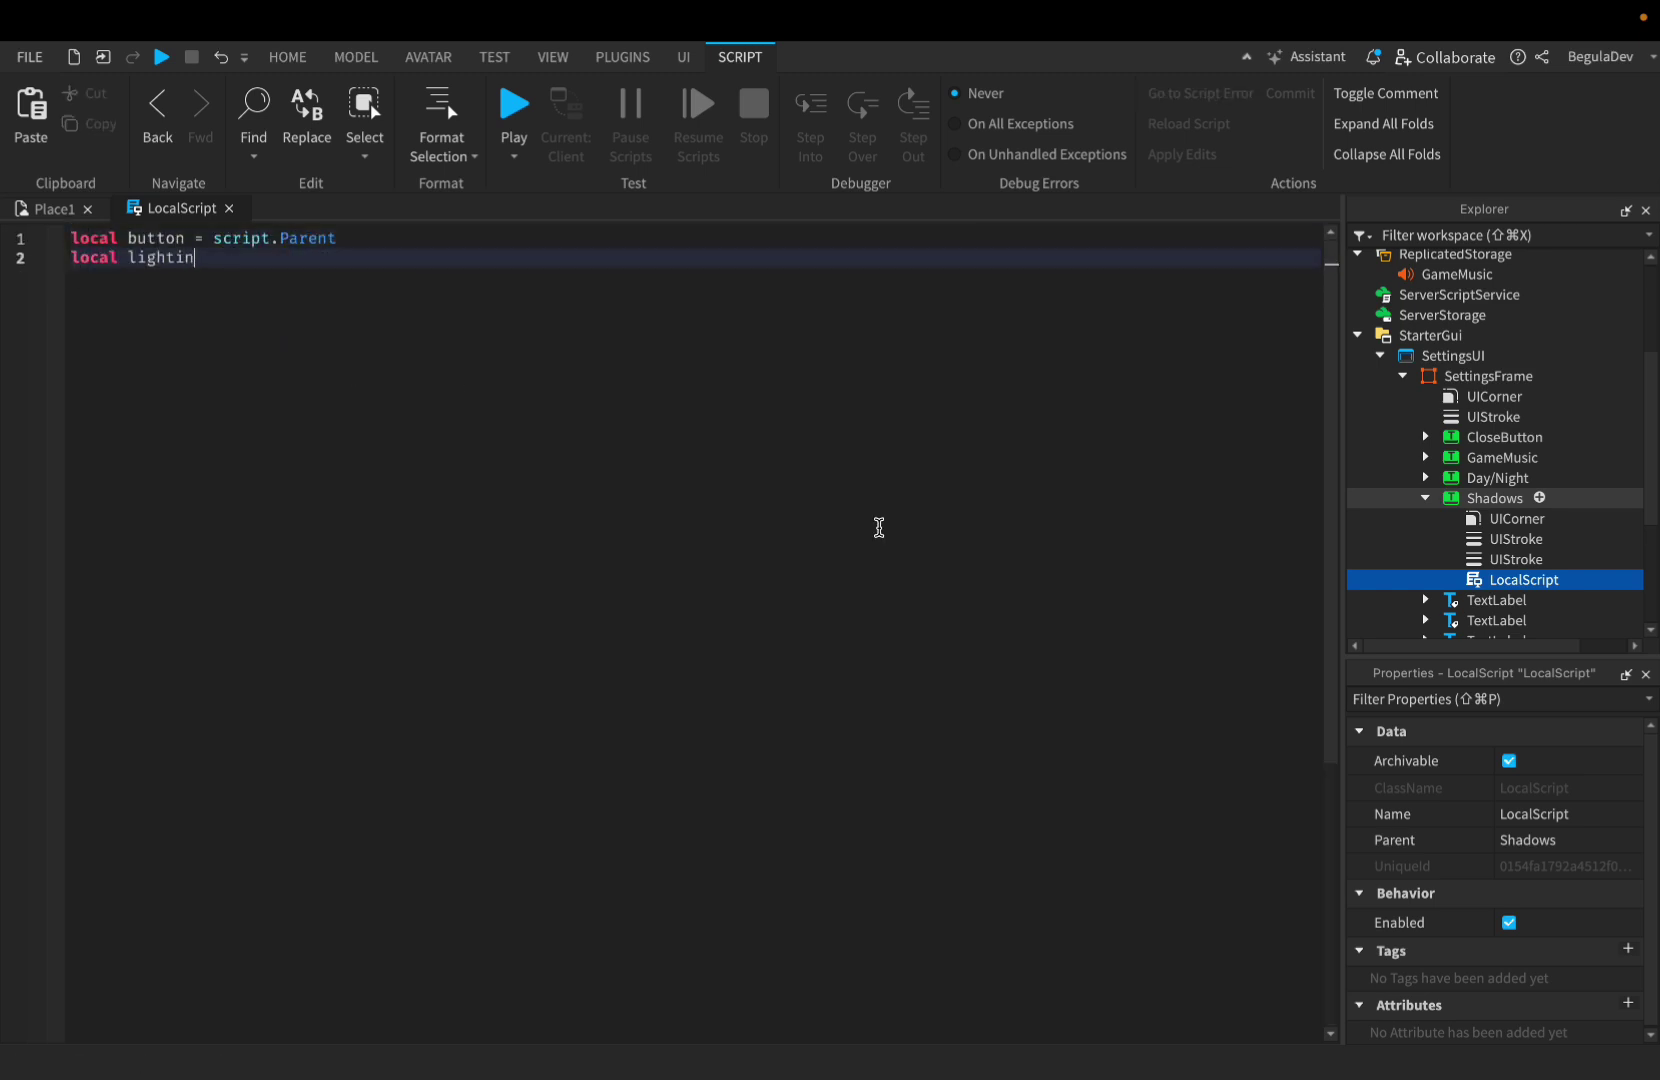
text(local lighting = game.Lighting)
key(Return)
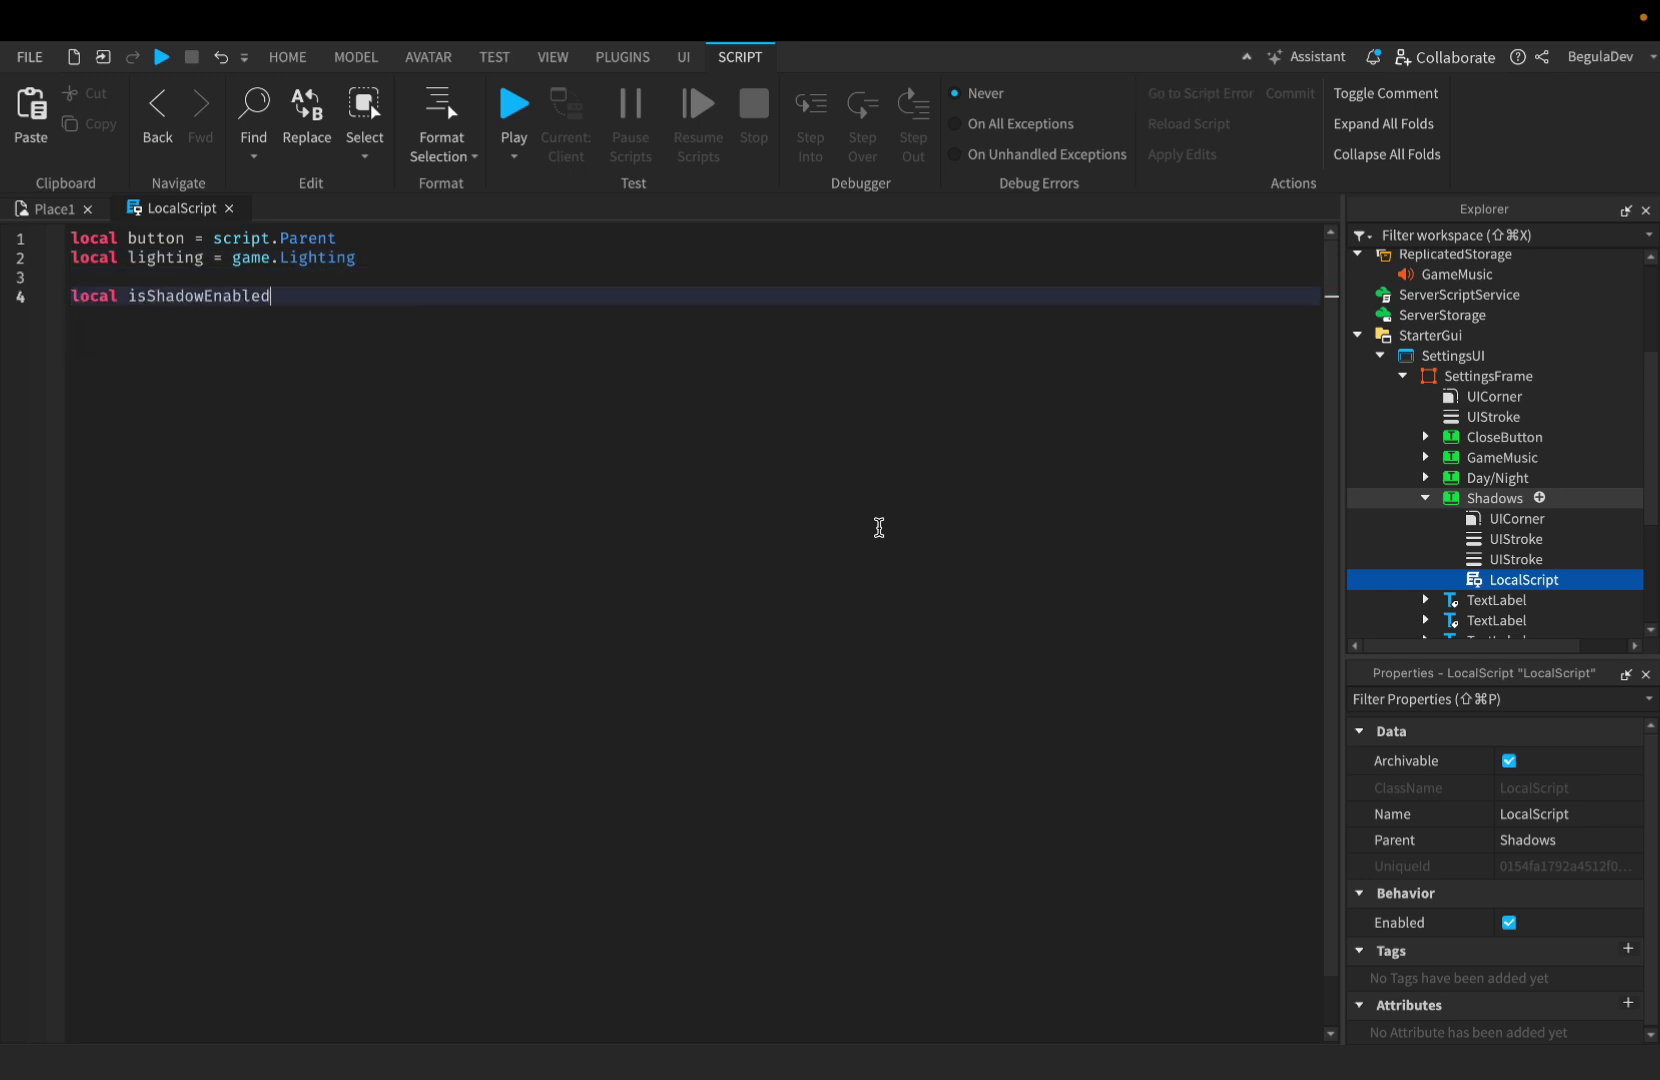
key(Tab)
key(Return)
key(Return)
text(button.Text = ")
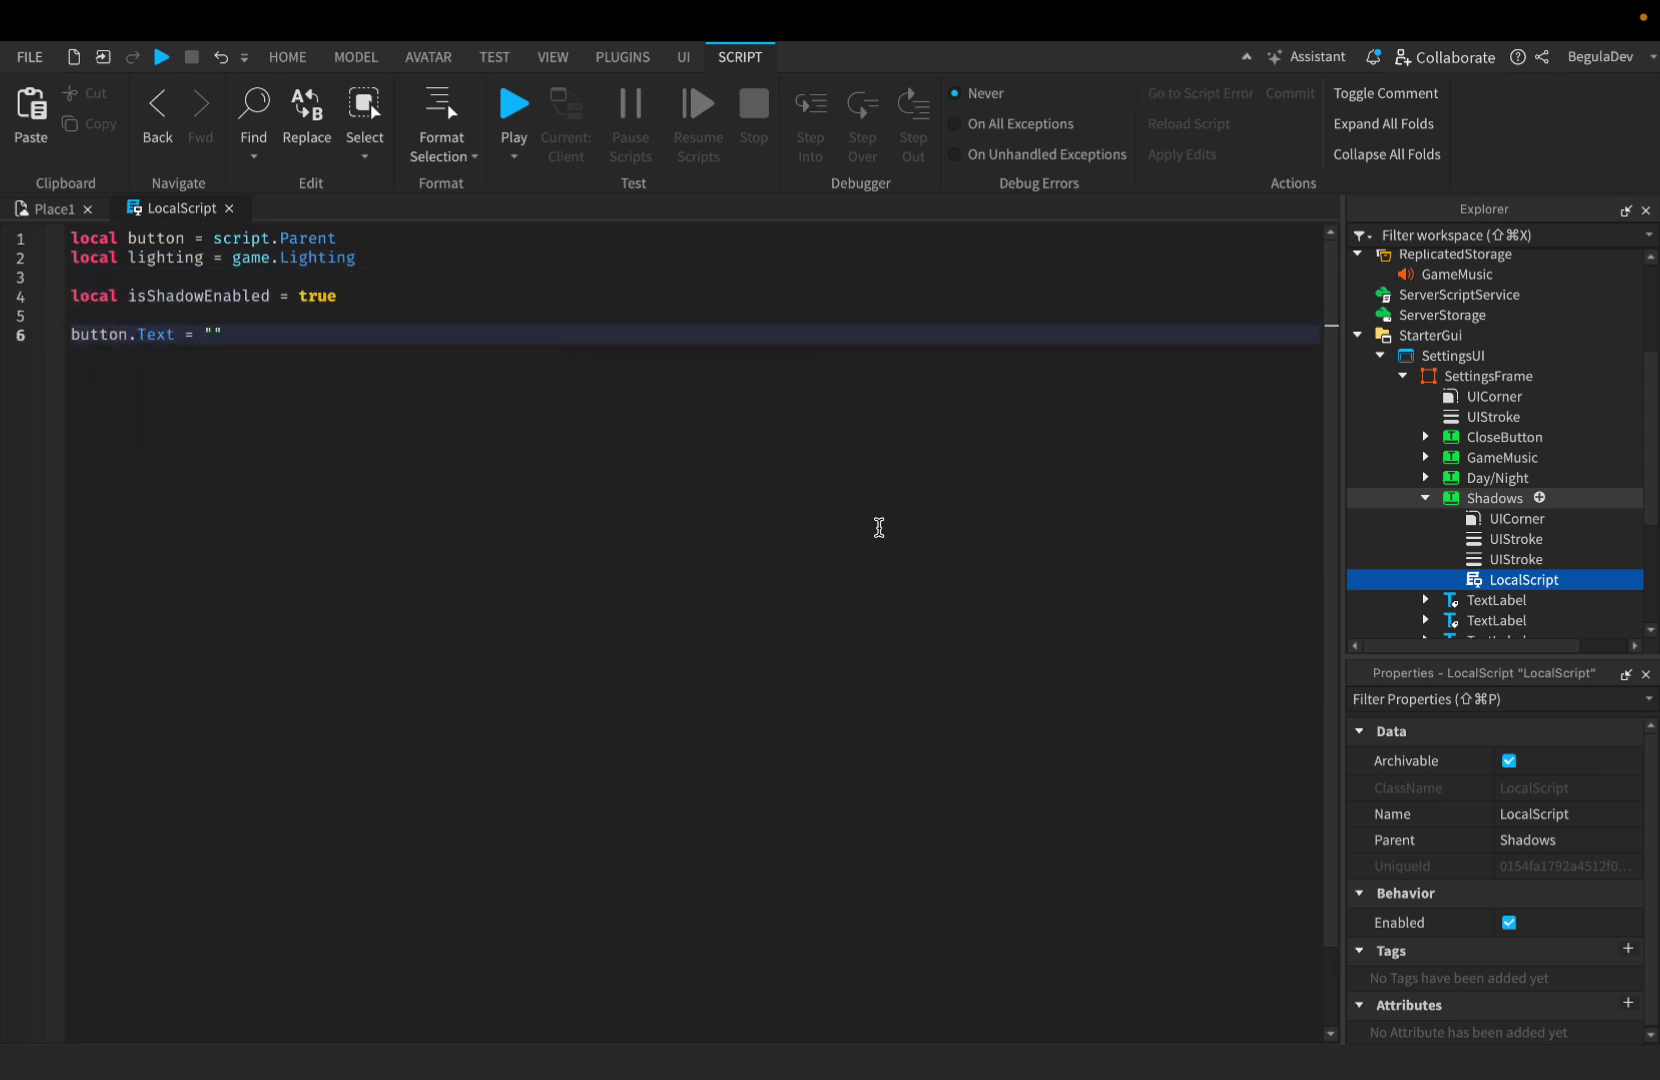
text(On")
key(Return)
text(button.BackgroundColor3 = )
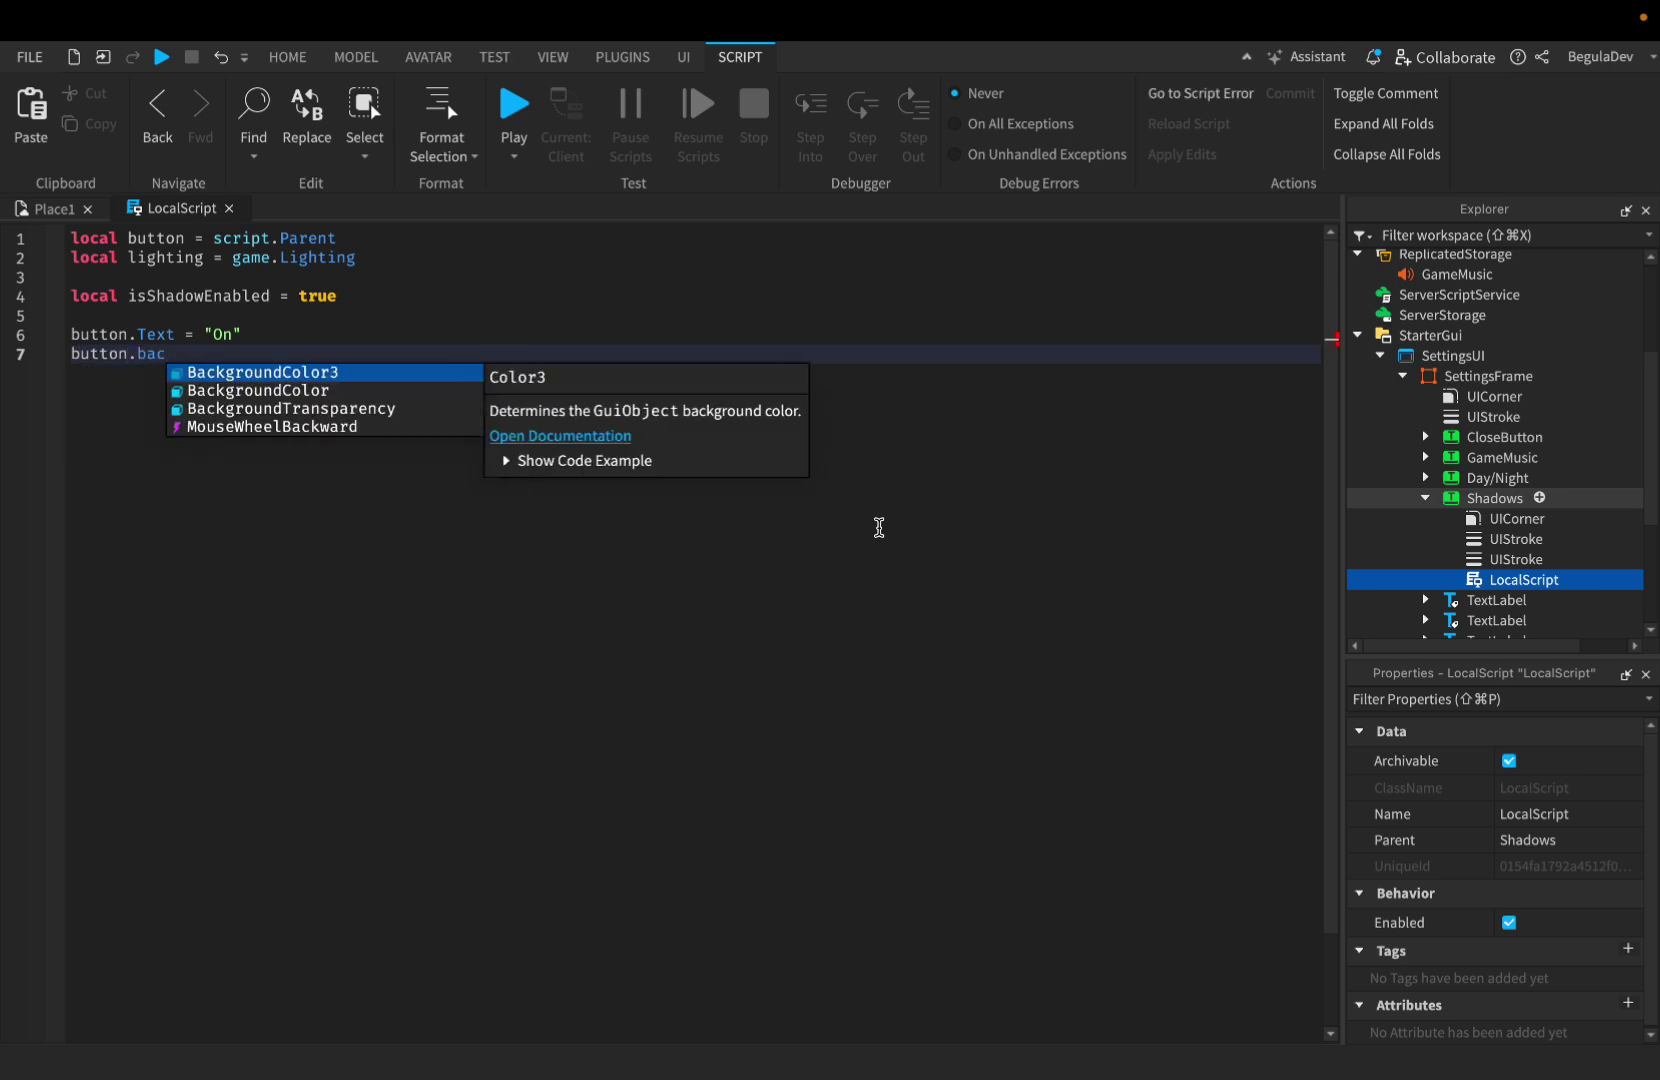
text(Color3.fromRGB(108, 255, 93))
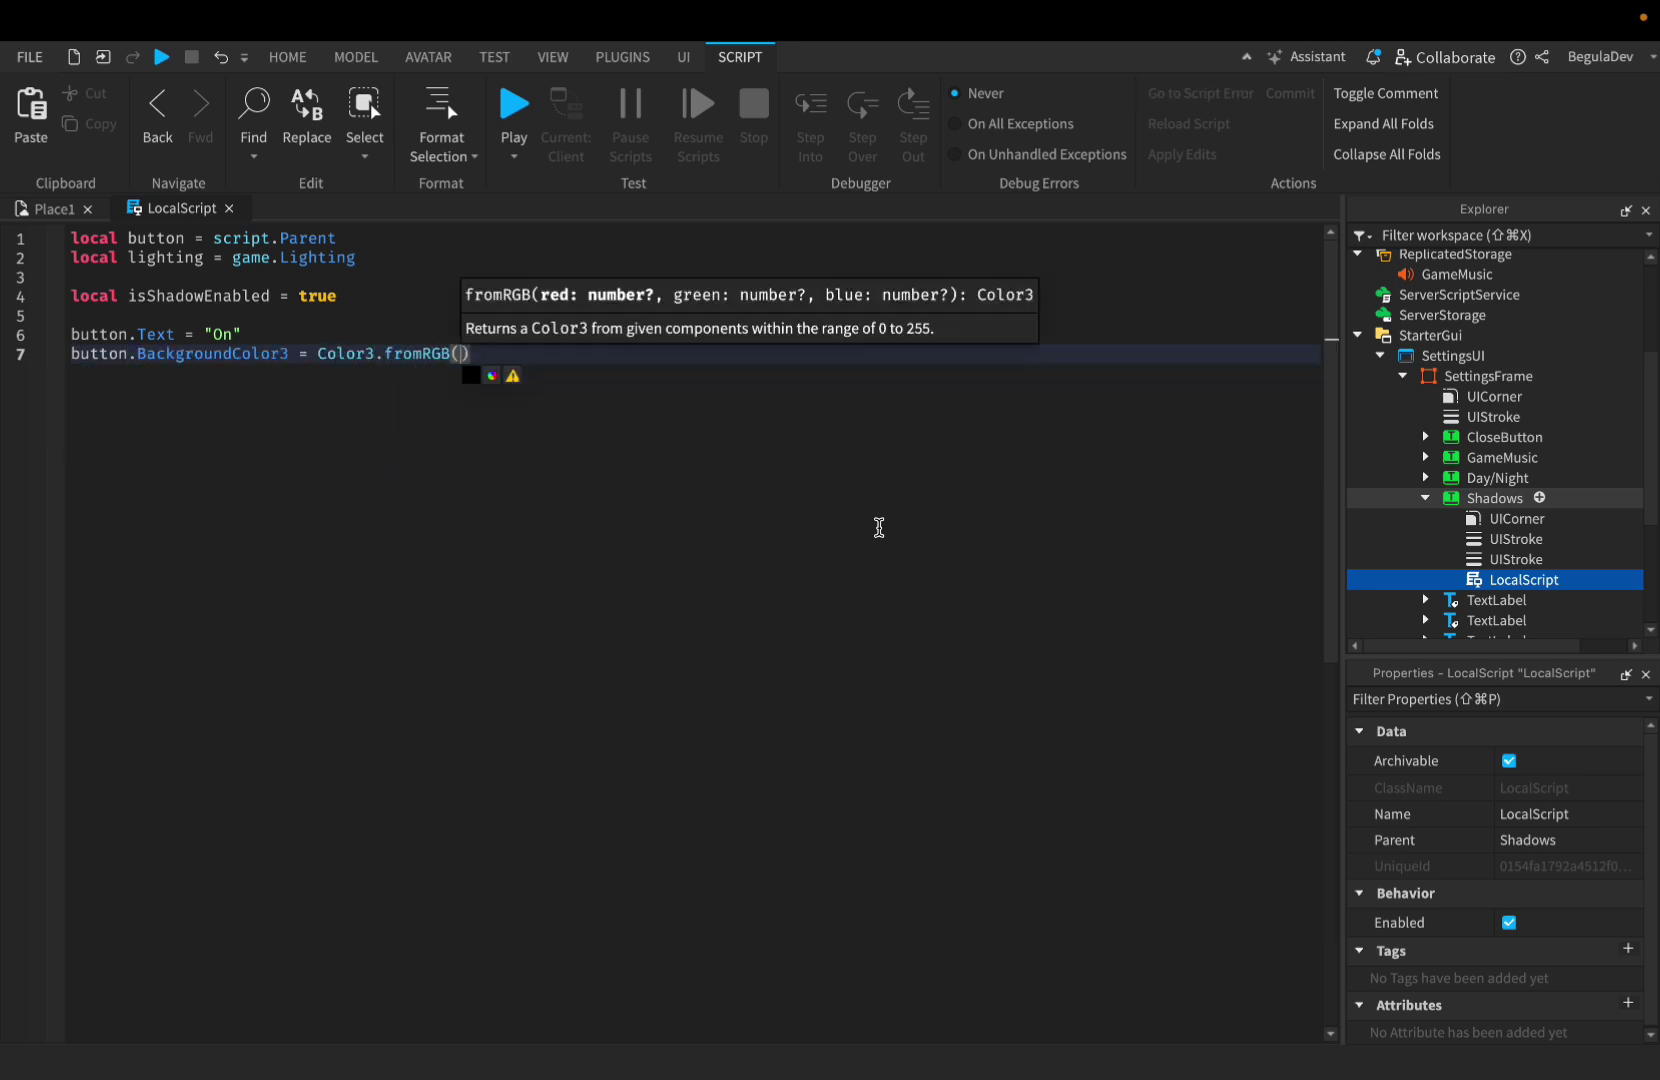
- Add a MouseButton1Click handler that sets GlobalShadows false and shows red 'Off' (247, 82, 72)
key(Return)
key(Return)
text(button.MouseButton1Click:Connect(function()
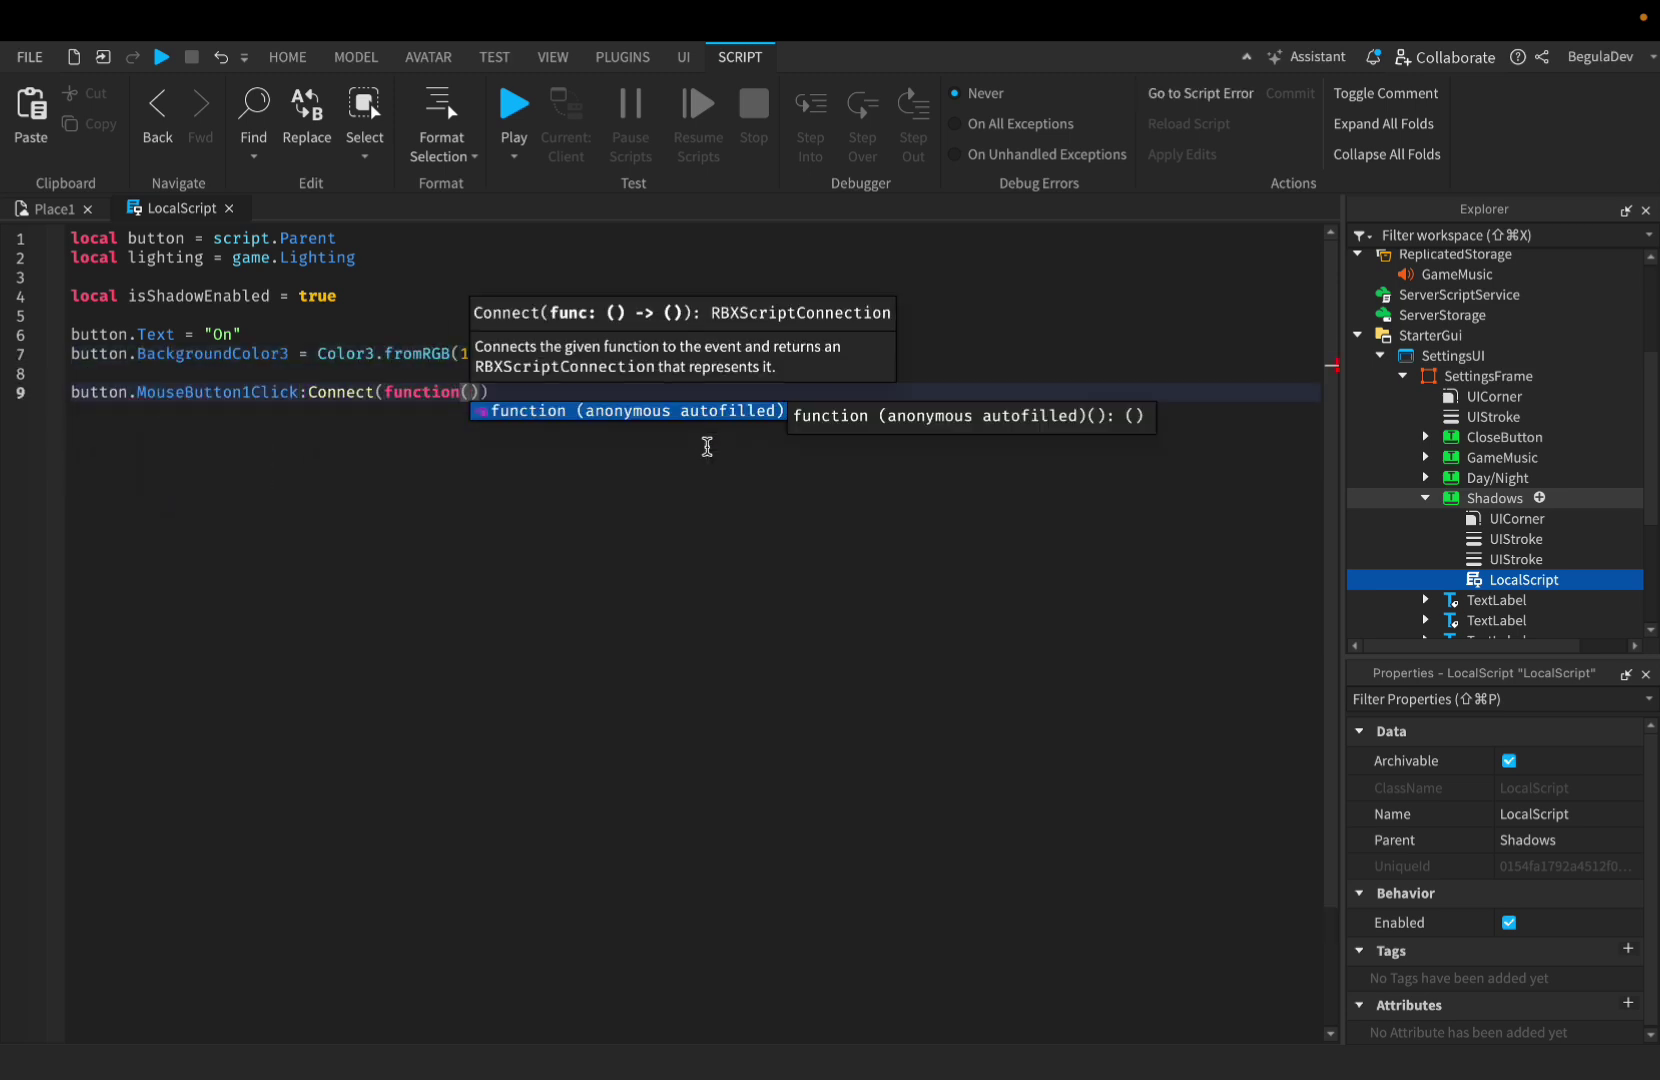
key(Tab)
text(if isShadowEnabled then)
key(Return)
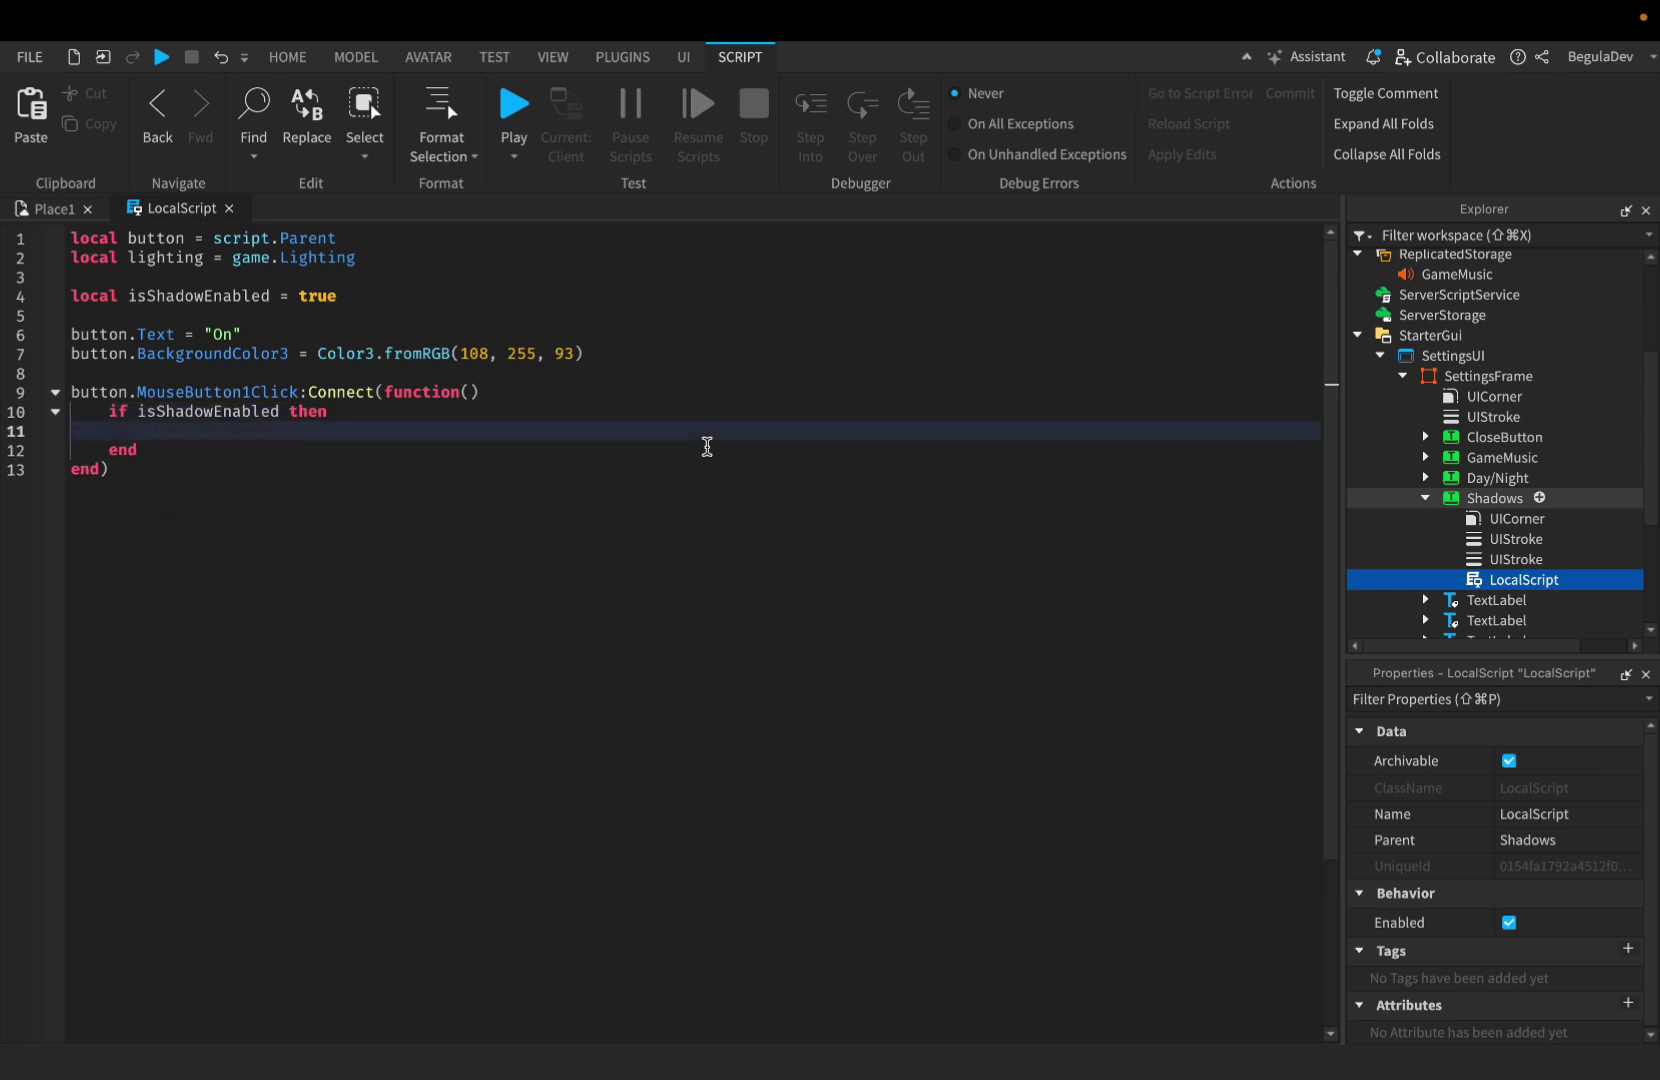
text(lighting.GlobalShadows = false)
key(Return)
text(button)
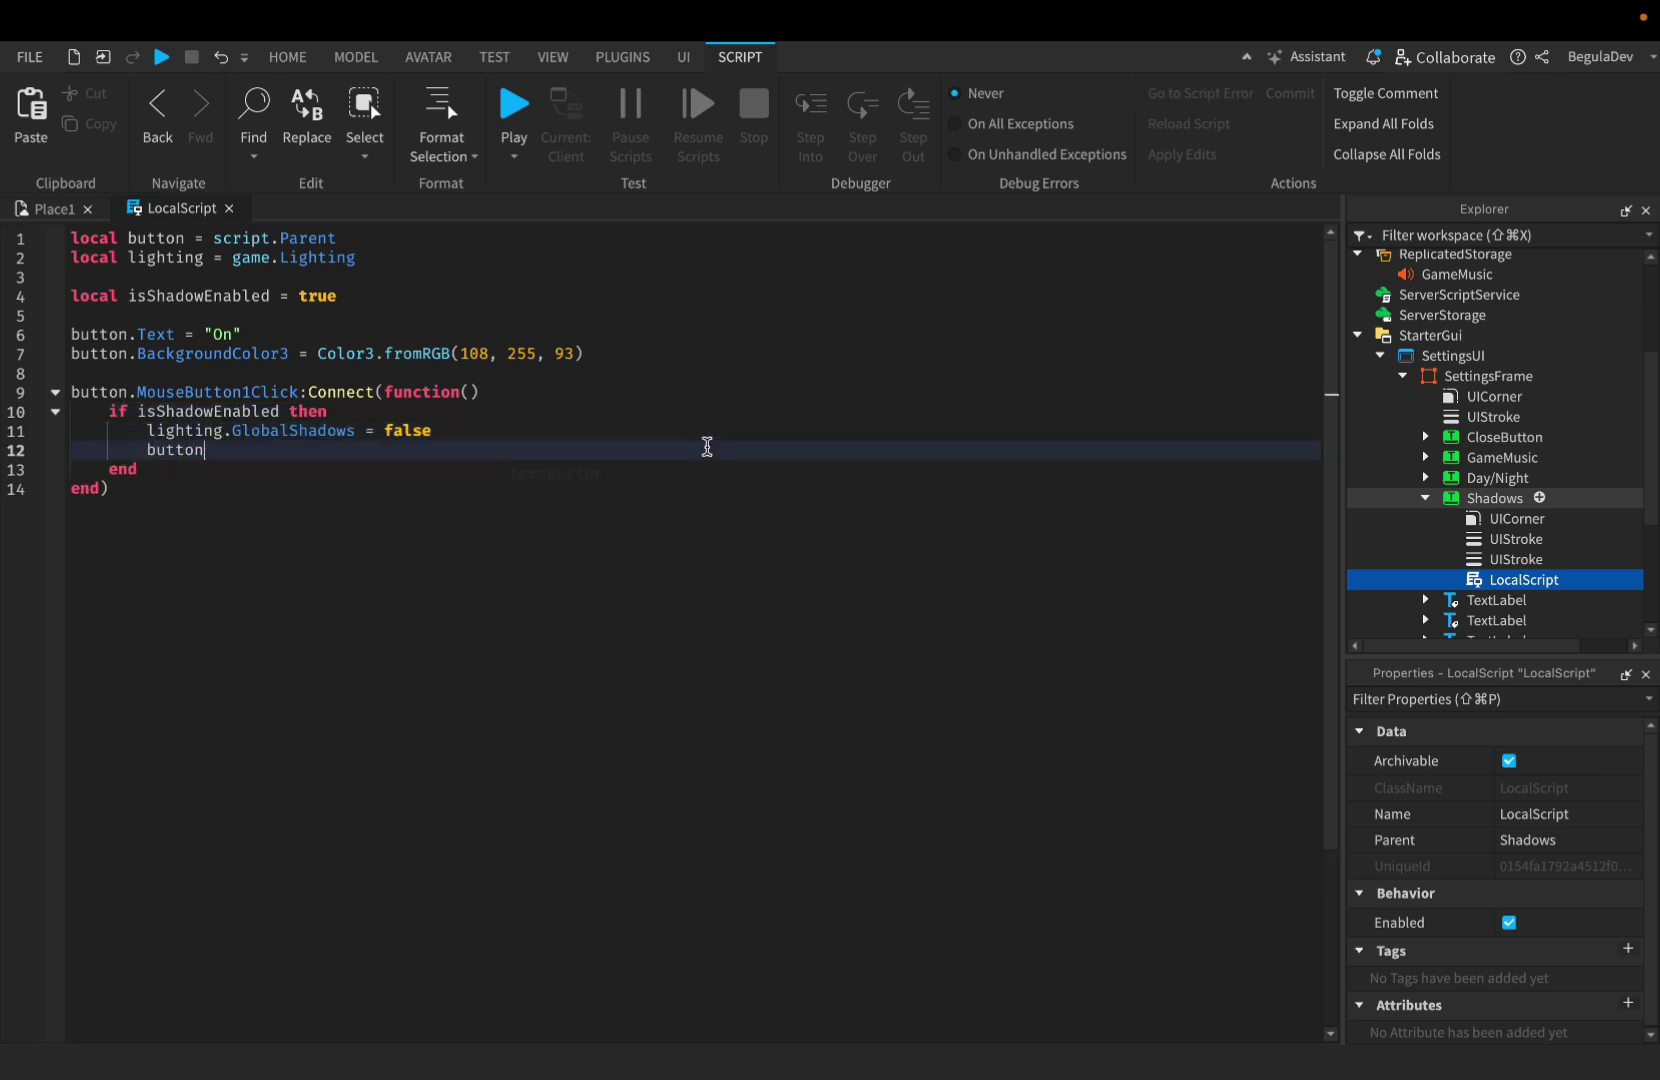
text(.Text = "Off")
key(Return)
text(button.BackgroundColor3 = Color3)
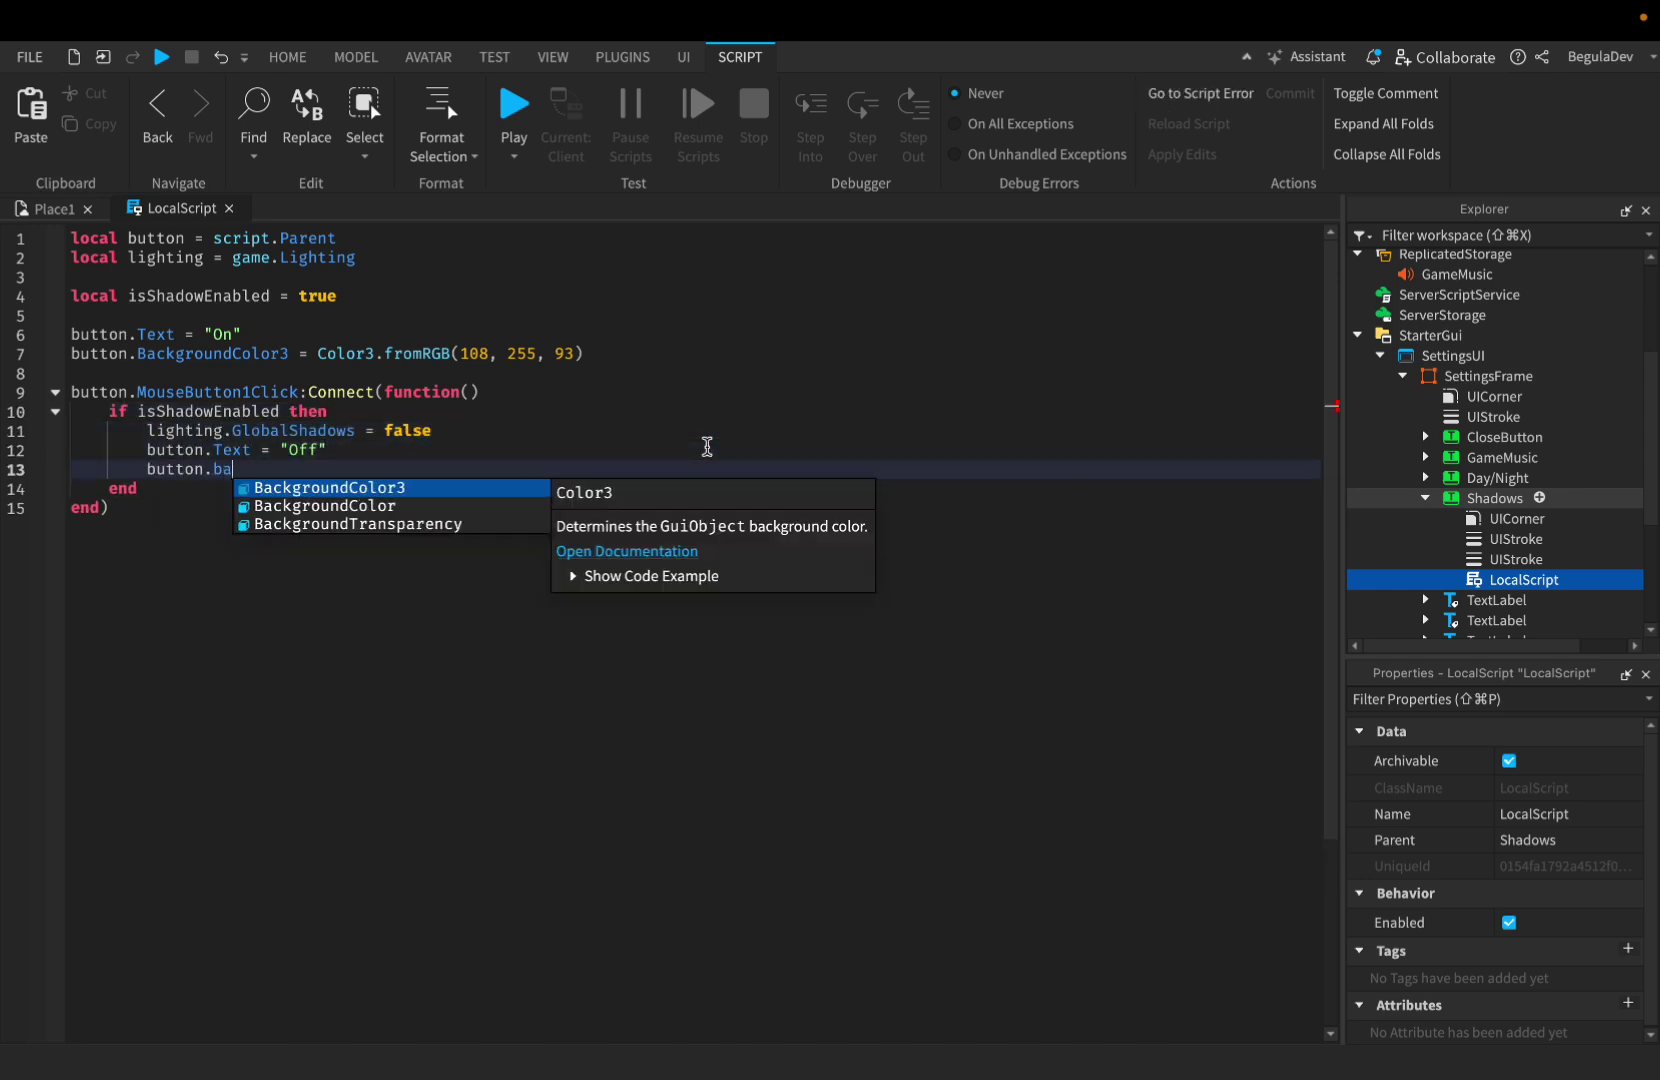
text(.fromRGB(247, 82, 72))
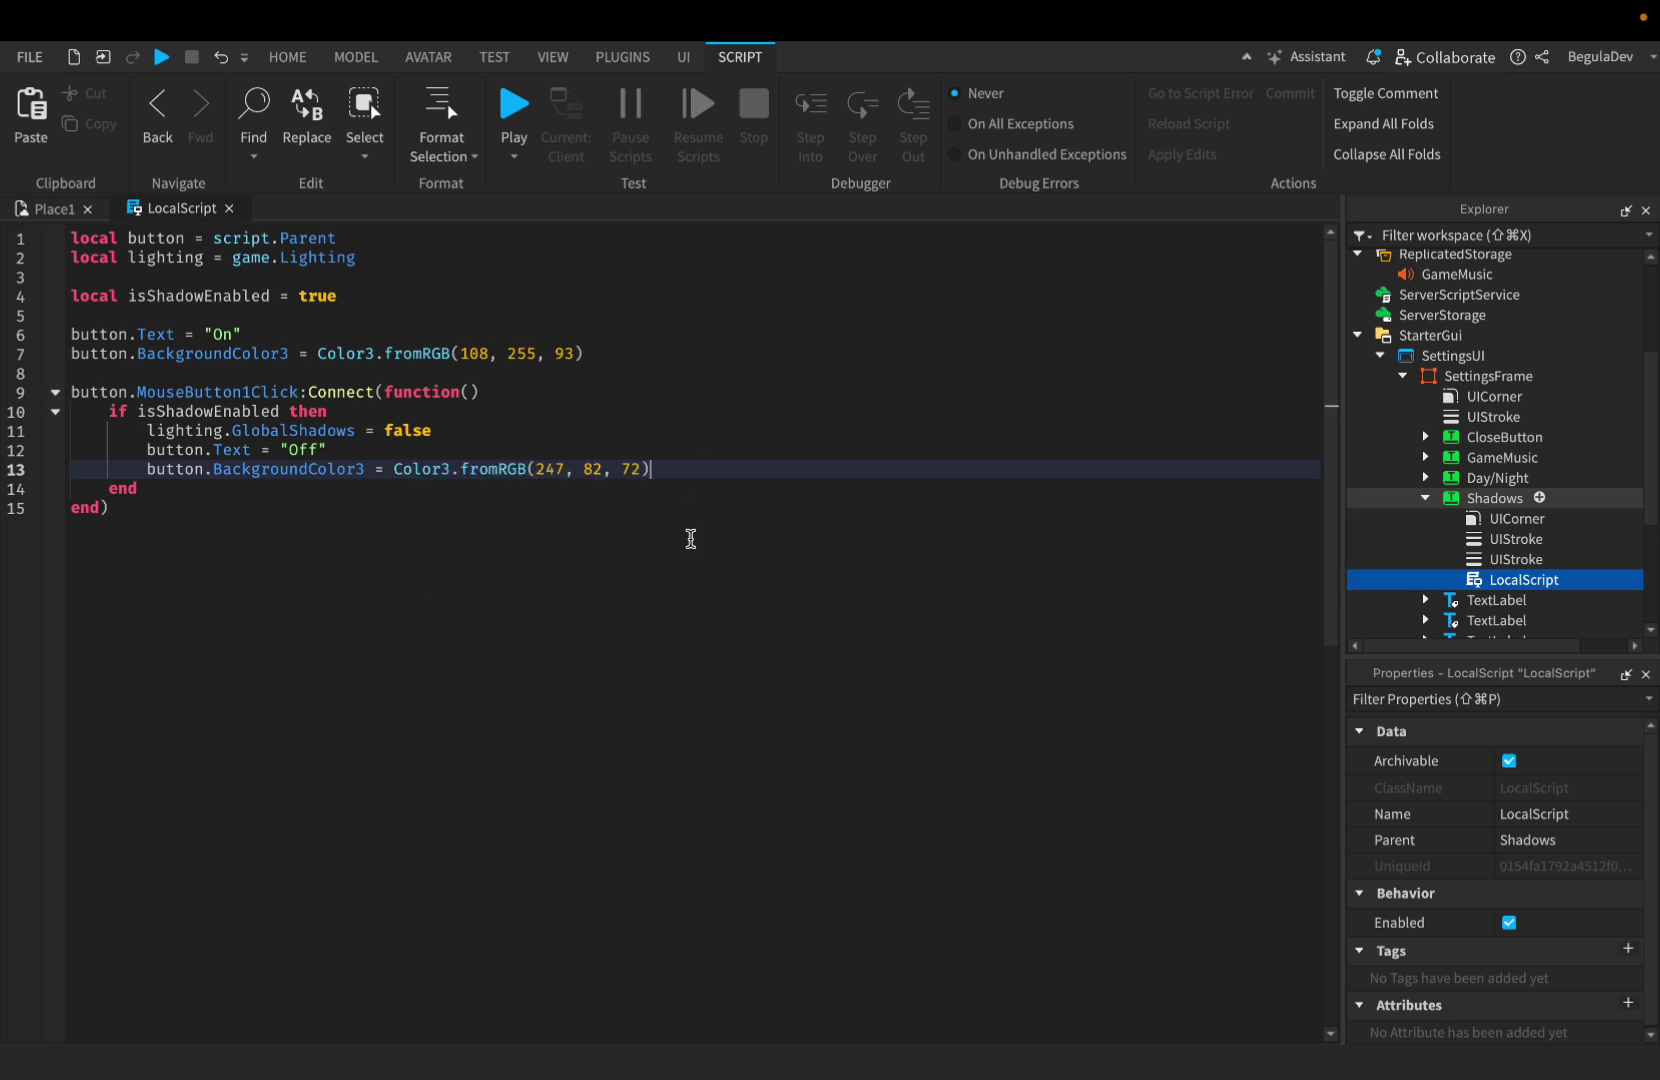
- Add the else branch restoring GlobalShadows true with green 'On' (108, 255, 93)
key(Return)
text(else)
key(Return)
text(lighting.GlobalShadows = true)
key(Return)
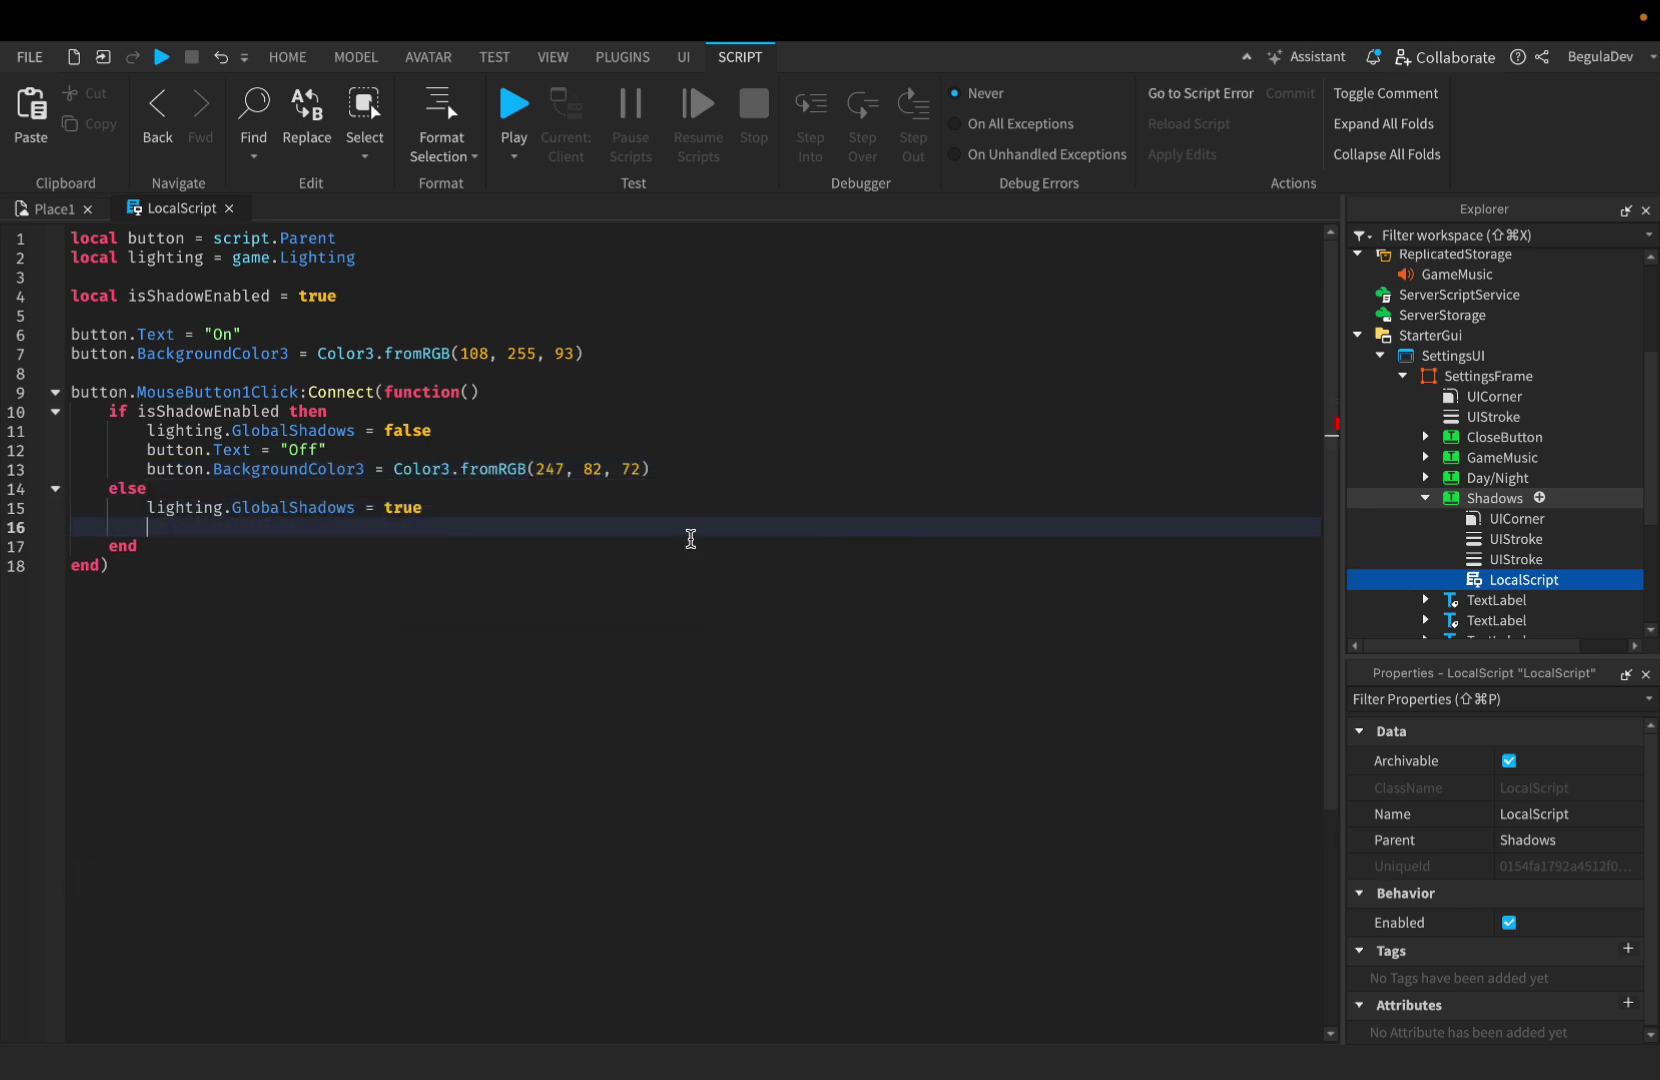
text(button.Text = "On")
key(Return)
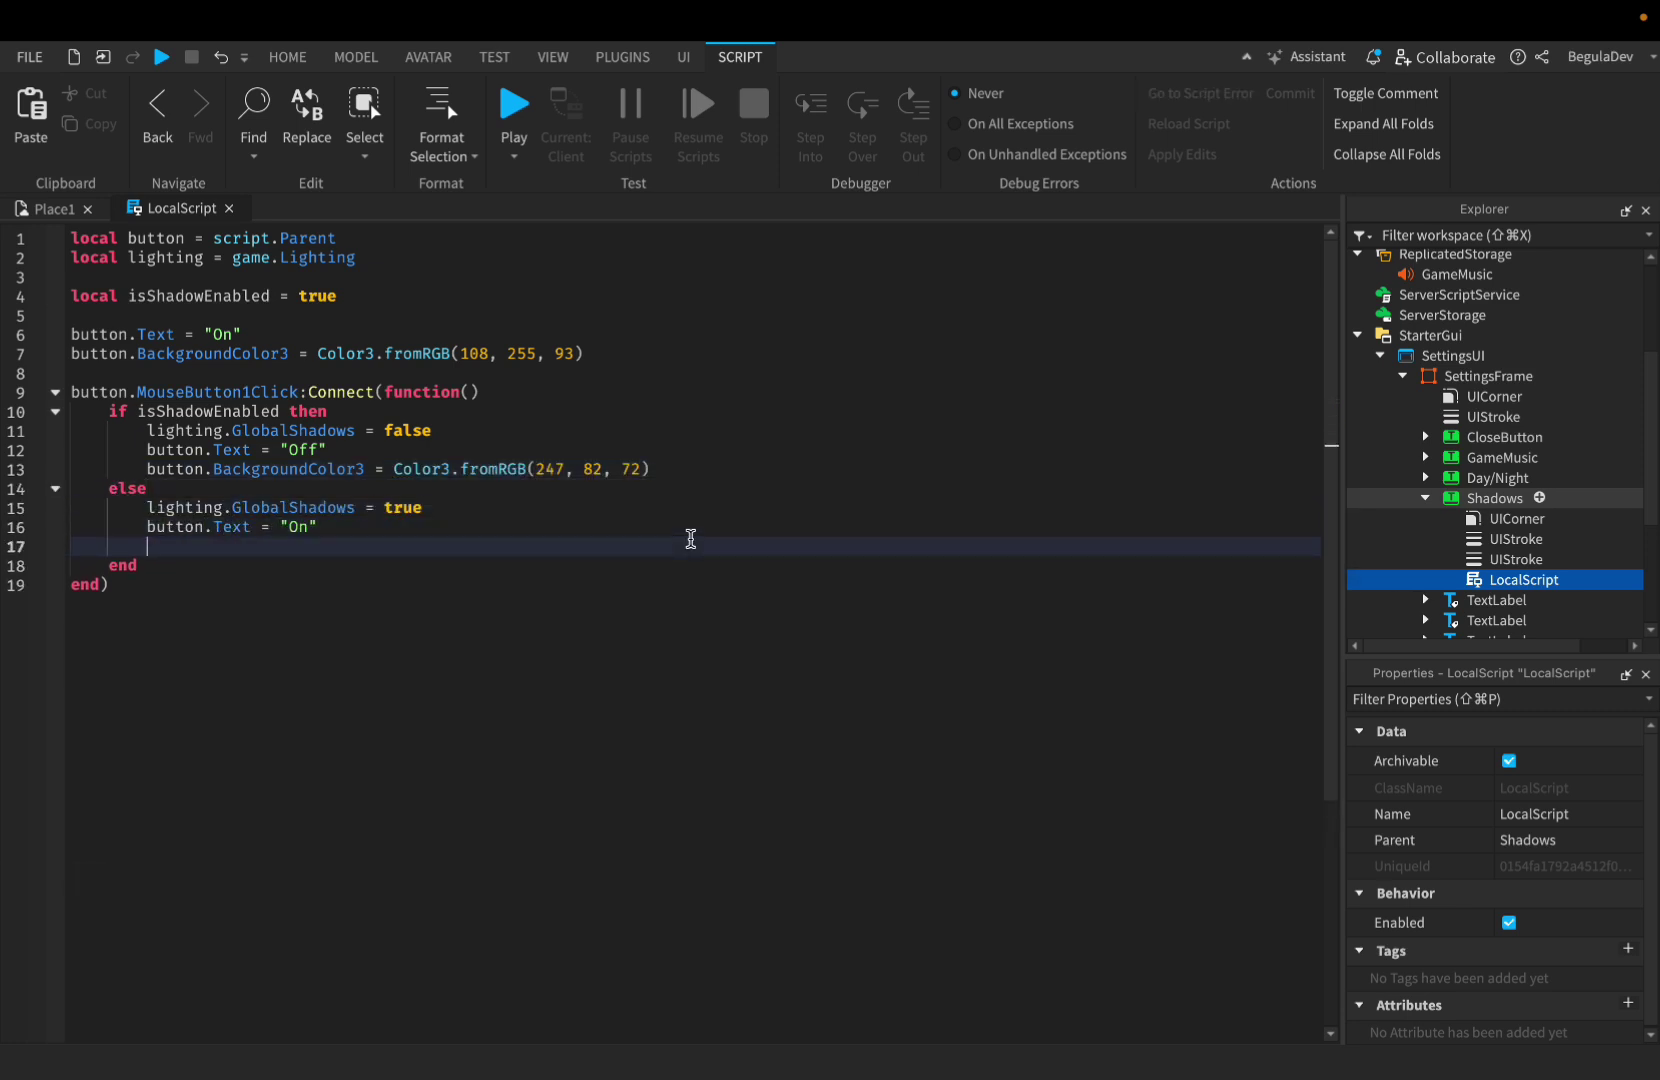
text(button.BackgroundColor3 = Color3)
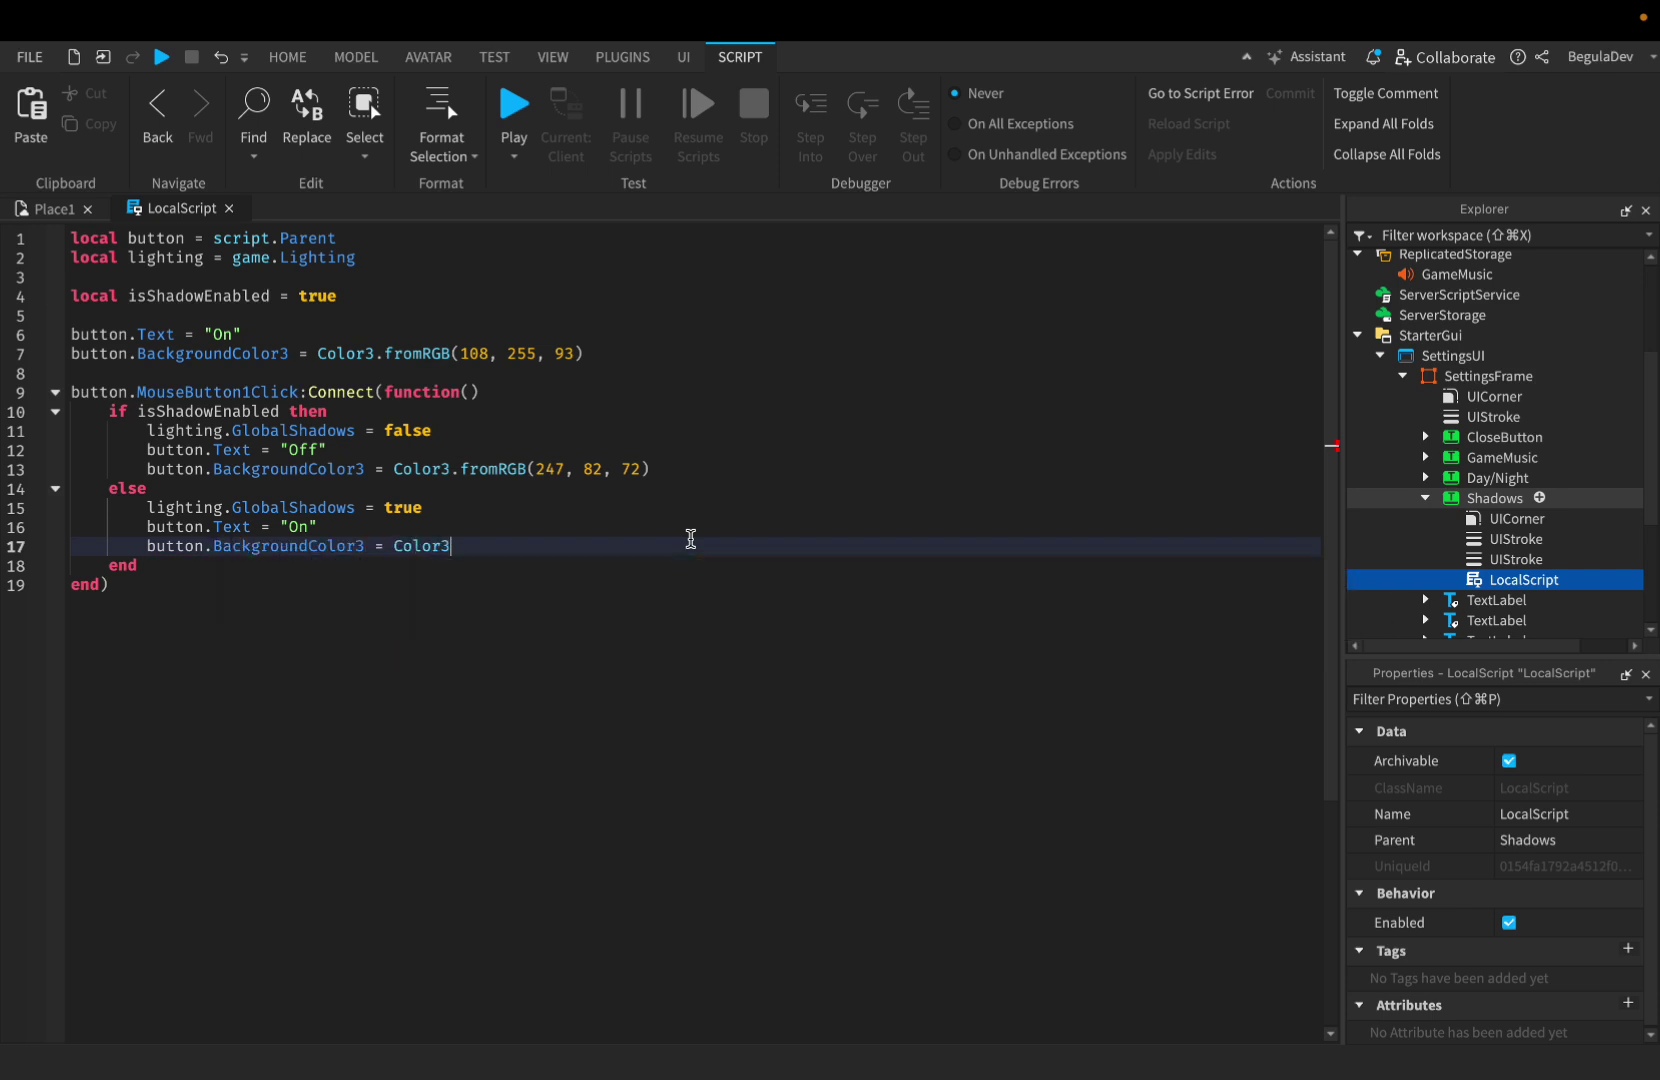
text(.fromRGB()
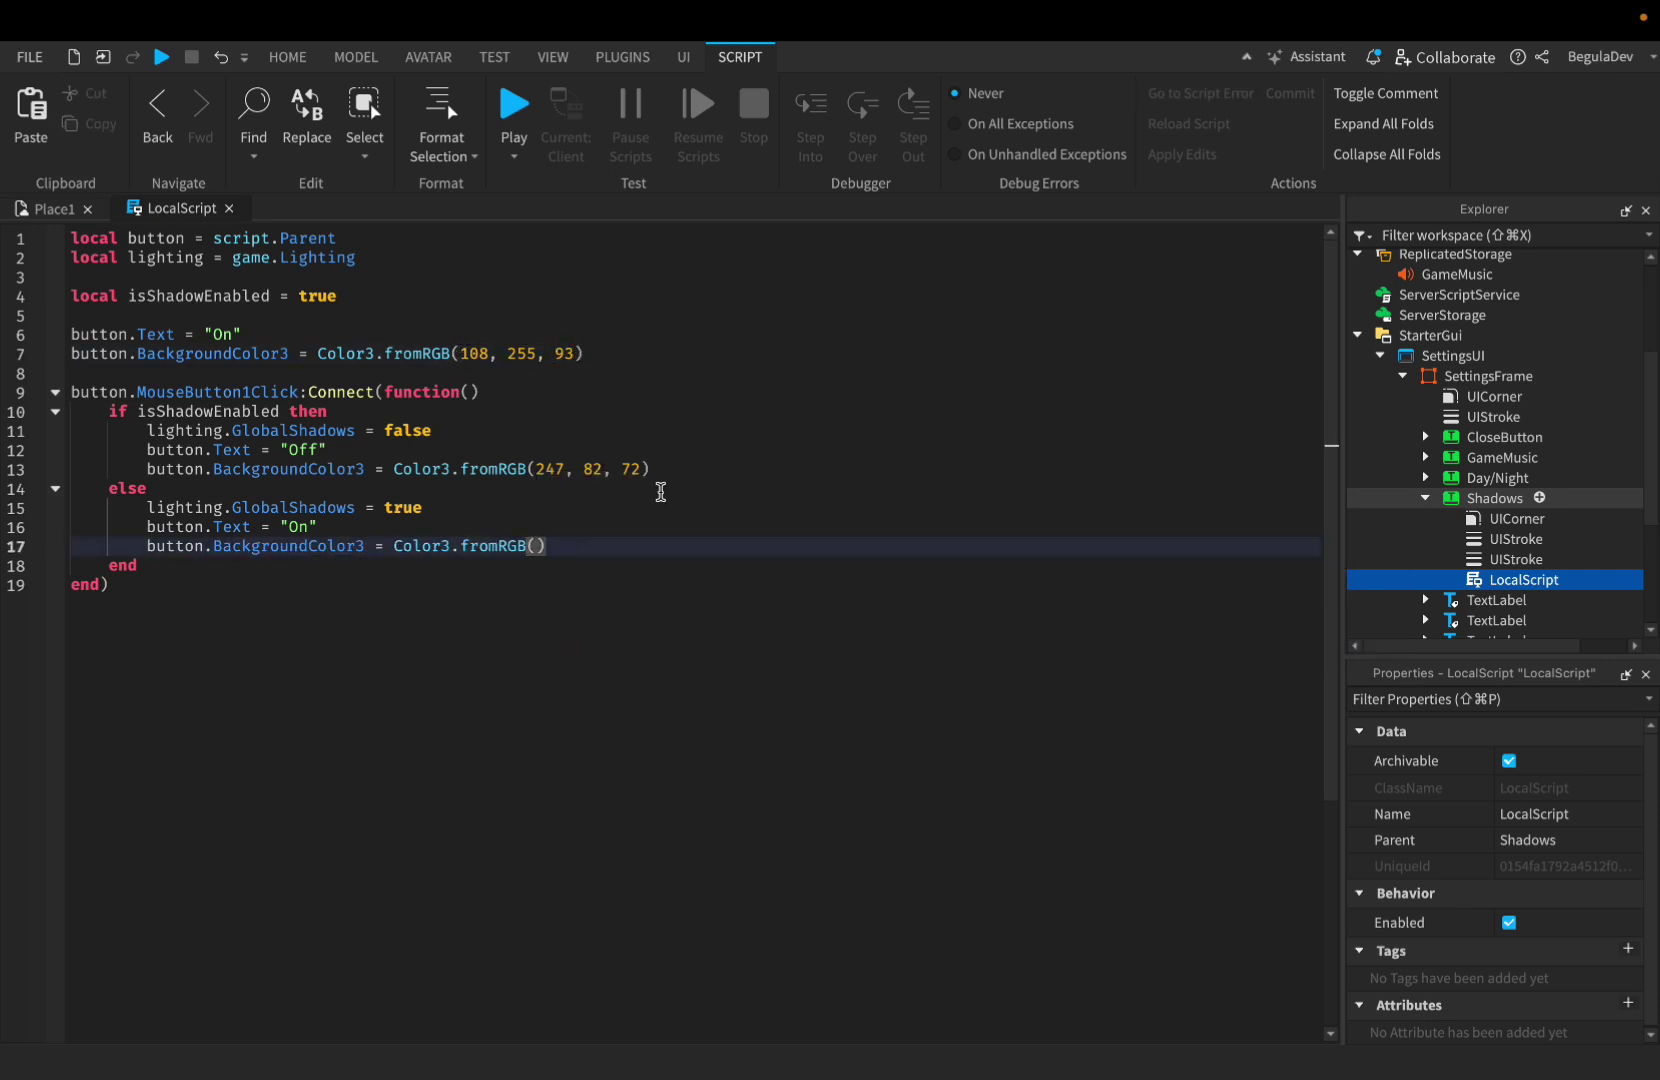
text(108, 255, 93)
key(Down)
key(Return)
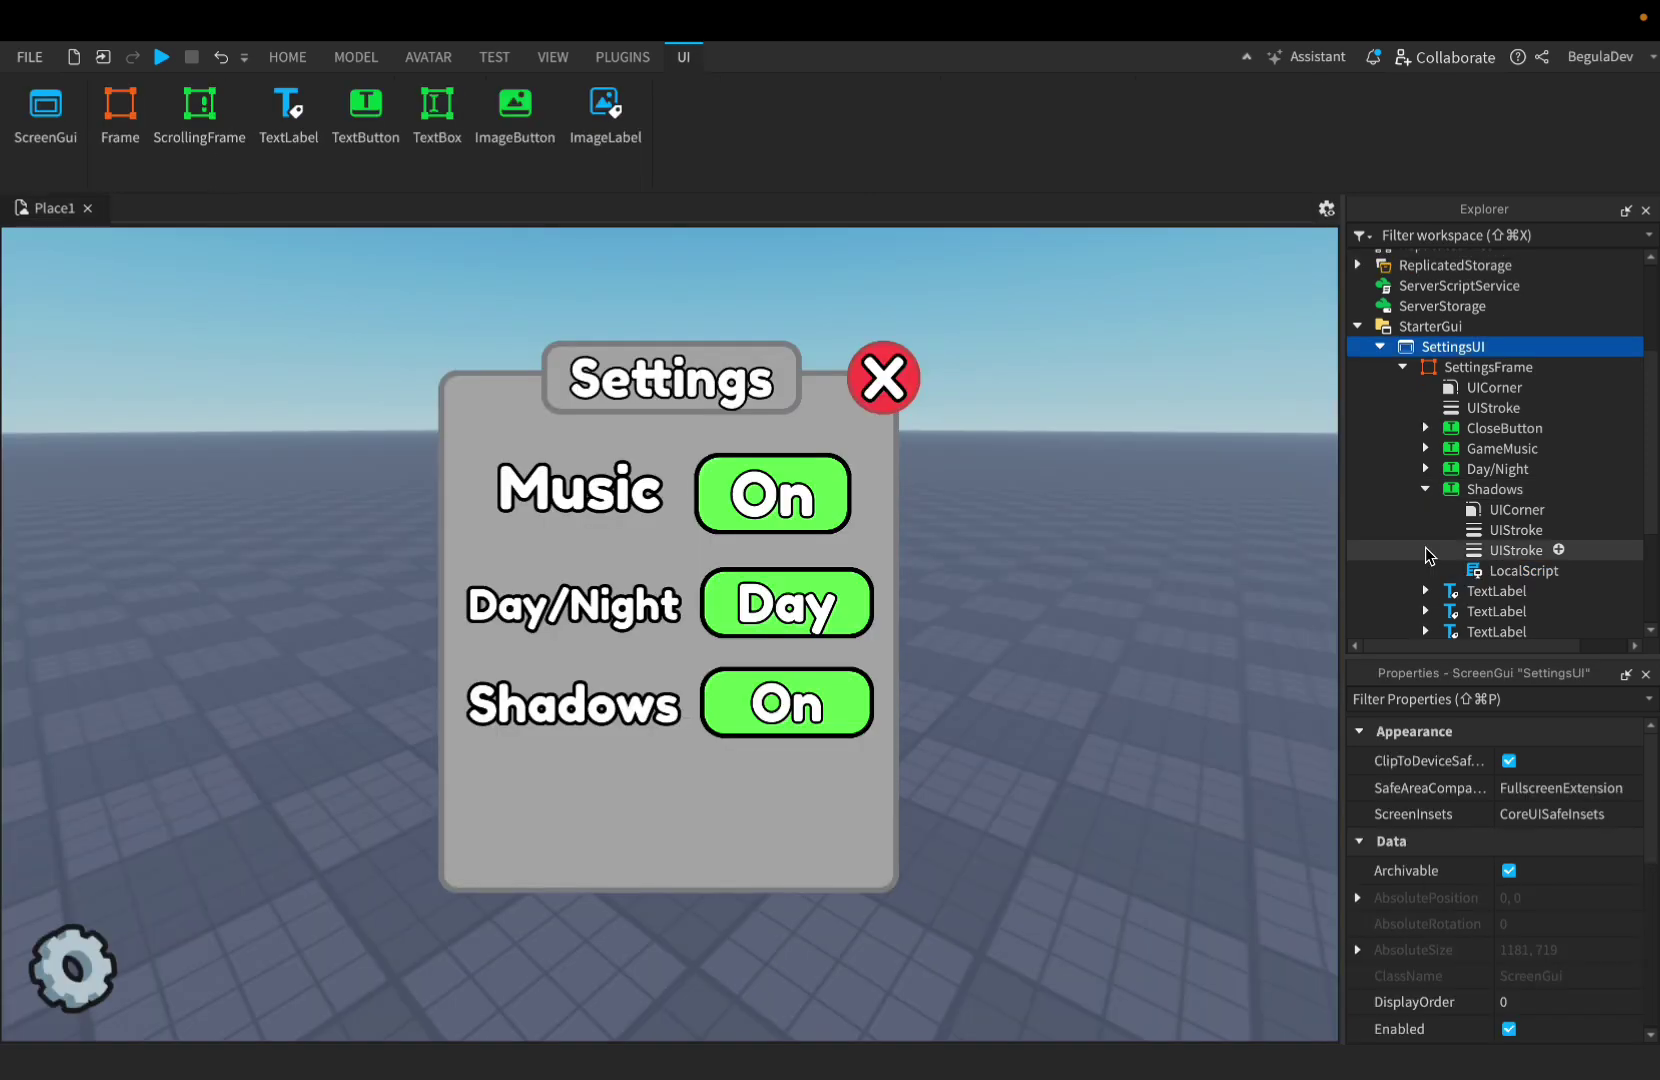
- Untick SettingsFrame's Visible property and collapse the SettingsUI tree in Explorer
click(1426, 489)
click(1485, 368)
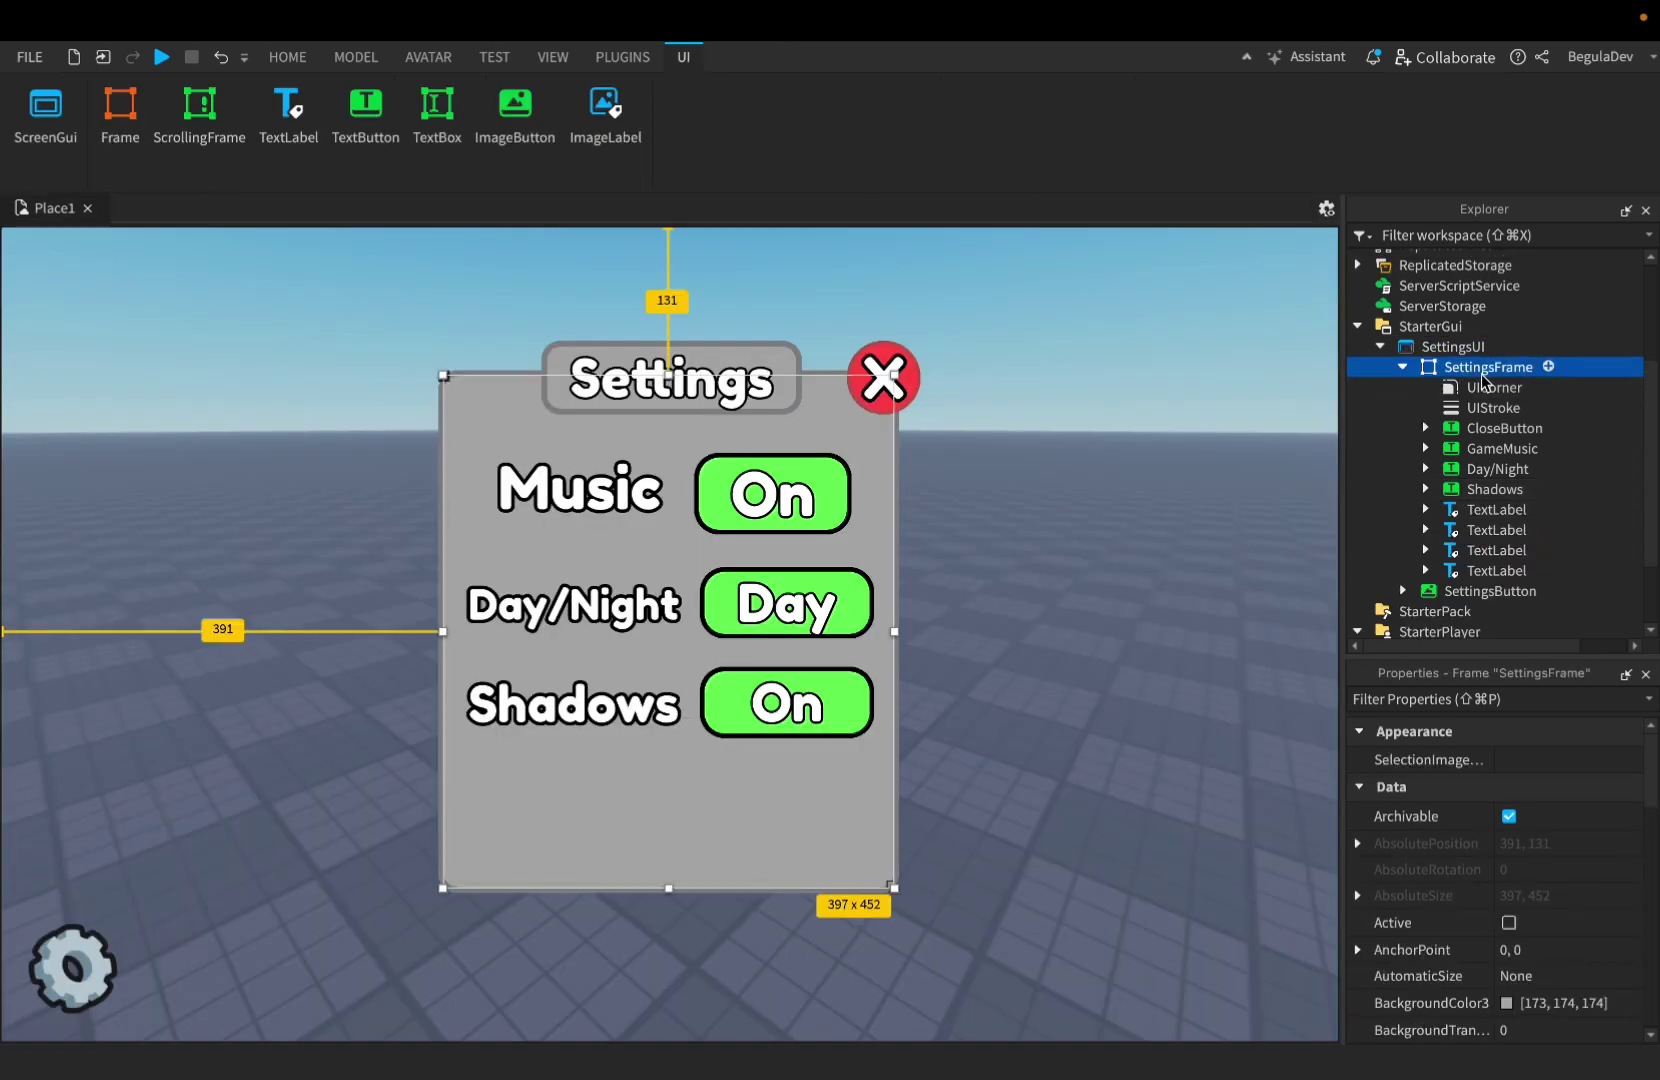
scroll(1519, 871, down, 8)
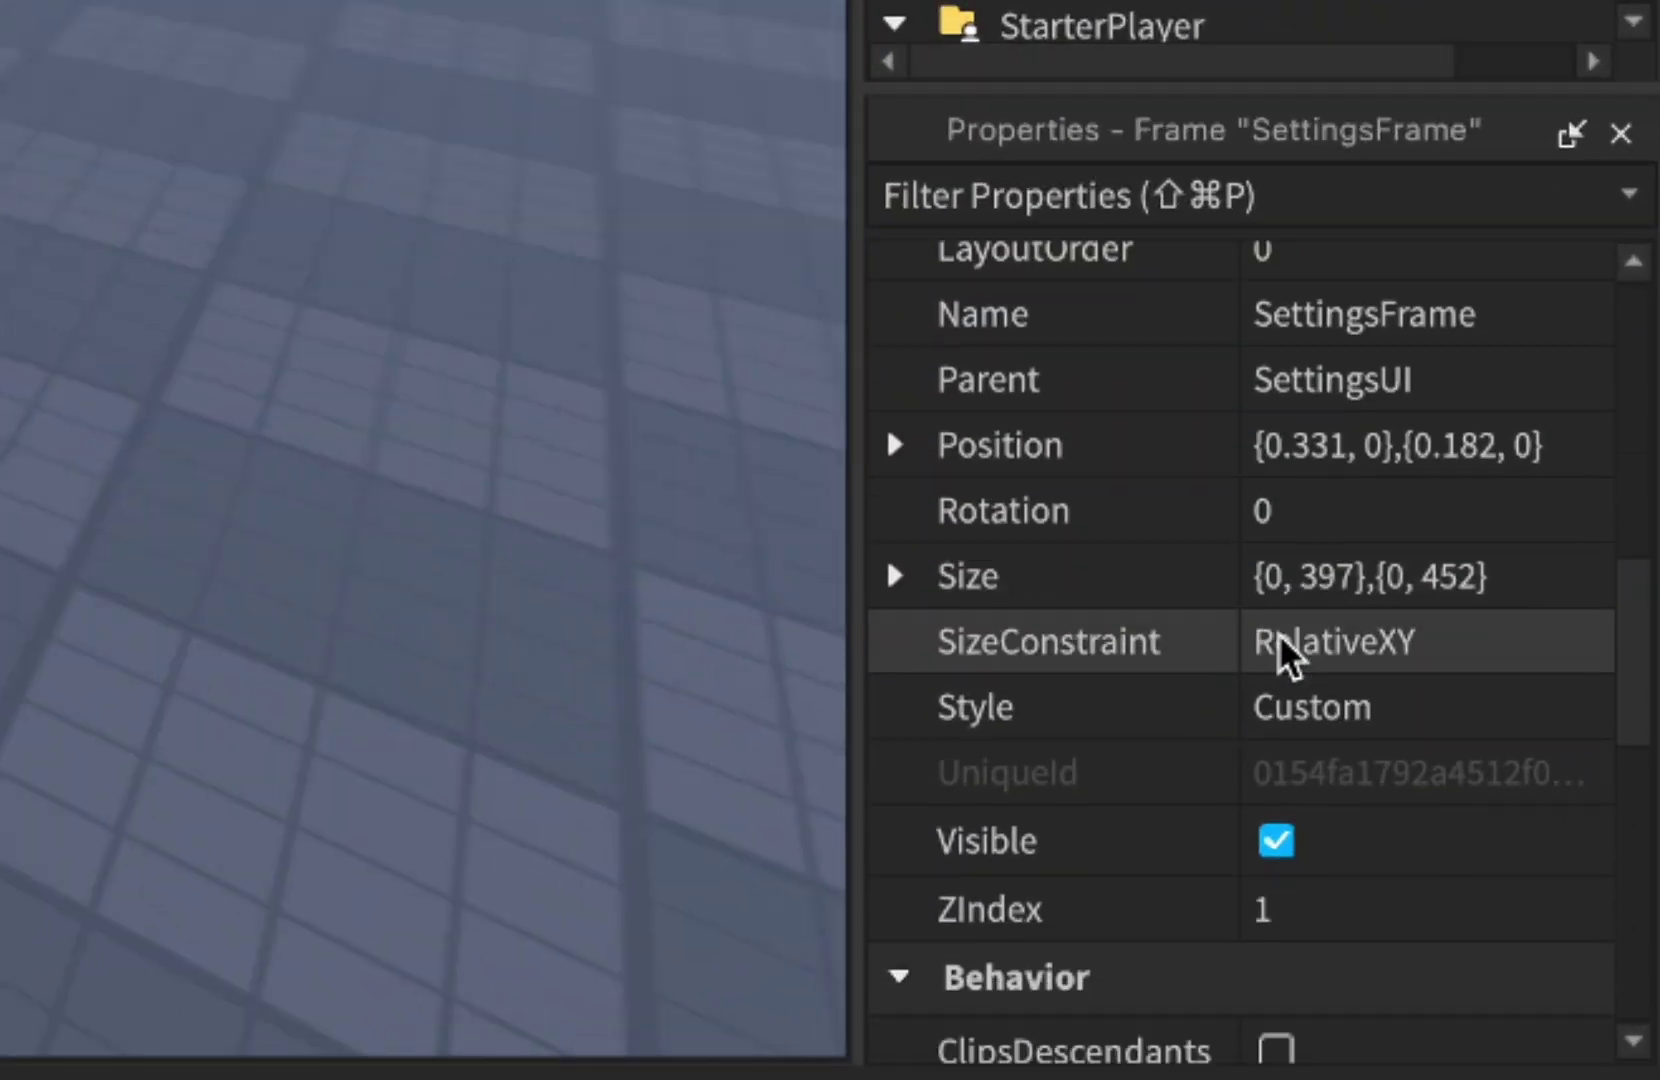
scroll(1385, 590, down, 2)
click(1385, 582)
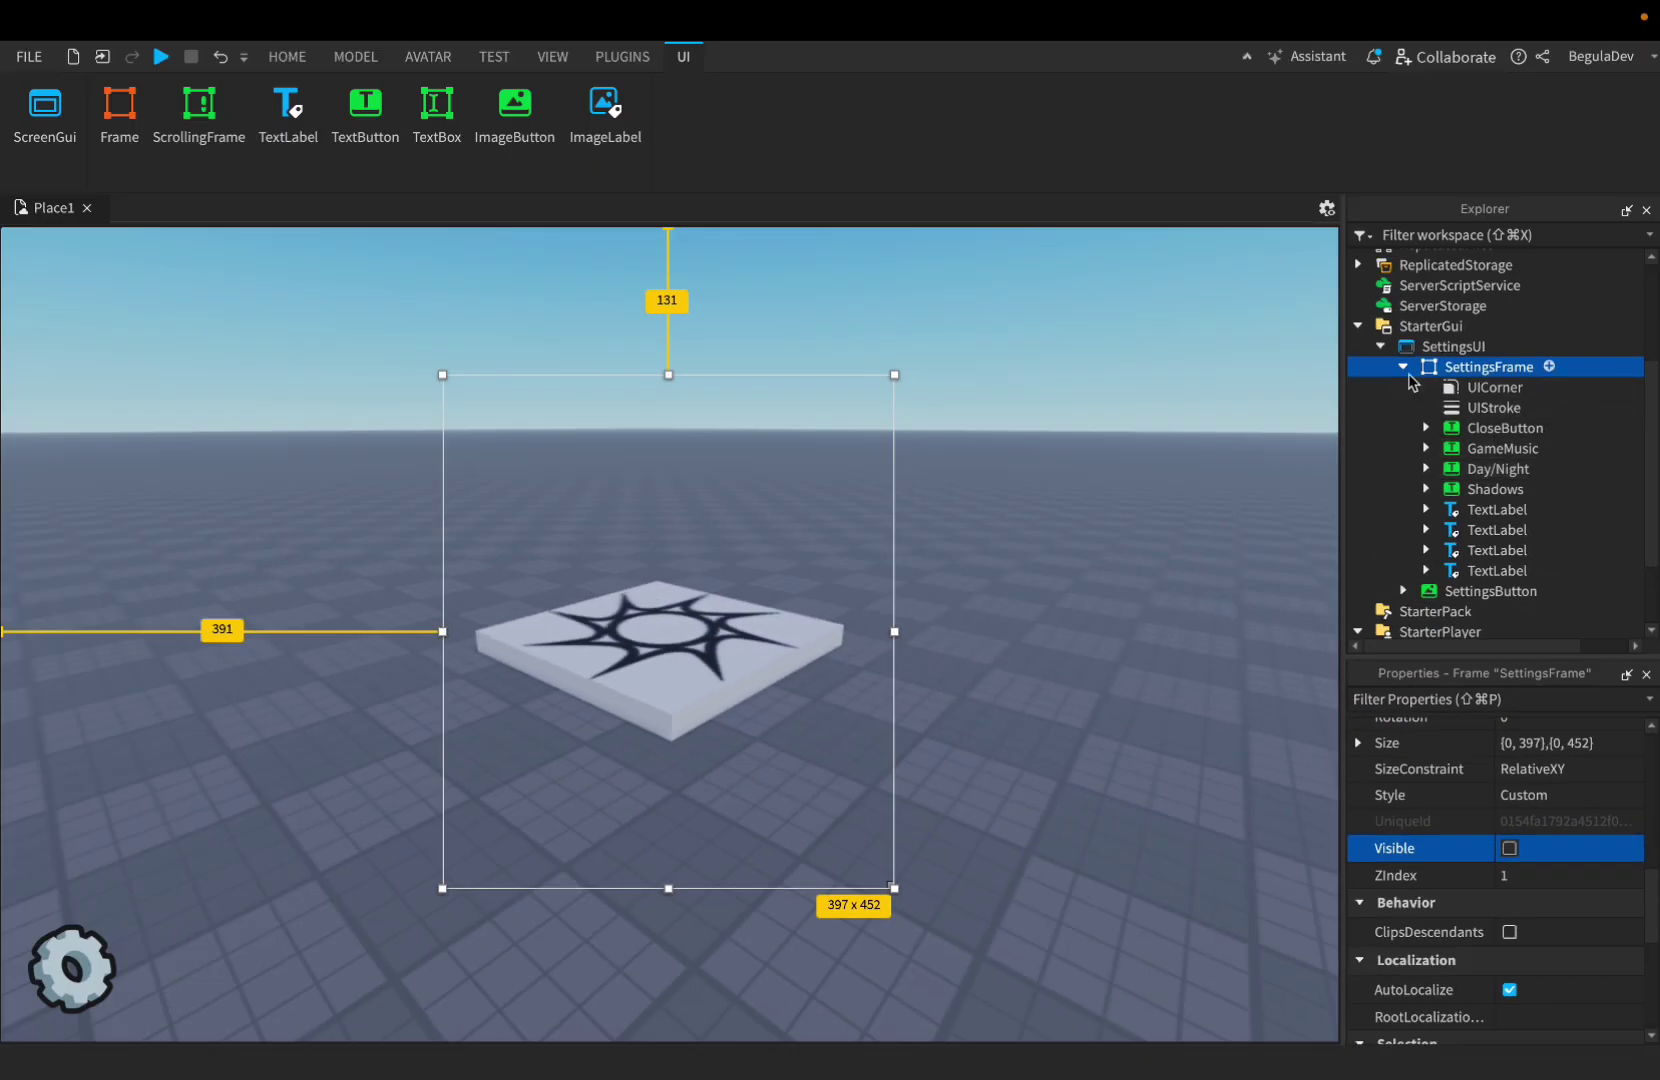
click(1403, 368)
click(1381, 444)
key(ctrl+a)
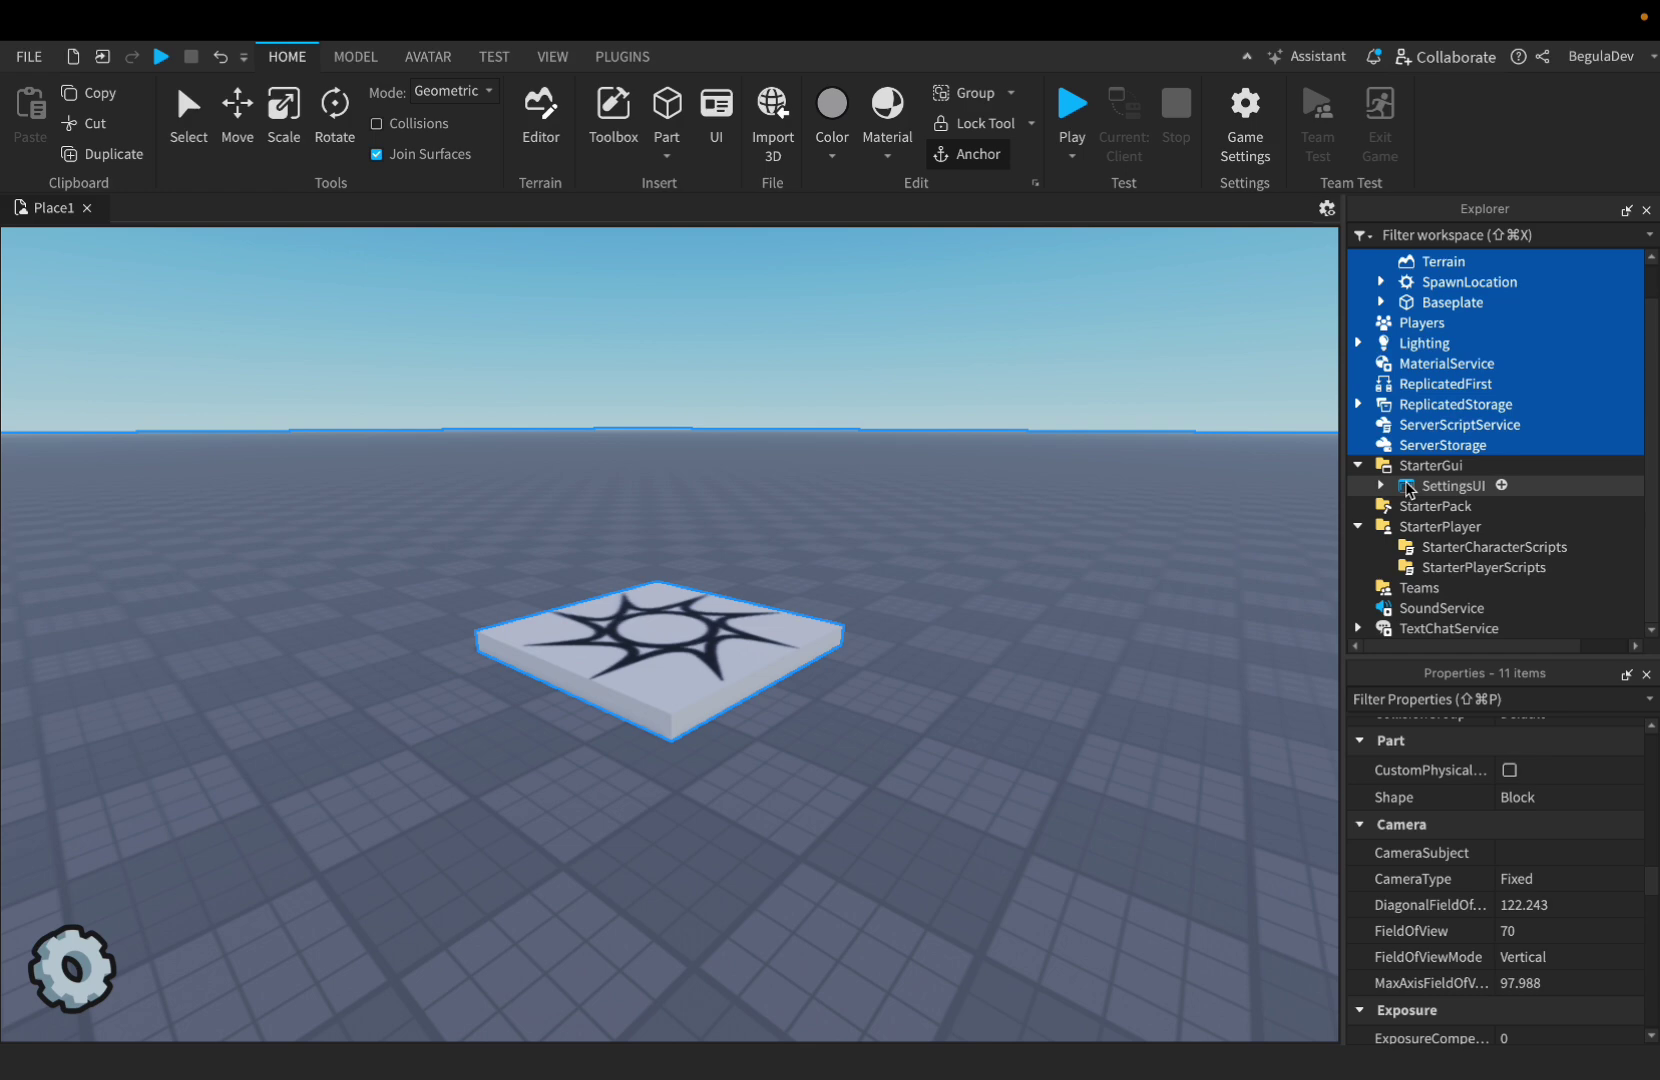
click(1085, 390)
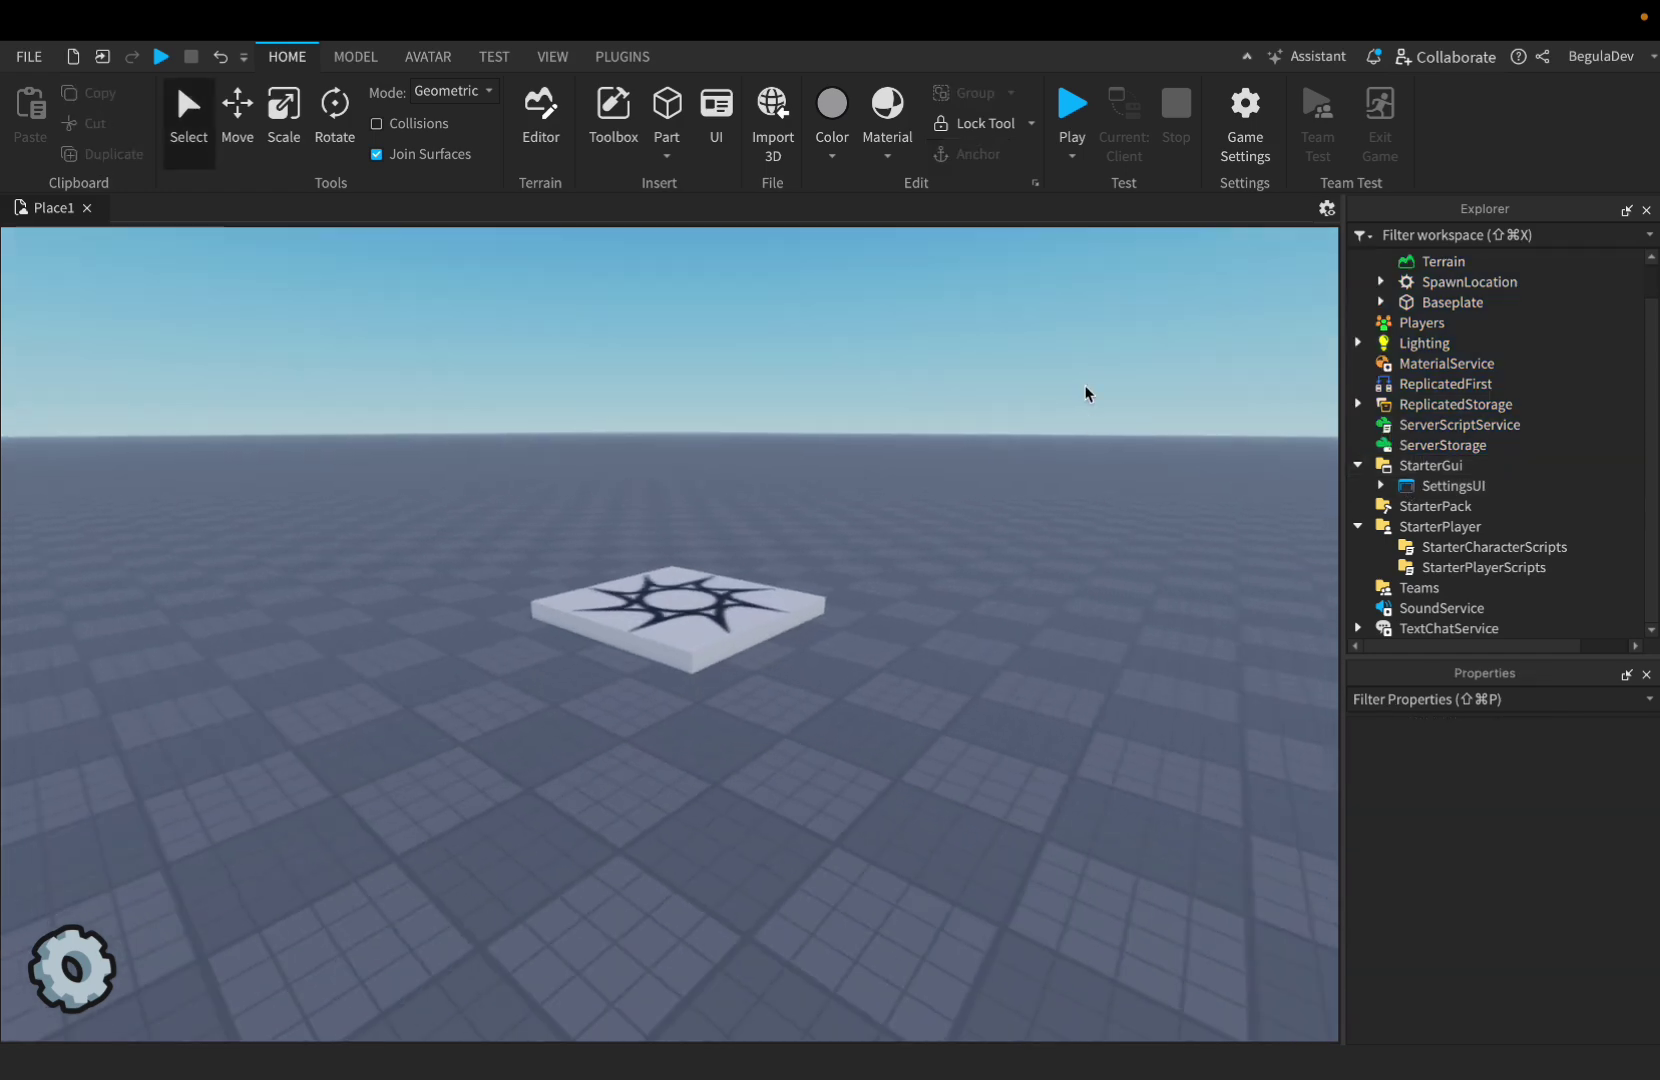
- Start a play-test and switch the in-game settings to Night, then close the panel
click(1073, 112)
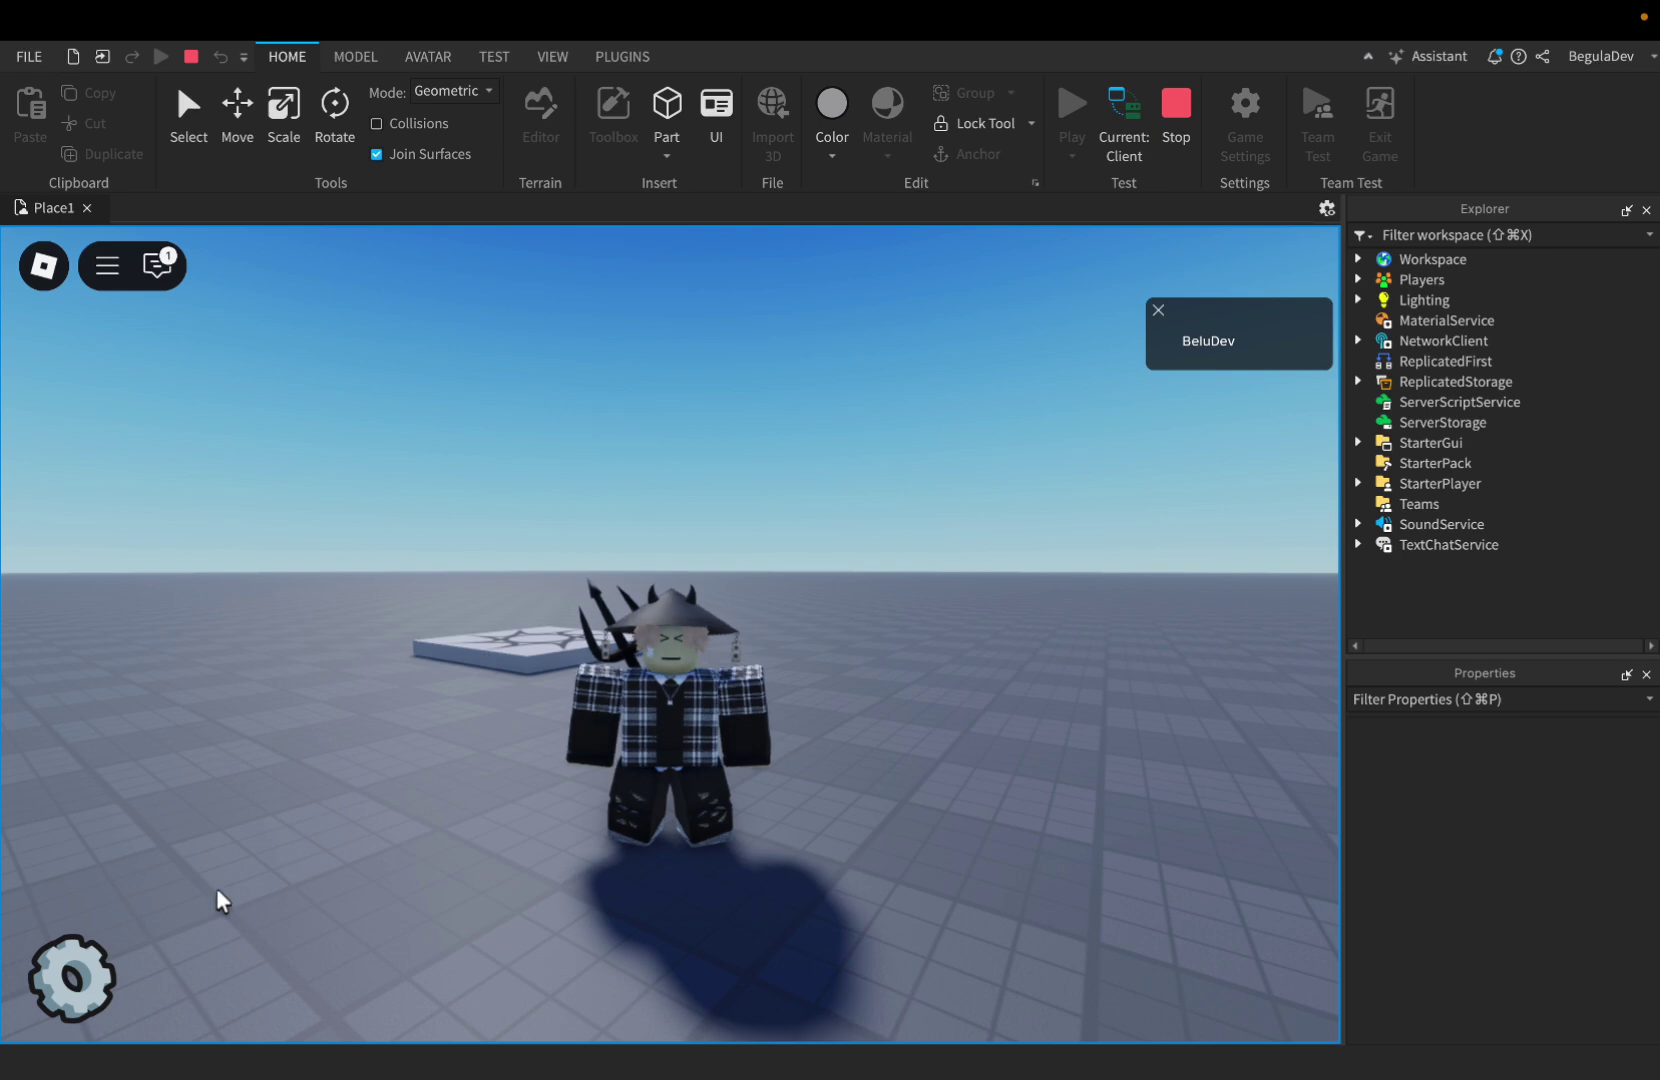
click(96, 962)
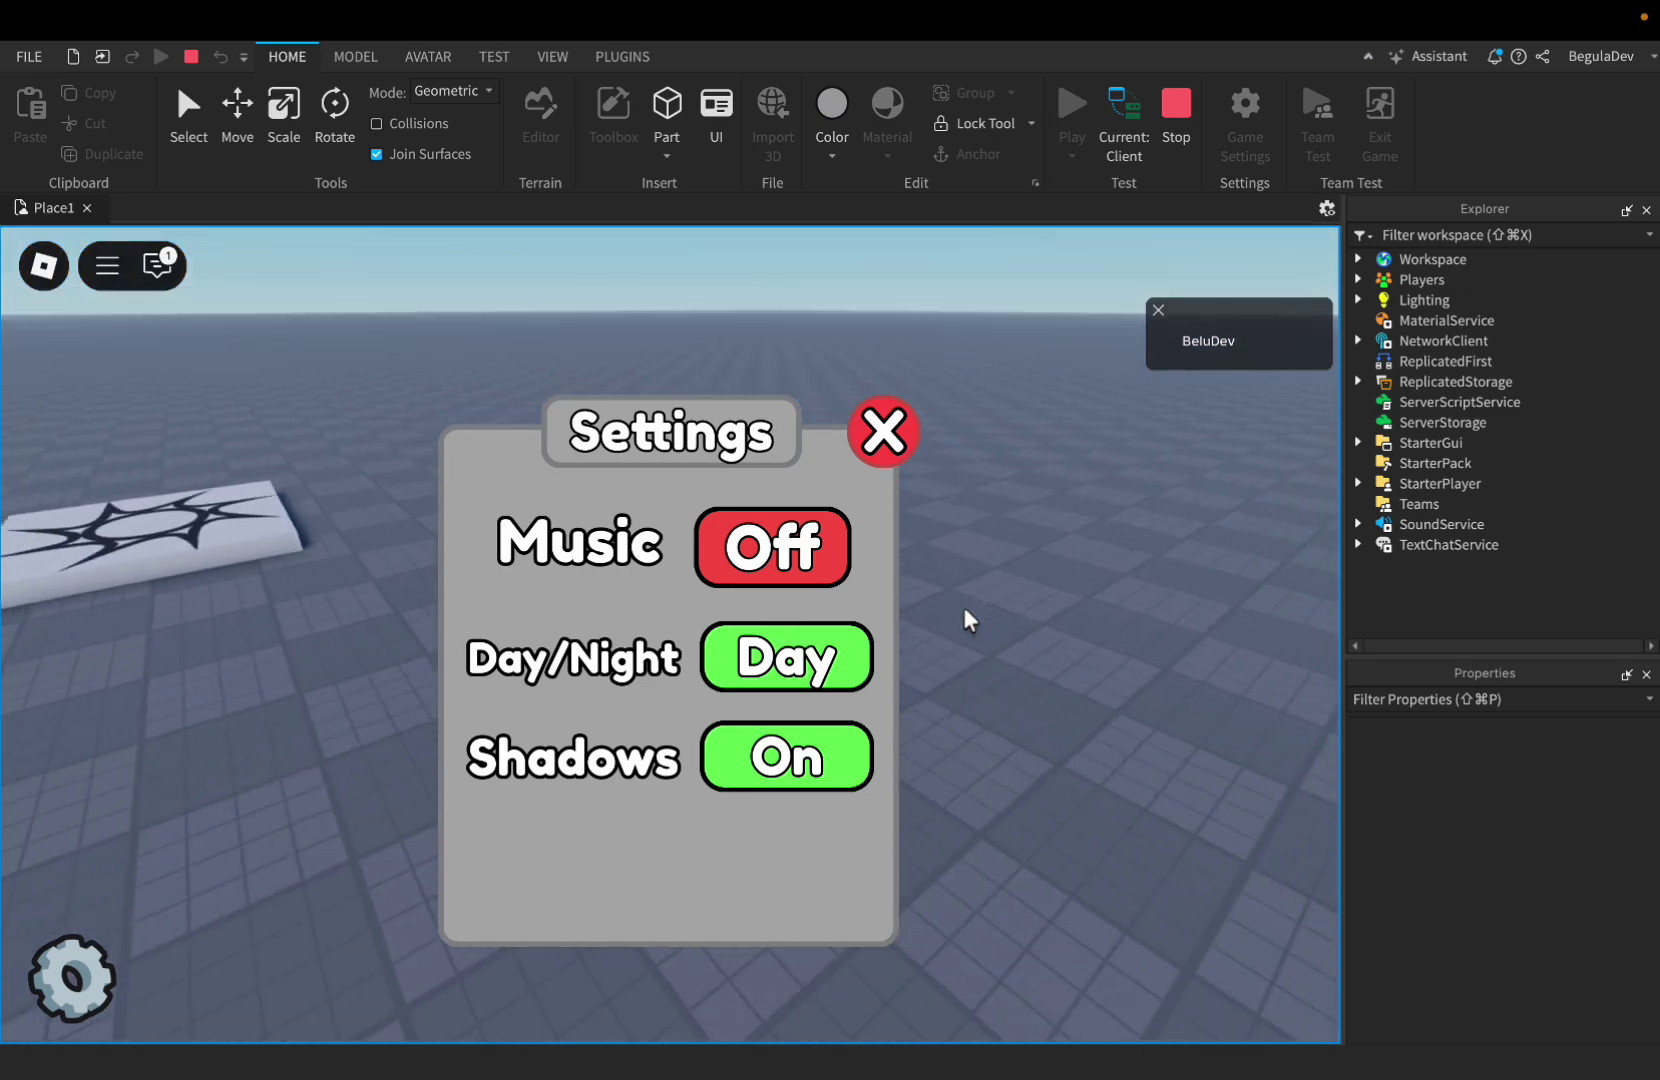
click(819, 660)
click(912, 428)
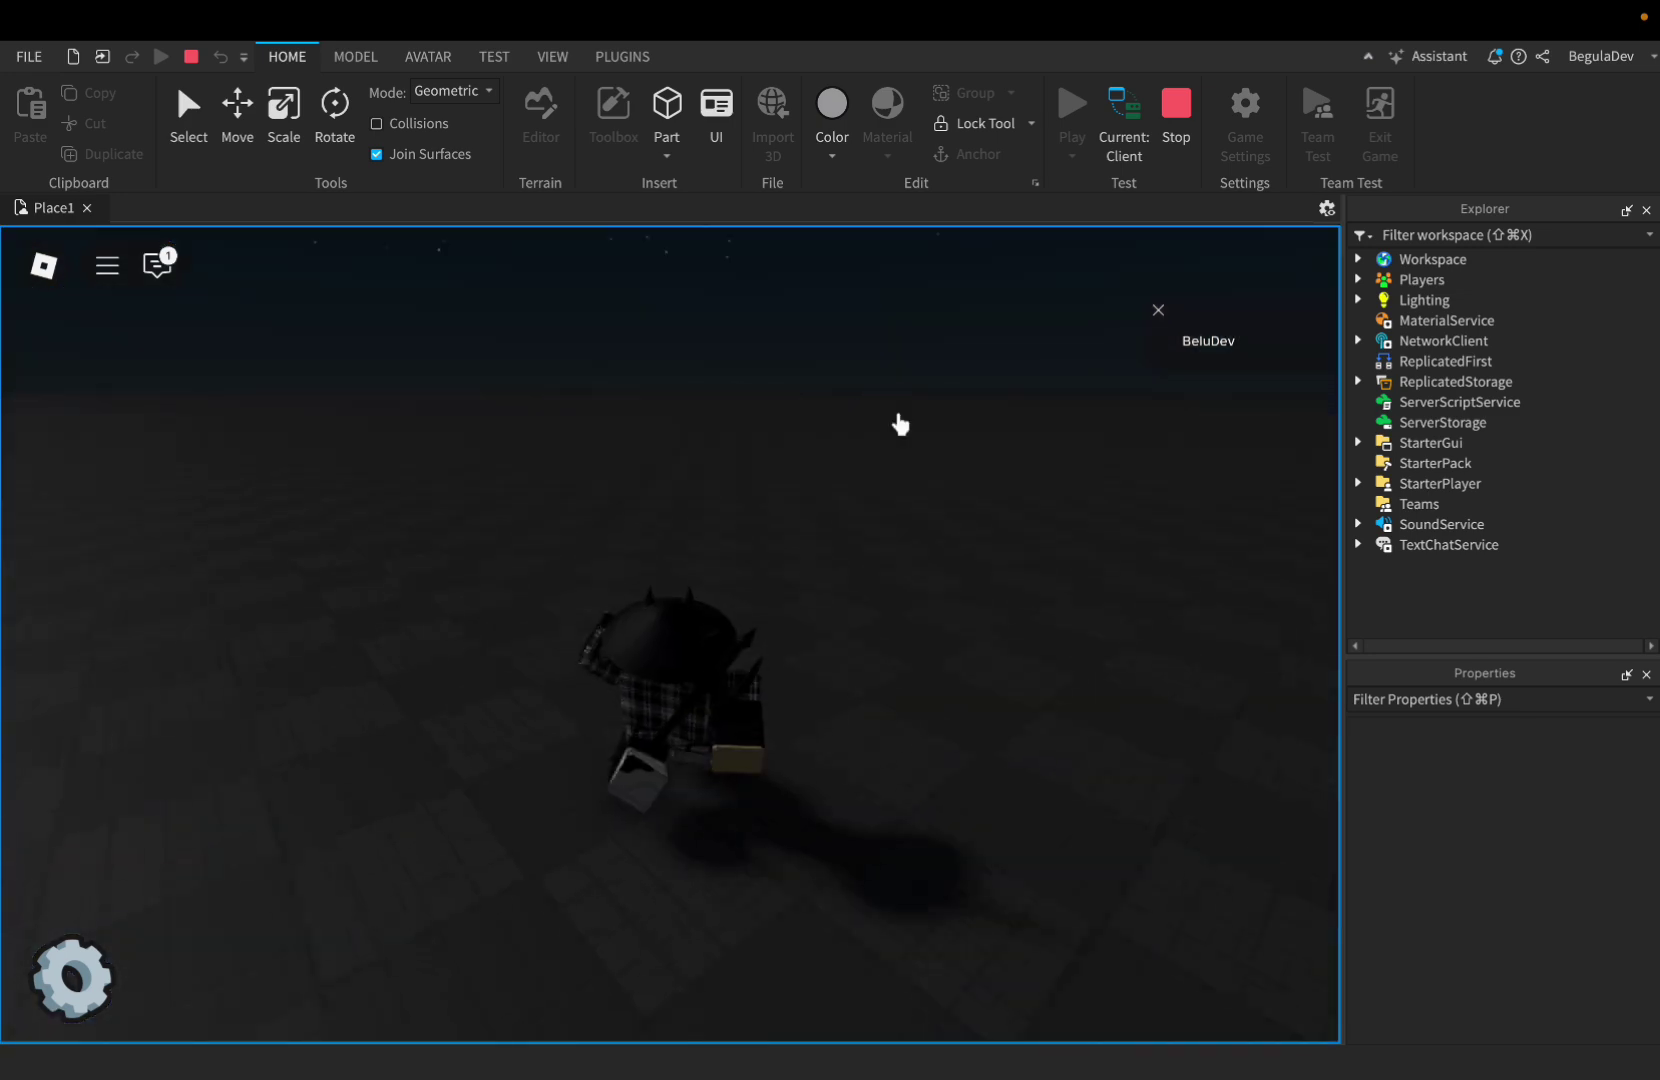
- Walk the character around the dark world, reopening and closing the settings panel once
key(w)
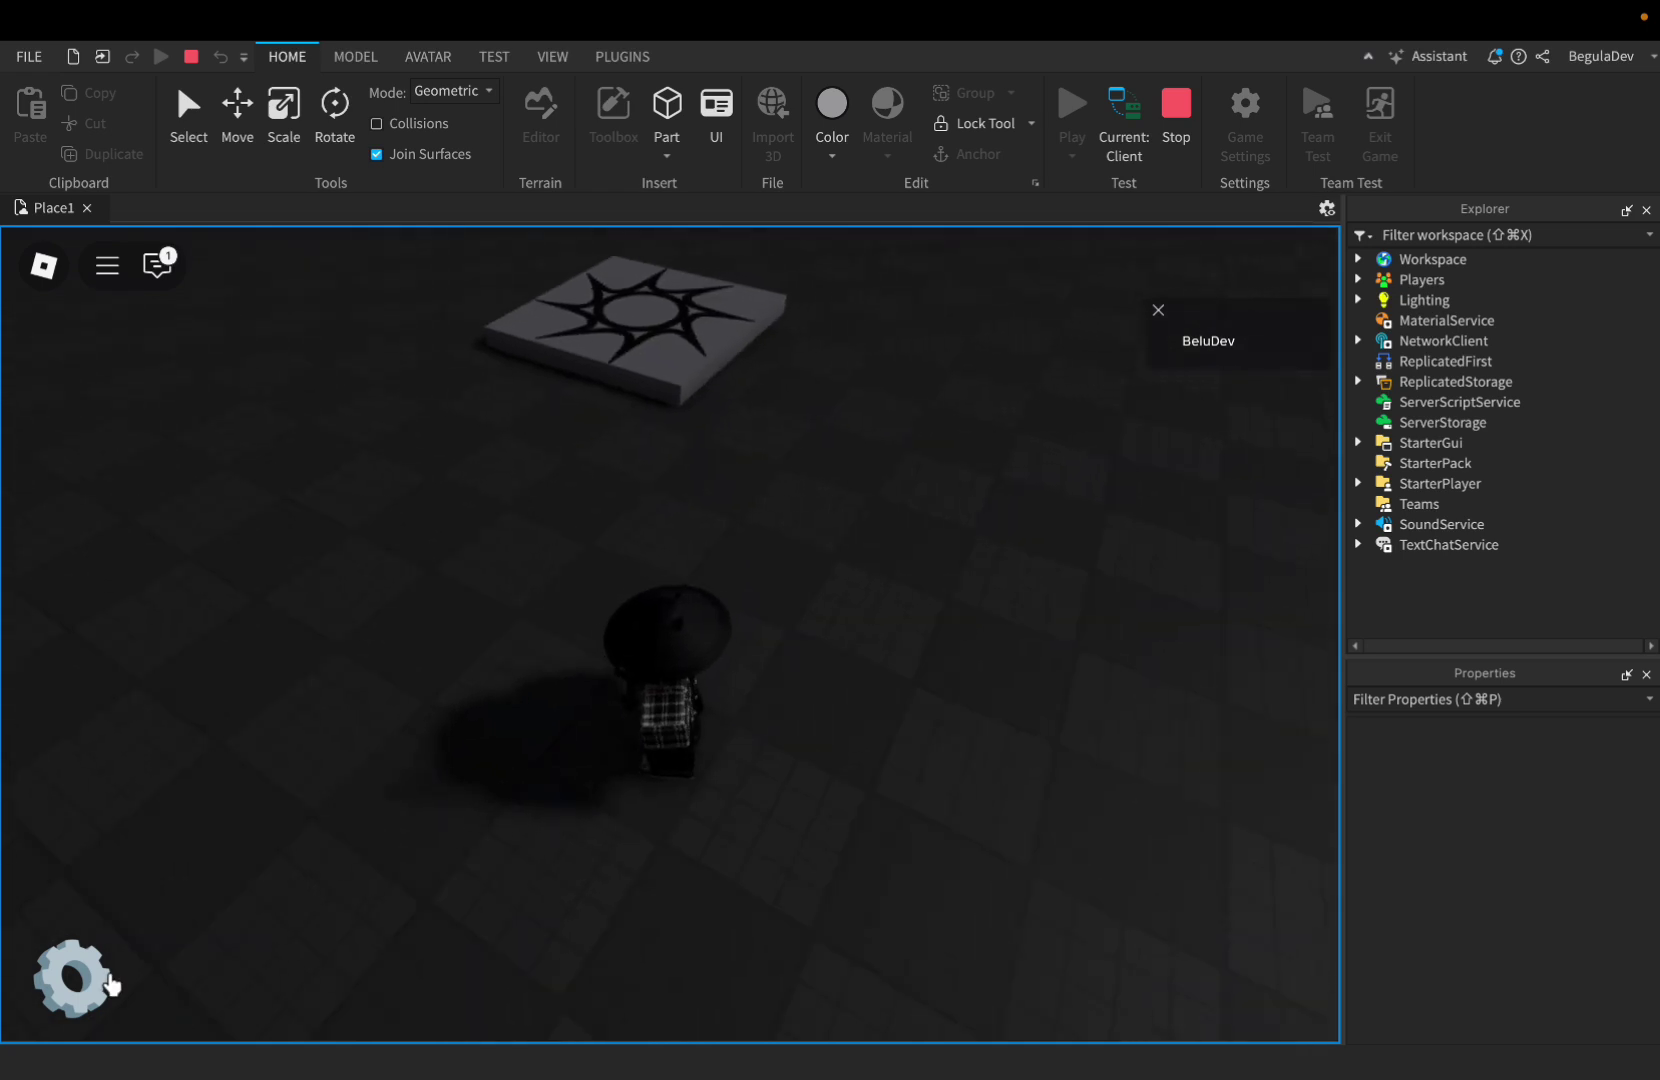
click(112, 986)
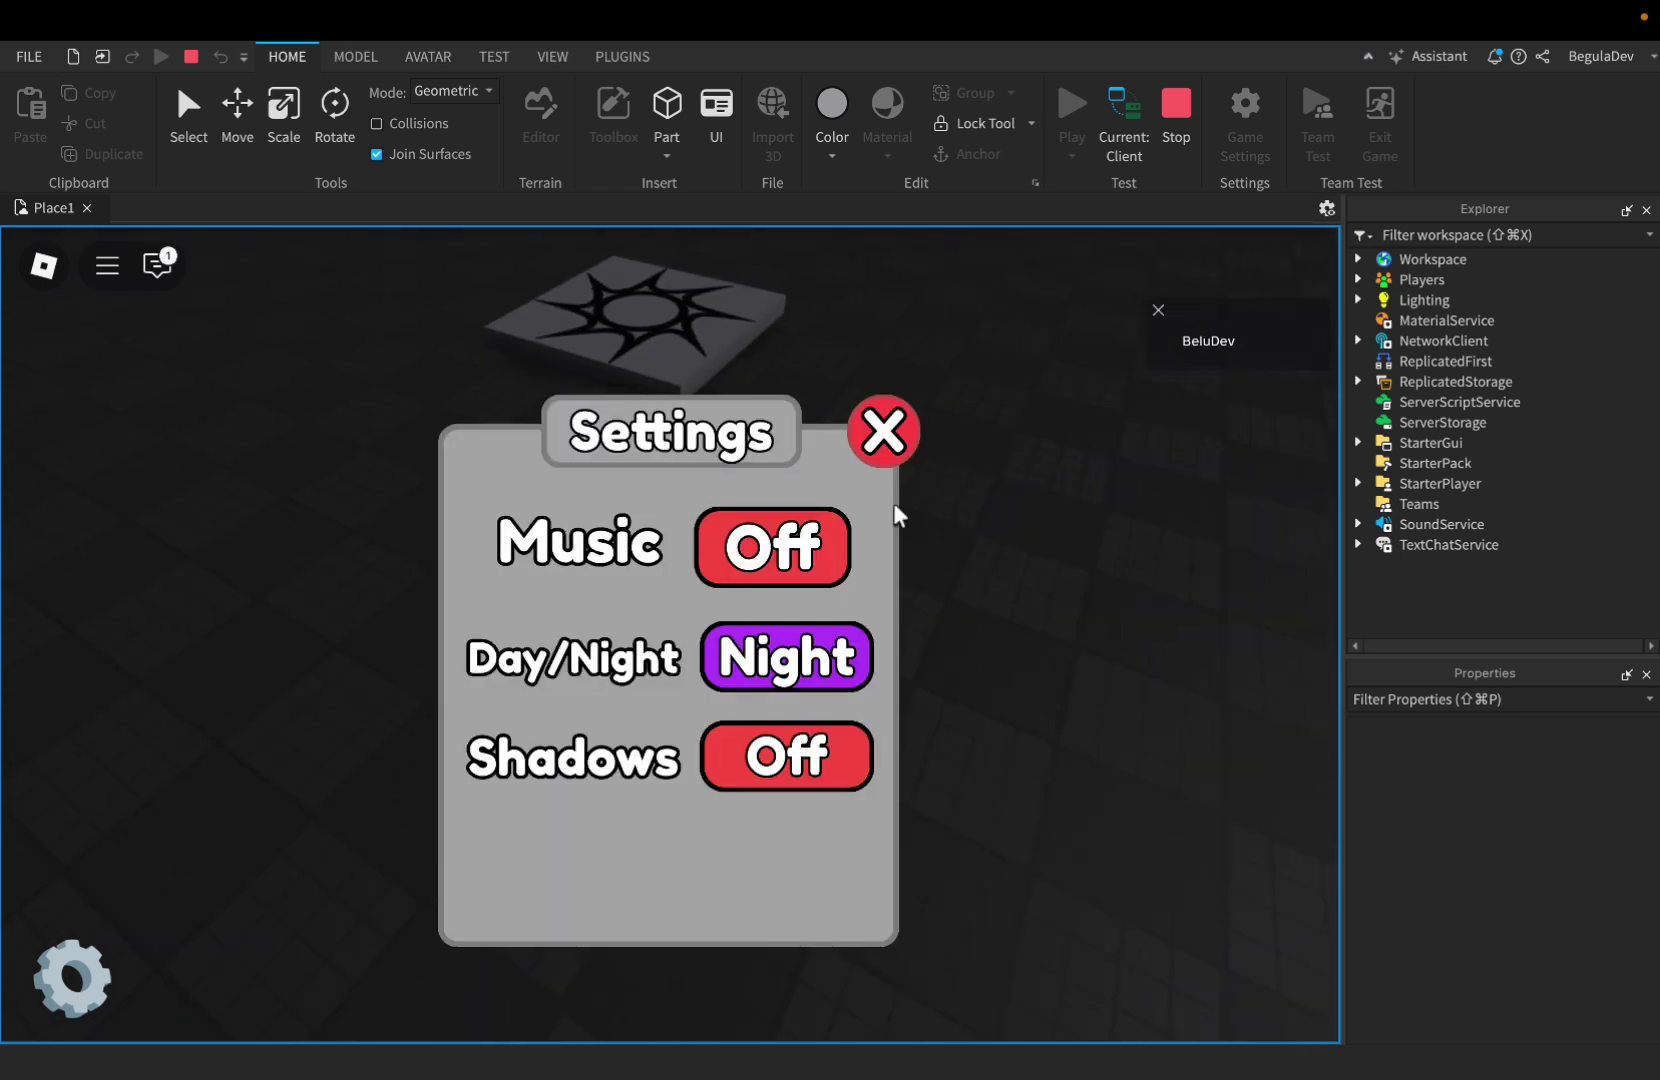
click(910, 455)
key(w)
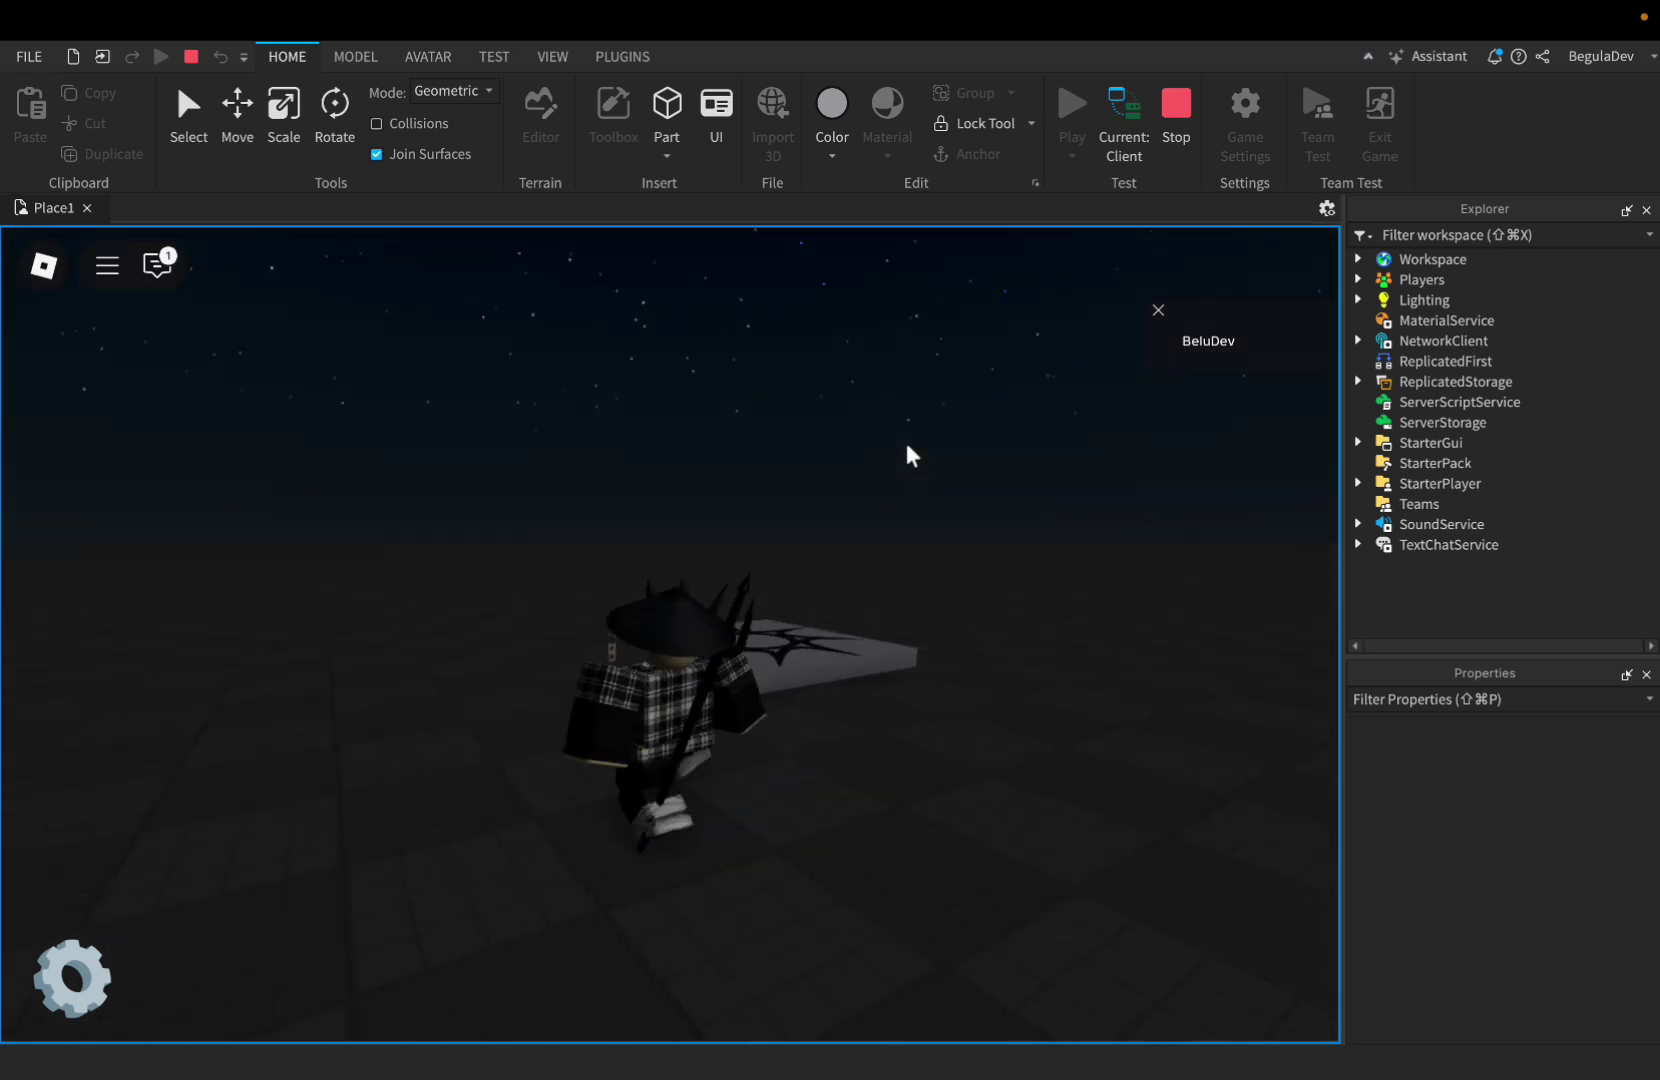
key(d)
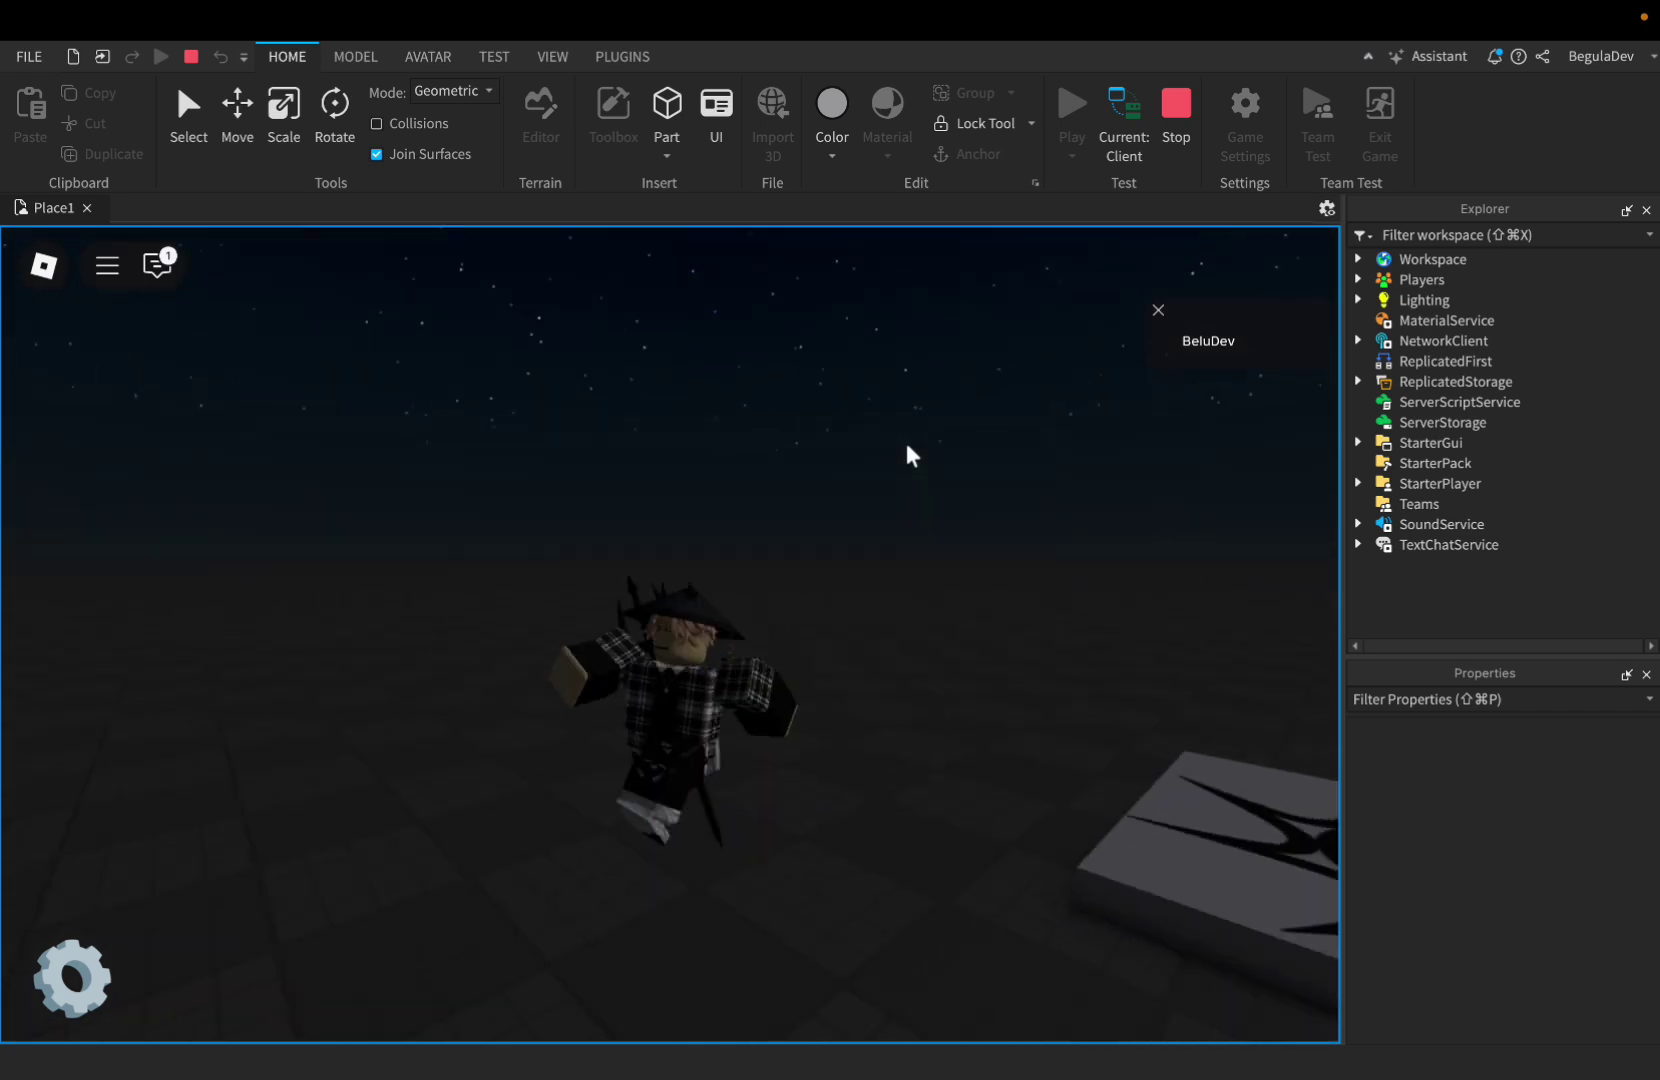
key(s)
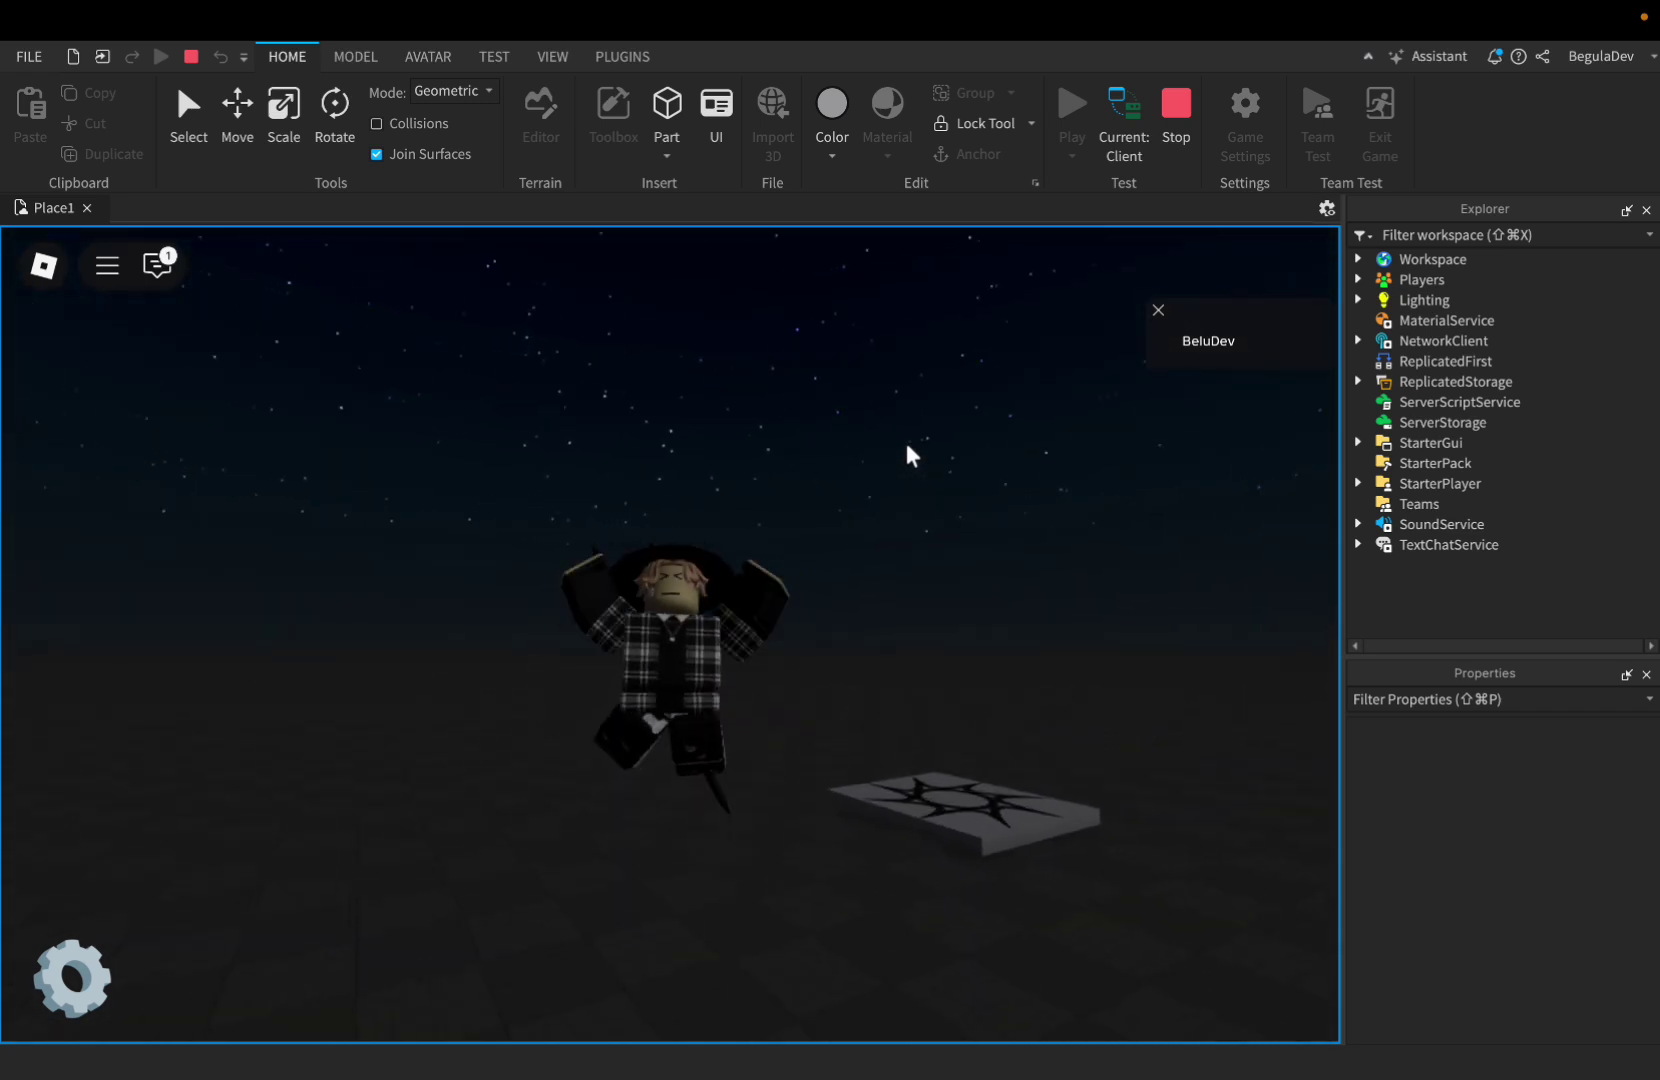